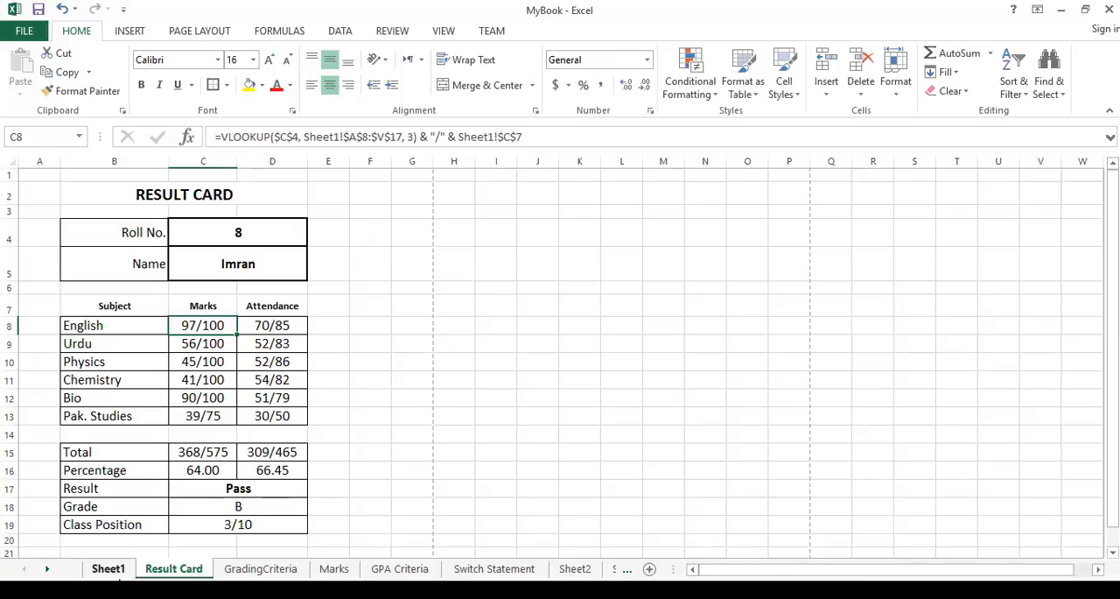
Examine the marks table in Sheet1 and the Result Card's lookup formulas for the name, subject marks and attendance.
left_click(112, 571)
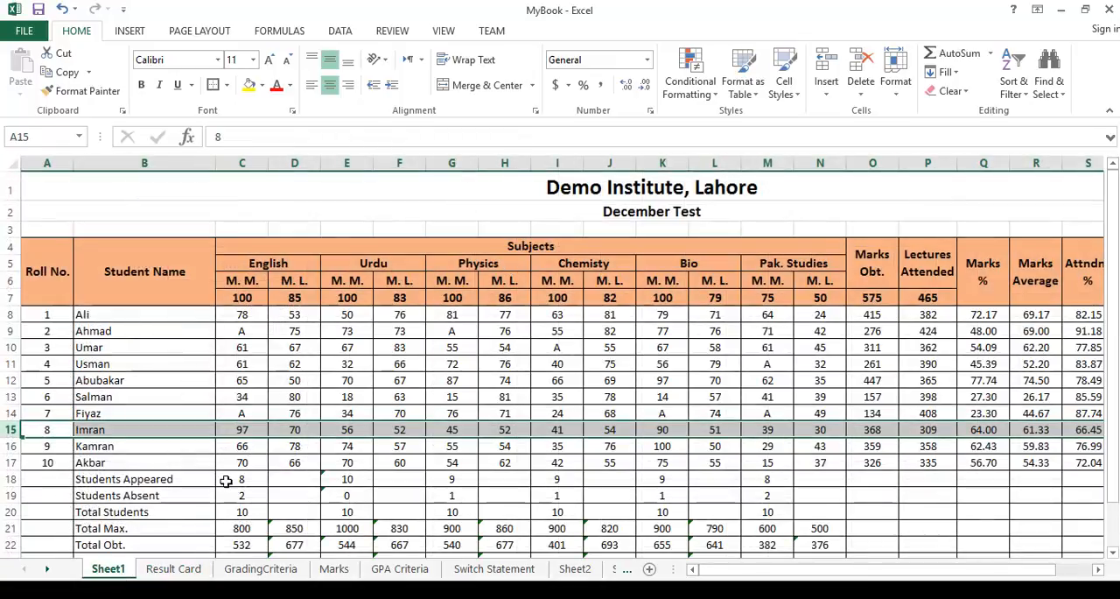
left_click(183, 569)
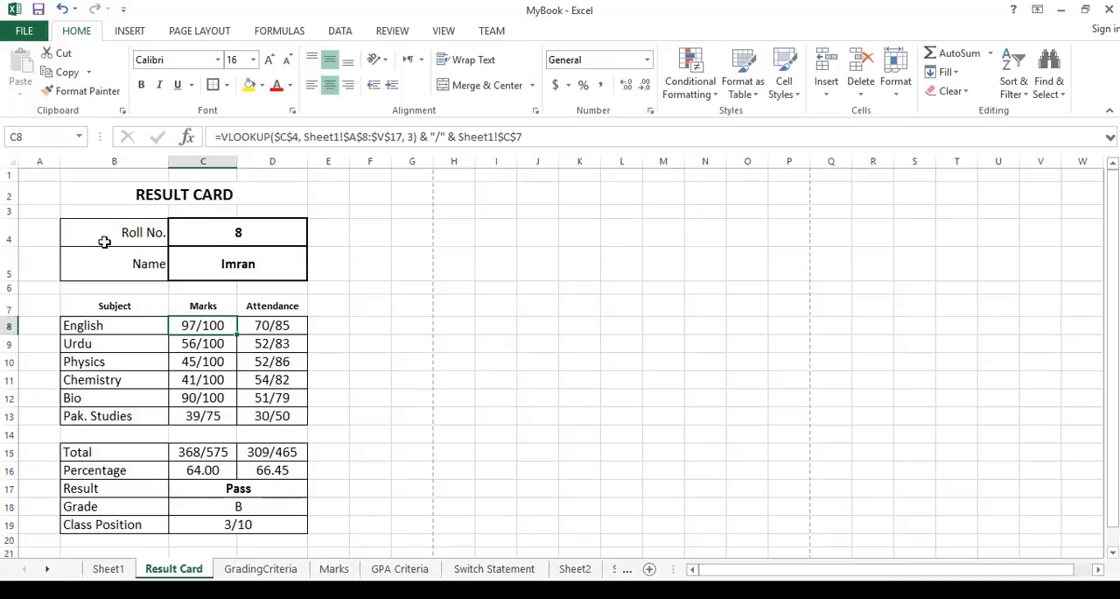
left_click(268, 235)
left_click(274, 263)
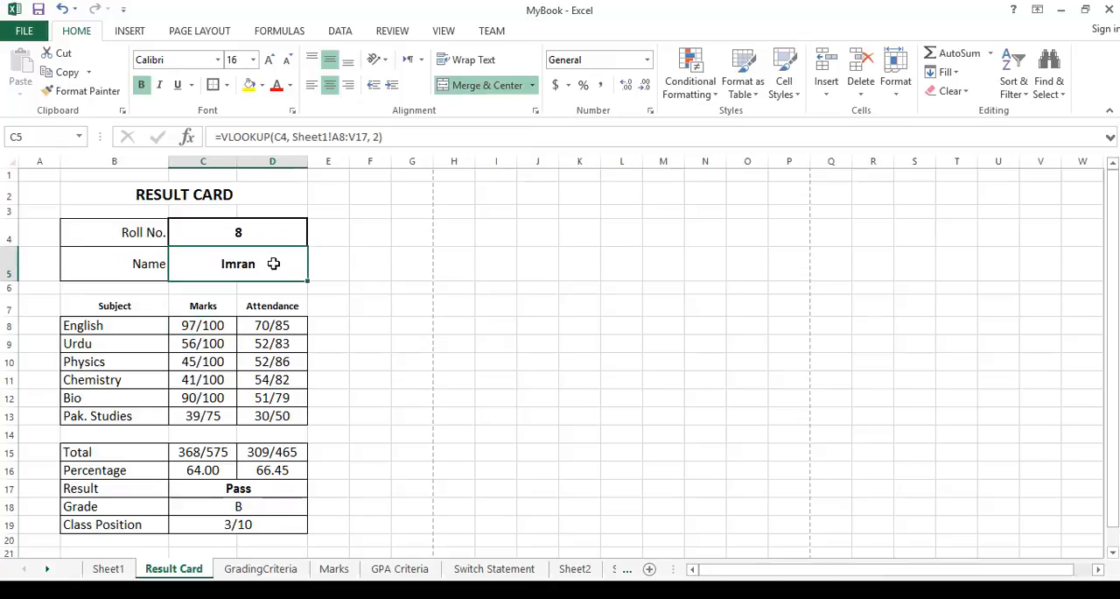
left_click(192, 325)
left_click(266, 324)
left_click(270, 345)
left_click(230, 363)
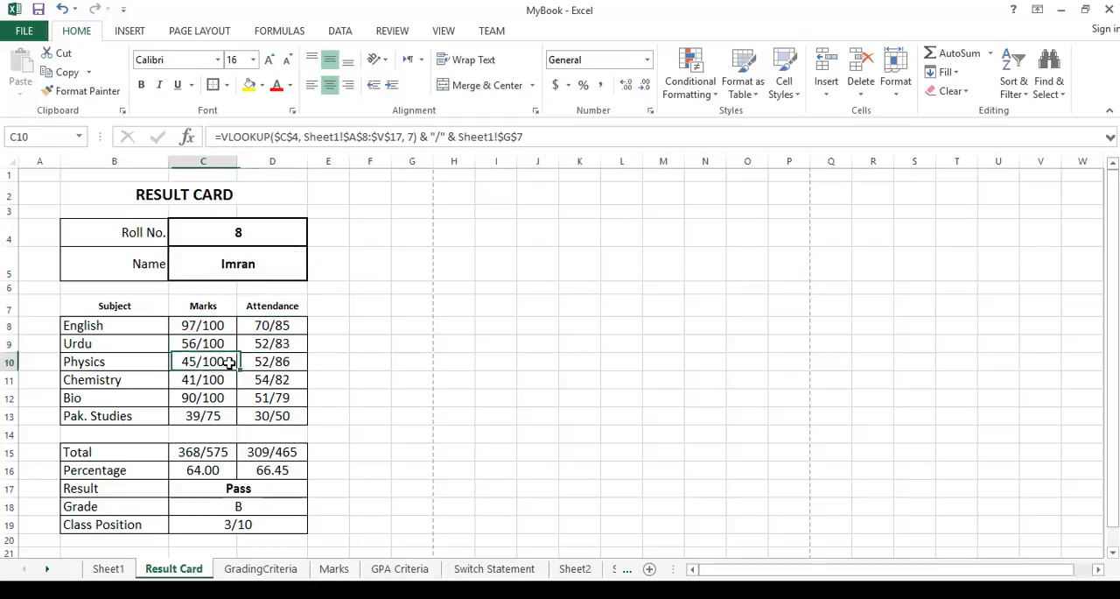
left_click(258, 362)
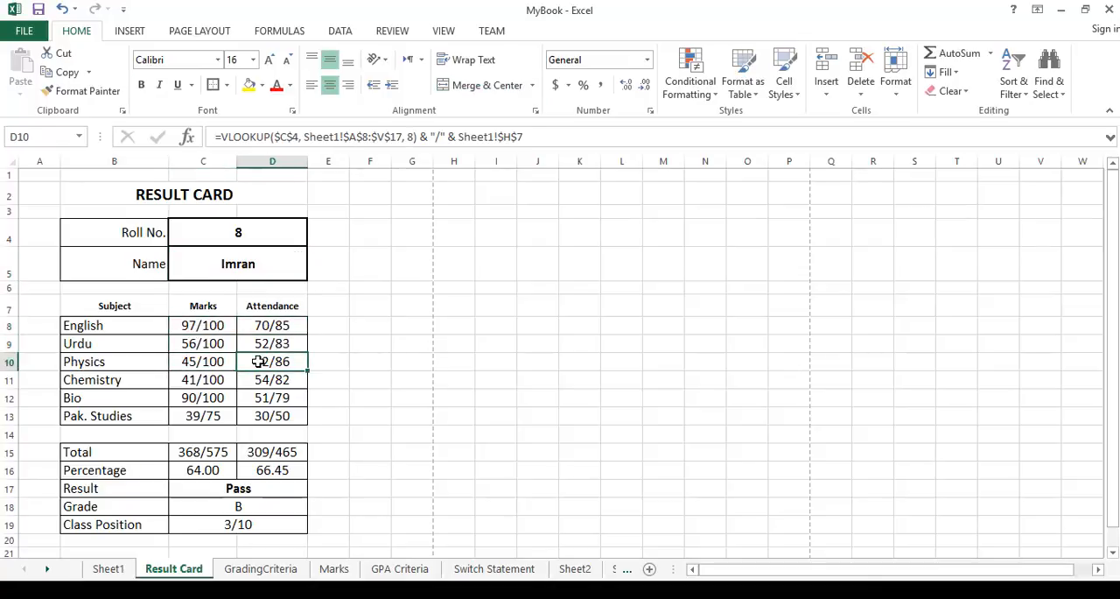
Set the Roll No. on the Result Card sheet to 1.
left_click(249, 235)
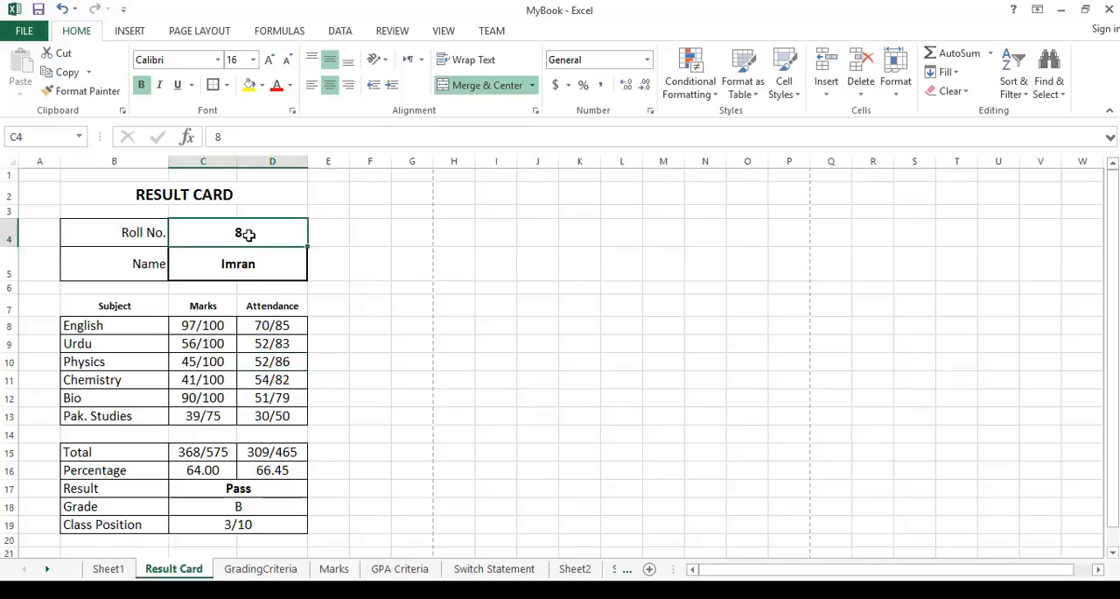
type("1")
key("Return")
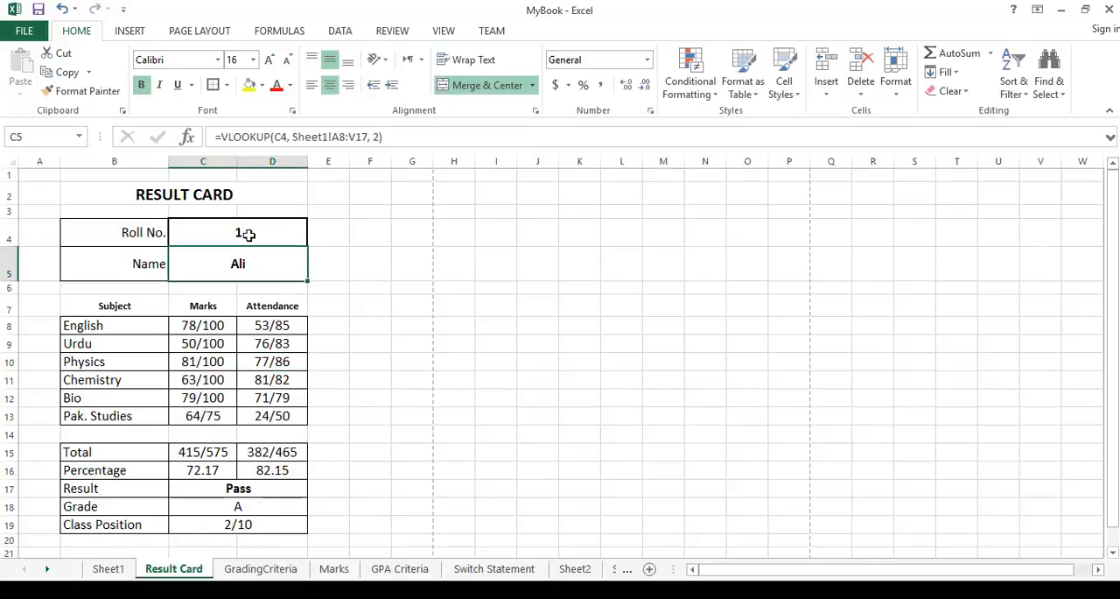
Examine the Result Card's lookup formulas for the subject marks, attendance, totals, result, grade and class position.
left_click(207, 325)
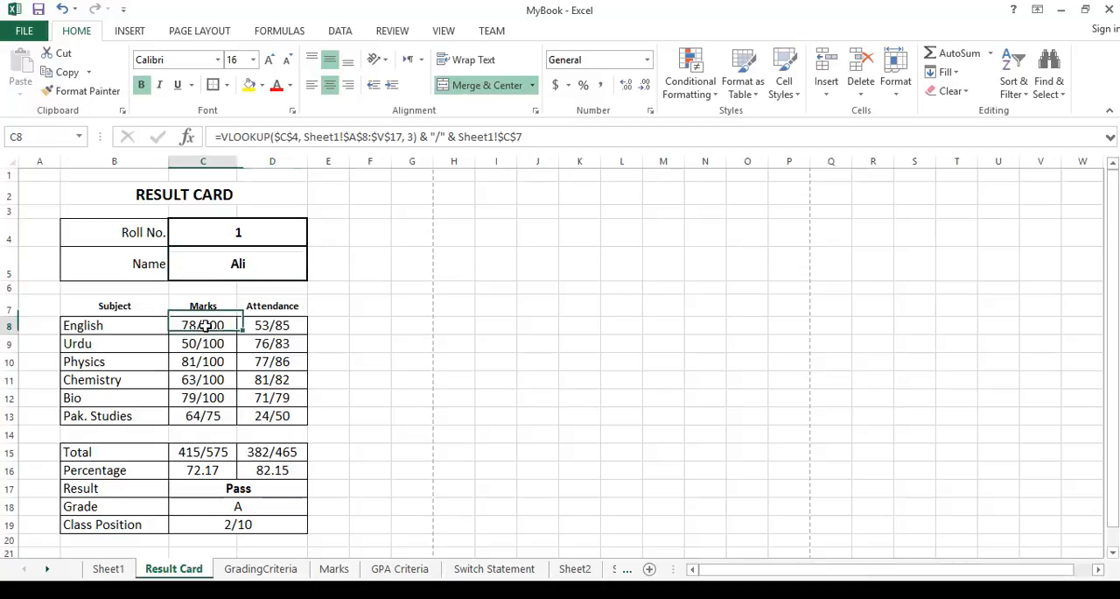
left_click(251, 325)
left_click(201, 345)
left_click(260, 266)
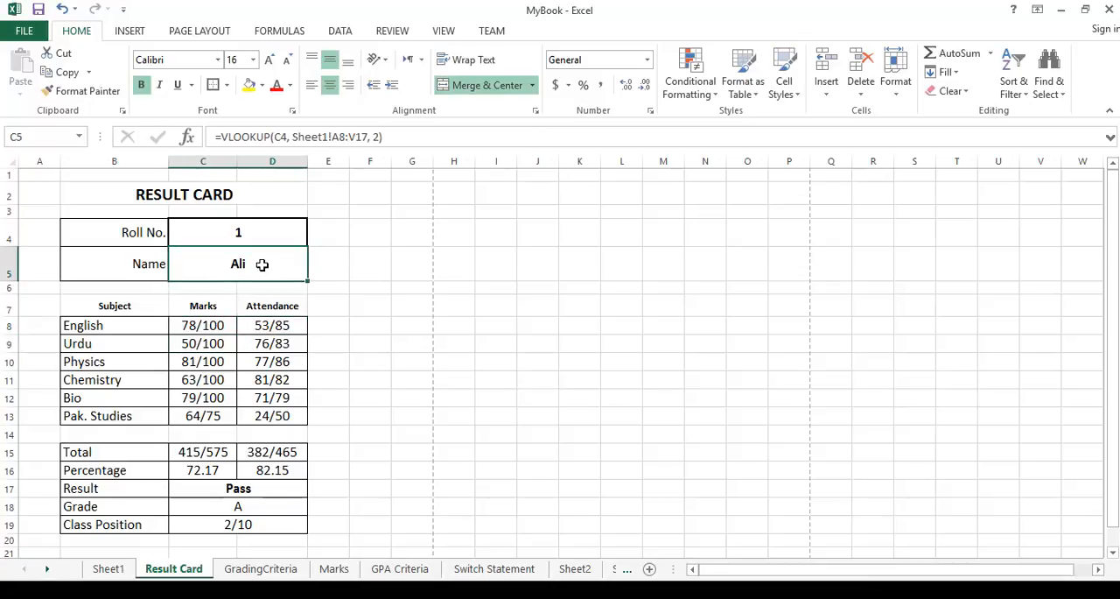
left_click(208, 324)
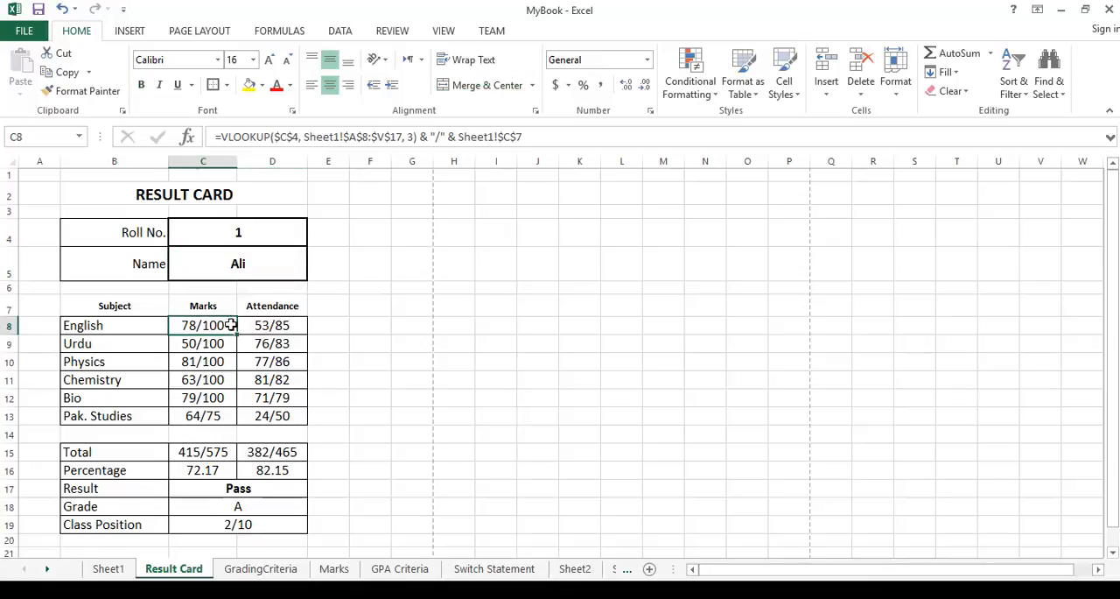
left_click(243, 325)
left_click(210, 345)
left_click(253, 348)
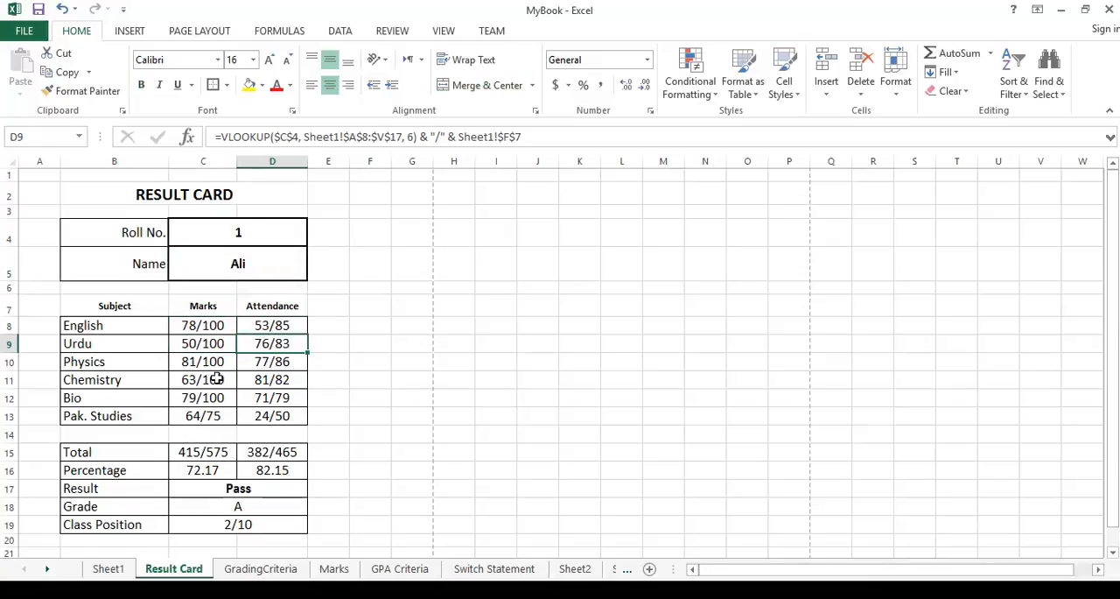
left_click(217, 379)
left_click(198, 450)
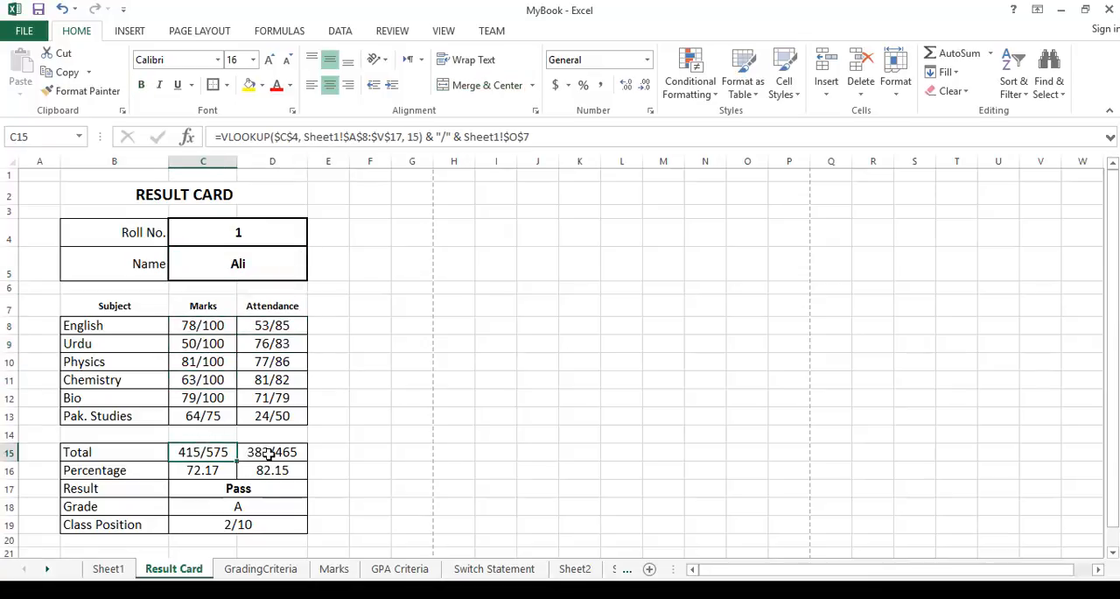
left_click(268, 455)
left_click(207, 488)
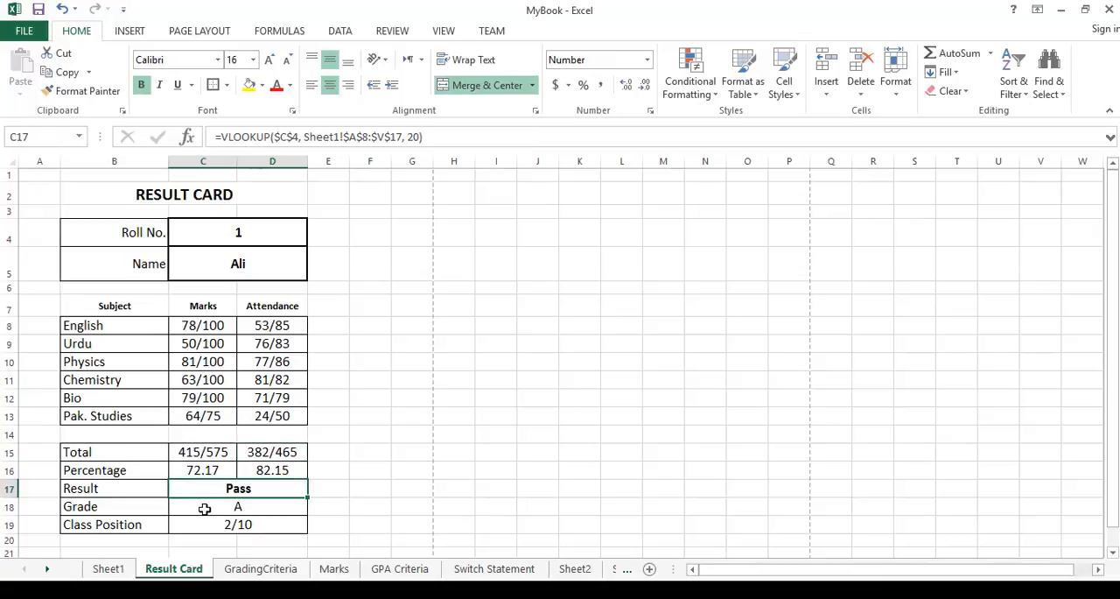
left_click(204, 508)
left_click(202, 525)
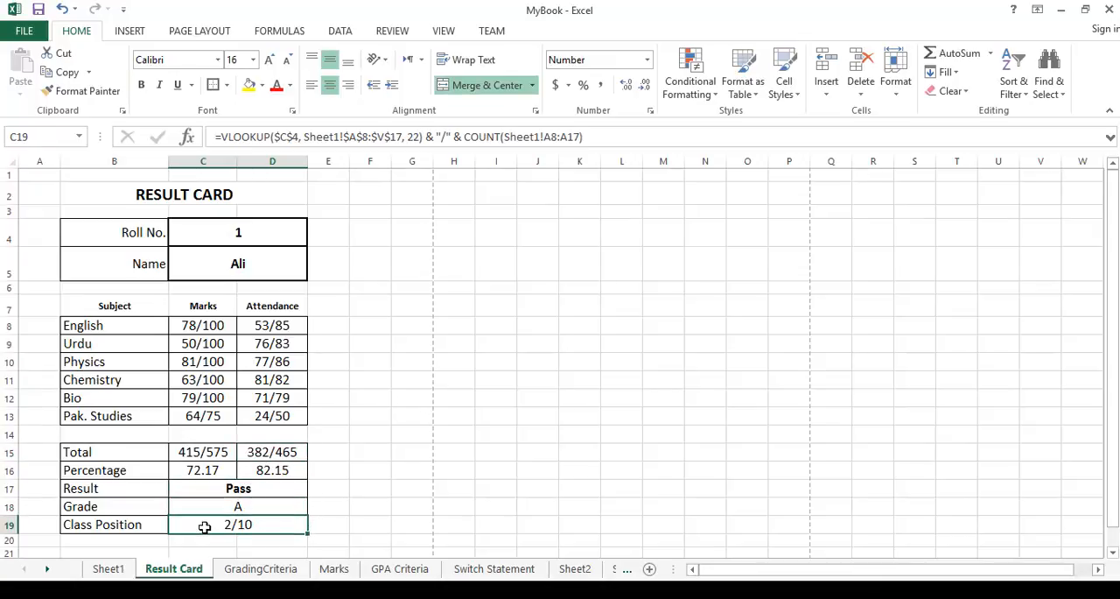
Try roll numbers 5 and 6 in the Result Card's Roll No. cell.
left_click(269, 233)
type("5")
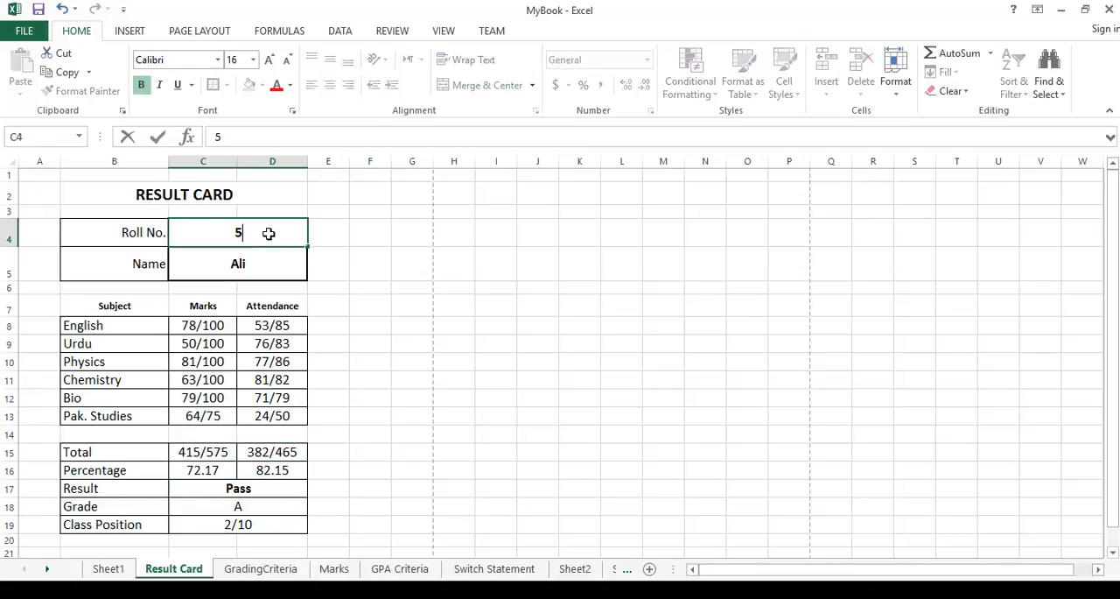
key("Return")
left_click(269, 233)
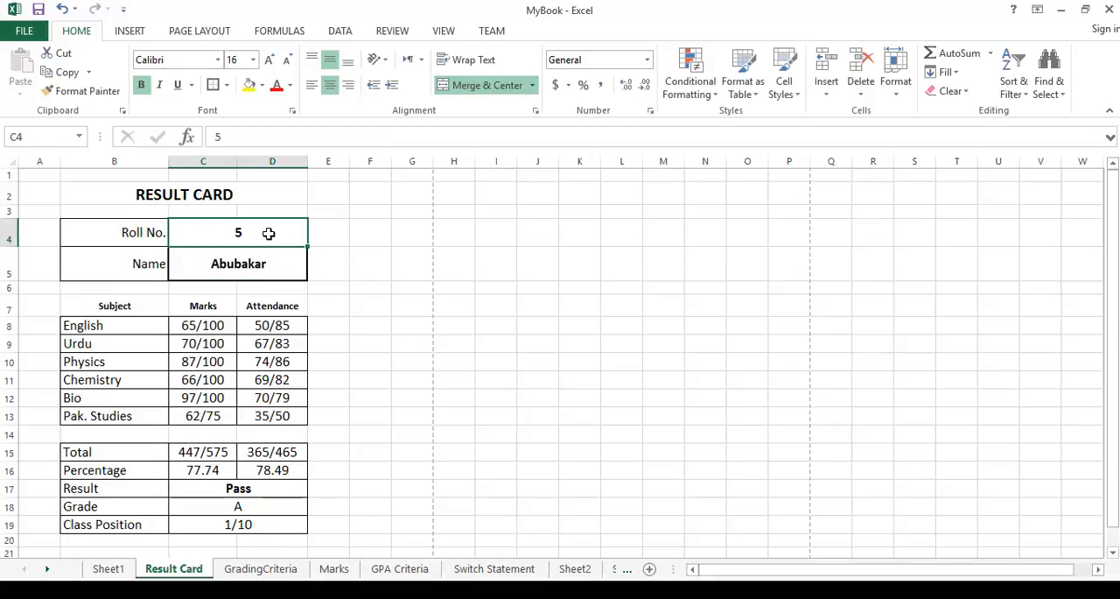
type("6")
key("Return")
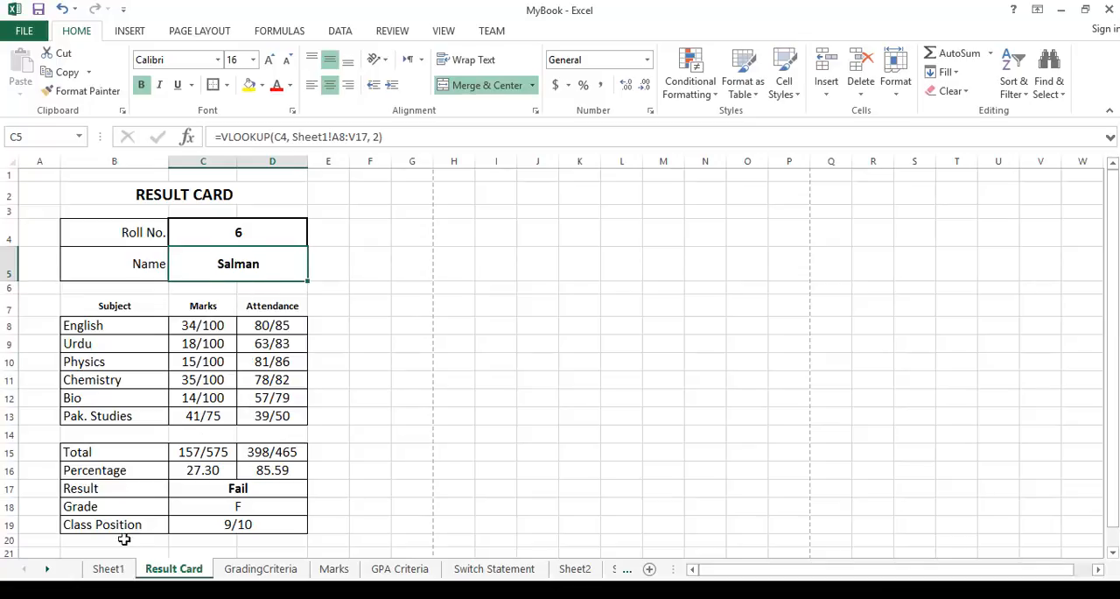
Check the students' marks in Sheet1, and set the Roll No. on the Result Card sheet to 7.
left_click(108, 569)
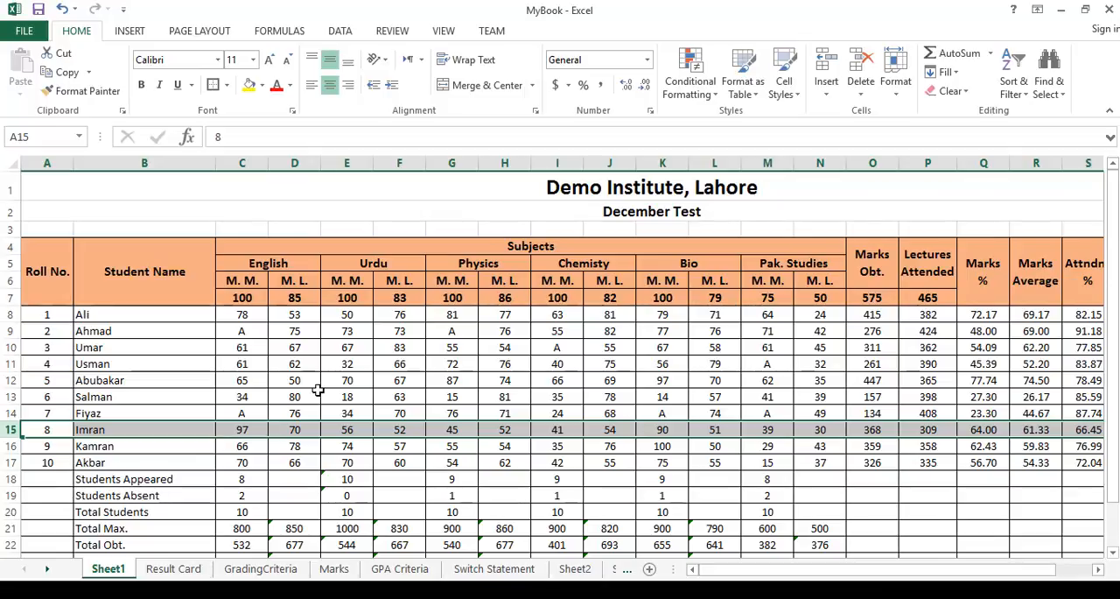
left_click(245, 378)
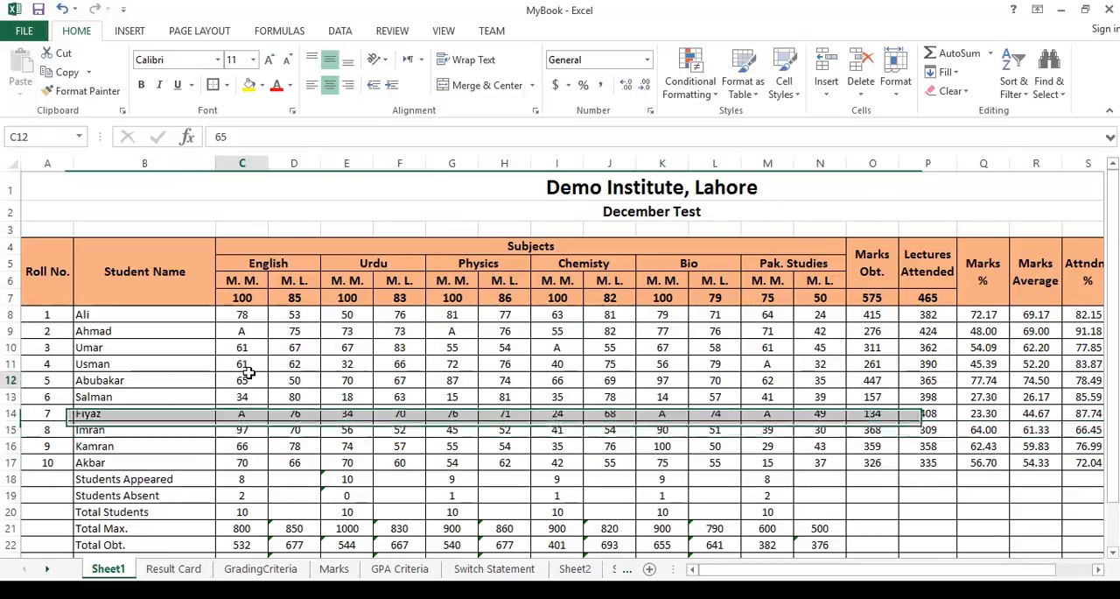
left_click(173, 568)
left_click(277, 401)
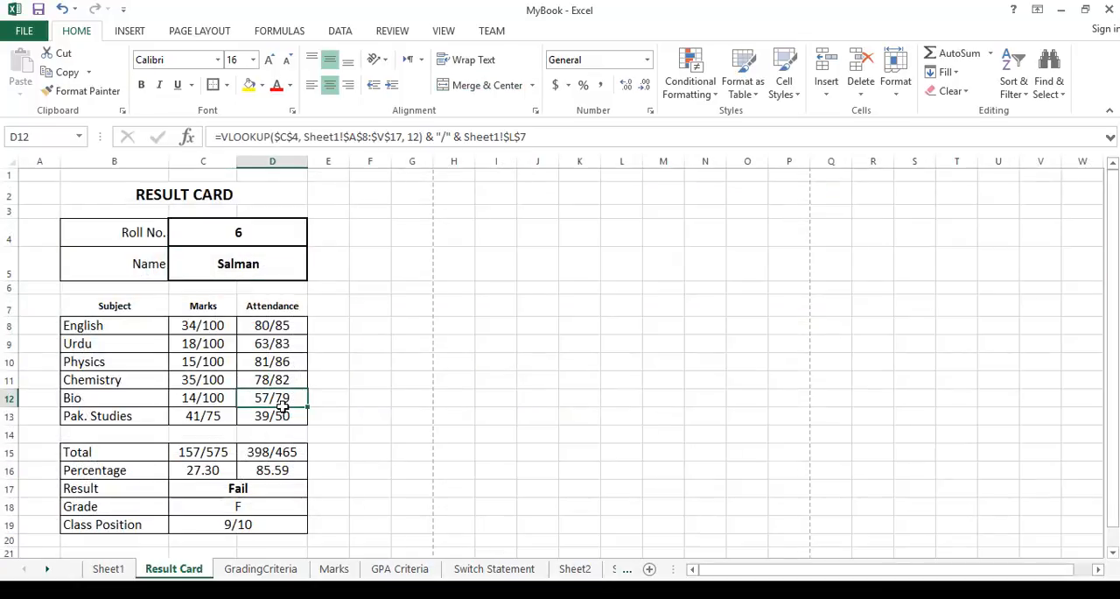
left_click(270, 232)
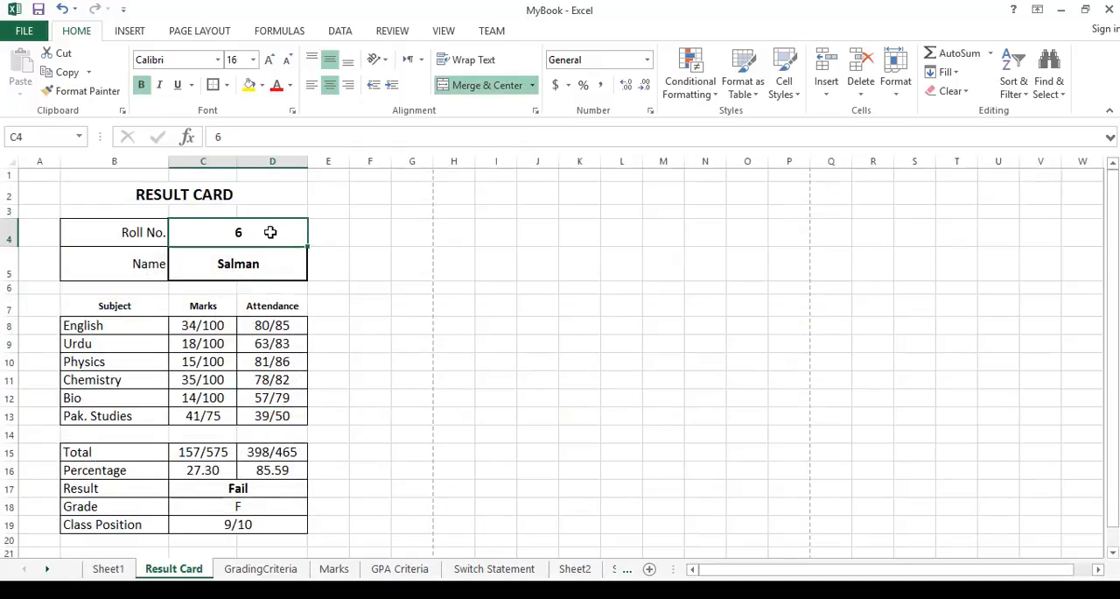
type("7")
key("Return")
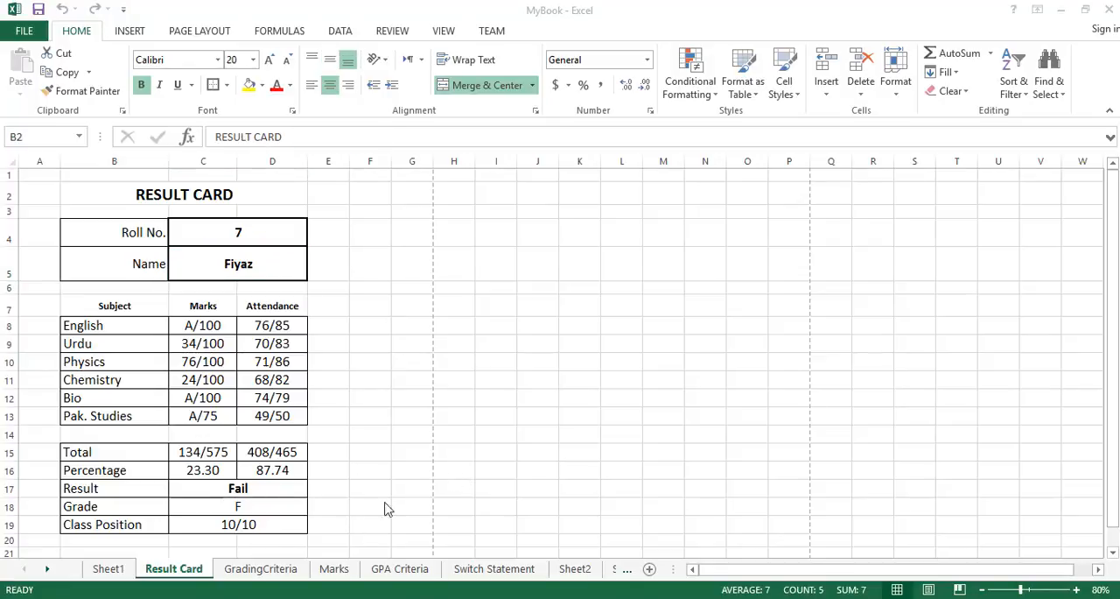
Create a copy of the Result Card sheet in MyBook.xlsx, placed before the GradingCriteria sheet.
left_click(179, 573)
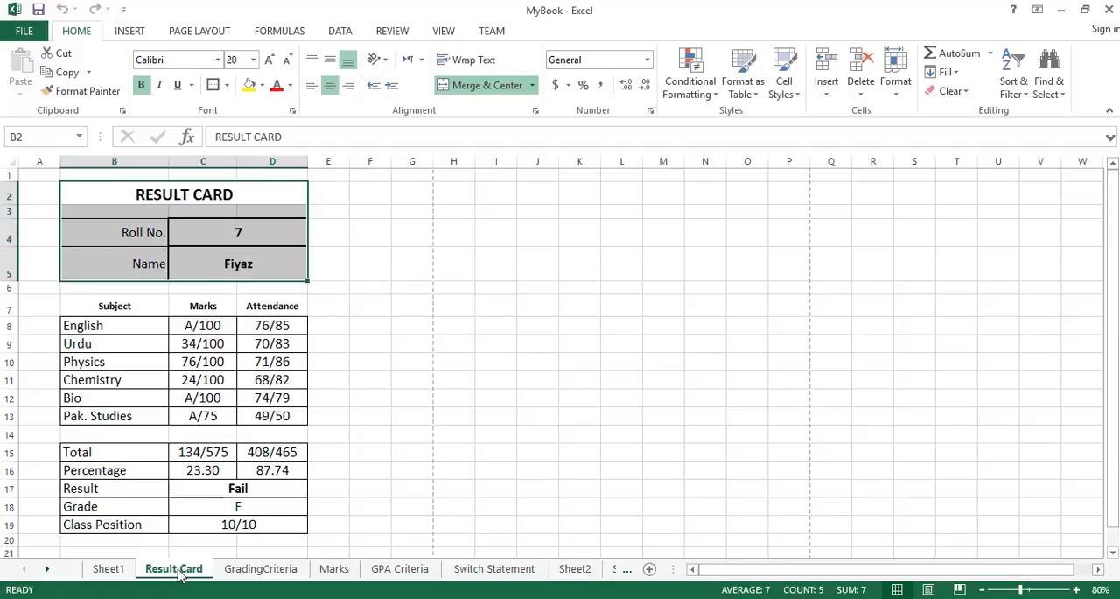
right_click(178, 574)
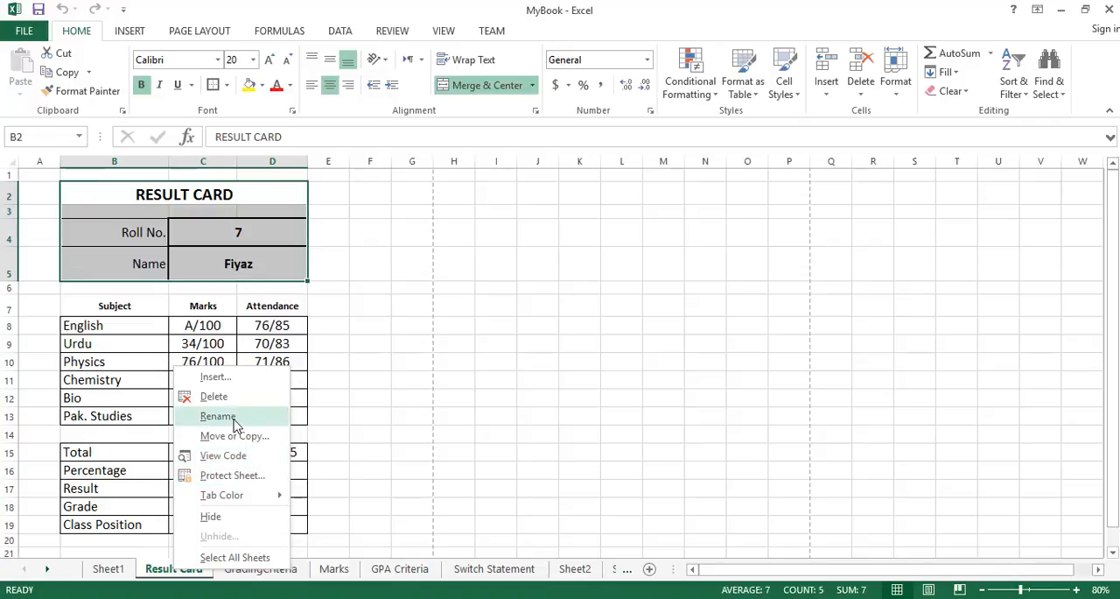
mouse_move(225, 501)
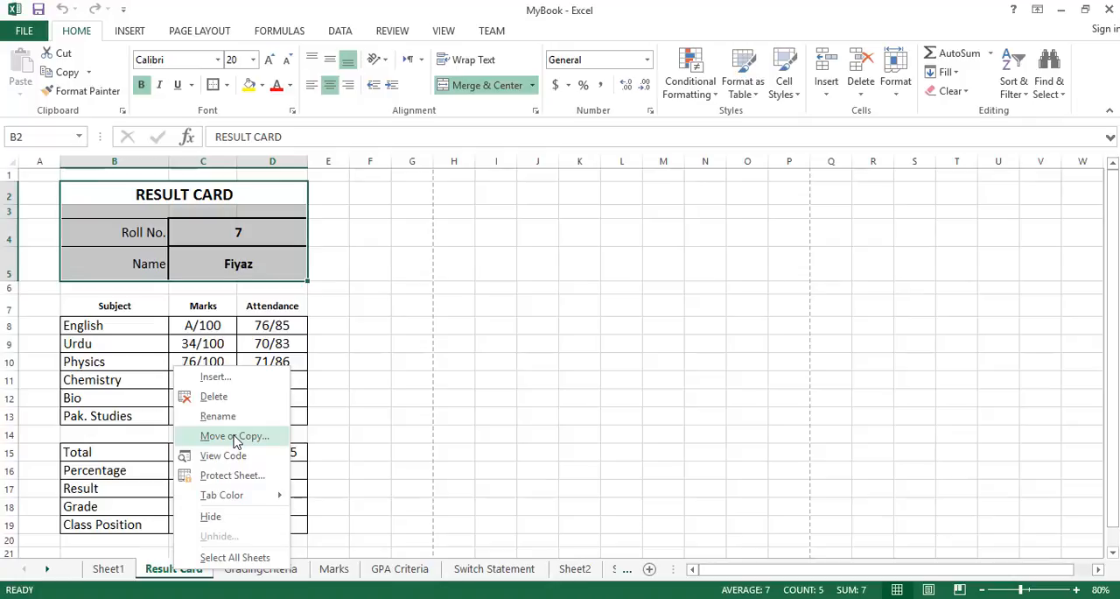
left_click(234, 437)
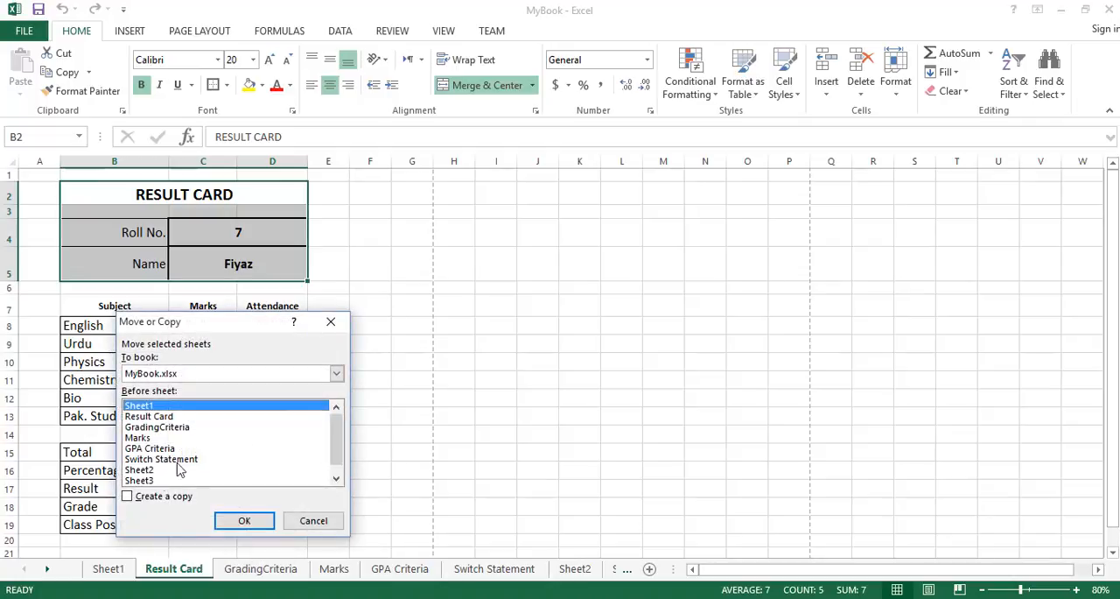
left_click(128, 497)
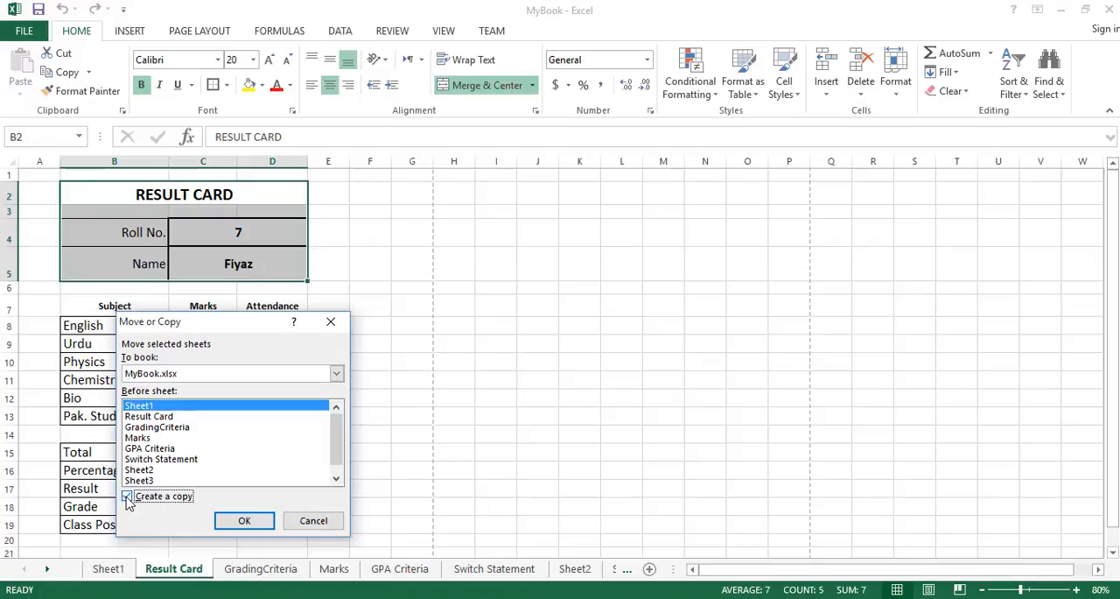
left_click(150, 428)
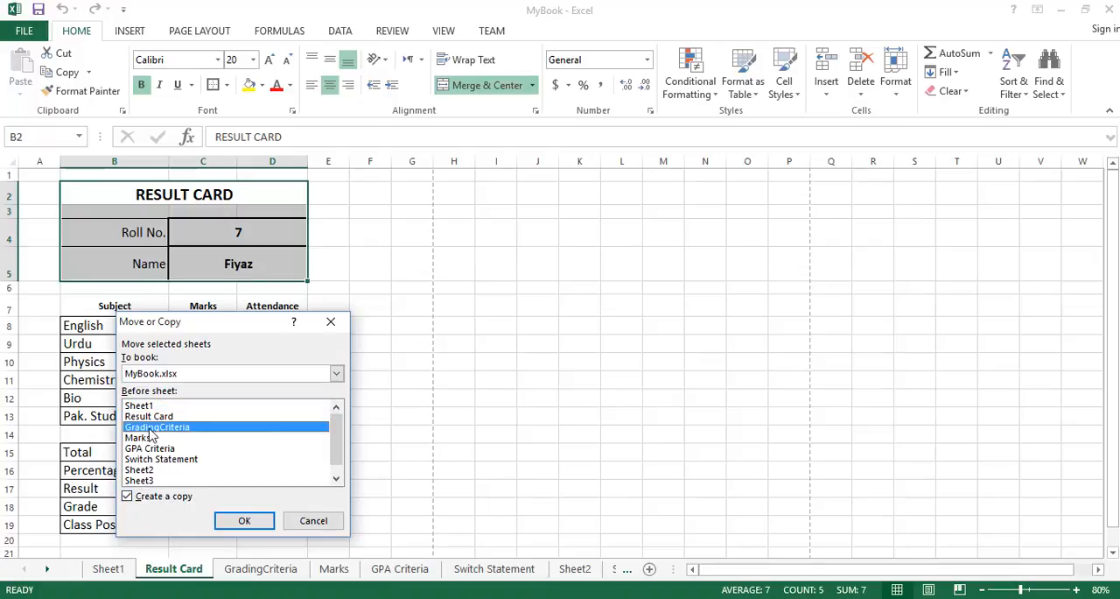
left_click(257, 525)
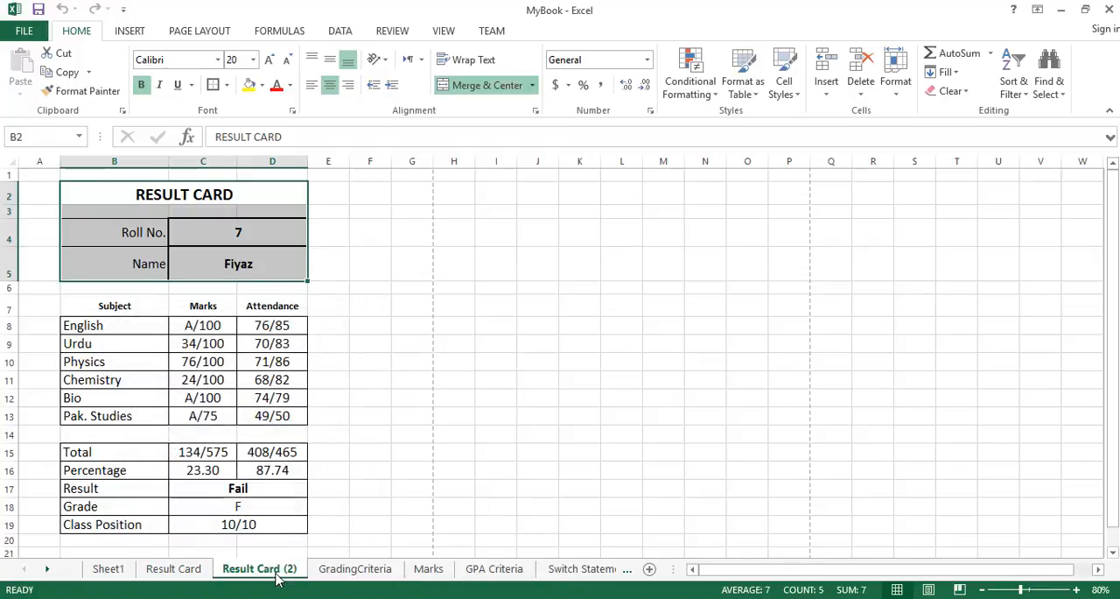
Clear the name, the subject marks and attendance, and the values from Total to Class Position in the copied result card.
left_click(268, 234)
left_click(263, 264)
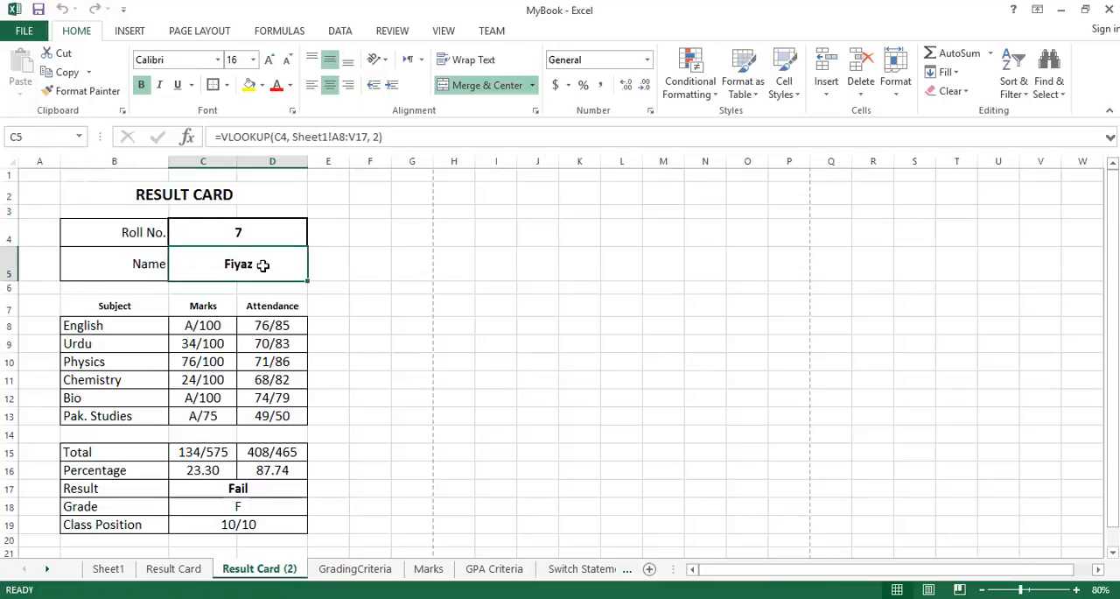
key("Delete")
left_click_drag(207, 324, 266, 414)
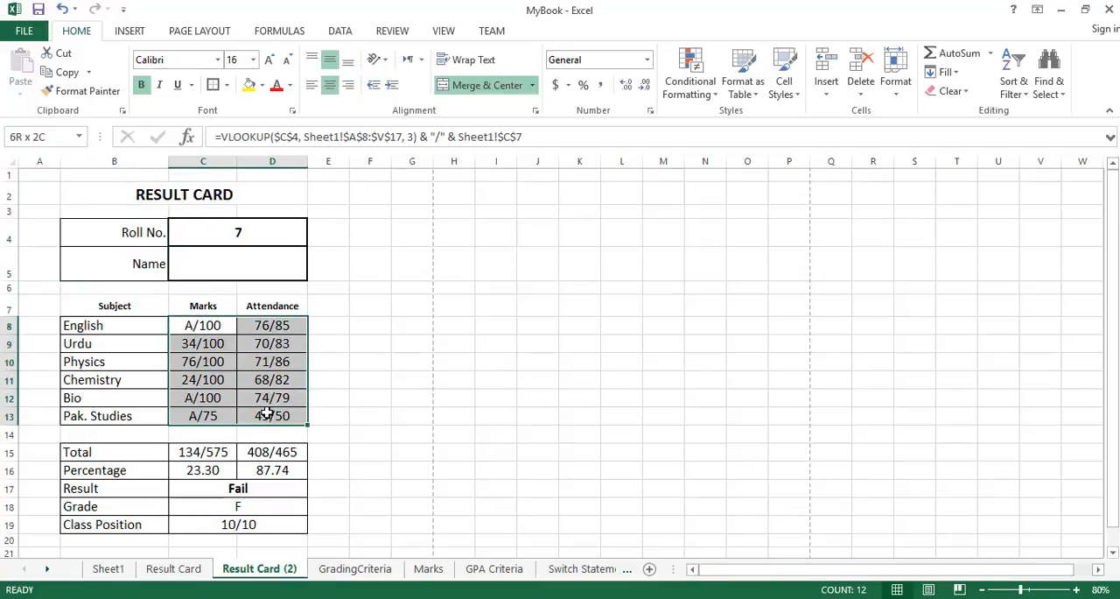
key("Delete")
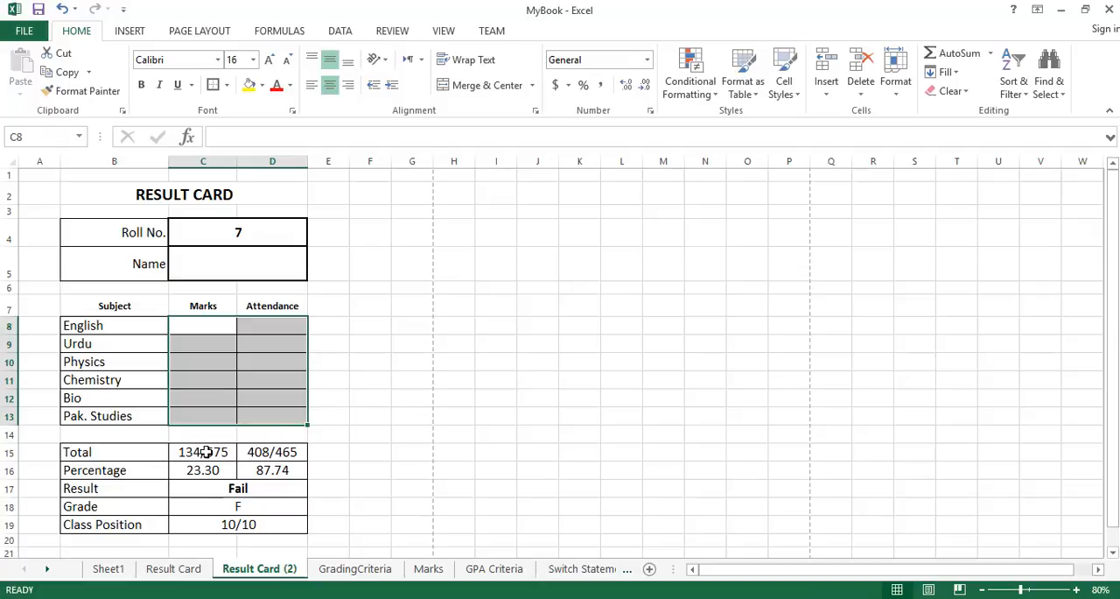
left_click_drag(205, 452, 272, 526)
key("Delete")
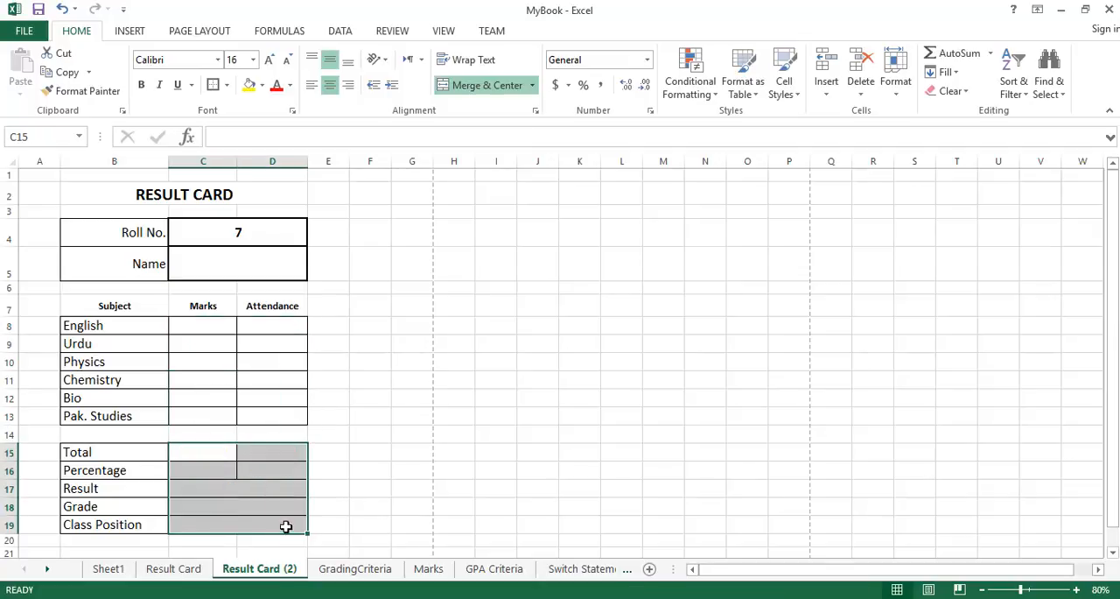
Enter roll number 1 in the copied card's Roll No. cell and replace it with 2.
left_click(246, 264)
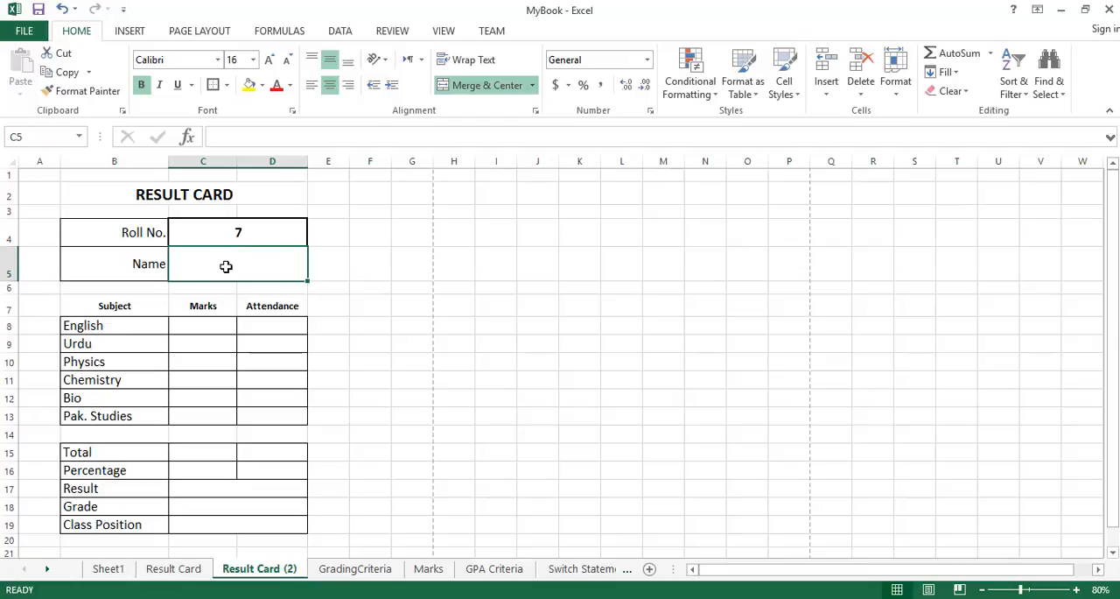
left_click(262, 230)
type("1")
key("Return")
left_click(265, 230)
type("2")
key("Return")
Start a VLOOKUP formula in the Name cell of Result Card (2), using roll number cell C4 as the lookup value.
left_click(107, 569)
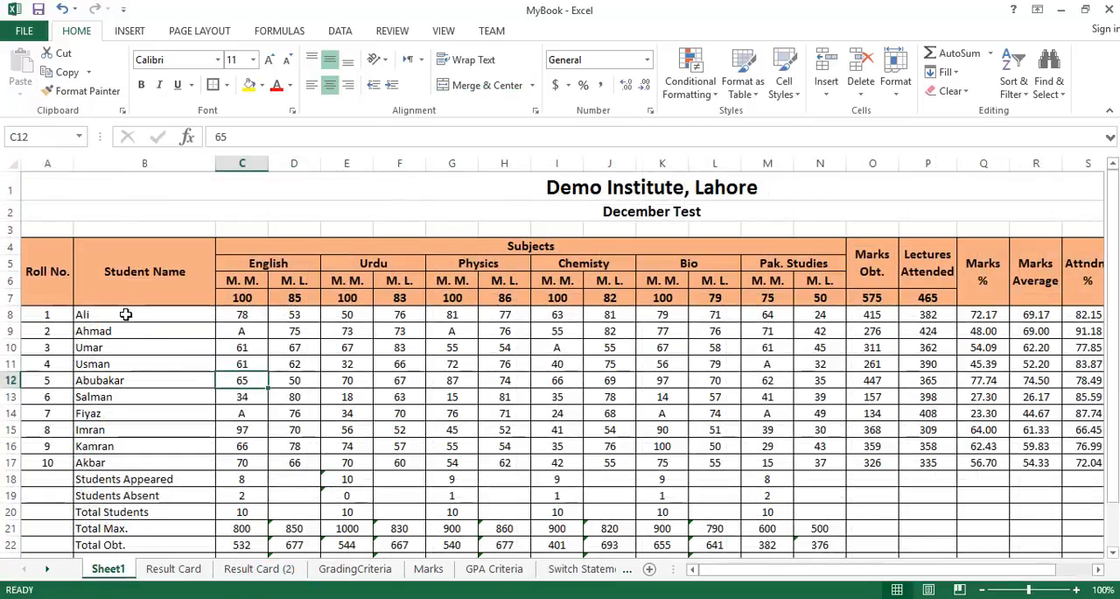
left_click(259, 569)
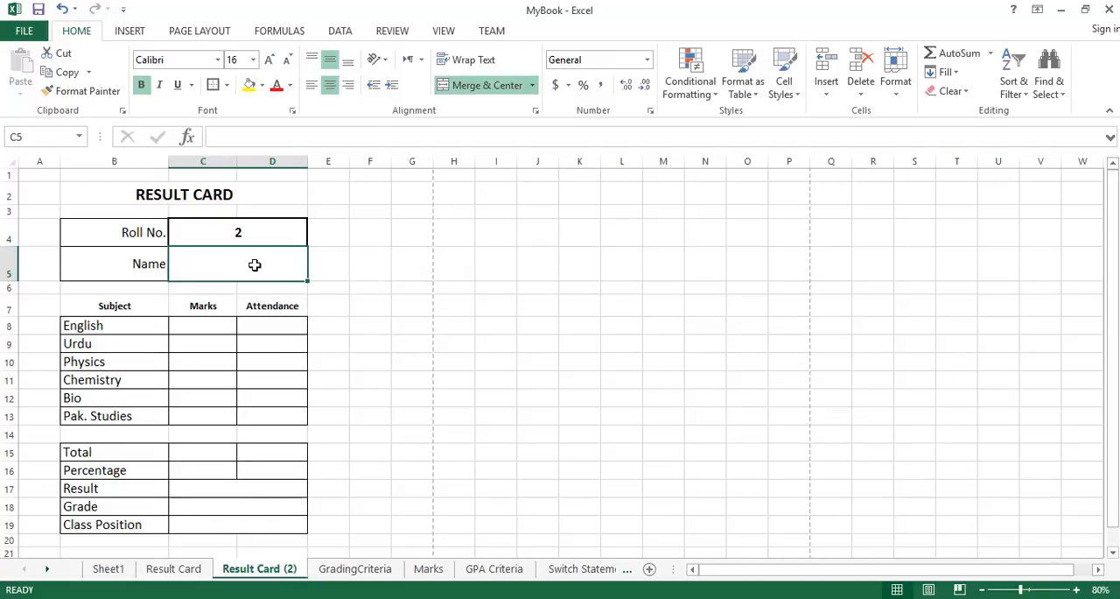
type("=")
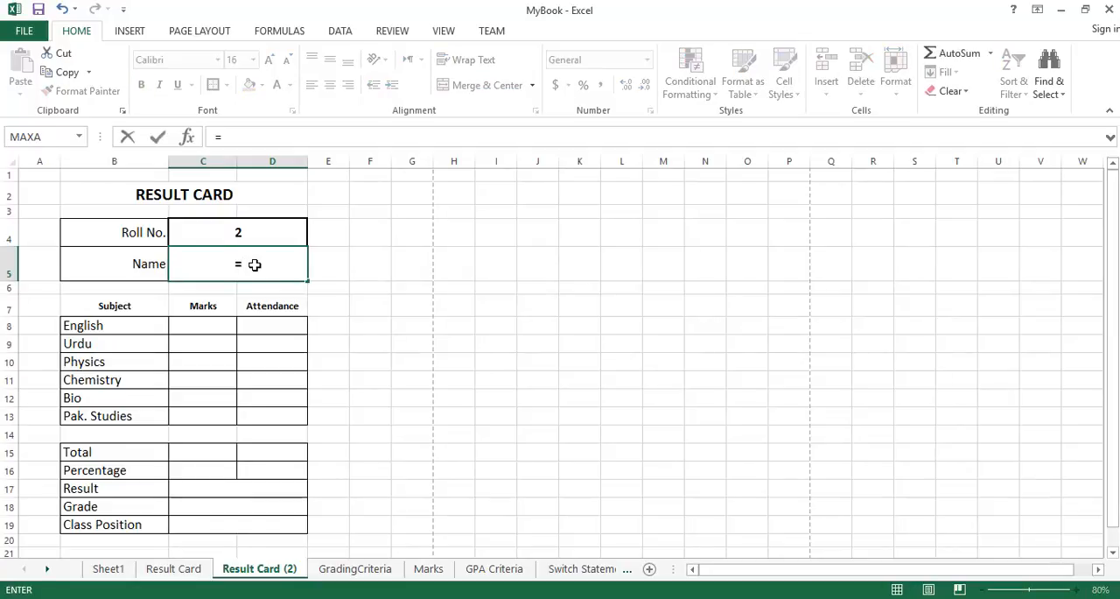
type("v")
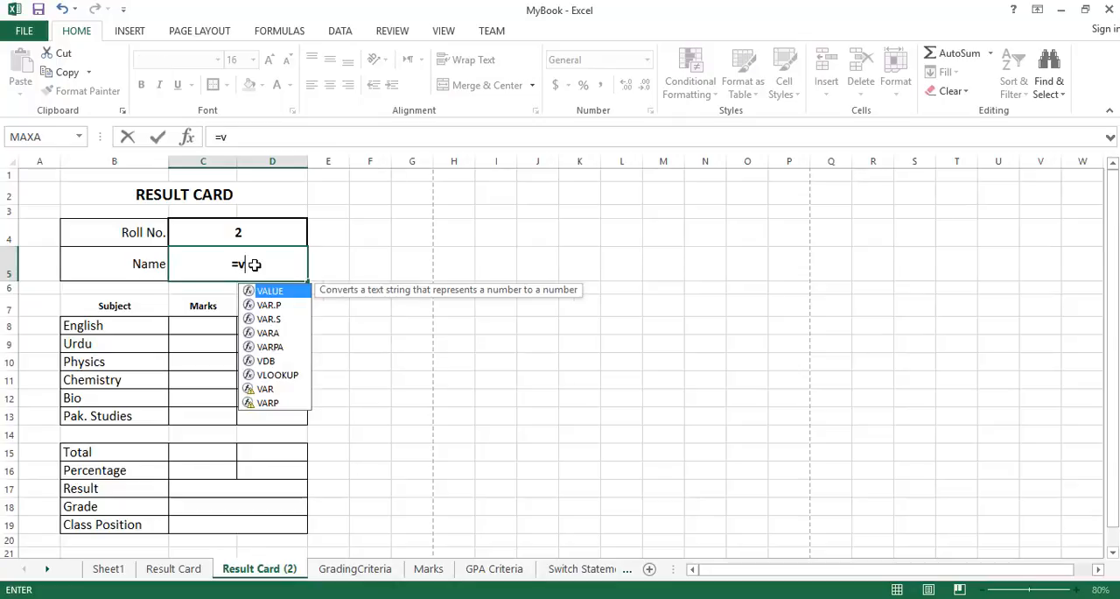
type("lookup")
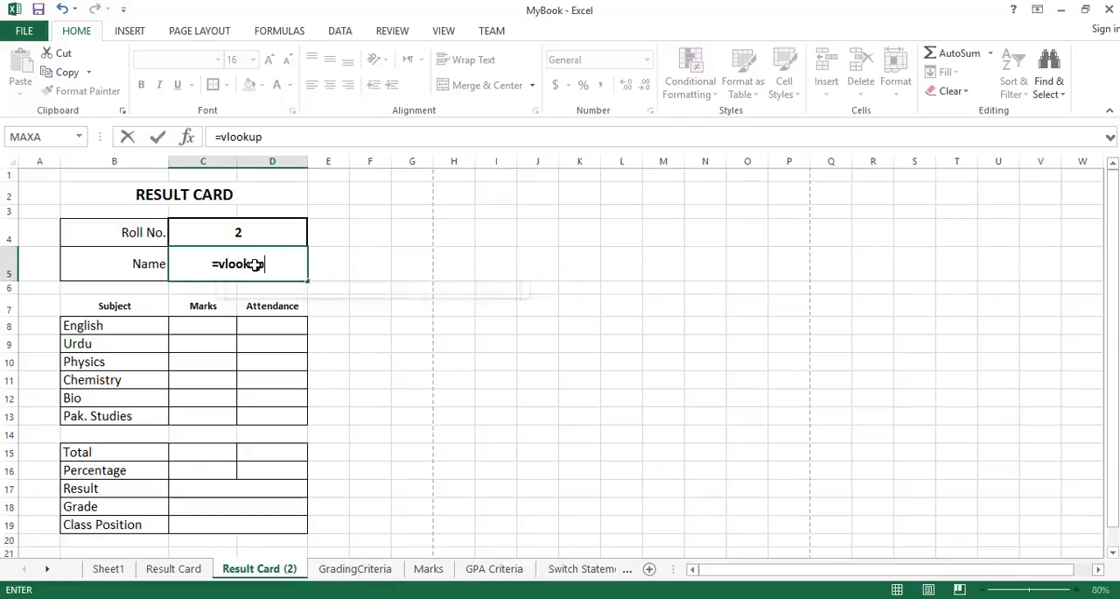
type("(")
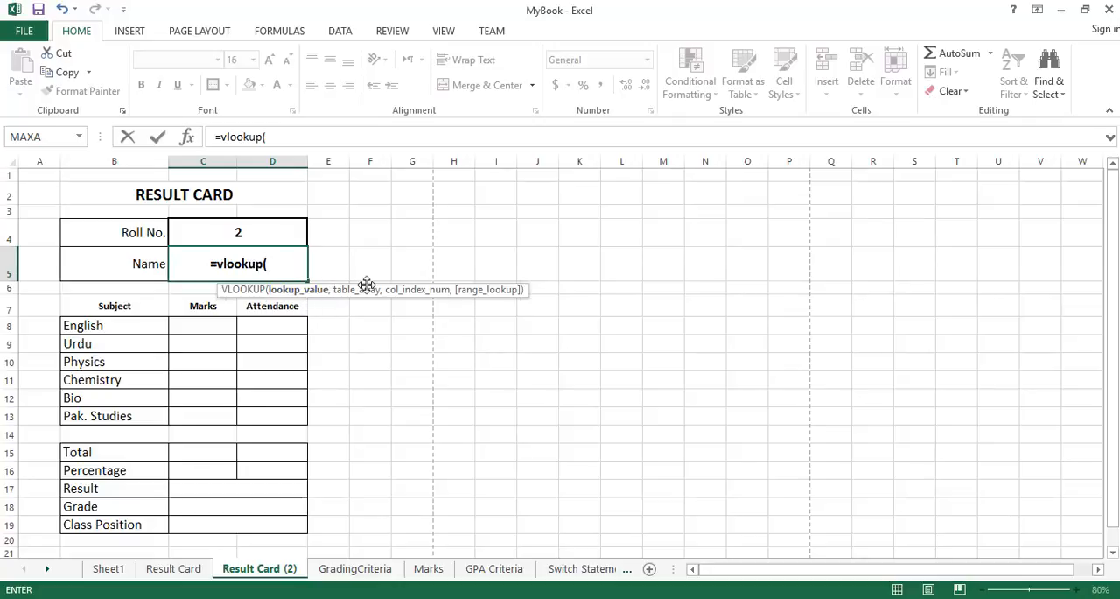
left_click(280, 231)
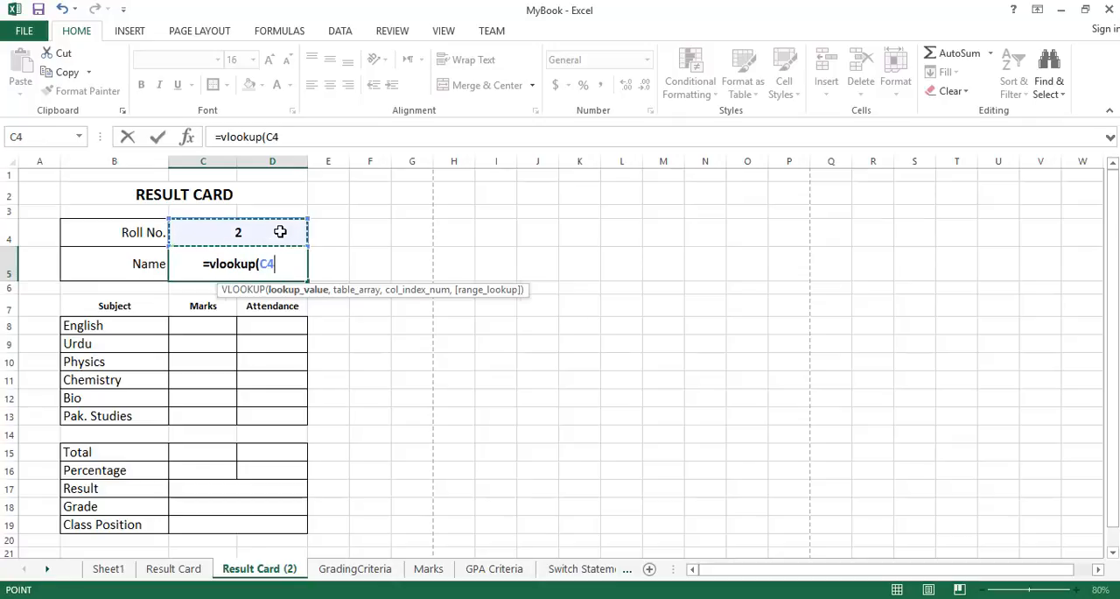
type(",")
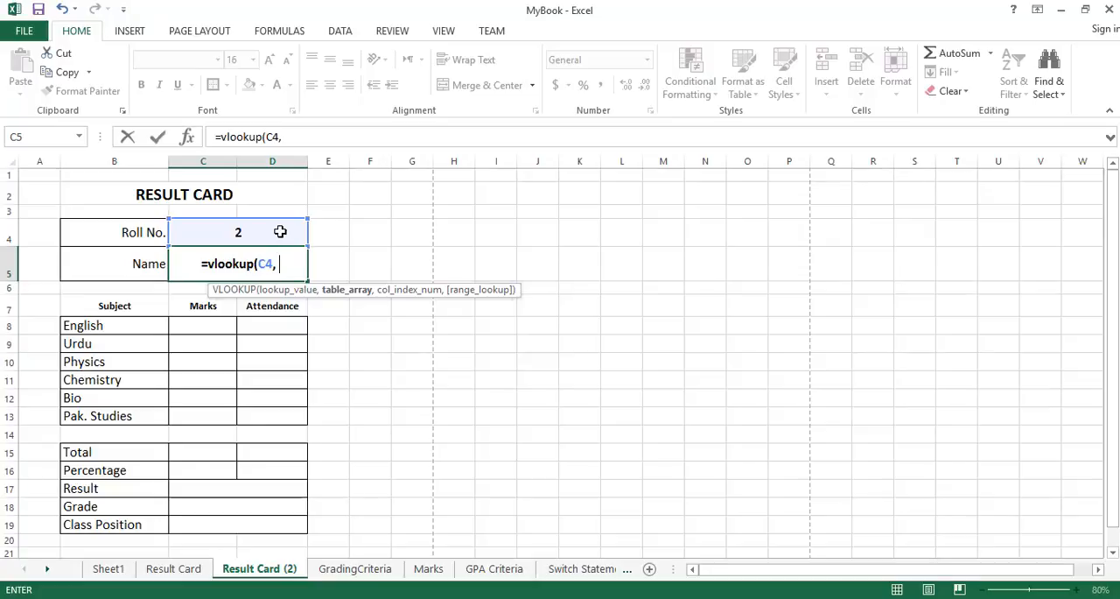
Complete the Name cell's VLOOKUP with Sheet1!A8:V17 as the table array and 2 as the column index.
left_click(108, 569)
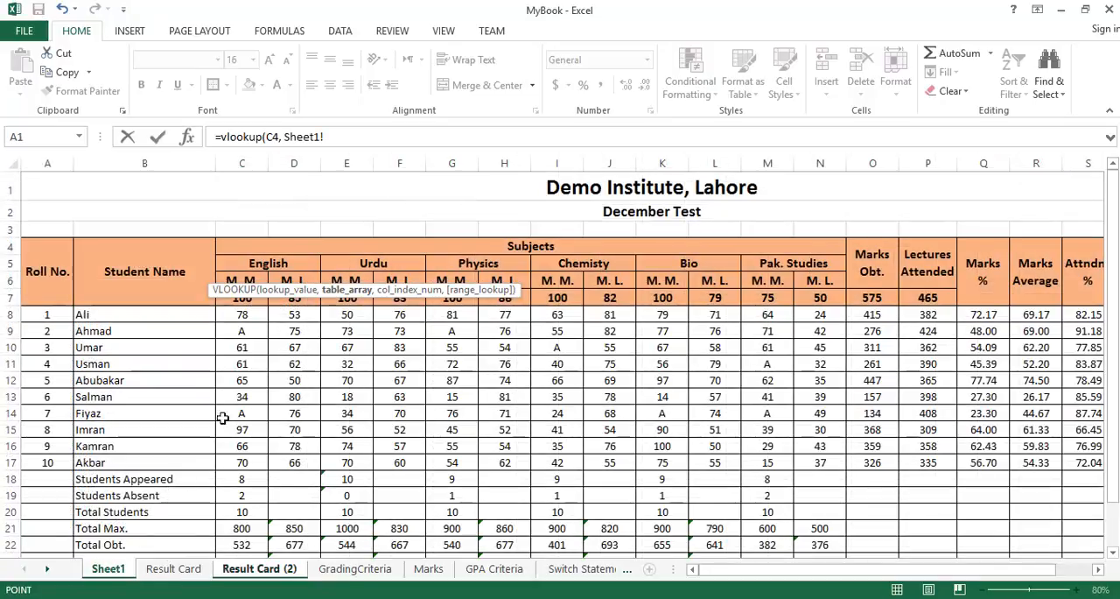
left_click_drag(39, 314, 760, 462)
scroll(910, 501, "right", 4)
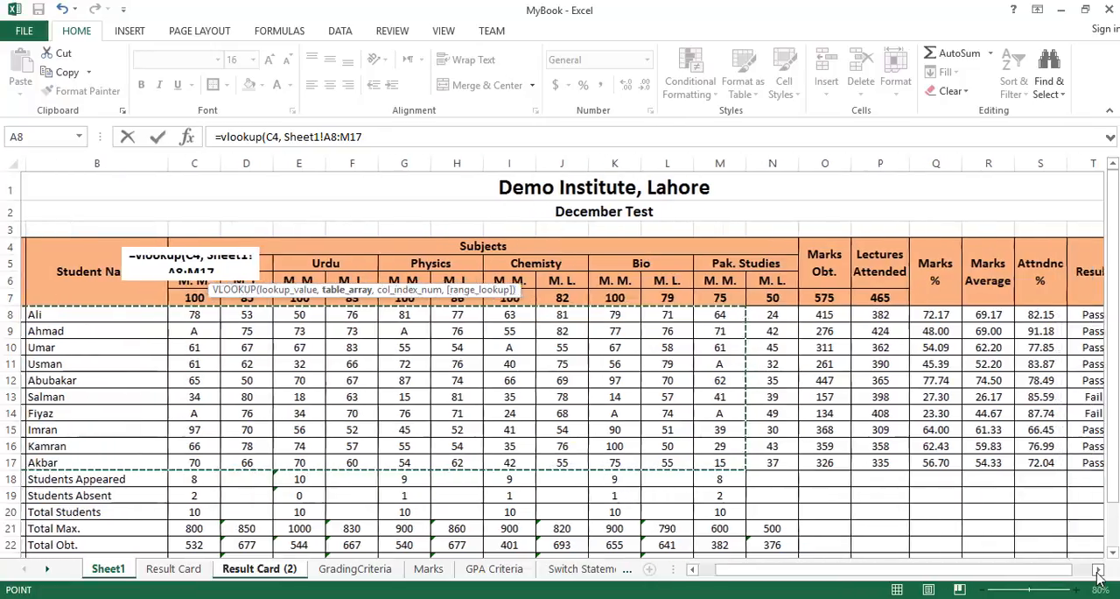
left_click(964, 462, "shift")
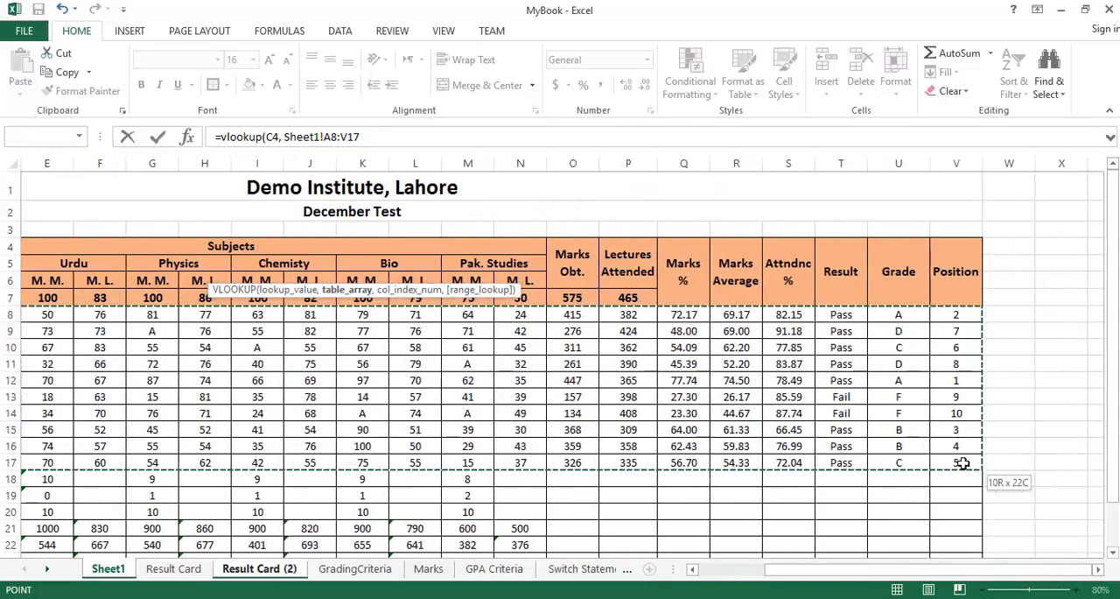
left_click(692, 569)
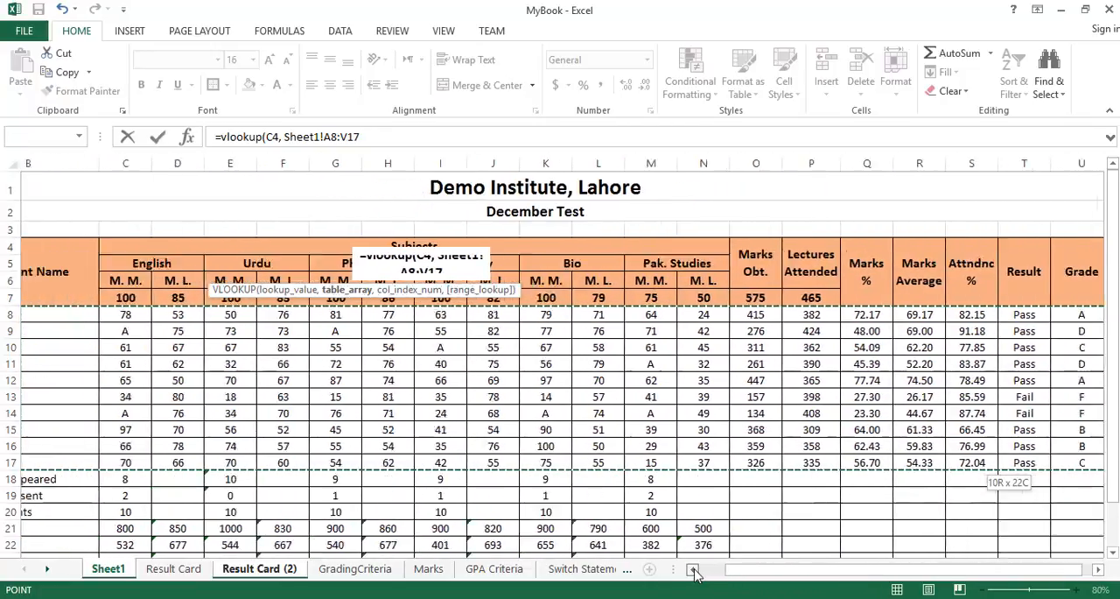
left_click(380, 136)
type(", 2")
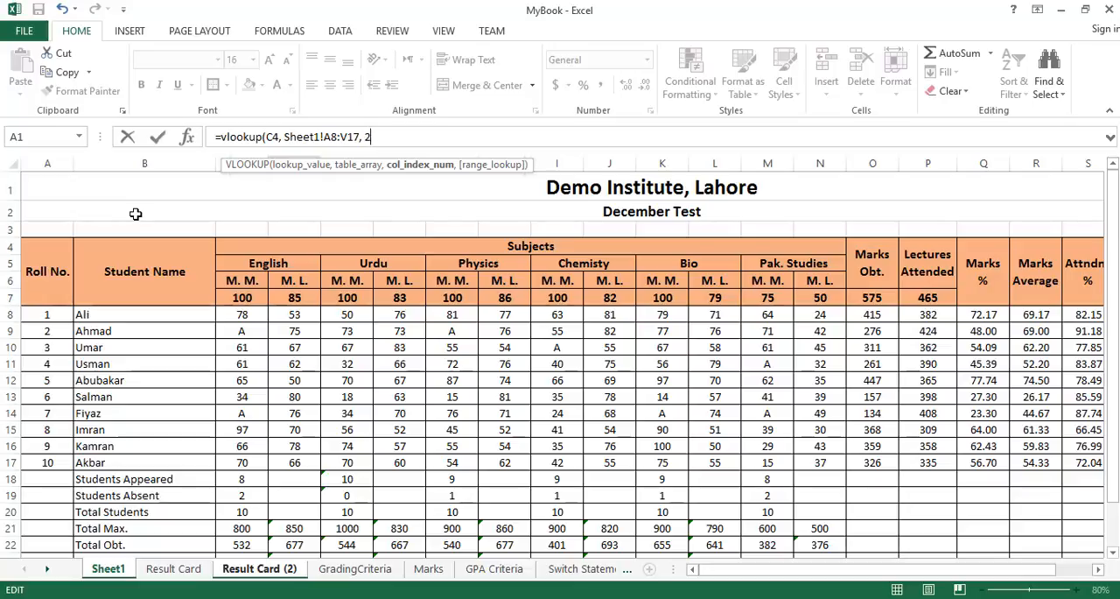
key("Escape")
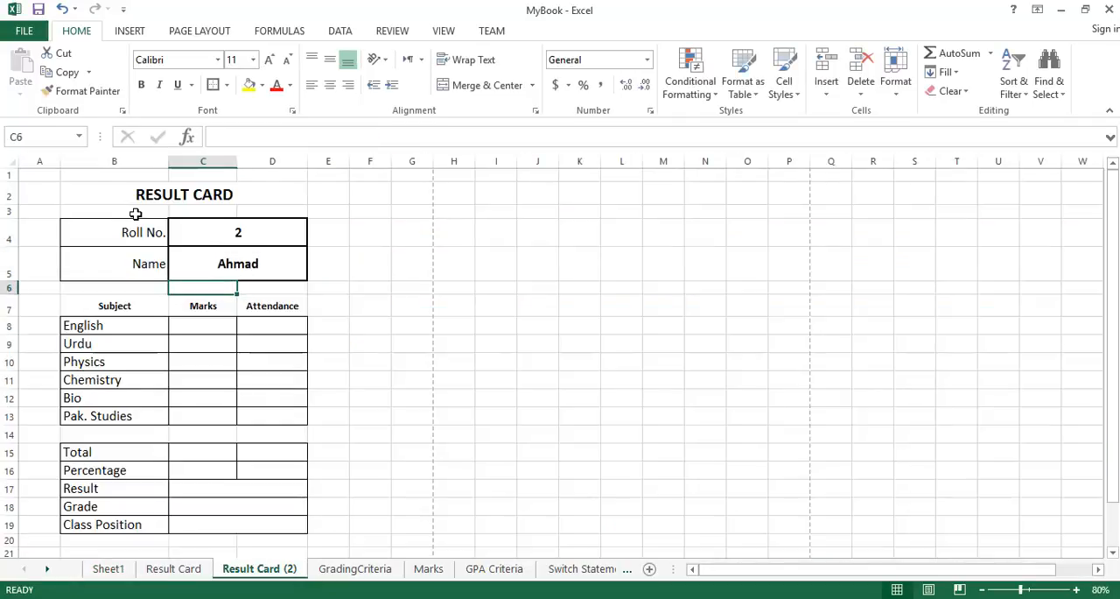
Examine the lookup value and table array arguments in the Name cell's VLOOKUP formula.
left_click(265, 259)
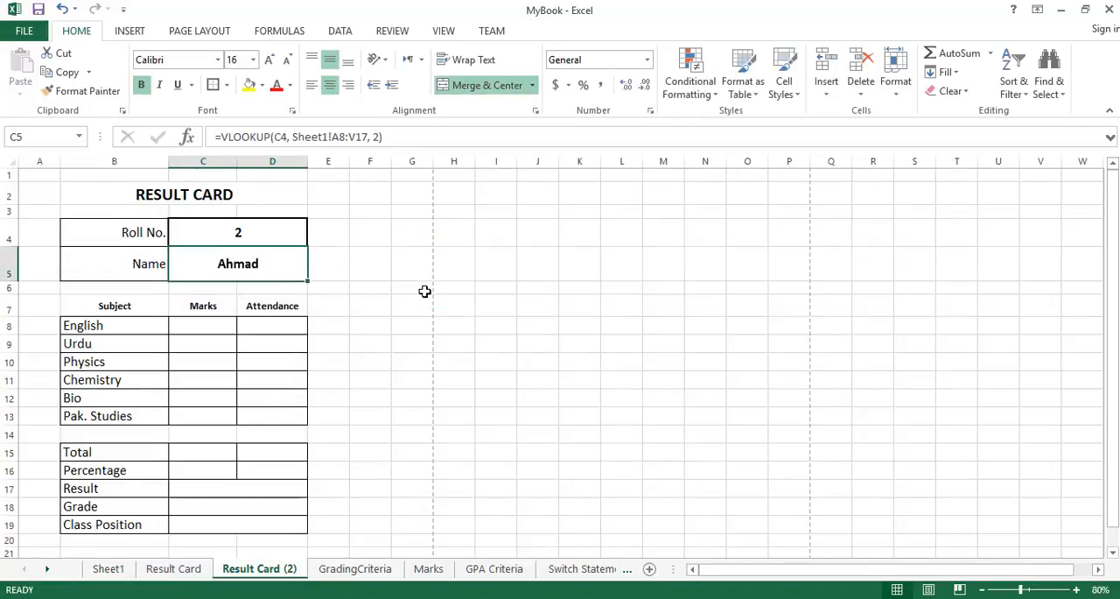
double_click(291, 263)
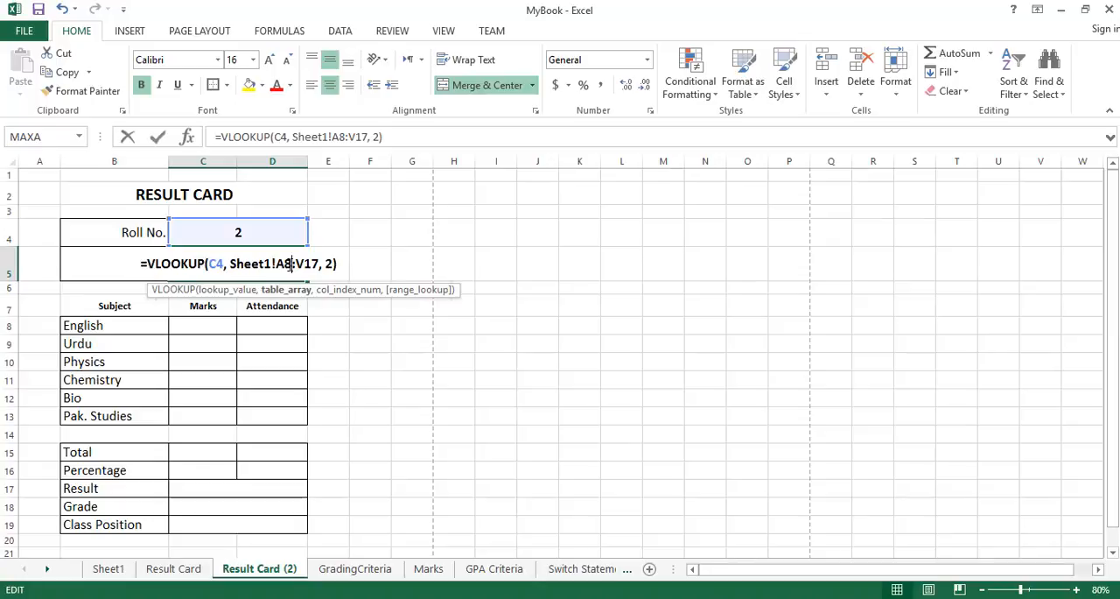
left_click_drag(209, 264, 223, 266)
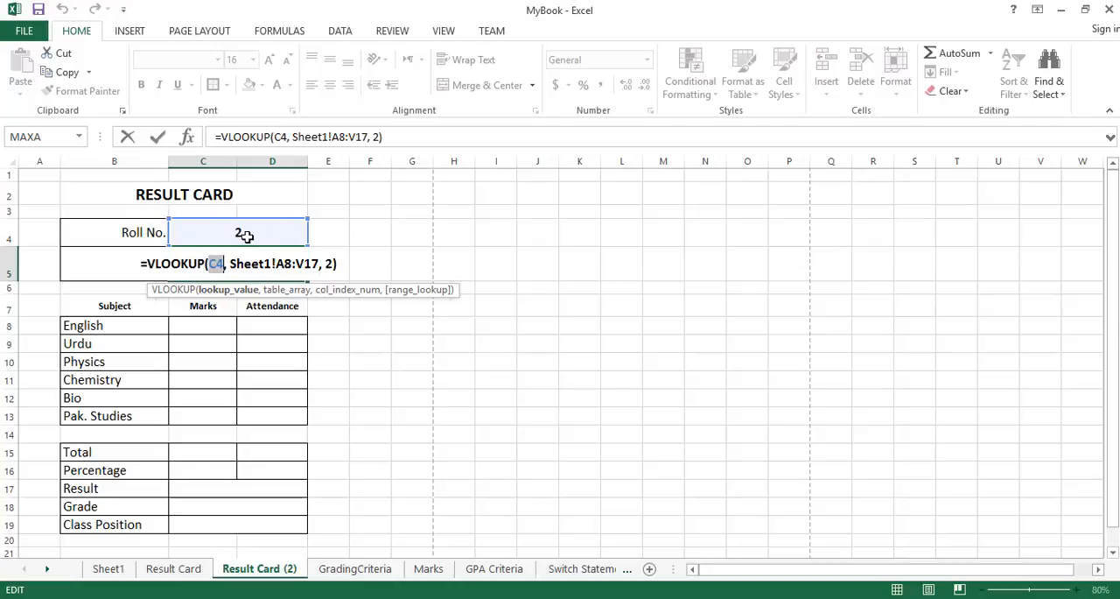
left_click_drag(231, 265, 320, 263)
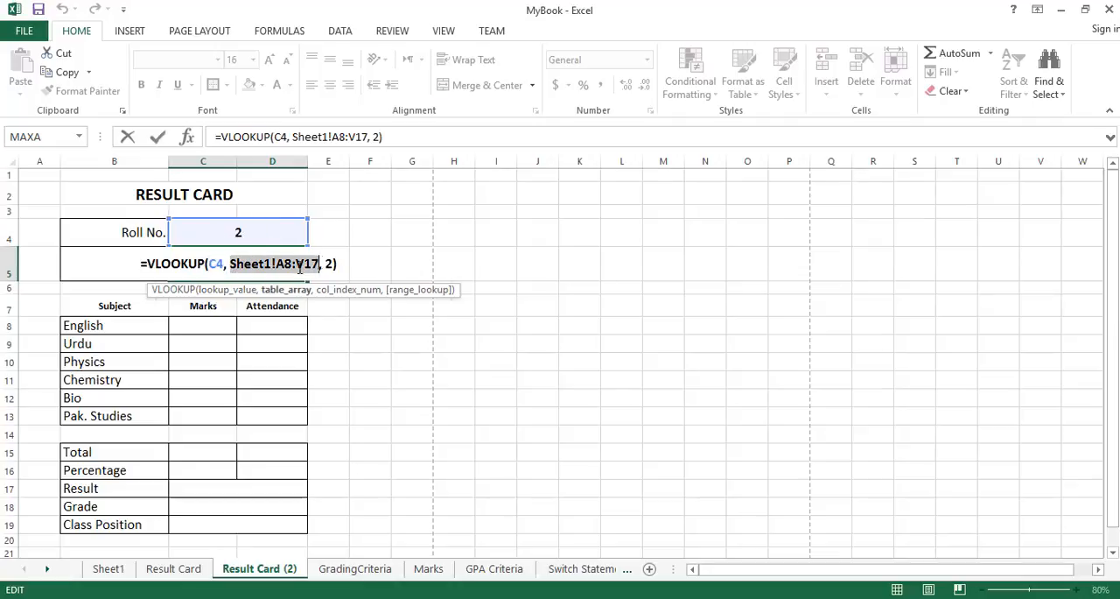
Reselect Sheet1's range A8:V17 as the formula's table array and try to return to the Result Card (2) sheet.
left_click(128, 569)
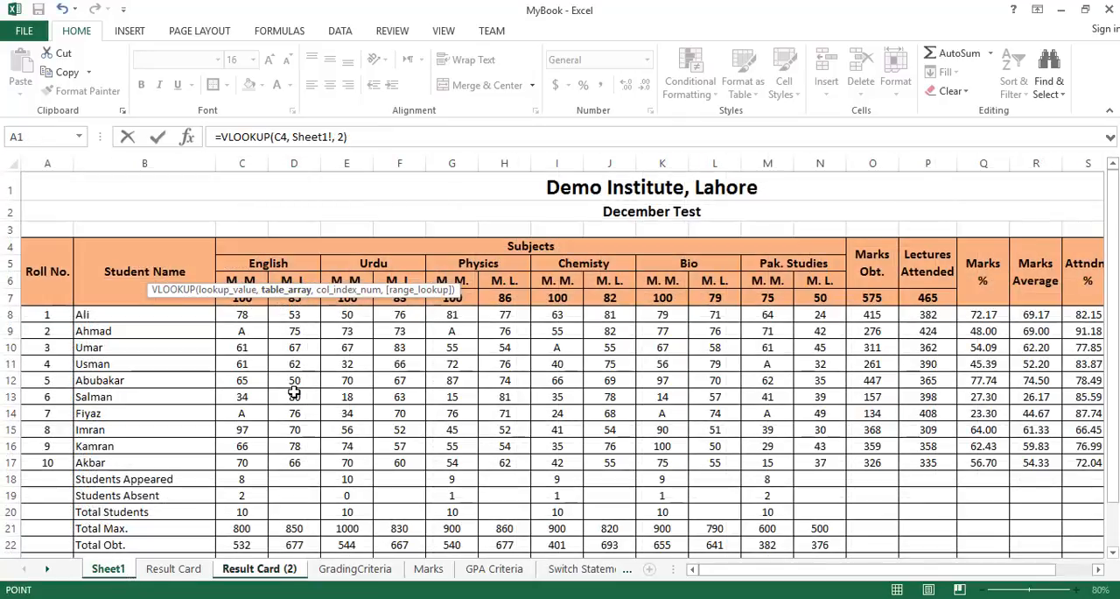
left_click_drag(49, 317, 965, 458)
left_click(1098, 569)
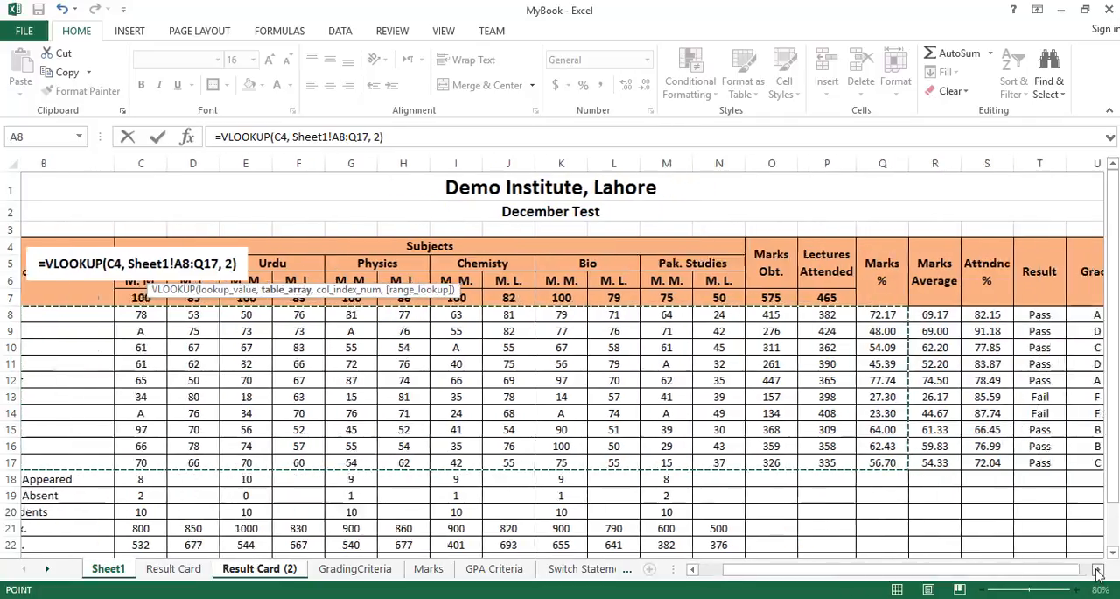
left_click(963, 463, "shift")
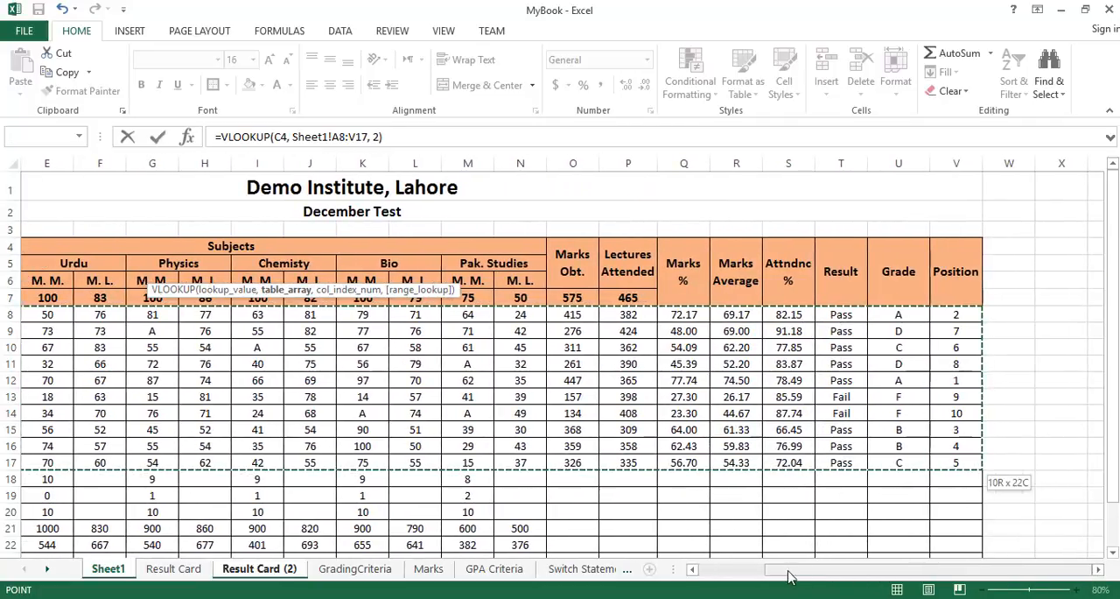
left_click(723, 572)
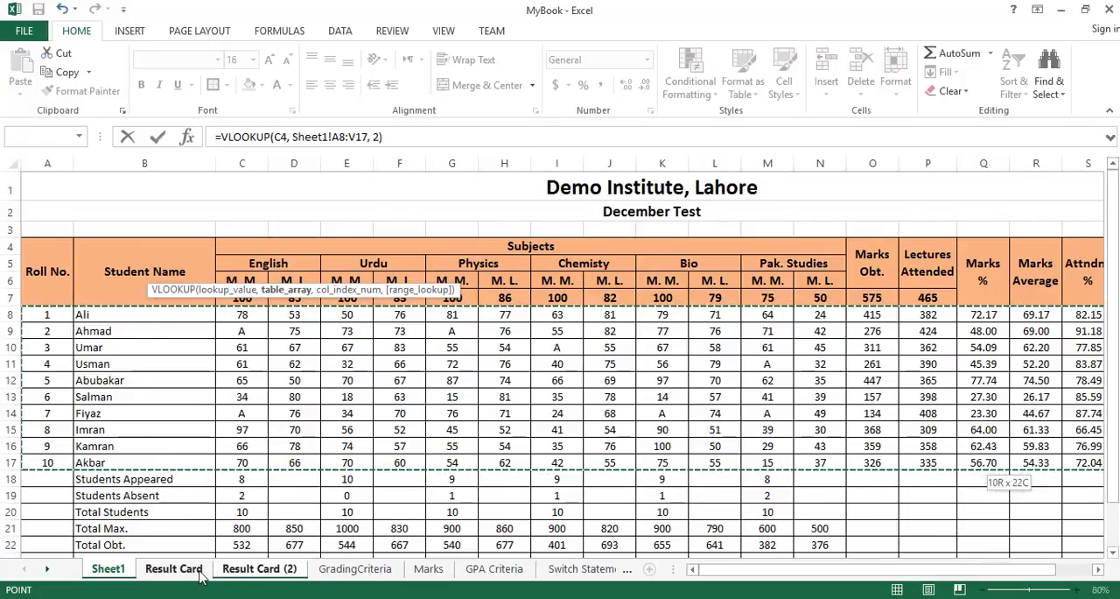
left_click(255, 569)
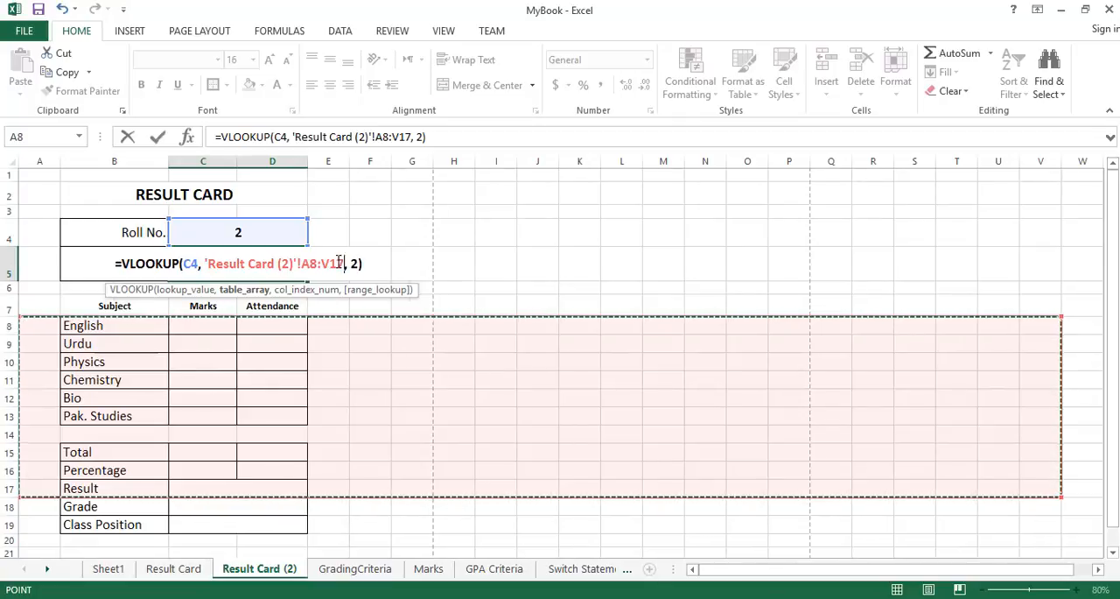
Replace the Result Card (2) table array in the Name cell's VLOOKUP with Sheet1!A8:V17 and accept the formula.
left_click_drag(209, 265, 344, 262)
key("Delete")
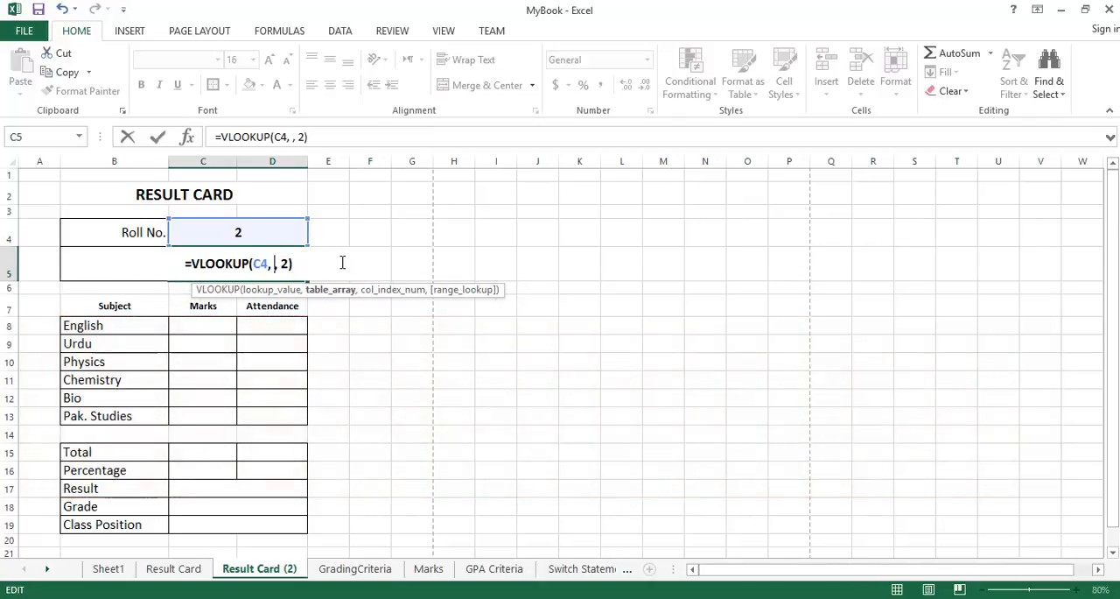
left_click(108, 568)
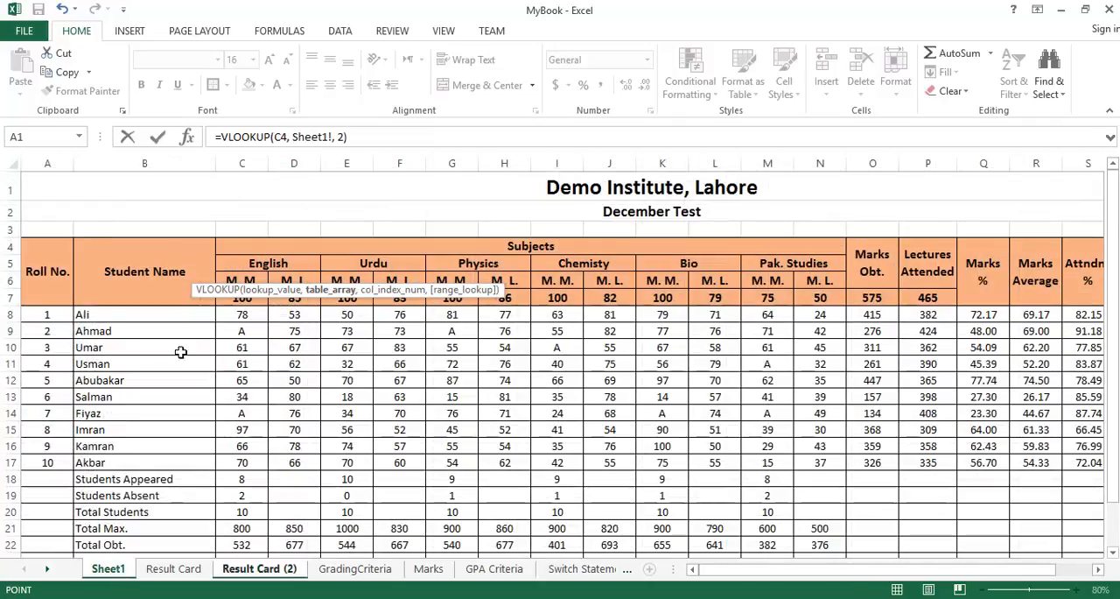
left_click_drag(52, 316, 624, 461)
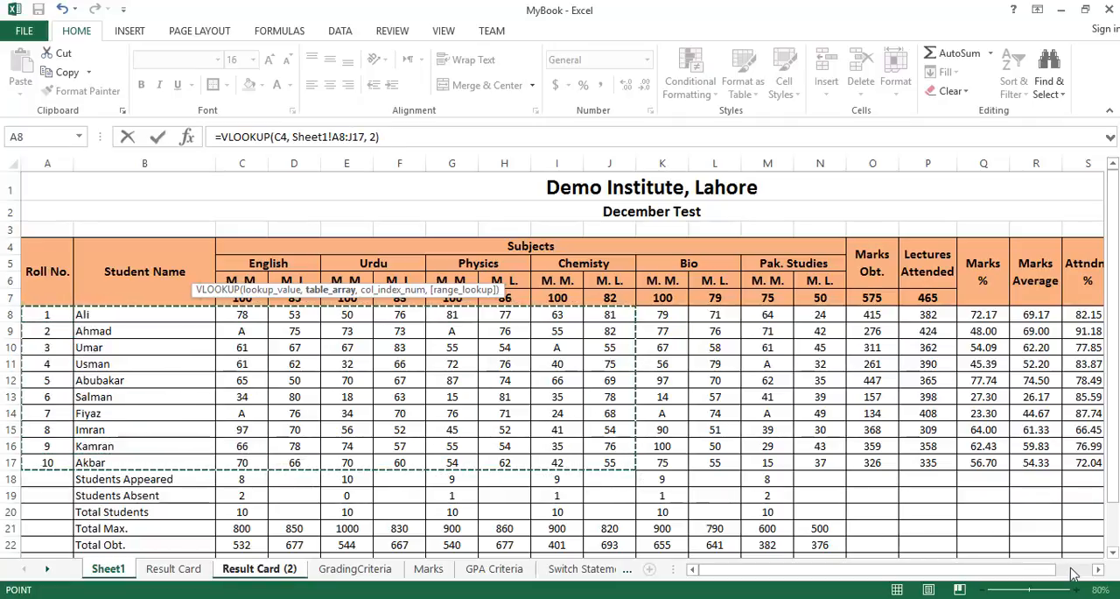
left_click_drag(1101, 570, 959, 460)
left_click(725, 573)
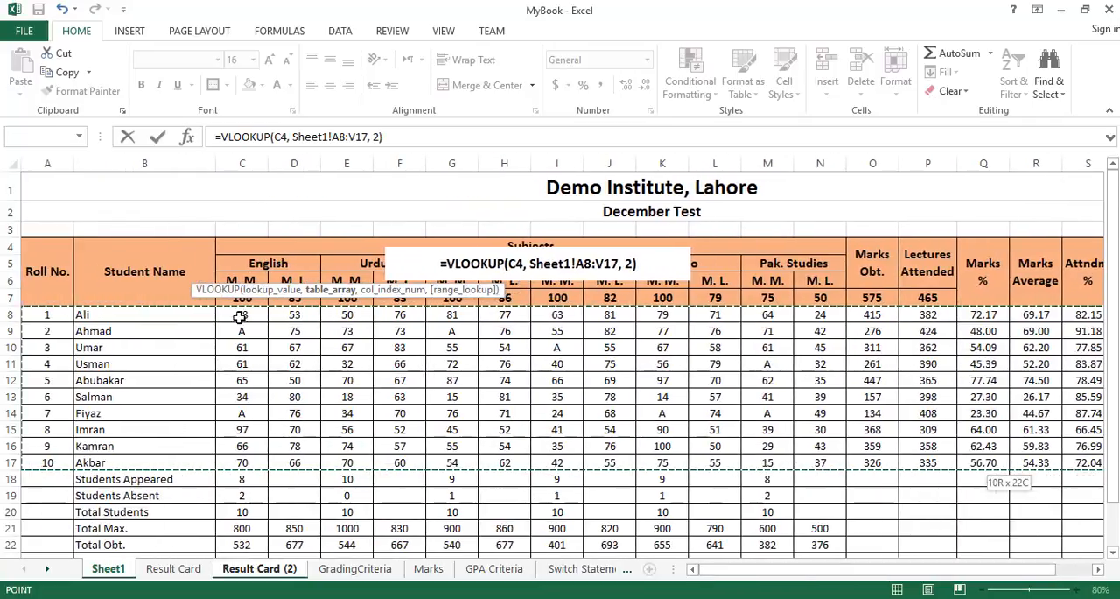
left_click(377, 136)
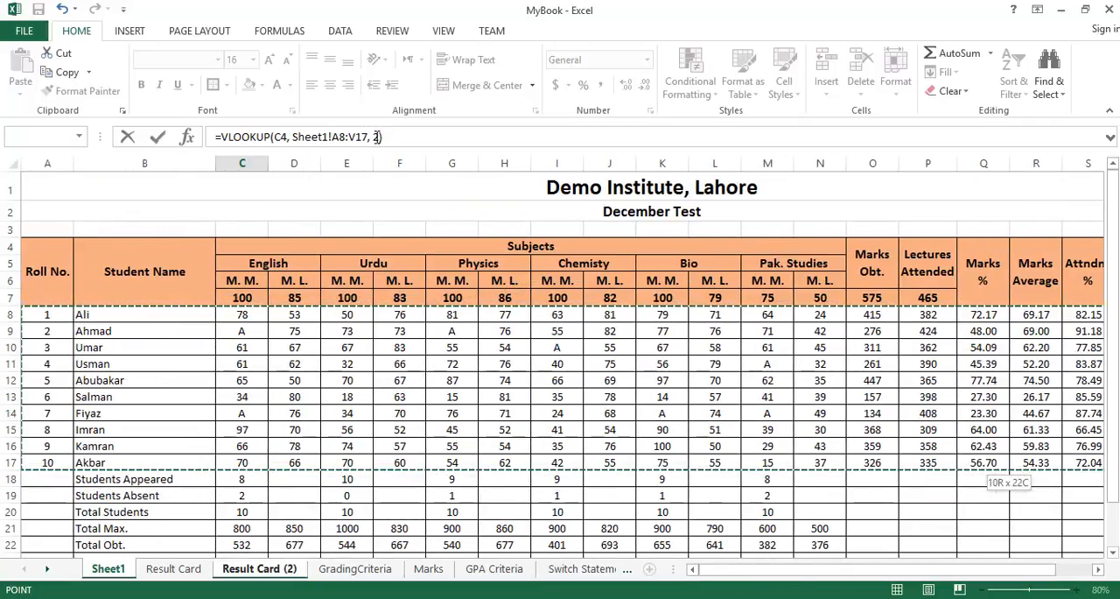
left_click(377, 137)
type(")")
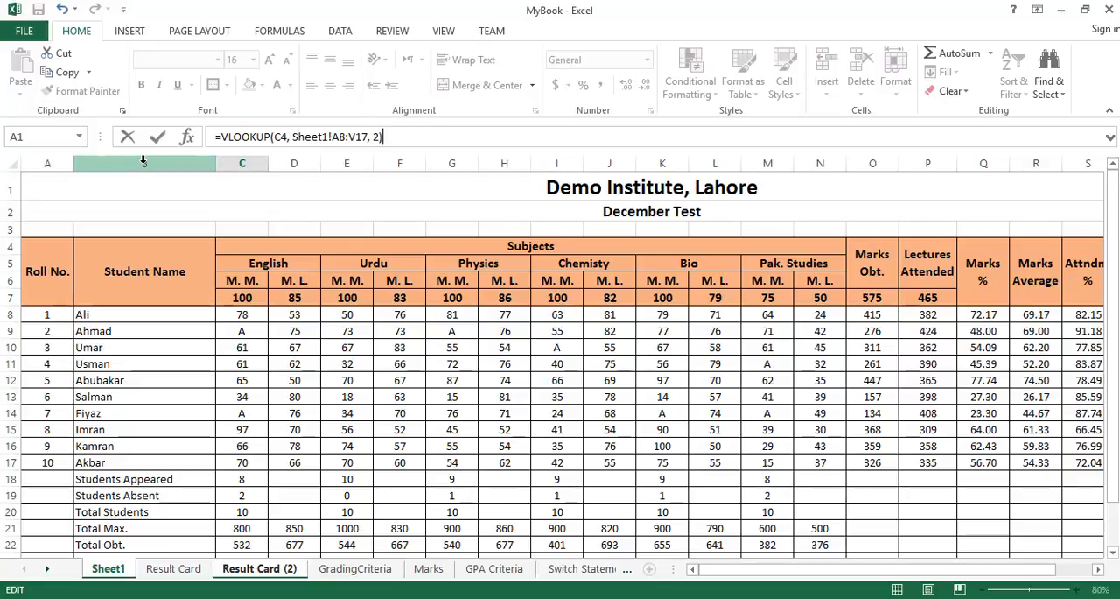
key("Return")
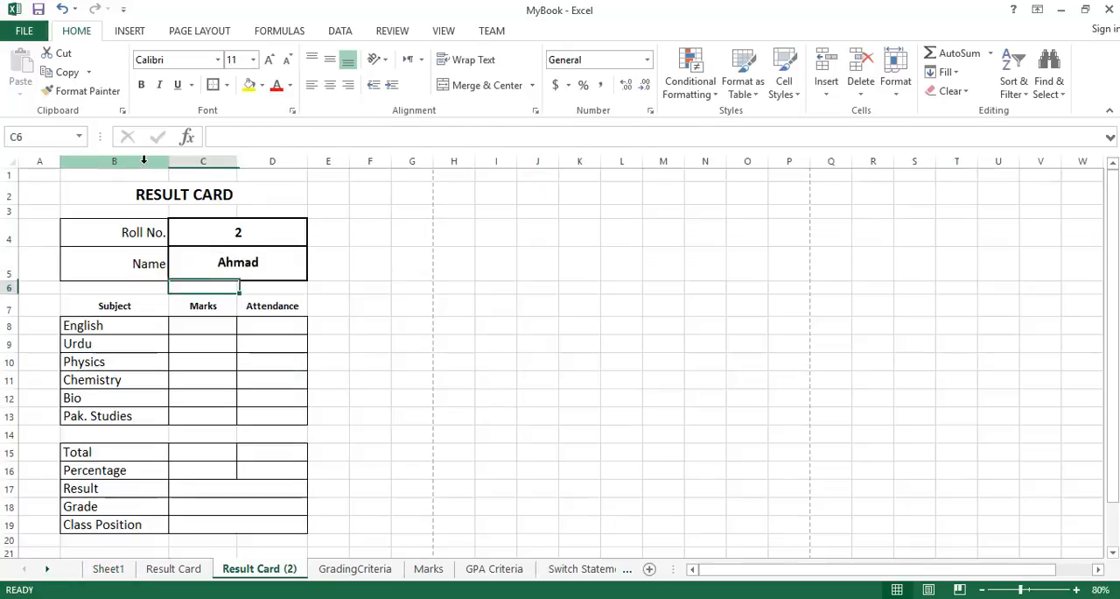
Compare the Name formula's column index with the position of the Student Name column in Sheet1.
left_click(290, 269)
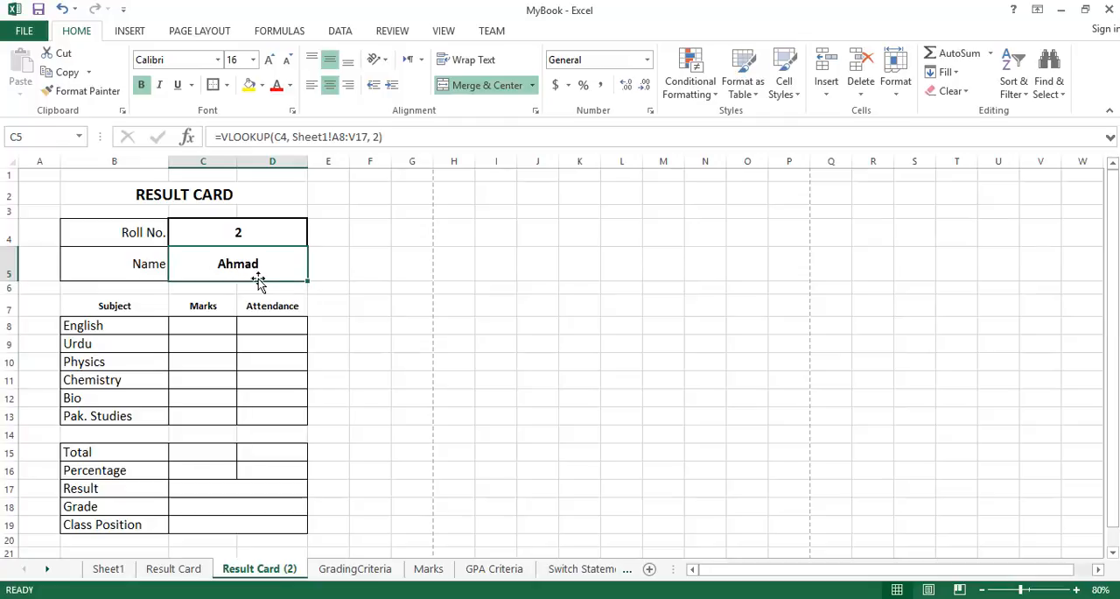
left_click(111, 570)
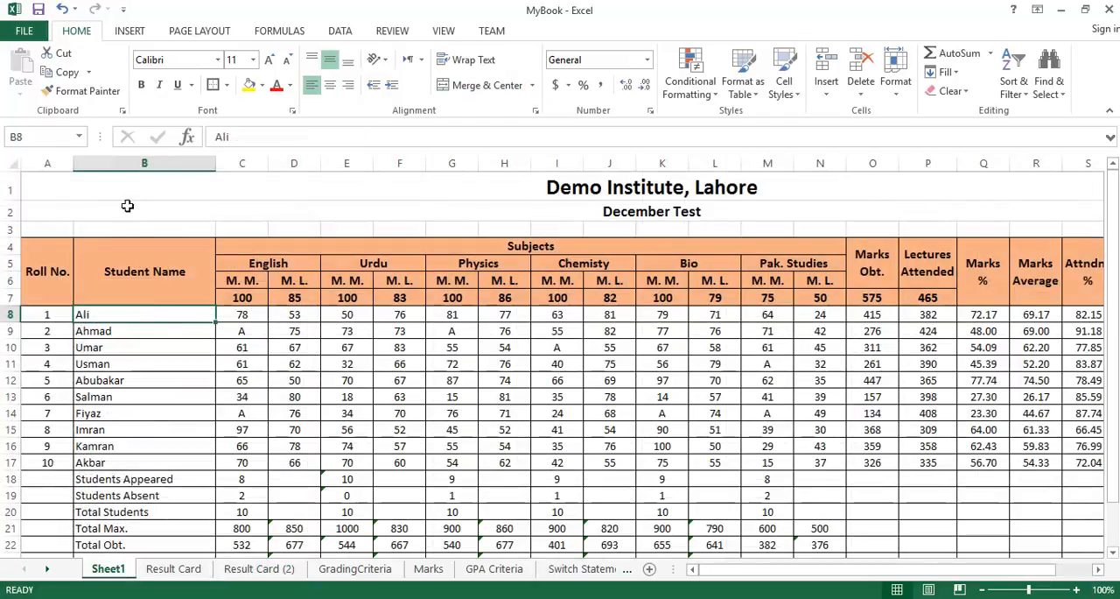
left_click(135, 164)
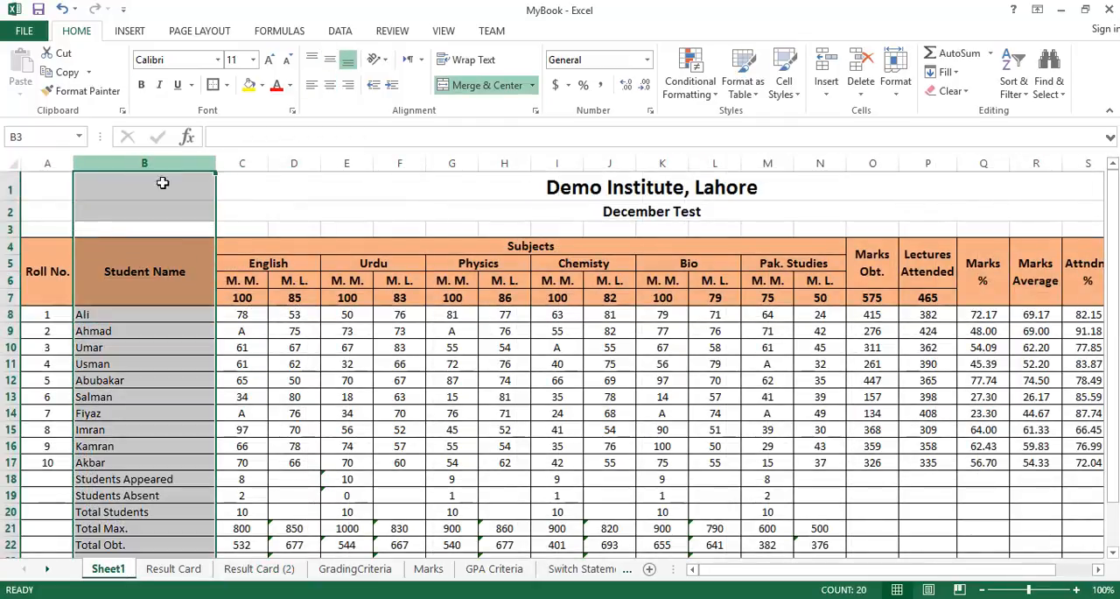
left_click(259, 569)
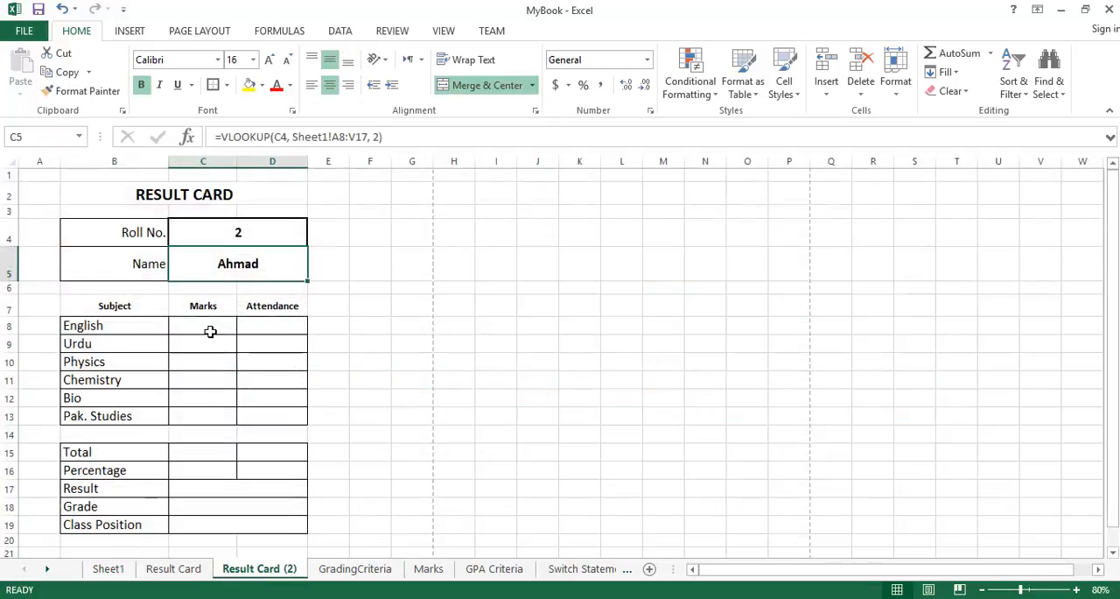
Try to paste the Name cell's formula and formatting into the English marks cell C8.
left_click(209, 325)
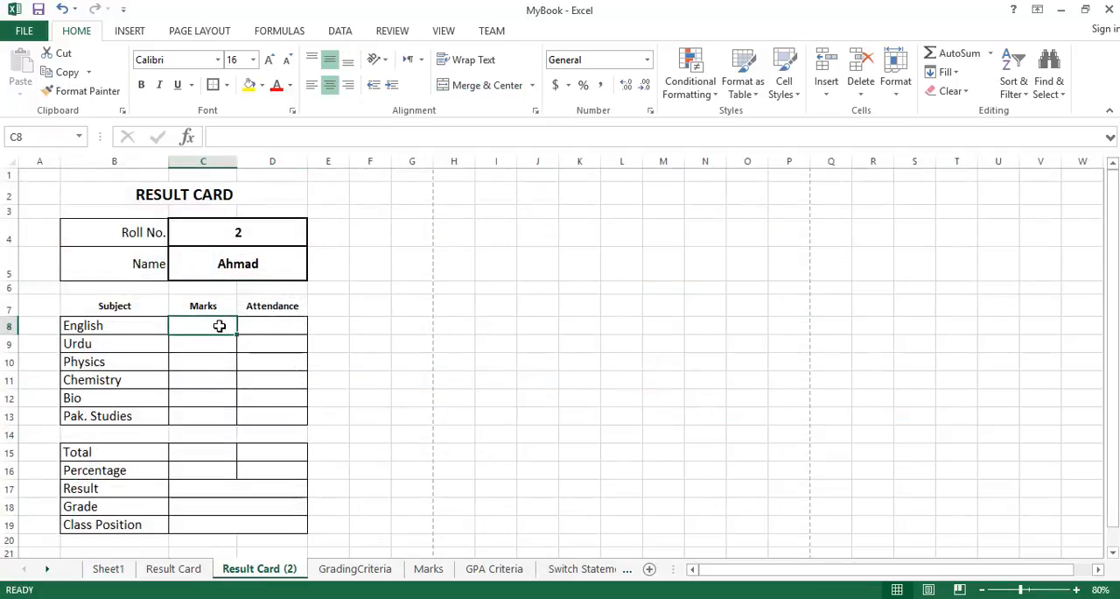
left_click(270, 263)
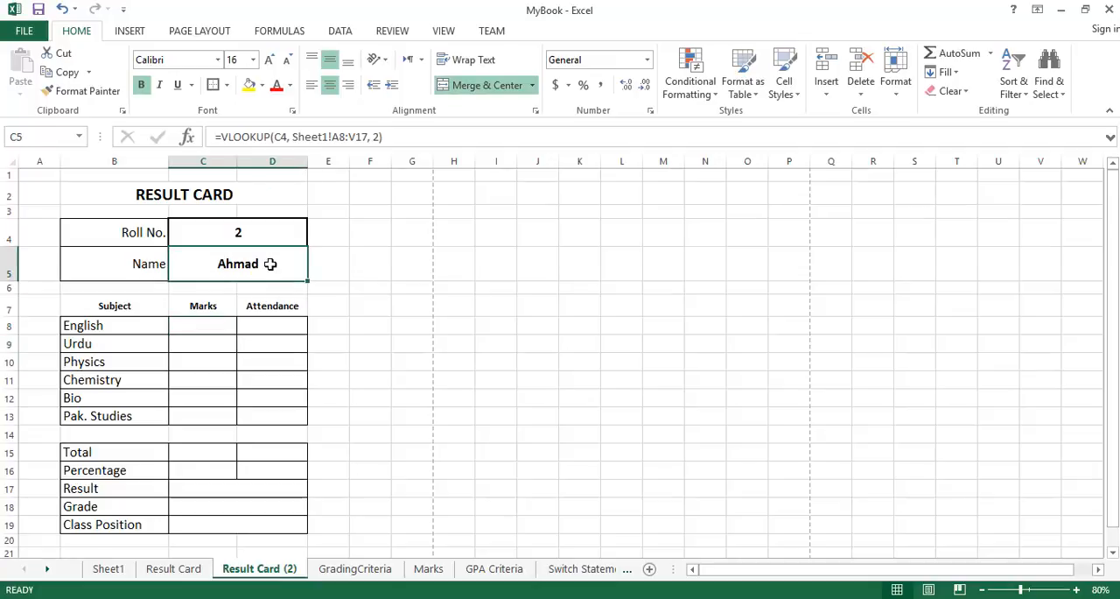
right_click(269, 263)
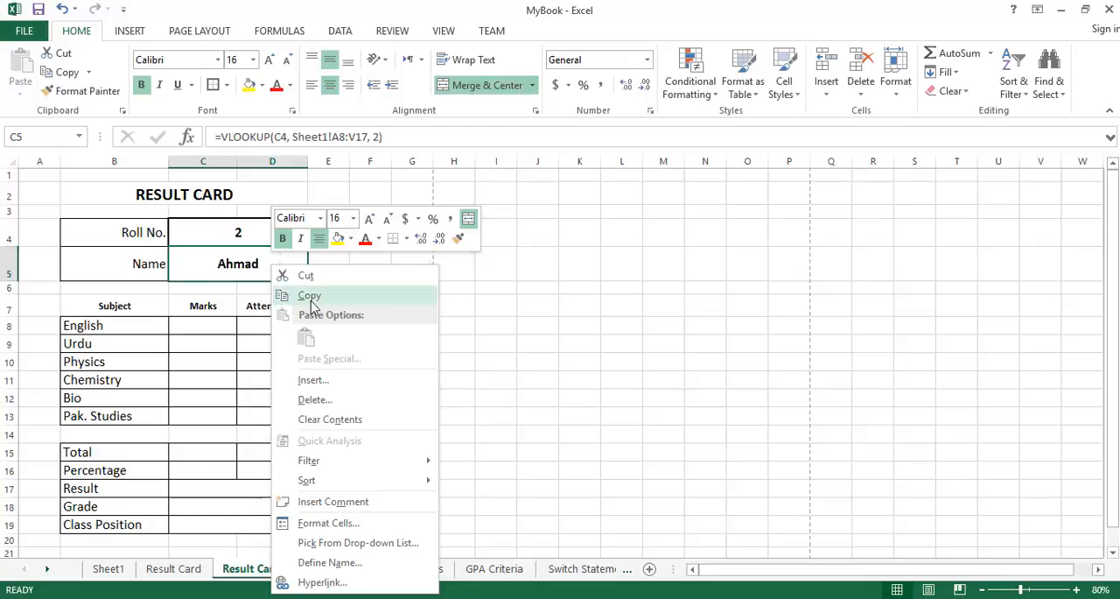
left_click(308, 295)
right_click(213, 325)
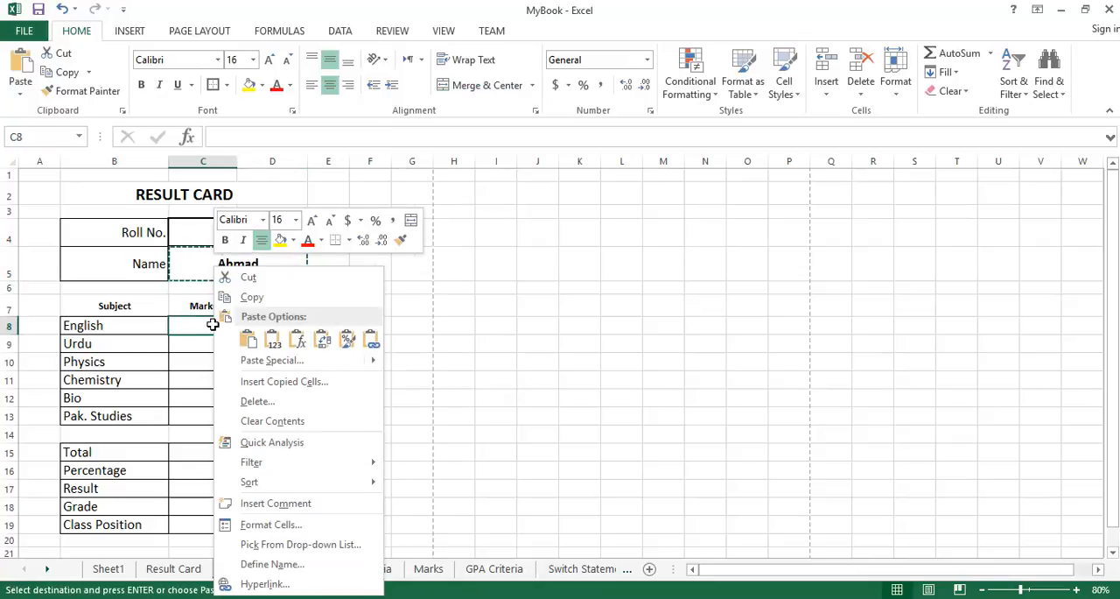
left_click(248, 341)
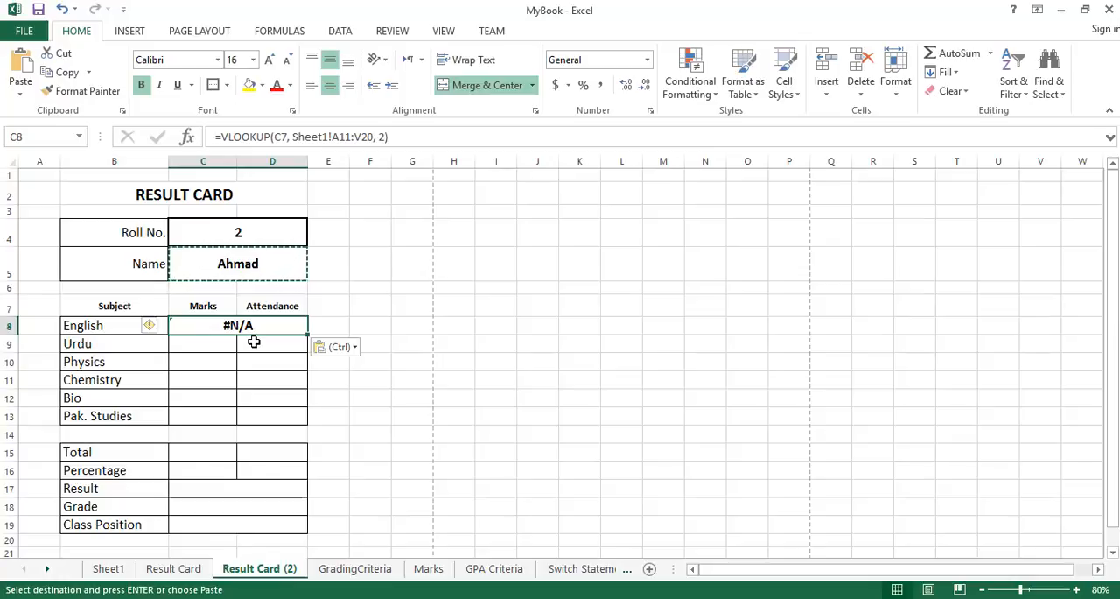
key("ctrl+z")
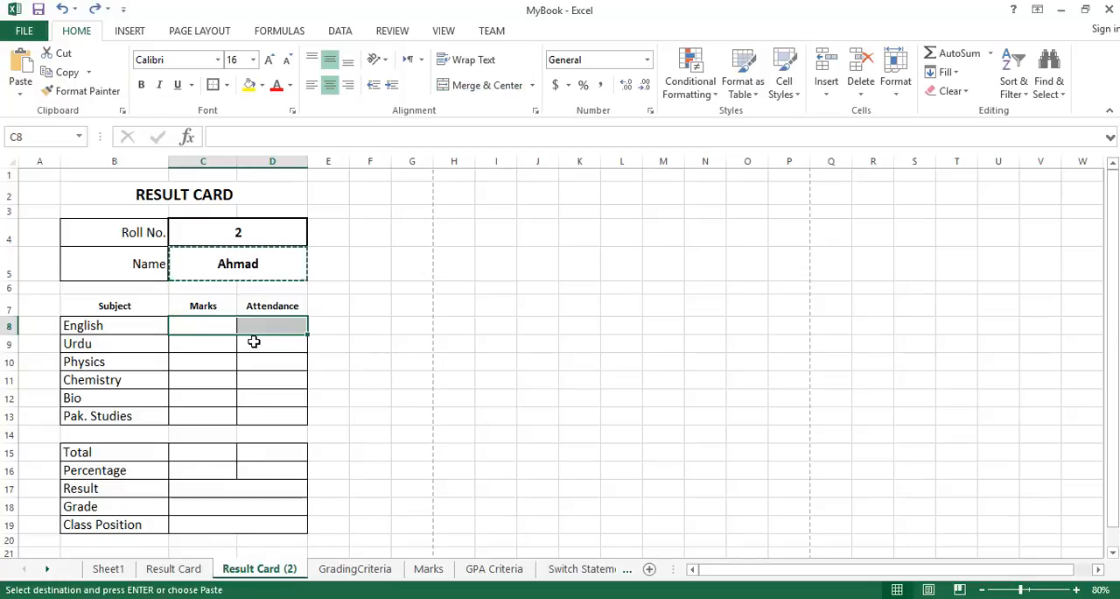
Try to paste the copied Name cell as a value only into the English marks cell, and clear it.
left_click(214, 326)
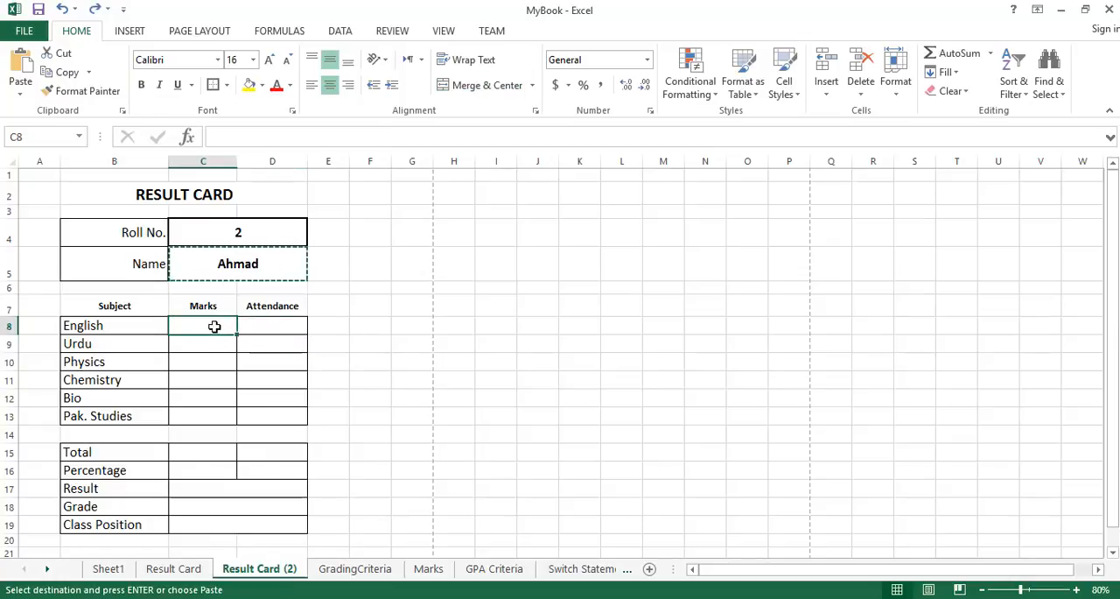
left_click(22, 97)
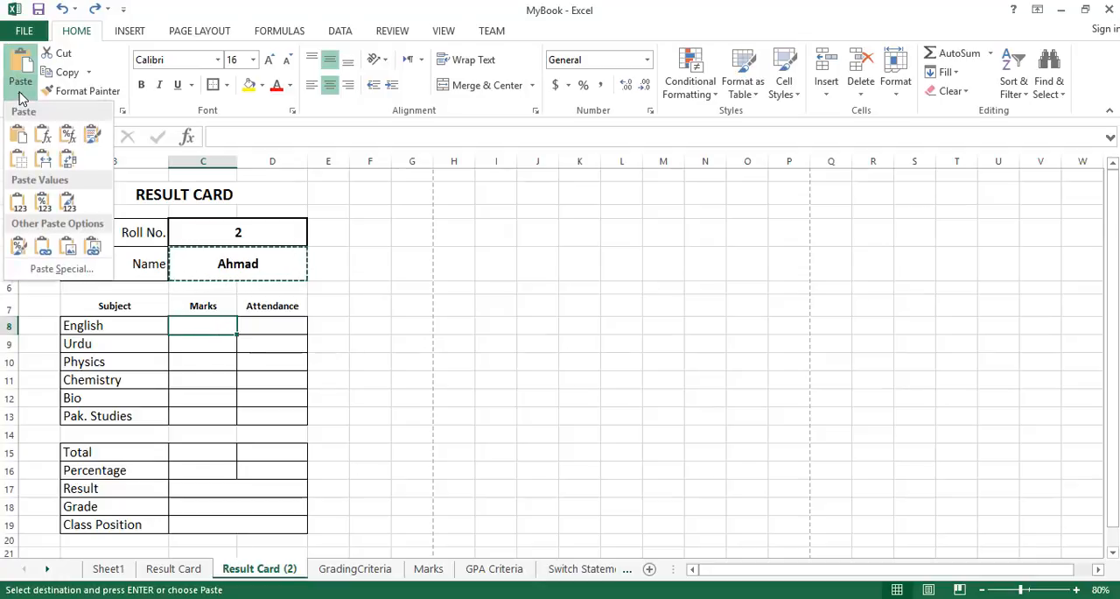
left_click(17, 206)
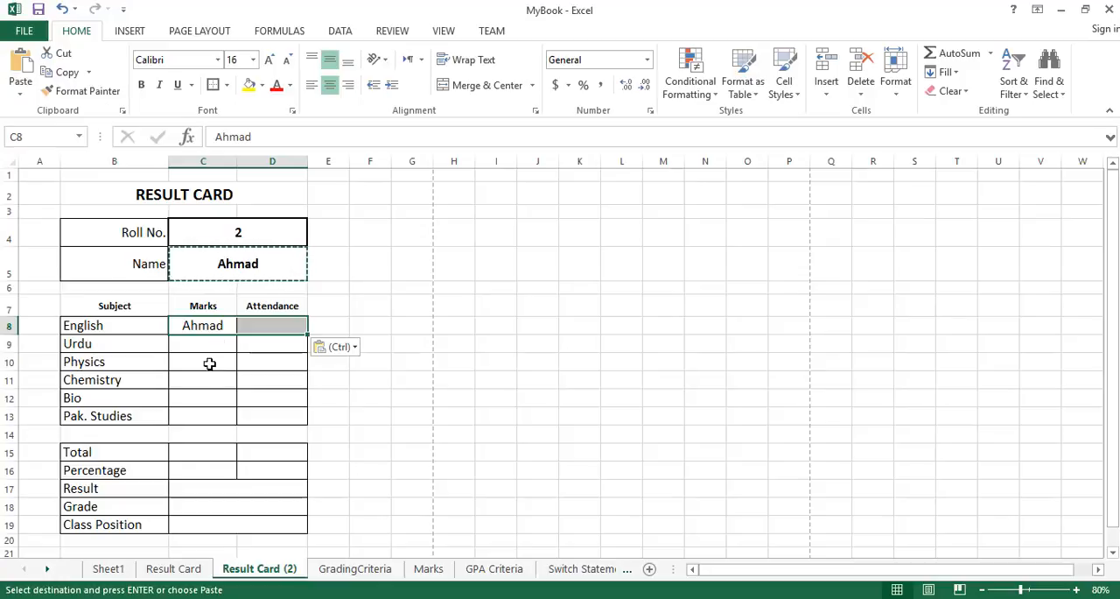
left_click(223, 325)
key("Delete")
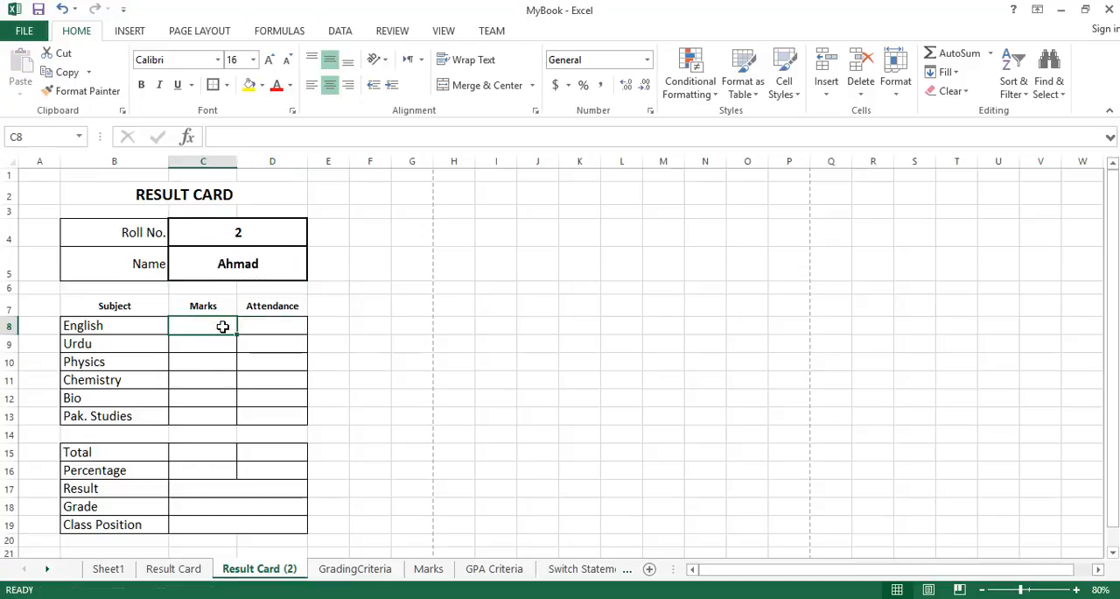
Copy the Name cell's formula text =VLOOKUP(C4, Sheet1!A8:V17, 2) into the English marks cell C8.
left_click(260, 262)
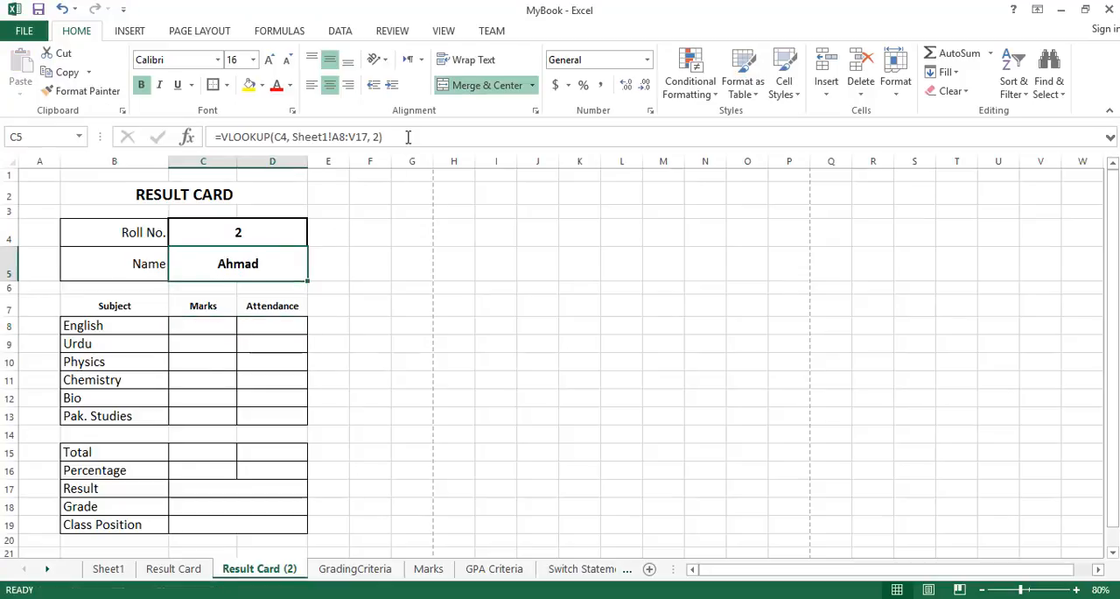
left_click_drag(406, 137, 206, 134)
key("ctrl+c")
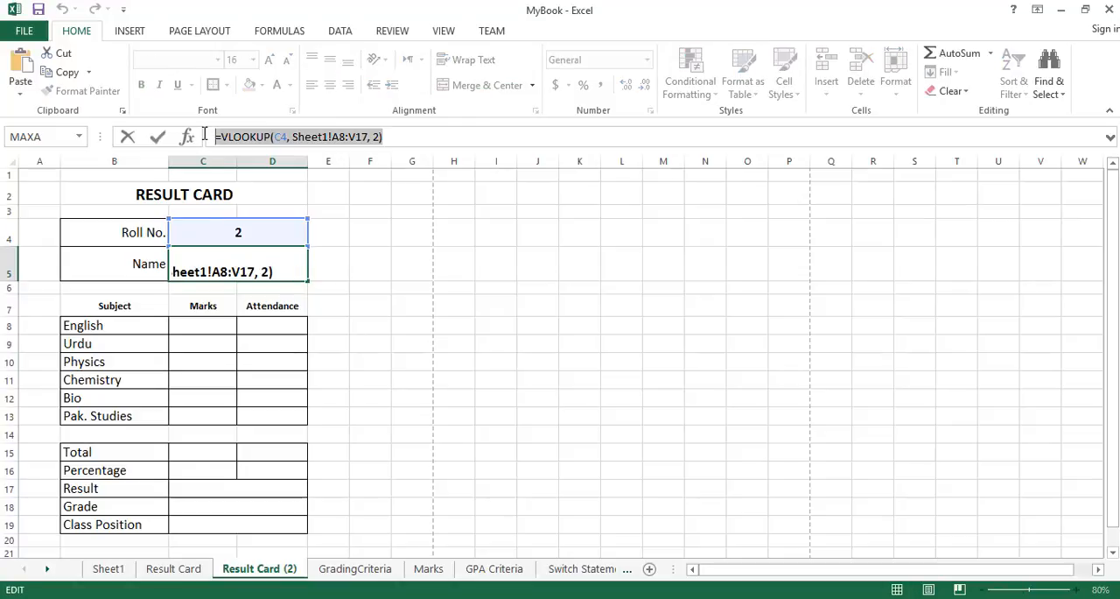
left_click(216, 325)
key("Escape")
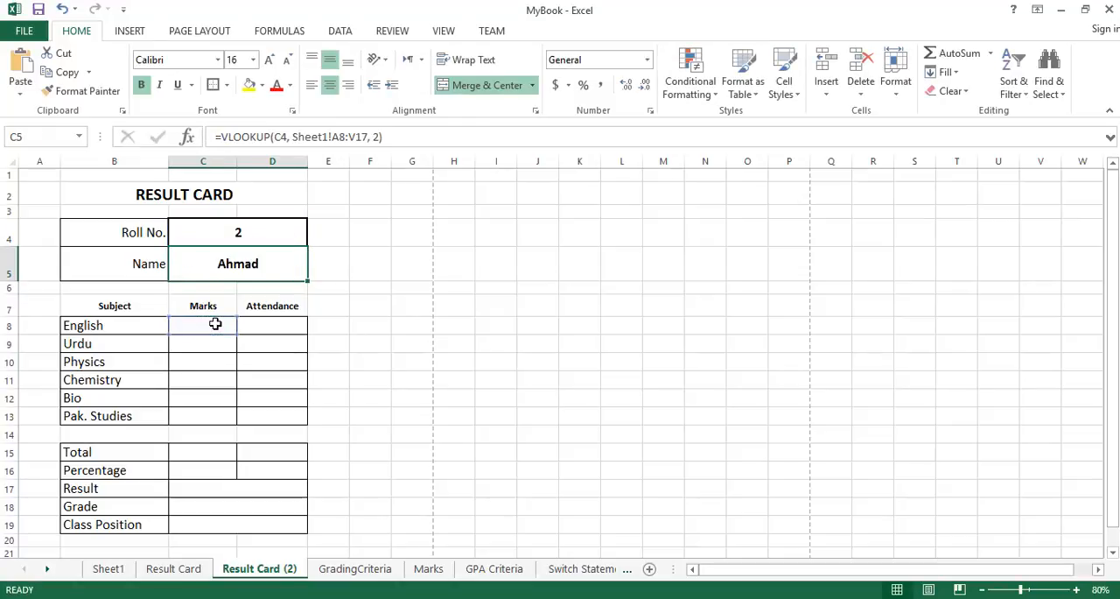
double_click(203, 326)
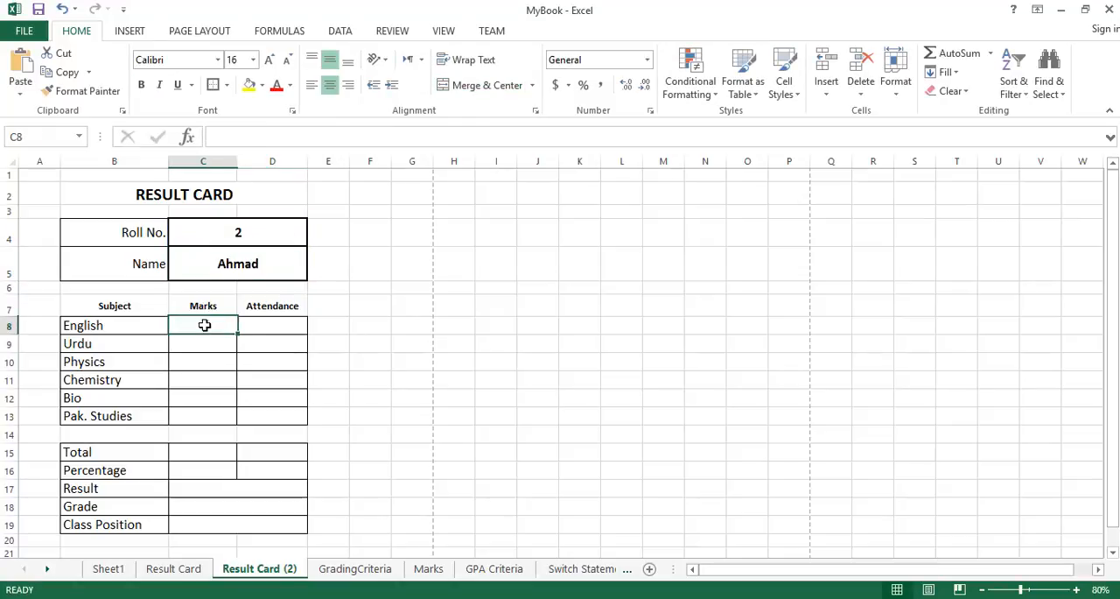
left_click(281, 138)
key("ctrl+v")
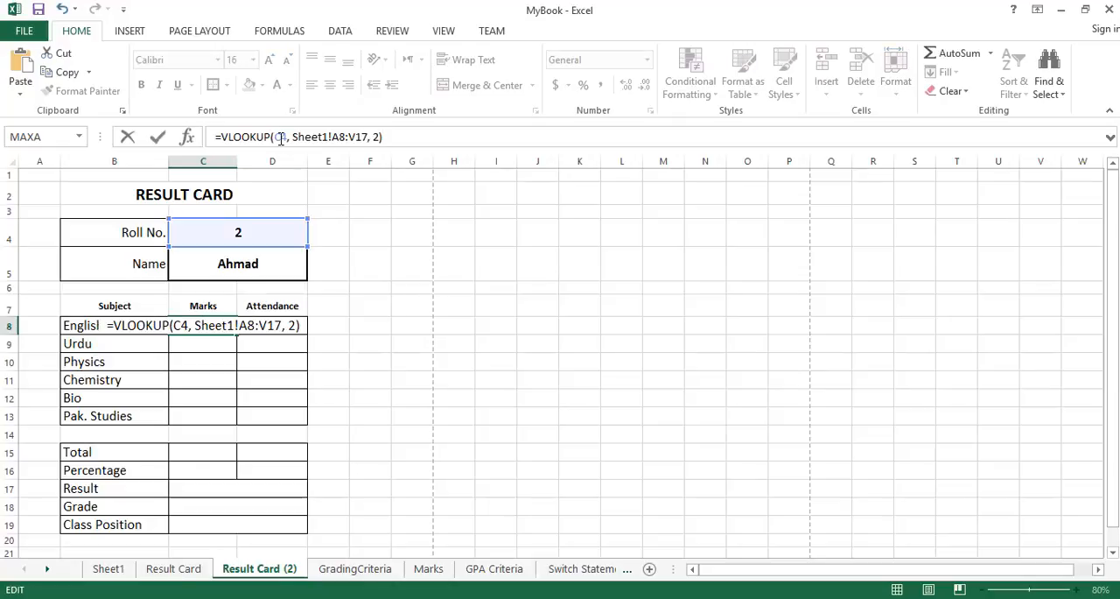
key("Return")
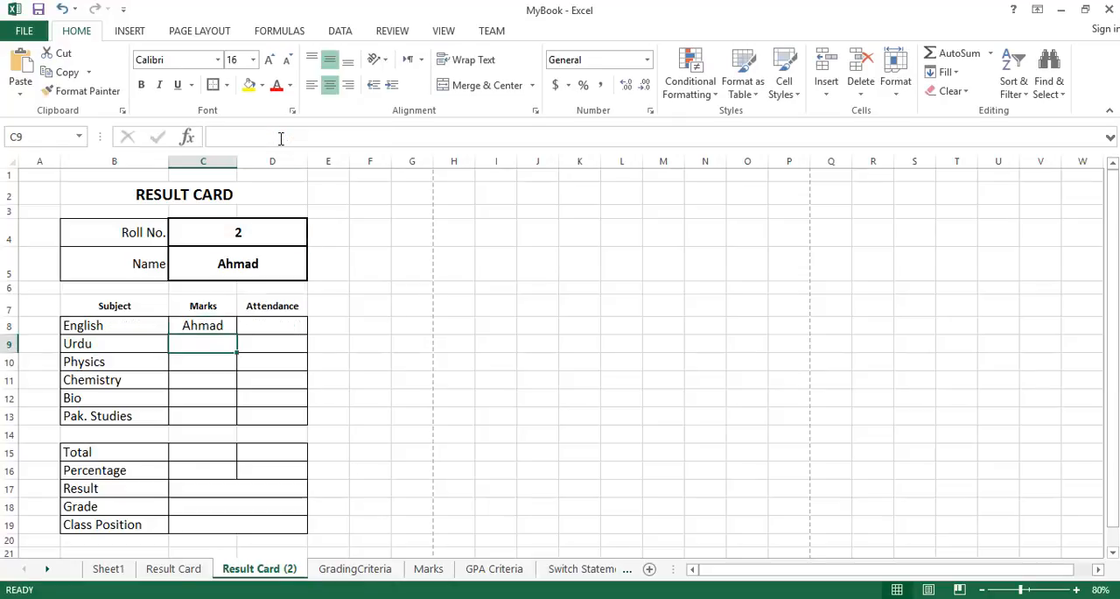
Make the lookup value in the English marks formula an absolute reference, $C$4.
left_click(219, 325)
left_click(313, 136)
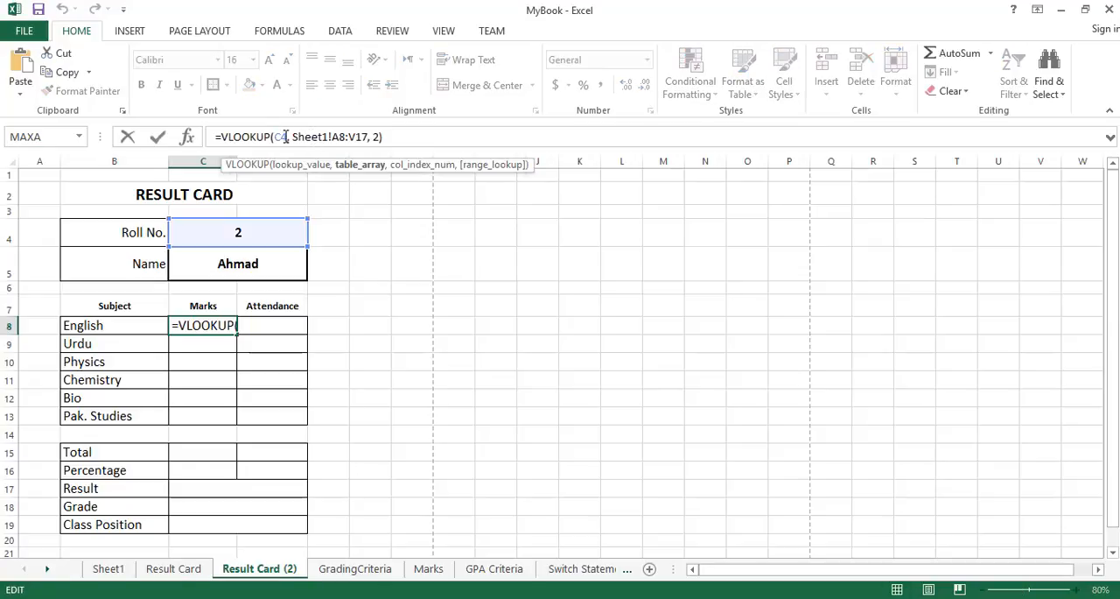
left_click(287, 137)
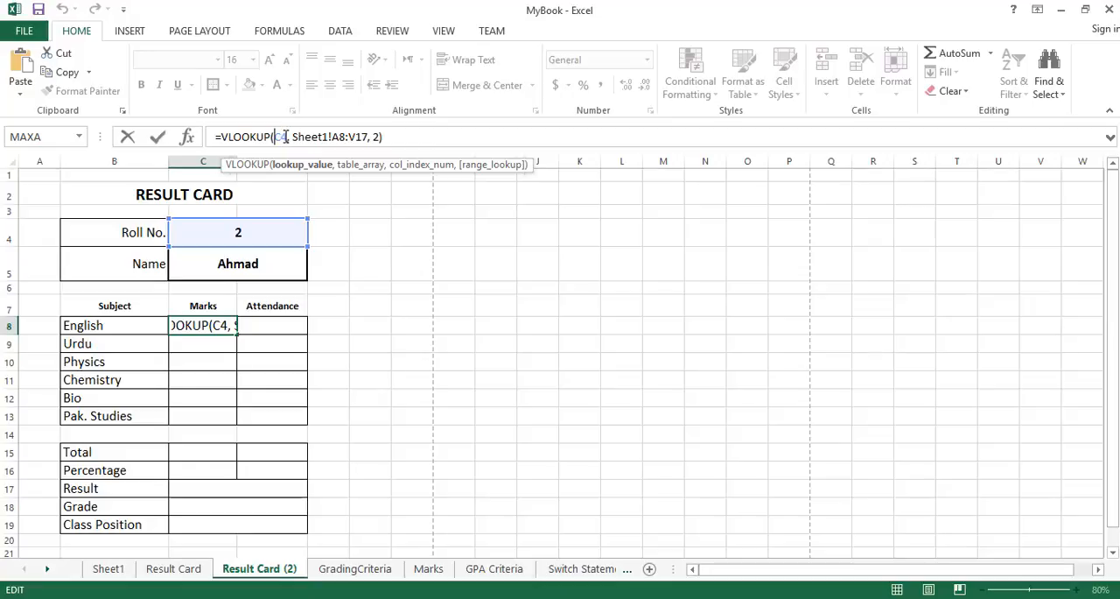
type("$")
left_click(286, 137)
type("$")
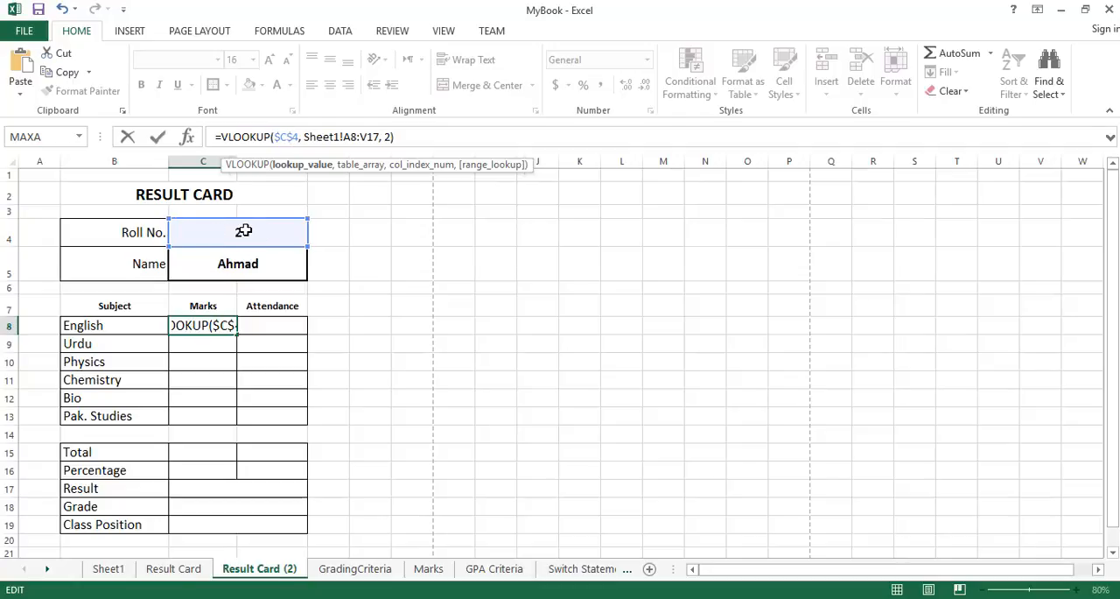
Make the table array in the English marks formula absolute as Sheet1!$A$8:$V$17.
left_click(344, 137)
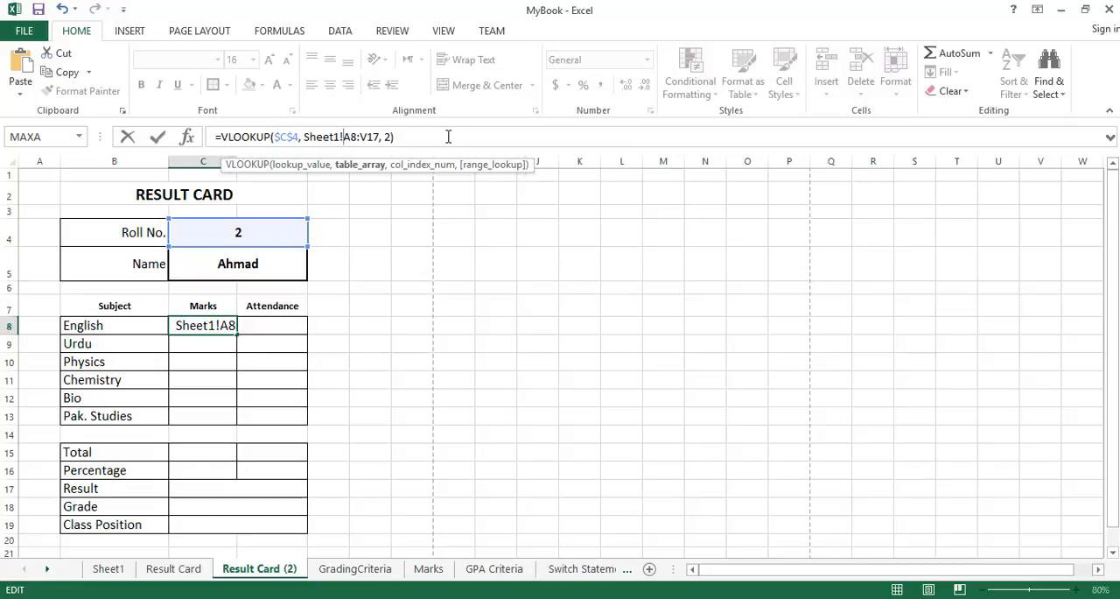
type("$A")
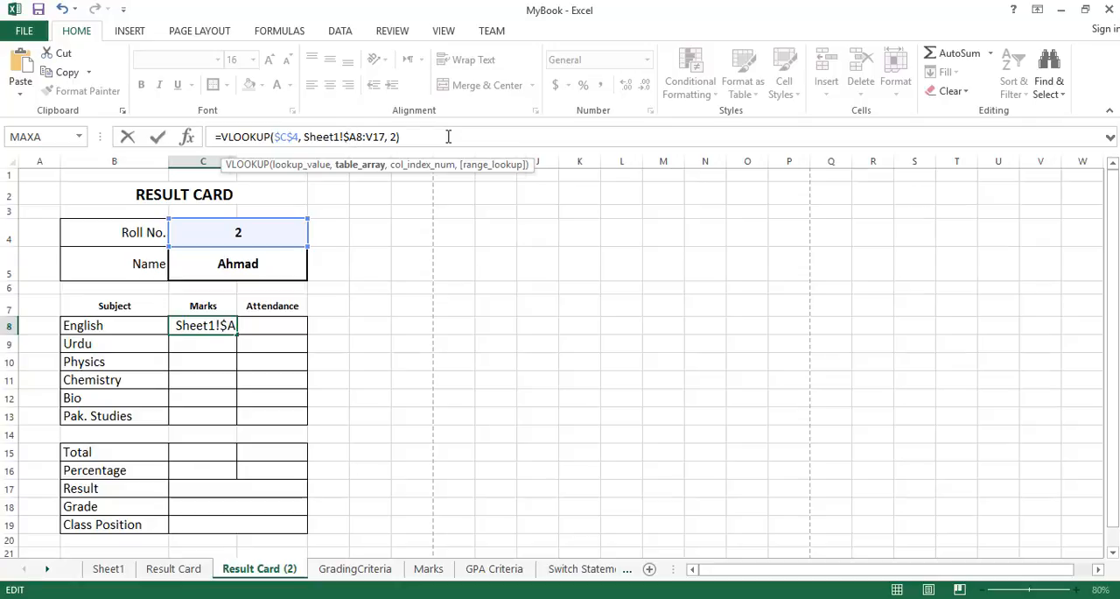
type("$8:")
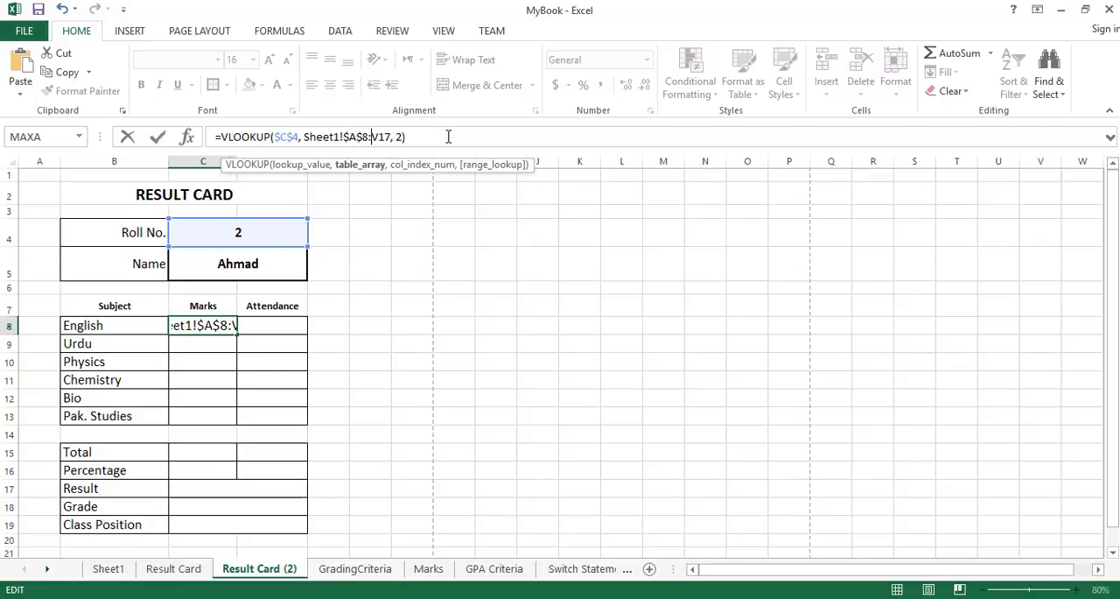
type("$V$")
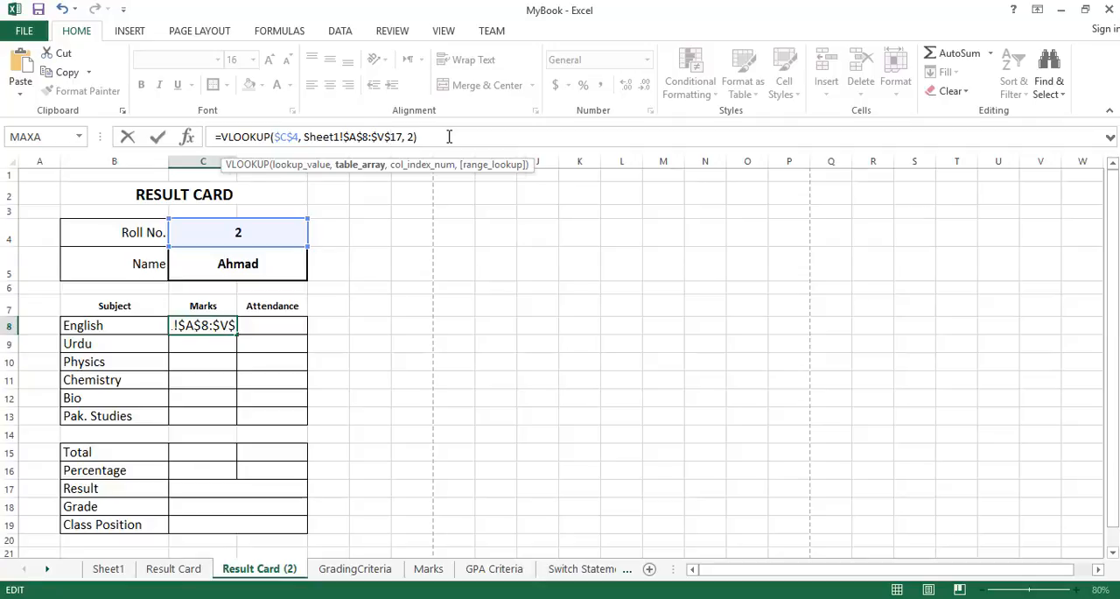
Set the column index of the English marks formula to 3 and accept the formula.
key("Right")
key("Right")
key("Right")
key("Right")
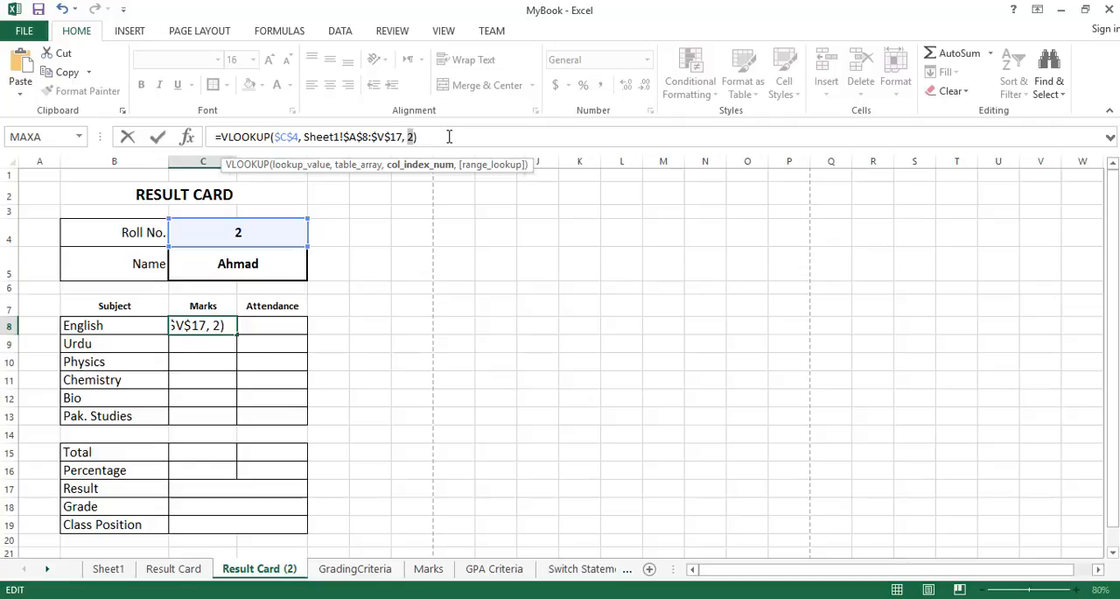
key("Return")
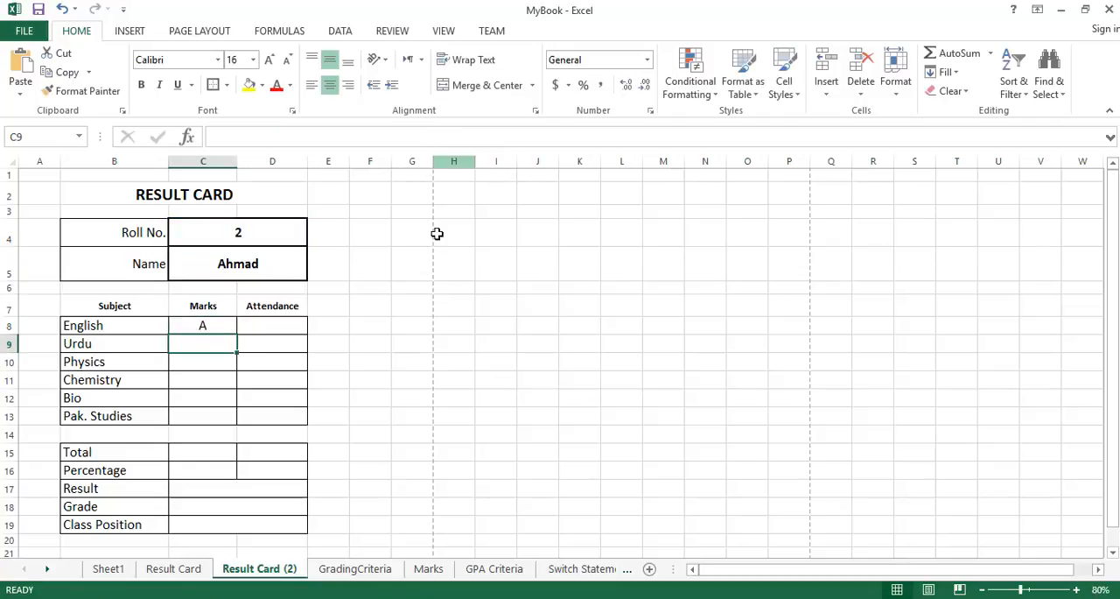
Compare the English marks result with the English marks for roll number 2 in Sheet1.
left_click(218, 325)
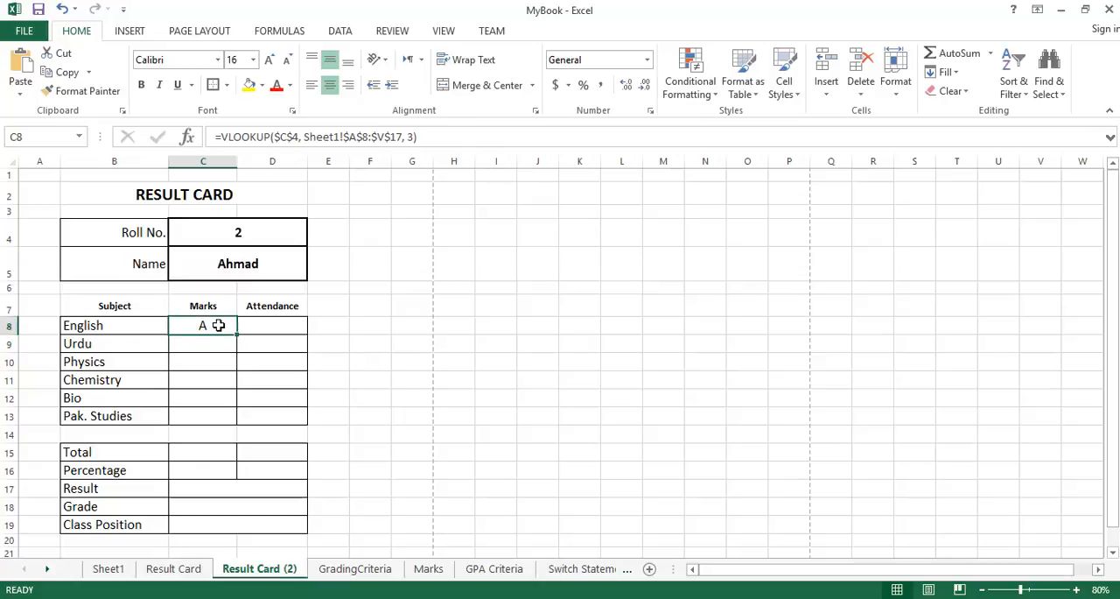
left_click(111, 567)
left_click_drag(92, 331, 243, 331)
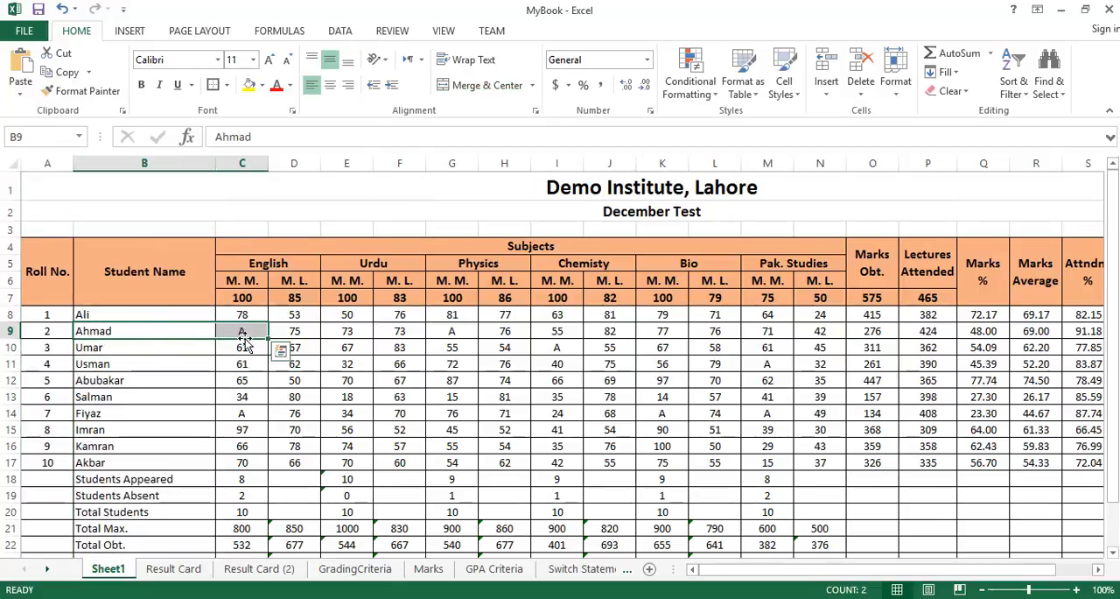
left_click(253, 331)
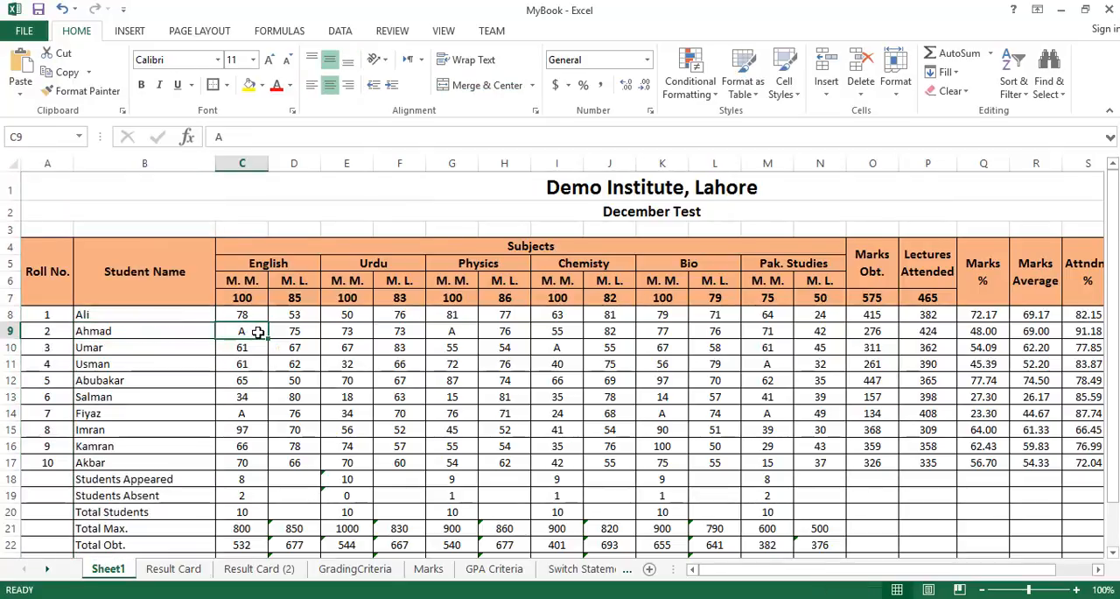
Set the Roll No. on Result Card (2) to 1 and check the English marks against Sheet1.
left_click(261, 569)
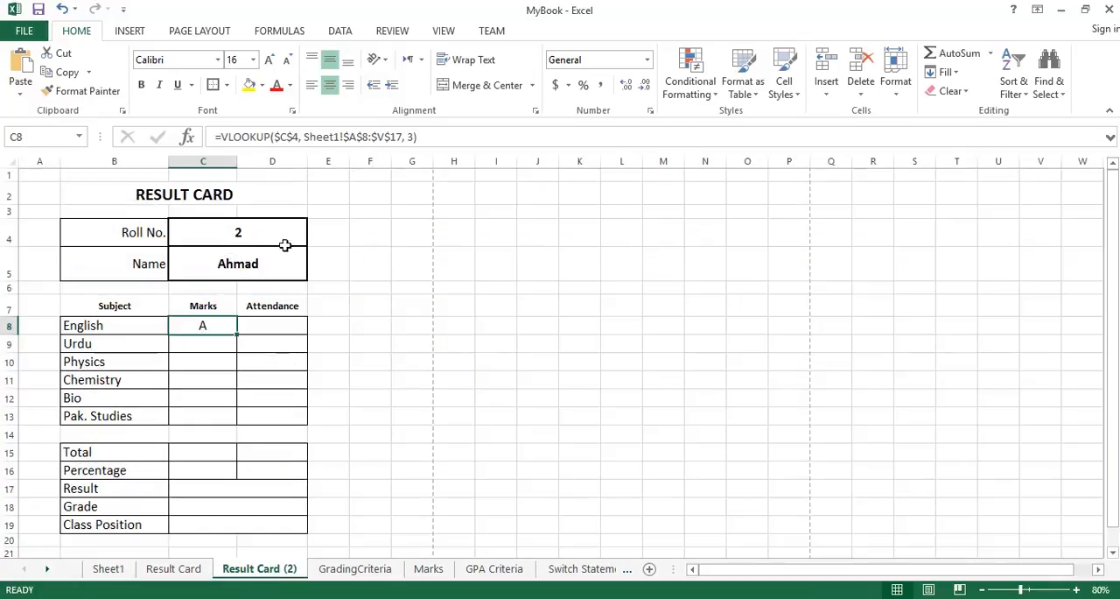
left_click(284, 231)
type("1")
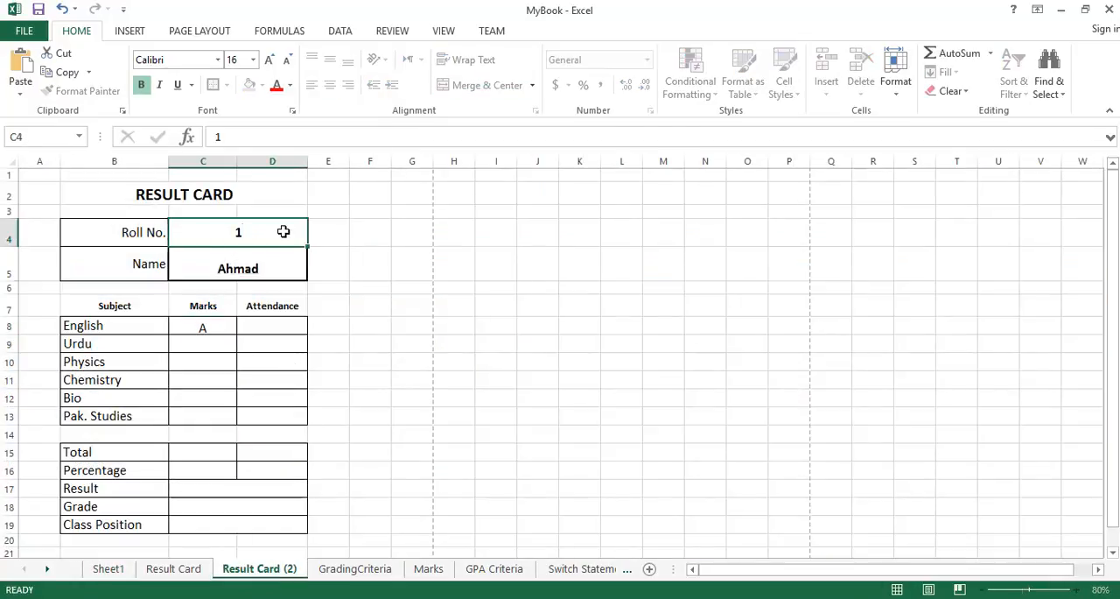
key("Return")
left_click(221, 326)
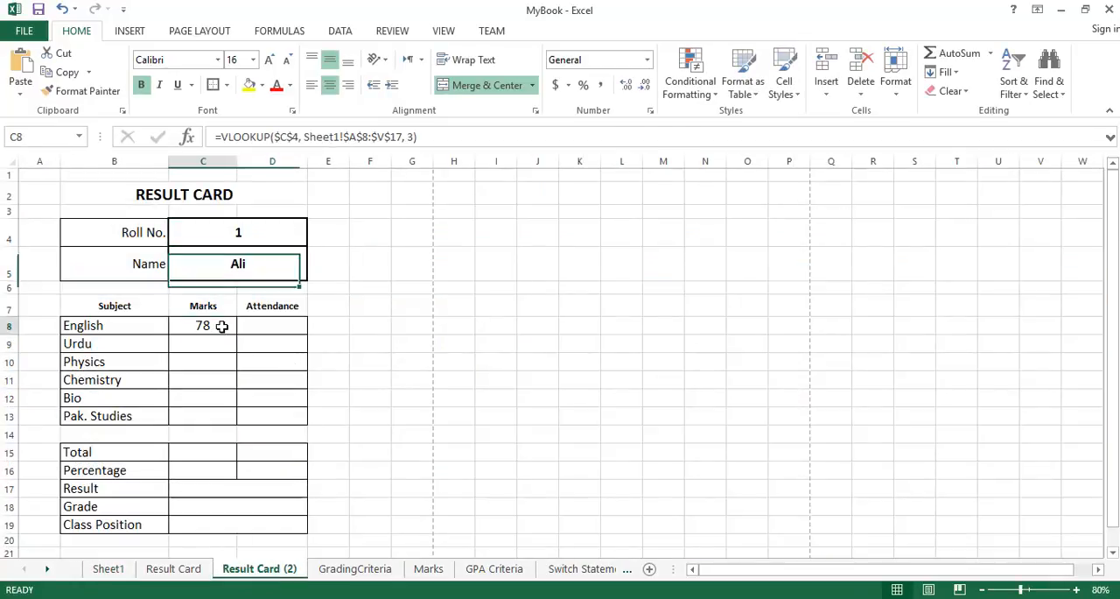
left_click(110, 567)
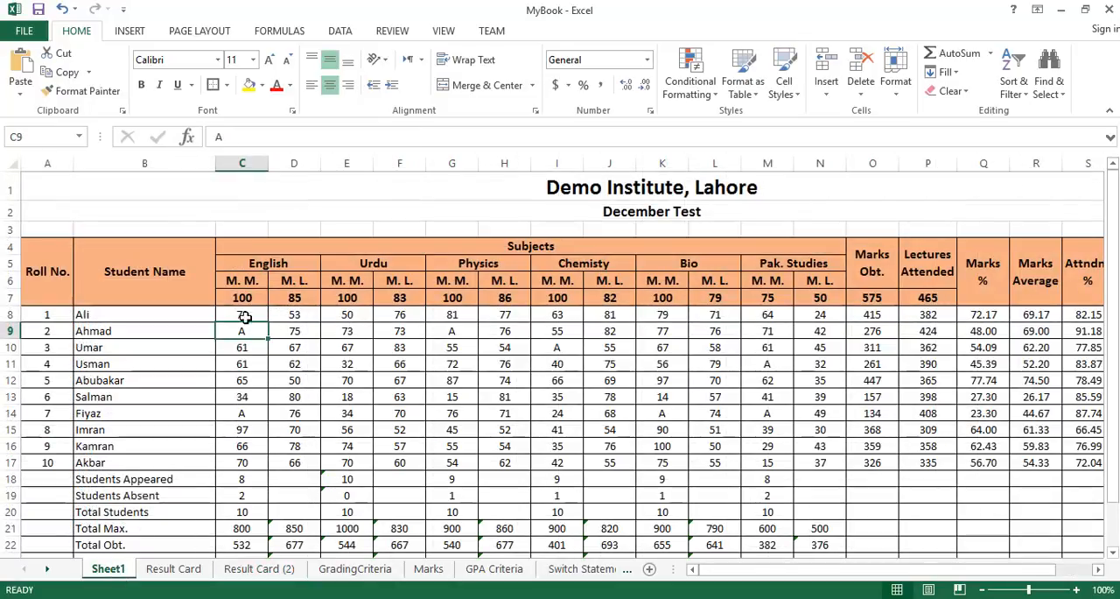
left_click(248, 316)
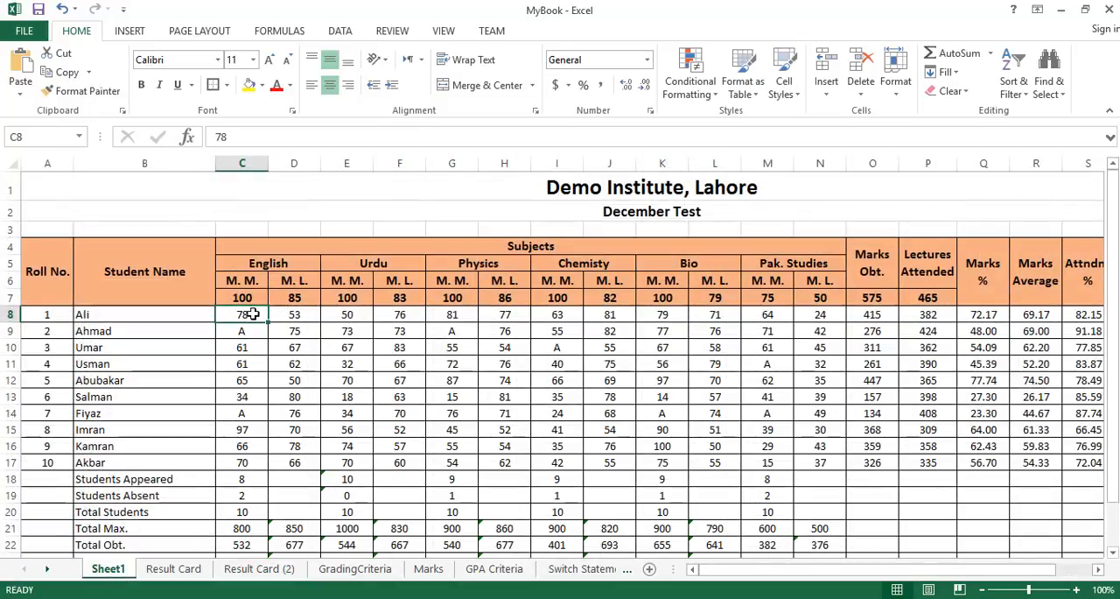
Set the Roll No. on the Result Card (2) sheet to 3.
left_click(259, 568)
left_click(267, 232)
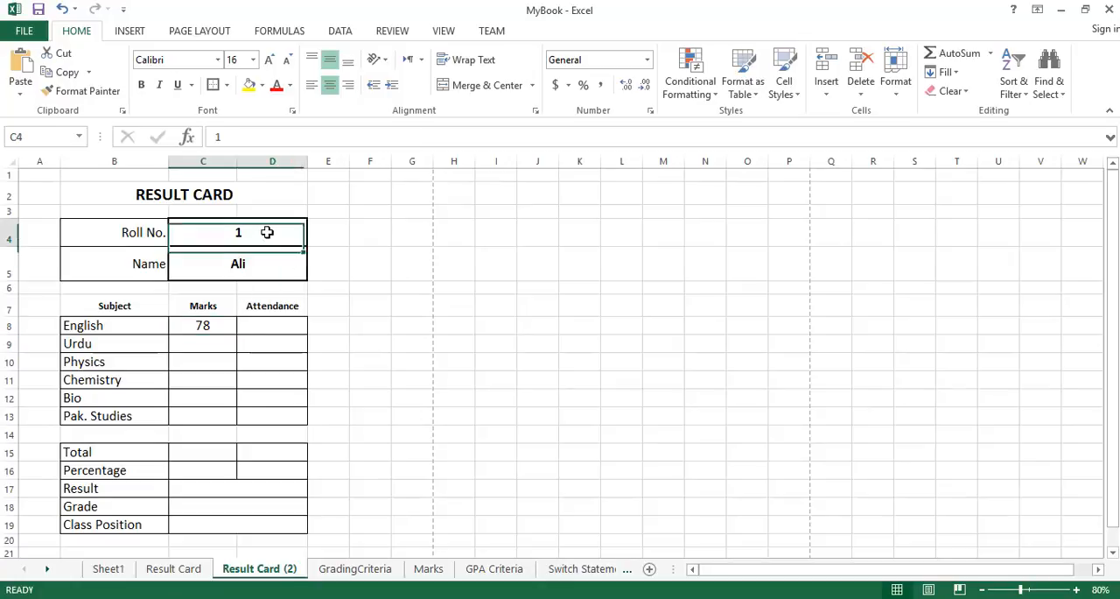
type("3")
key("Return")
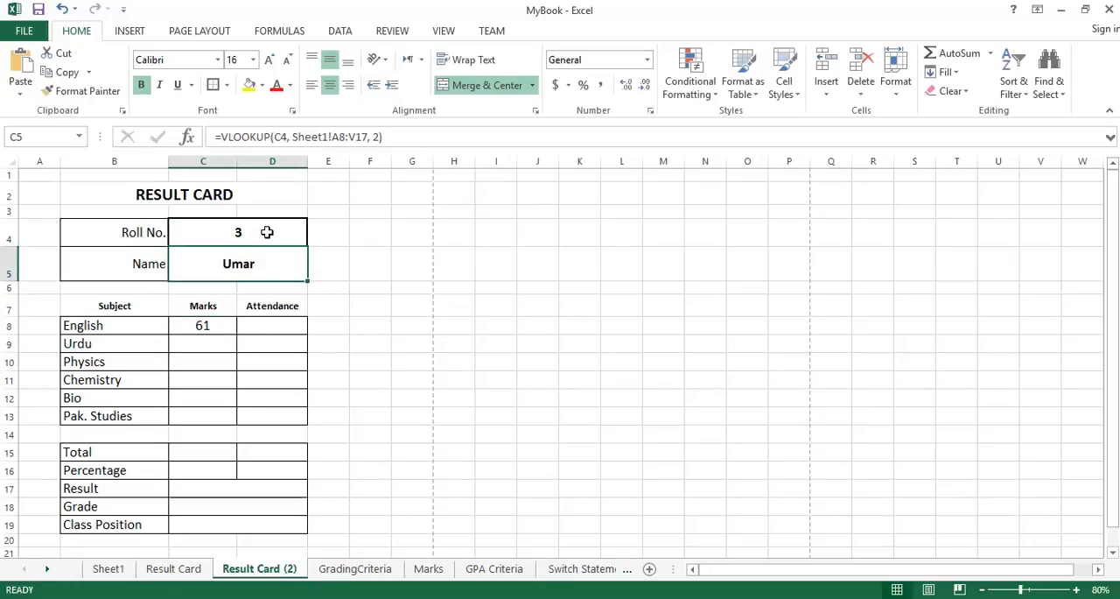
Check the English marks for roll number 3 against Sheet1 and review the lookup value, table range and column index of their formula.
left_click(107, 568)
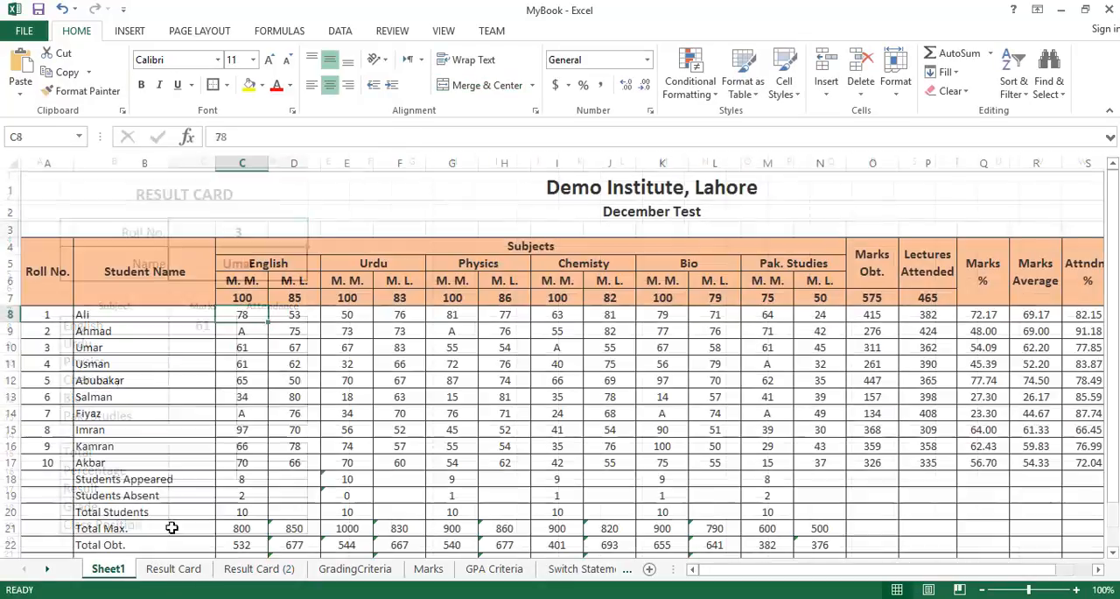
left_click(259, 568)
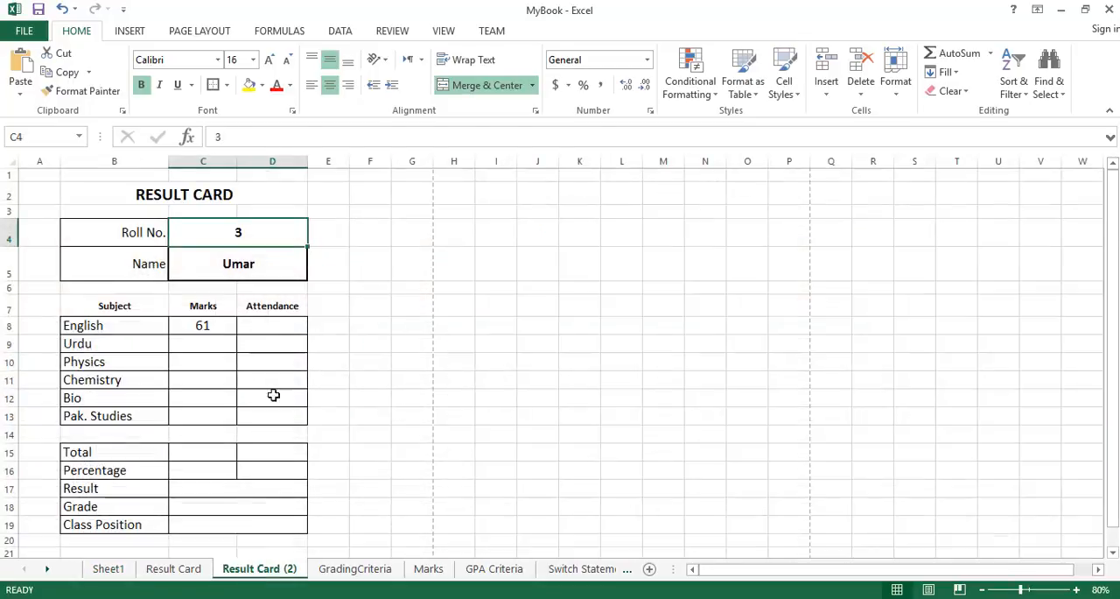
left_click(211, 326)
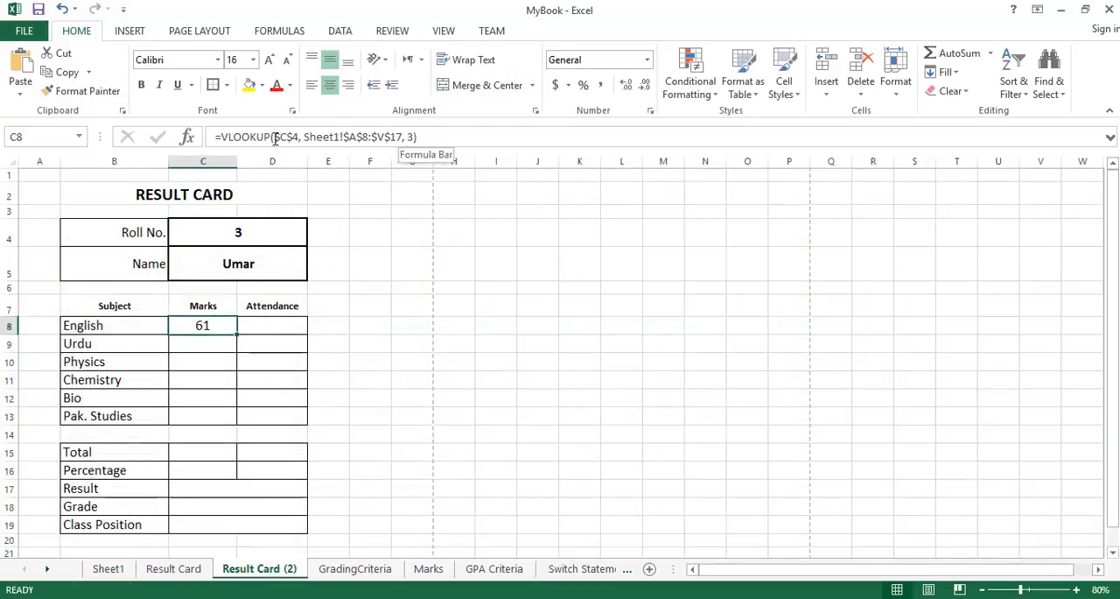
double_click(225, 324)
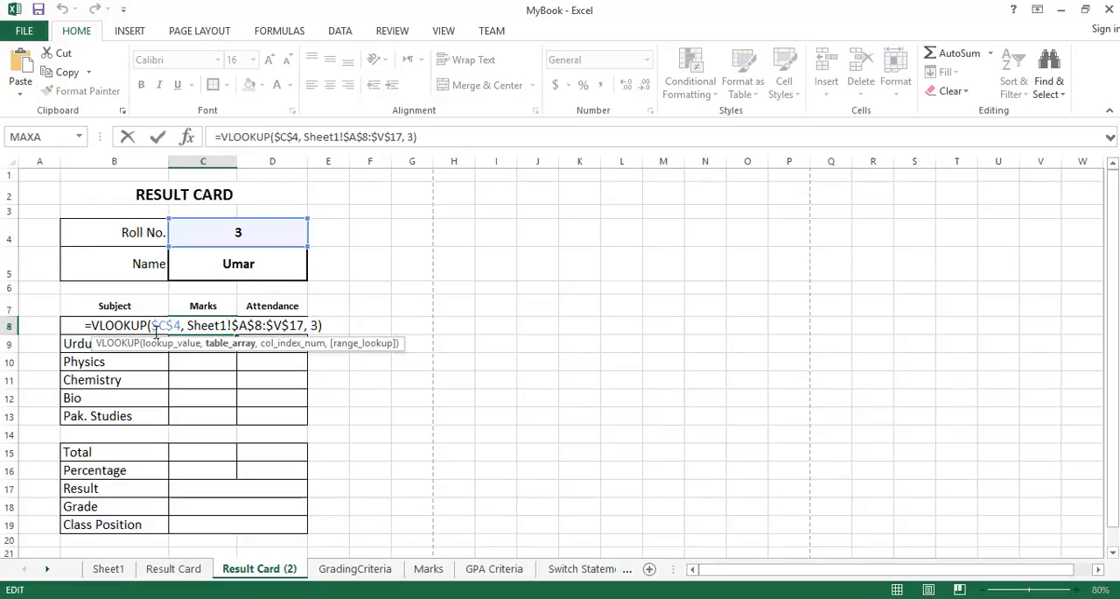
left_click_drag(152, 325, 182, 325)
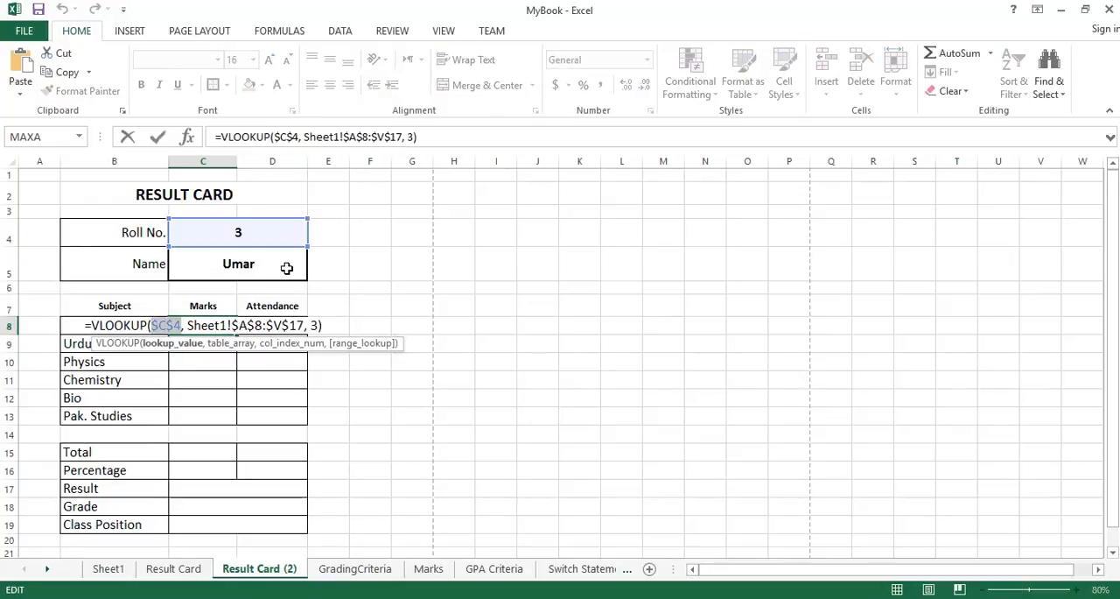
left_click(188, 325)
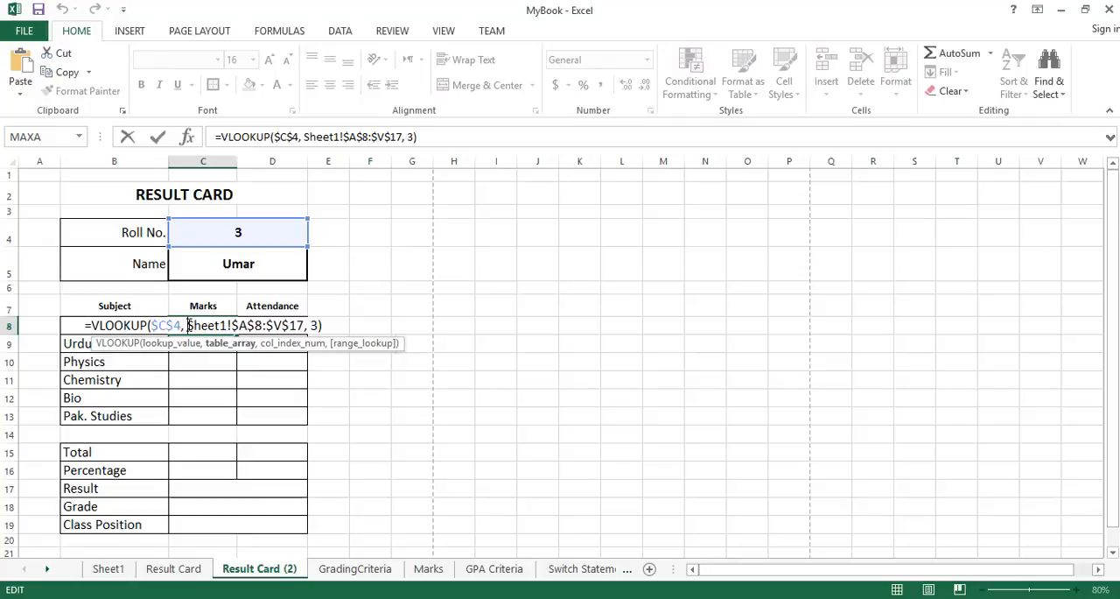
left_click(302, 325, "shift")
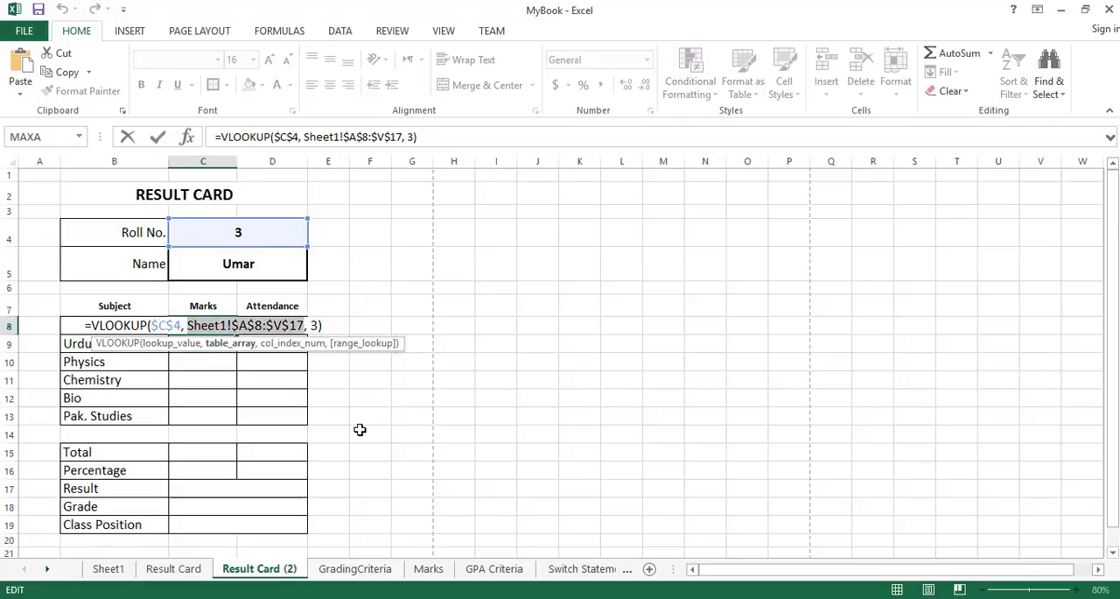
double_click(314, 324)
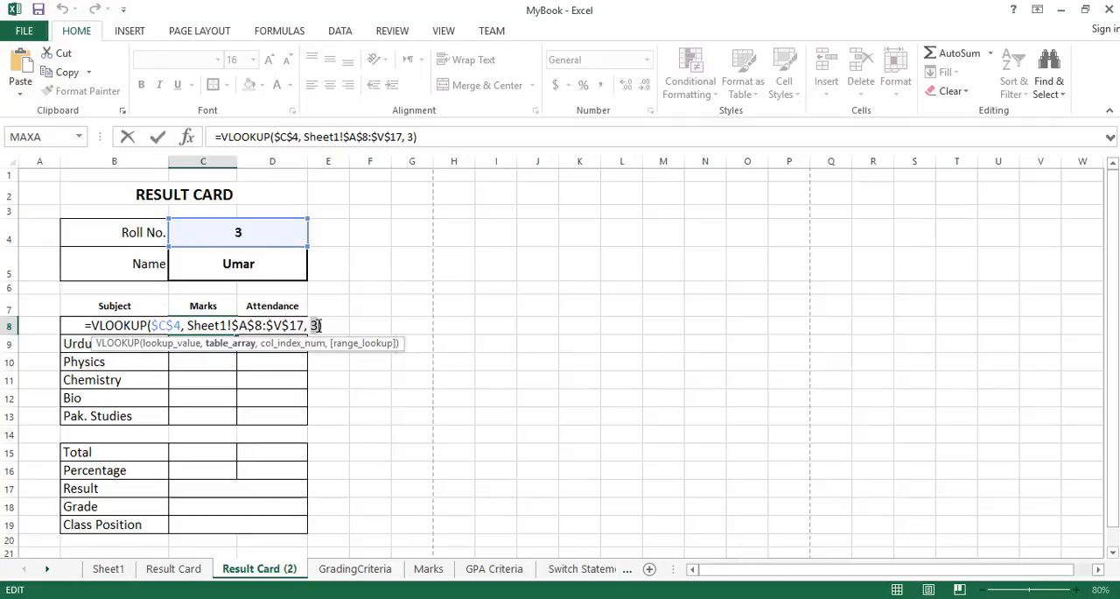
key("End")
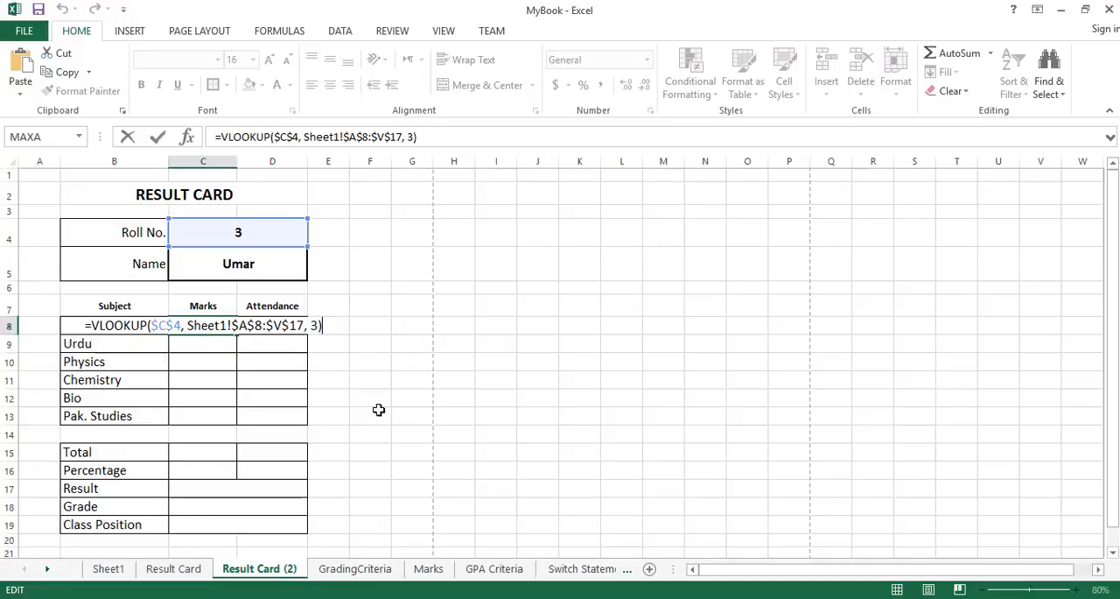
key("Return")
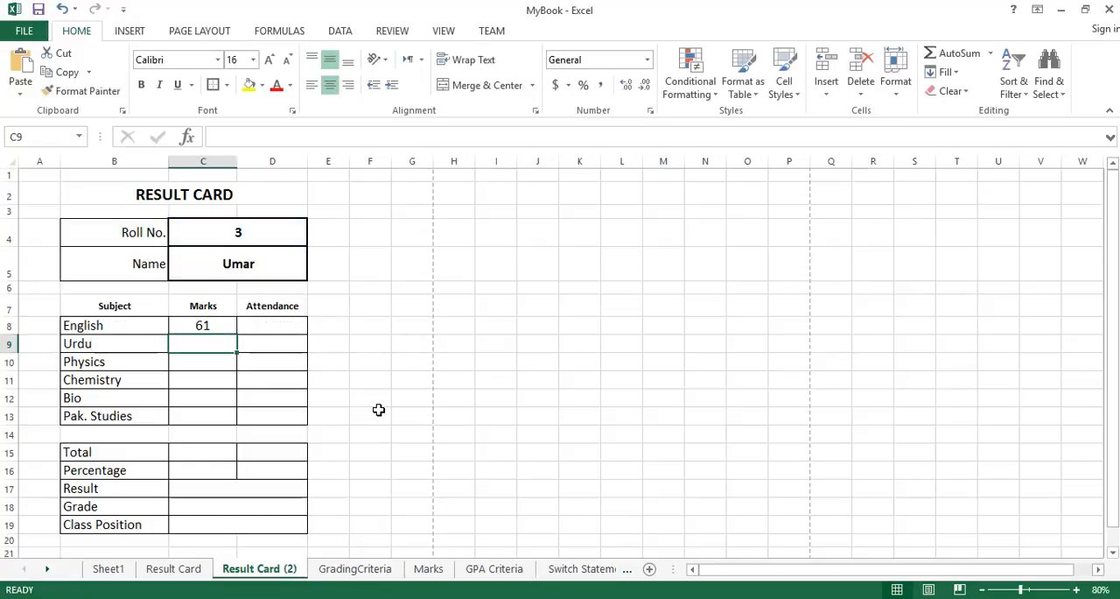
Copy the English marks formula into the English attendance cell D8.
left_click(215, 324)
right_click(215, 324)
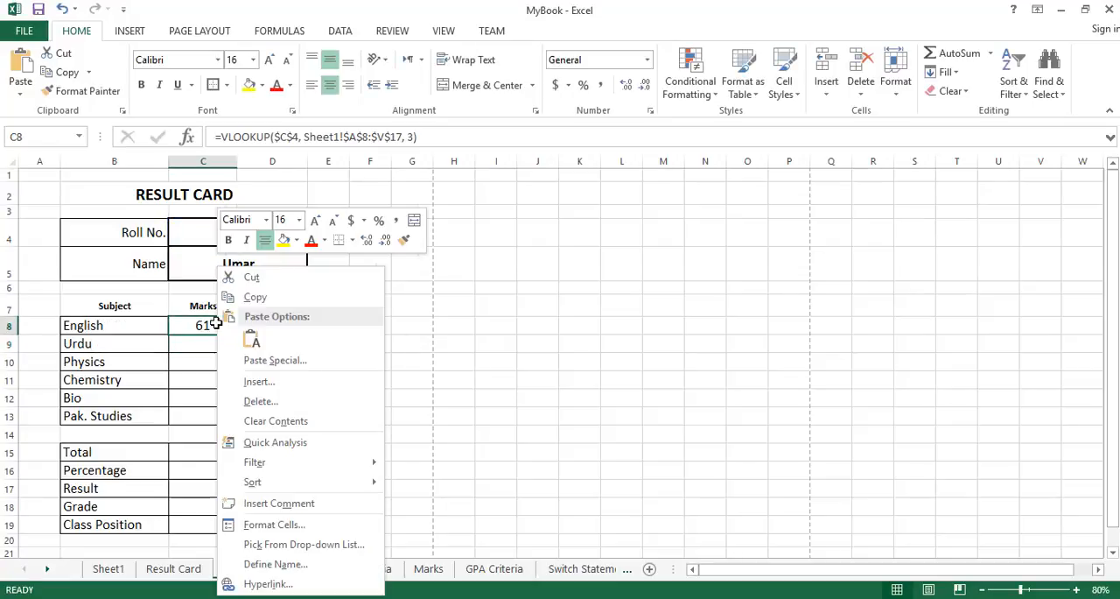
left_click(253, 295)
left_click(264, 323)
right_click(264, 324)
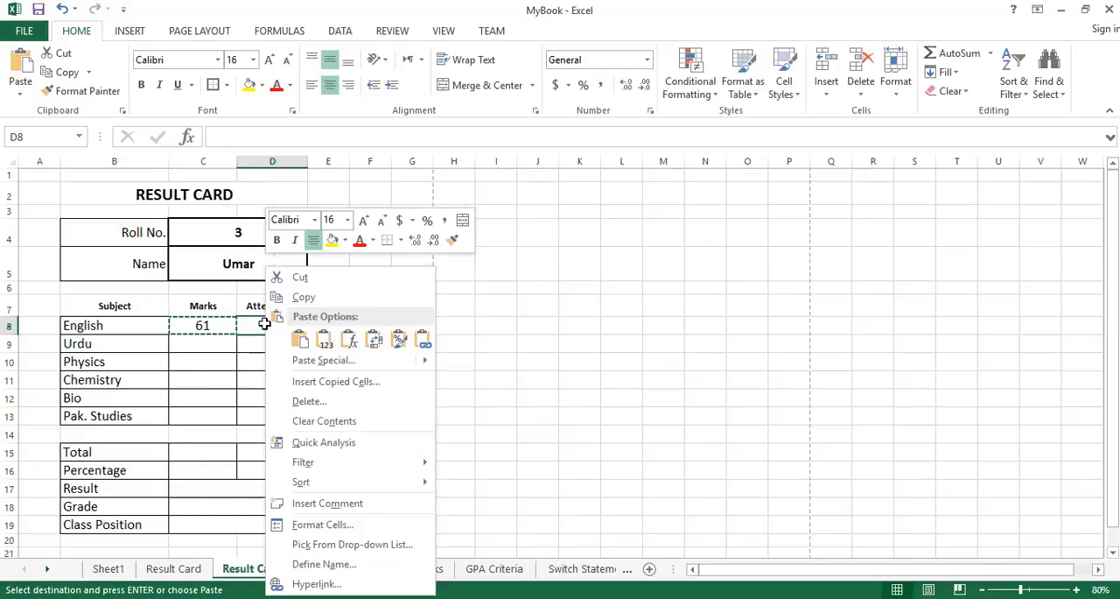
left_click(295, 333)
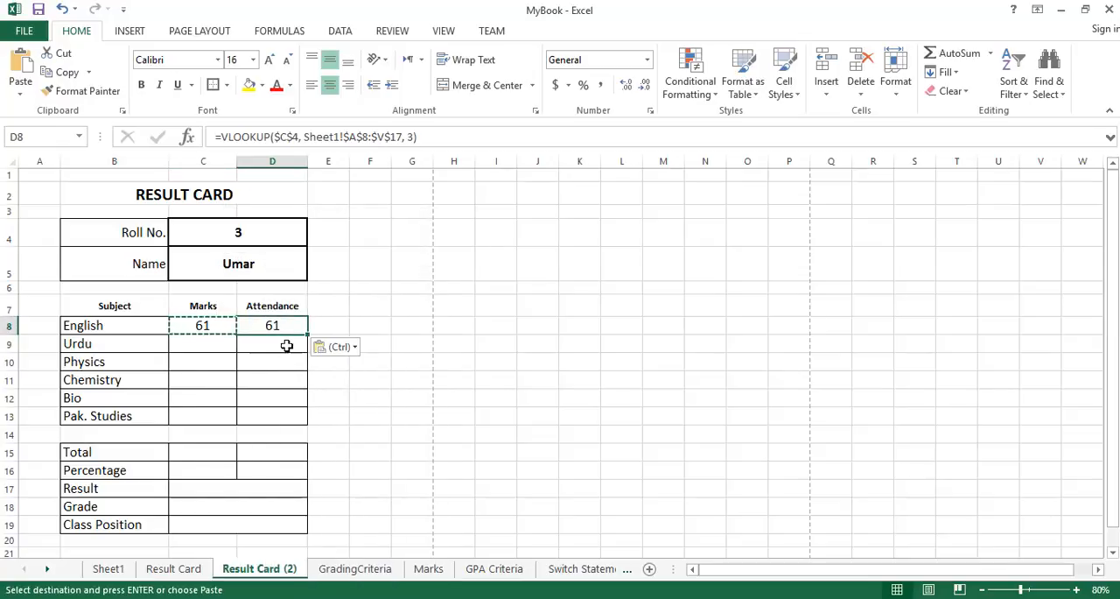
Review the copied English attendance formula and locate the English attendance column in Sheet1.
double_click(295, 325)
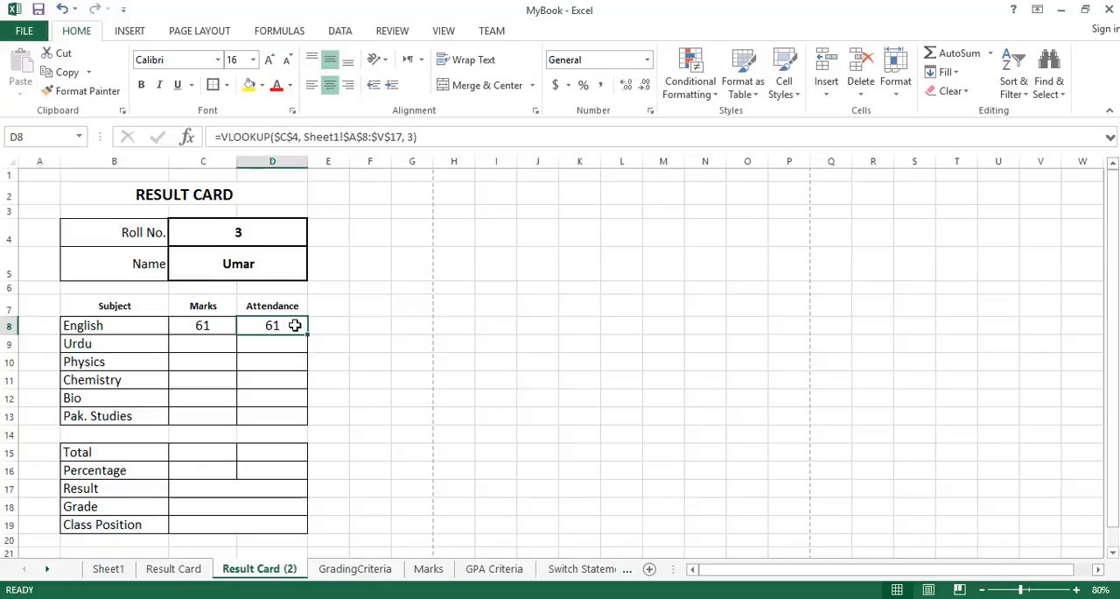
double_click(295, 324)
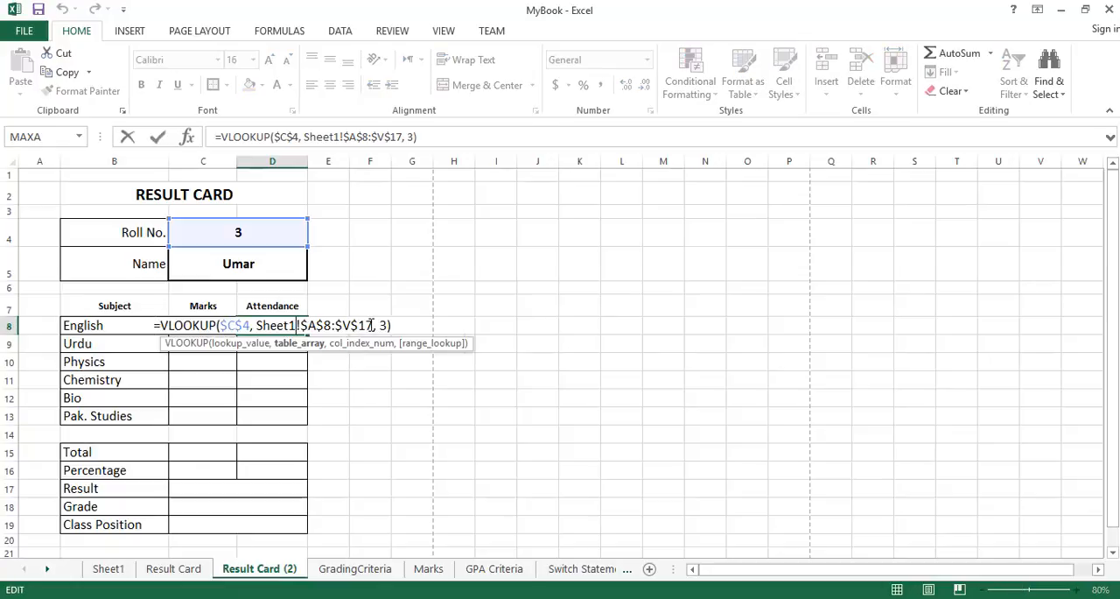
key("Escape")
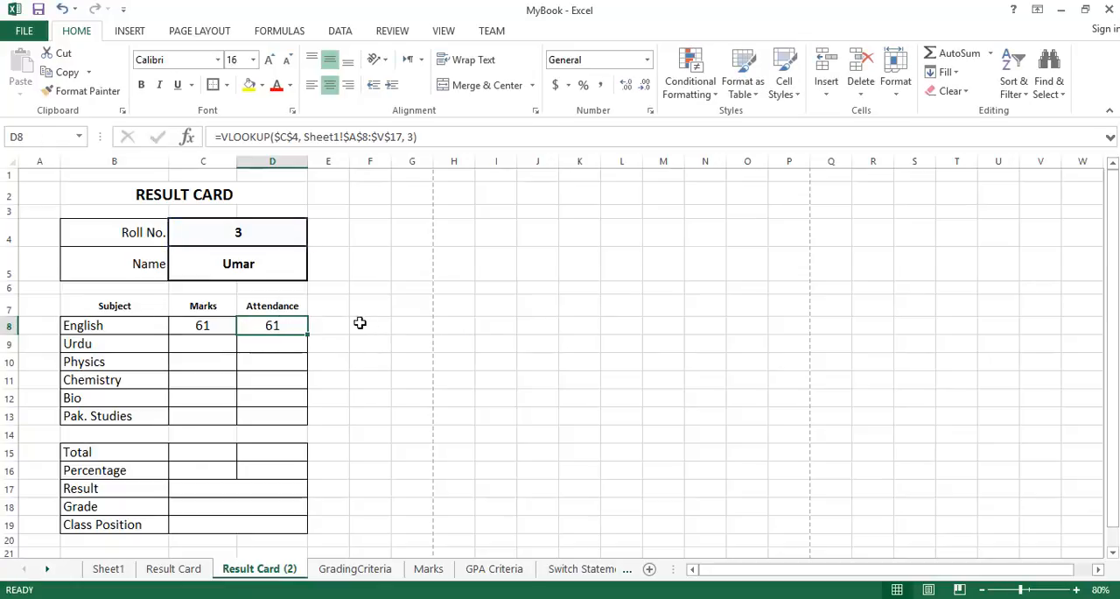
left_click(118, 330)
left_click(290, 324)
left_click(109, 569)
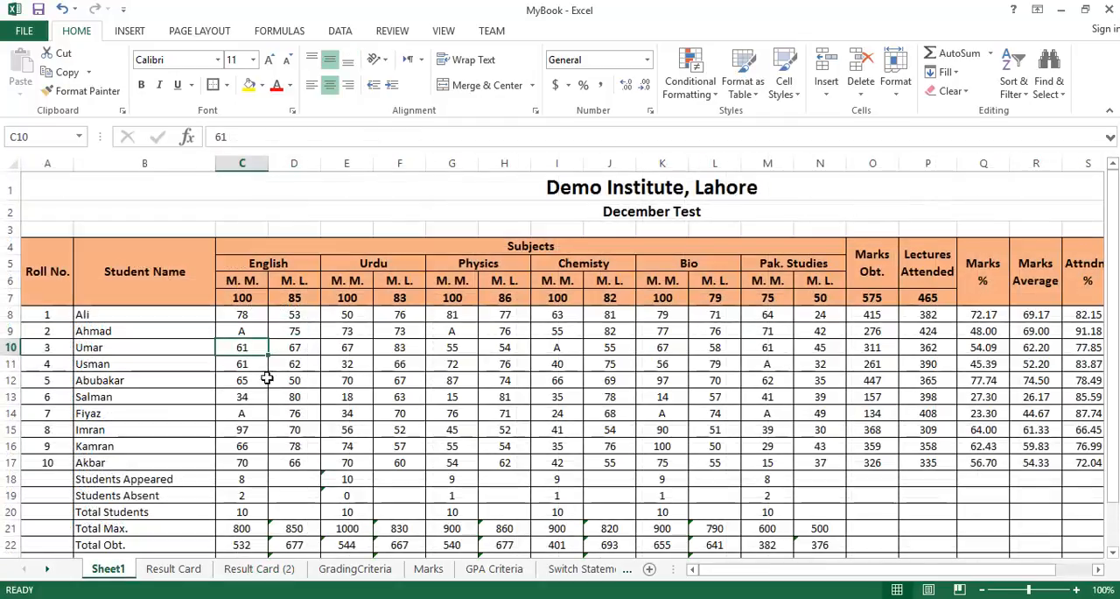
left_click(306, 315)
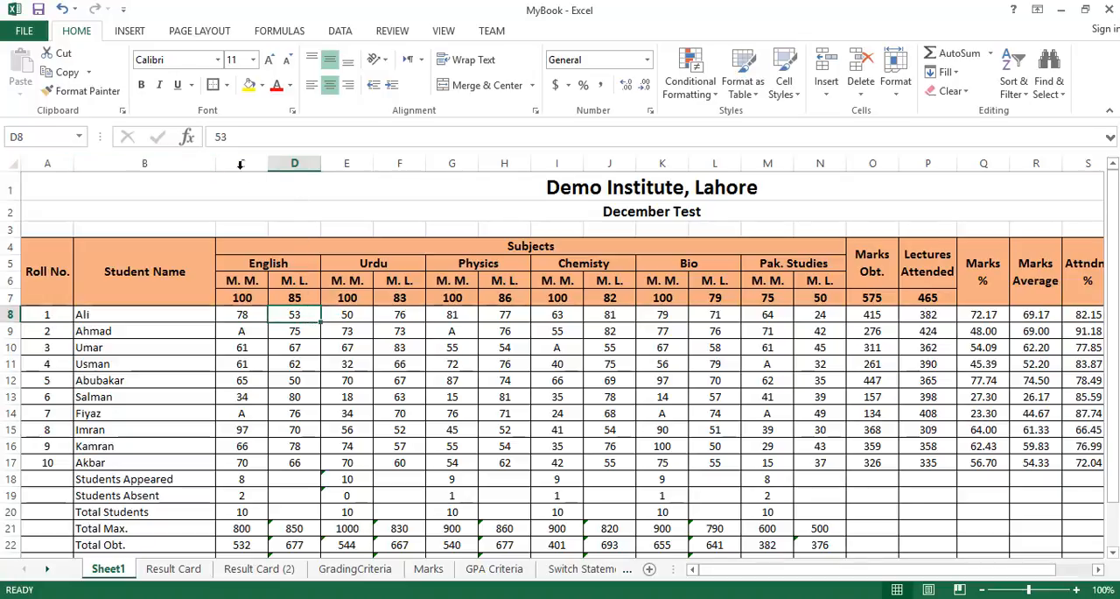
left_click(286, 161)
left_click(298, 329)
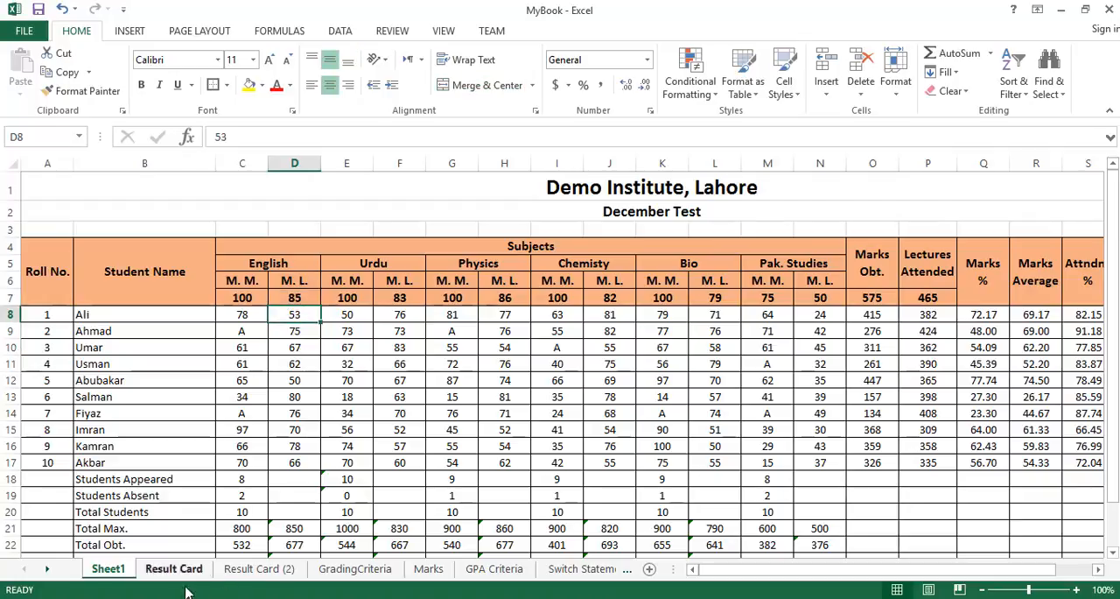
Set the column index of the English attendance formula on Result Card (2) to 4.
left_click(258, 568)
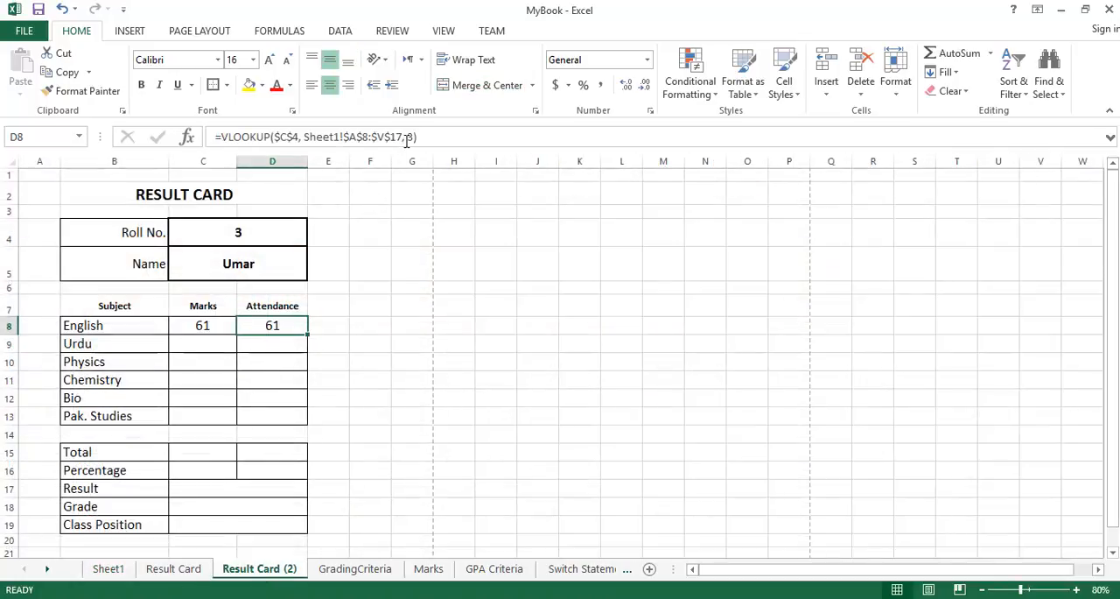
left_click(408, 136)
key("BackSpace")
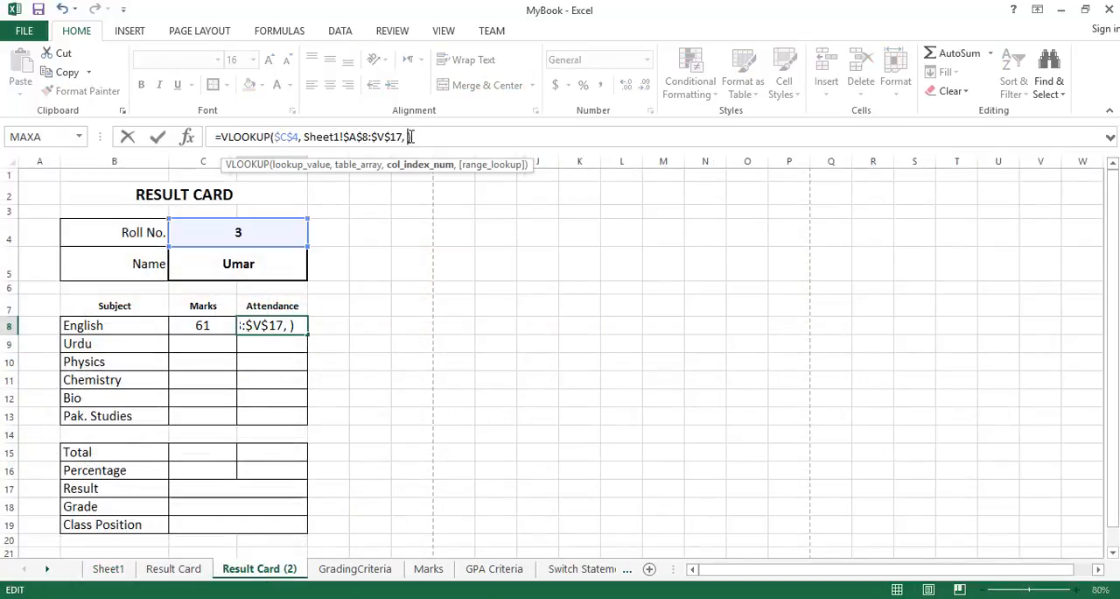
type("4")
key("Return")
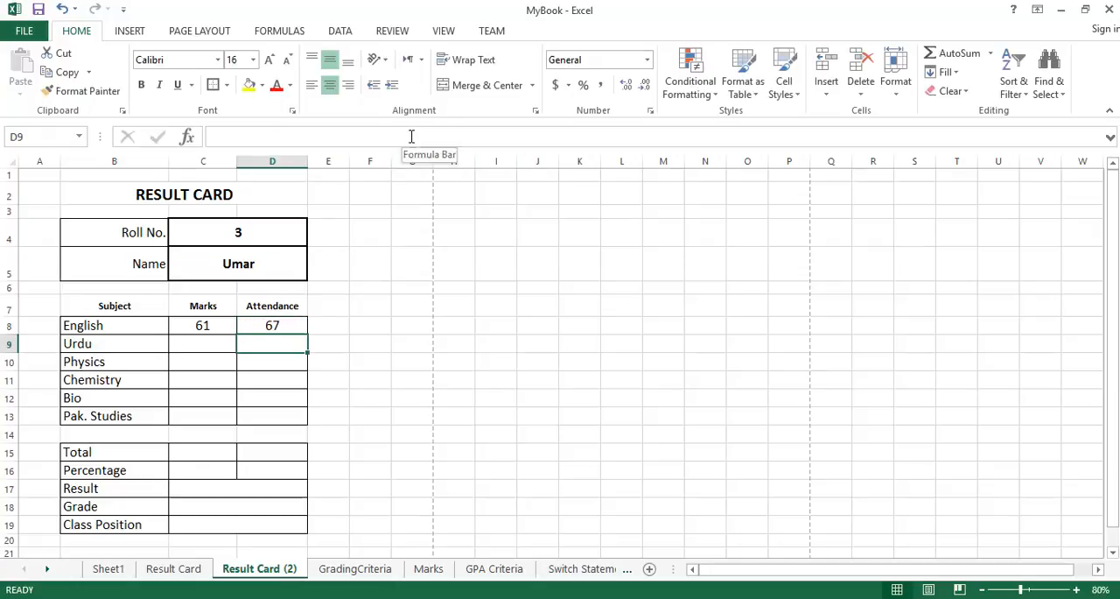
Compare the English attendance result with the English attendance for roll number 3 in Sheet1.
left_click(287, 325)
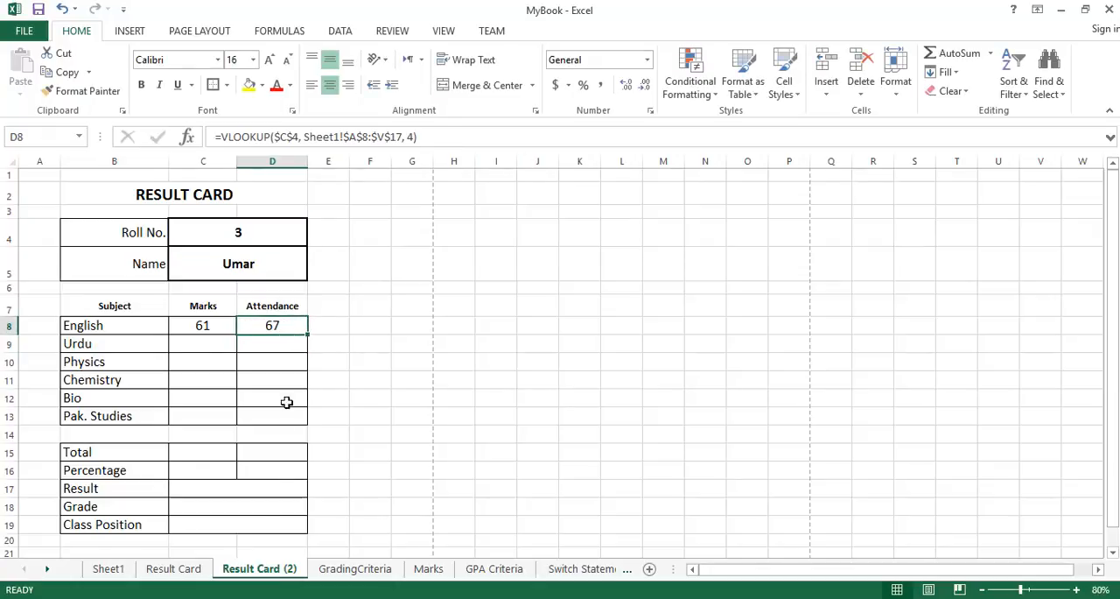
left_click(115, 571)
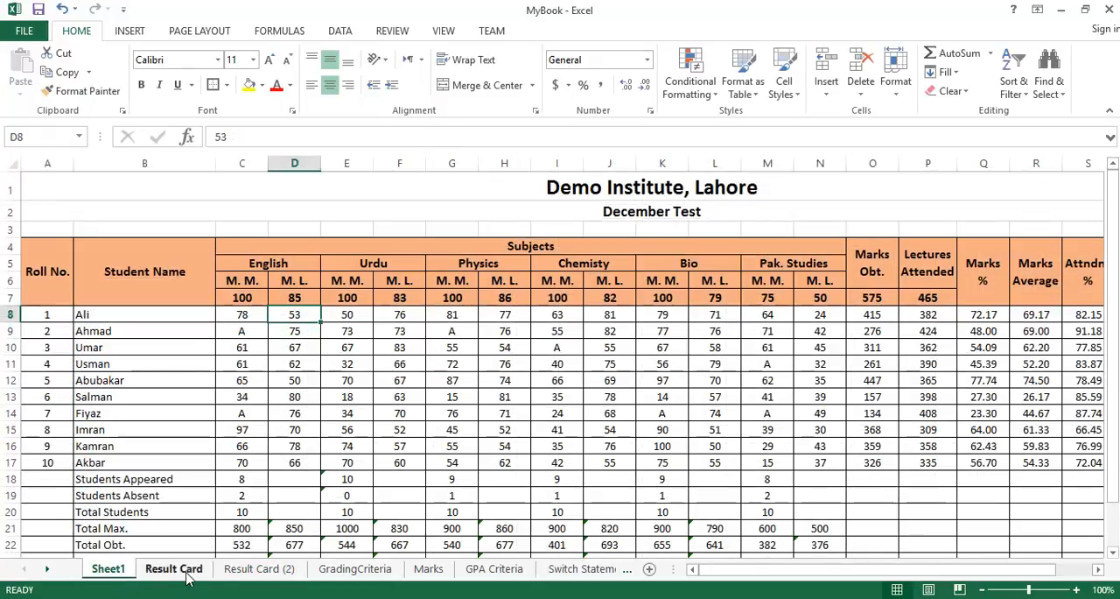
left_click(236, 570)
left_click(110, 569)
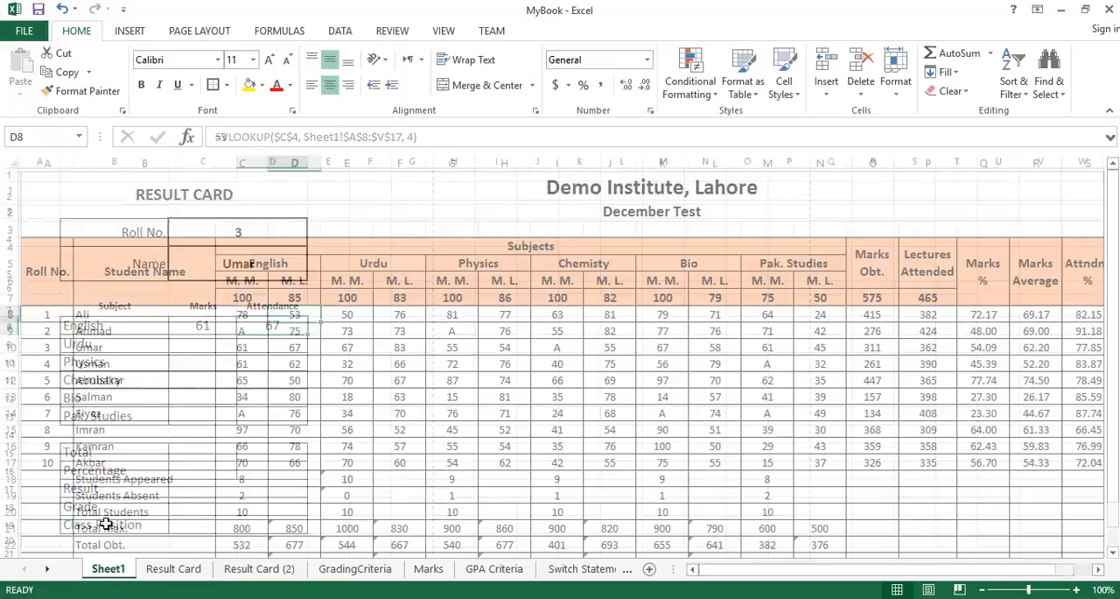
left_click(294, 348)
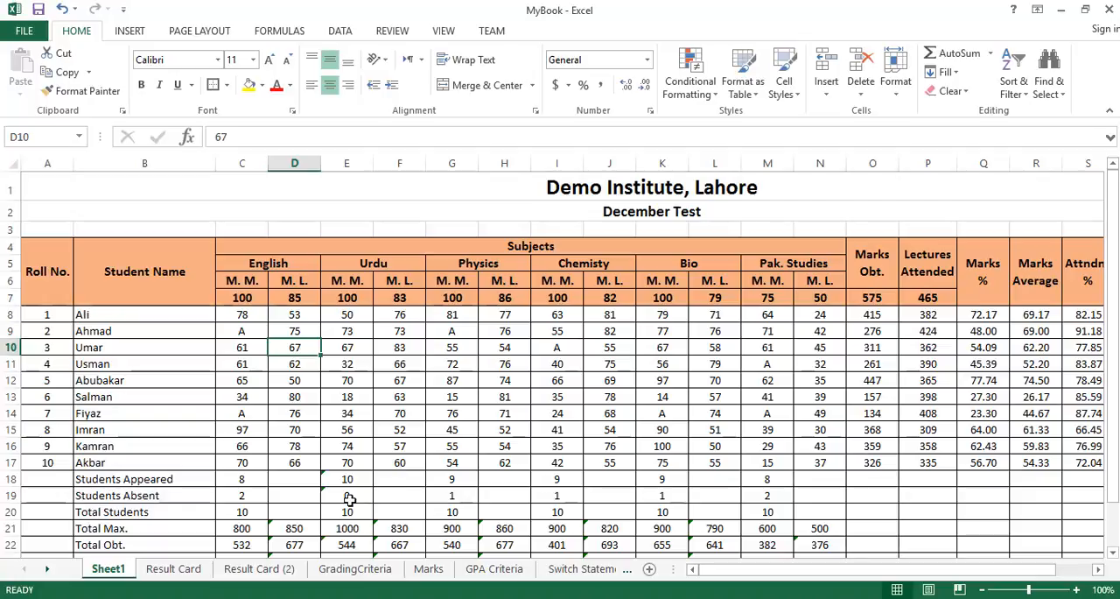
left_click(259, 568)
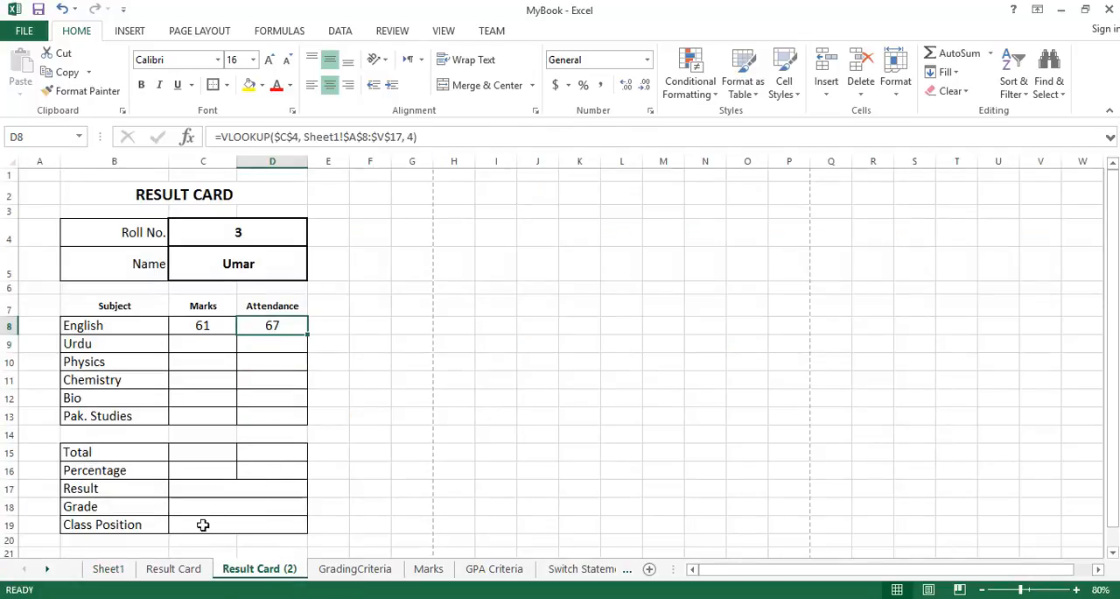
Examine the English and Urdu marks formulas on the original Result Card sheet.
left_click(184, 574)
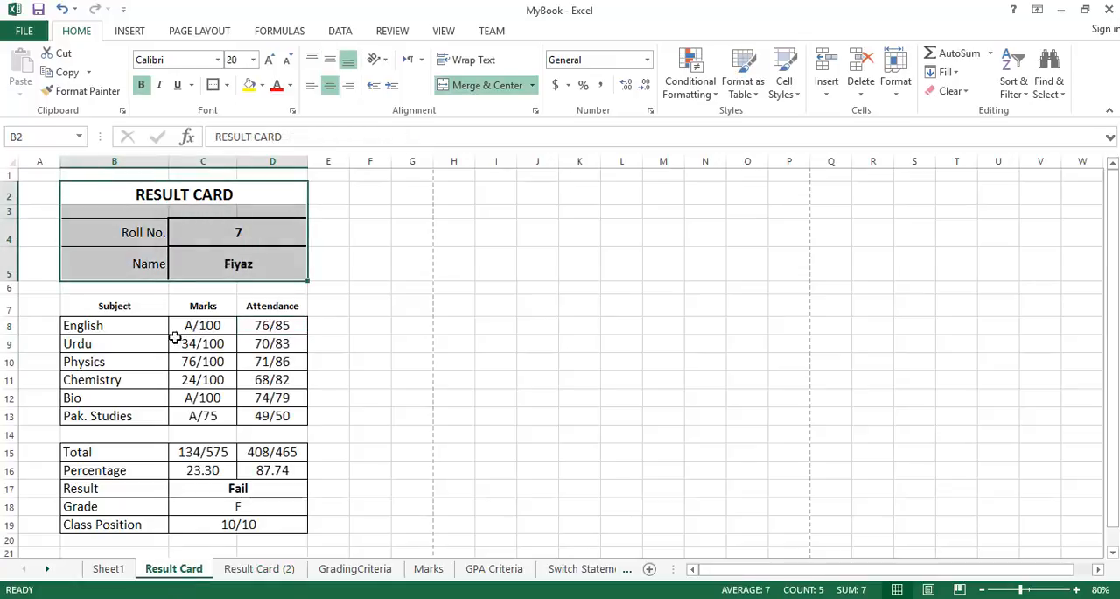
left_click(223, 327)
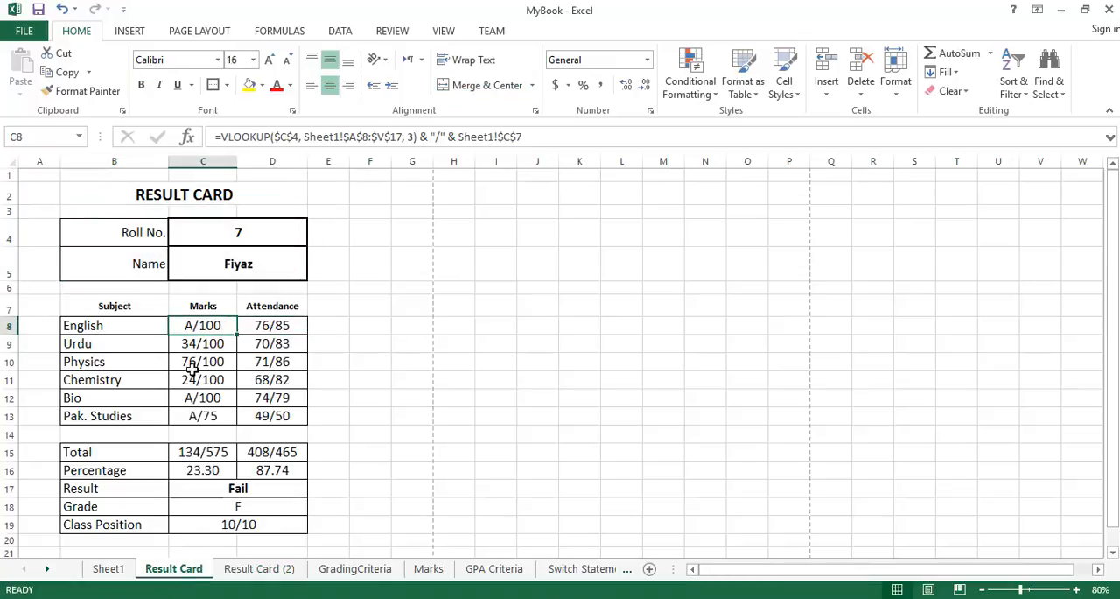
left_click(182, 343)
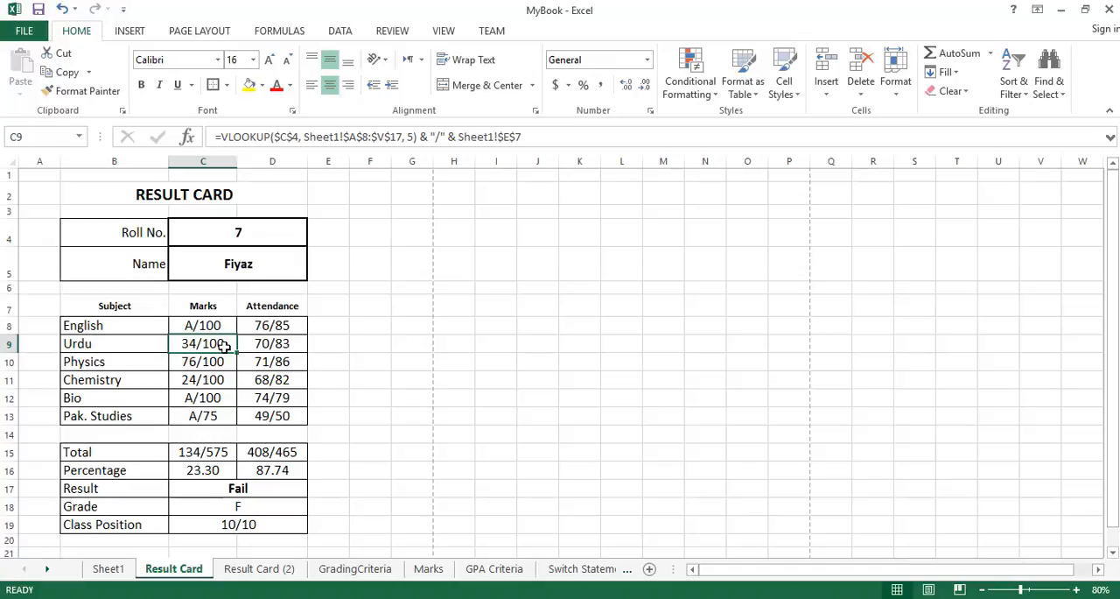
Append & "/" to the English marks VLOOKUP formula in C8 on Result Card (2).
left_click(259, 568)
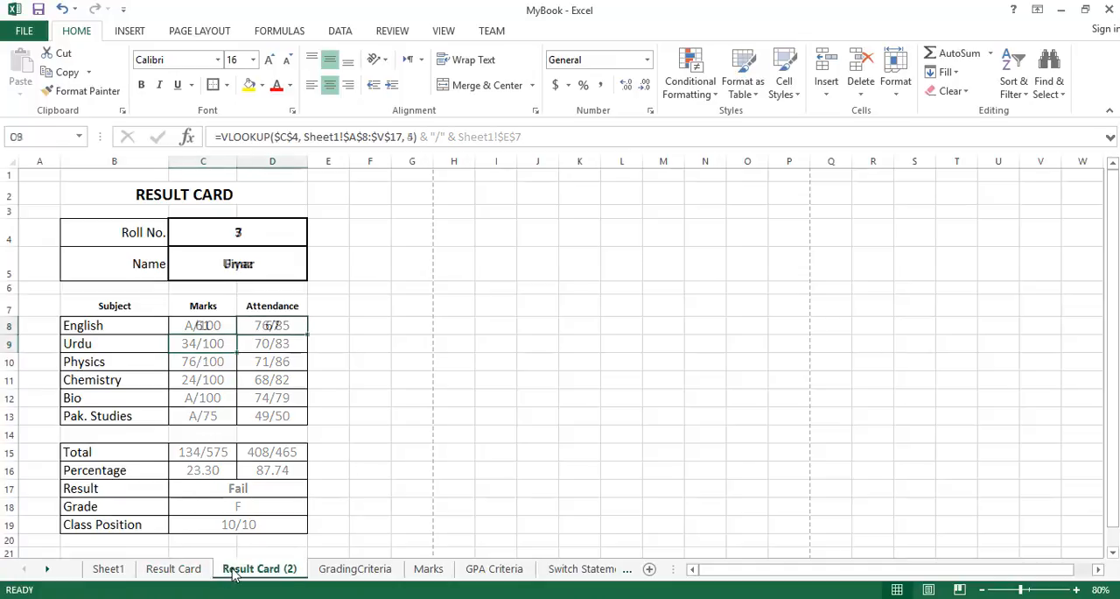
left_click(222, 326)
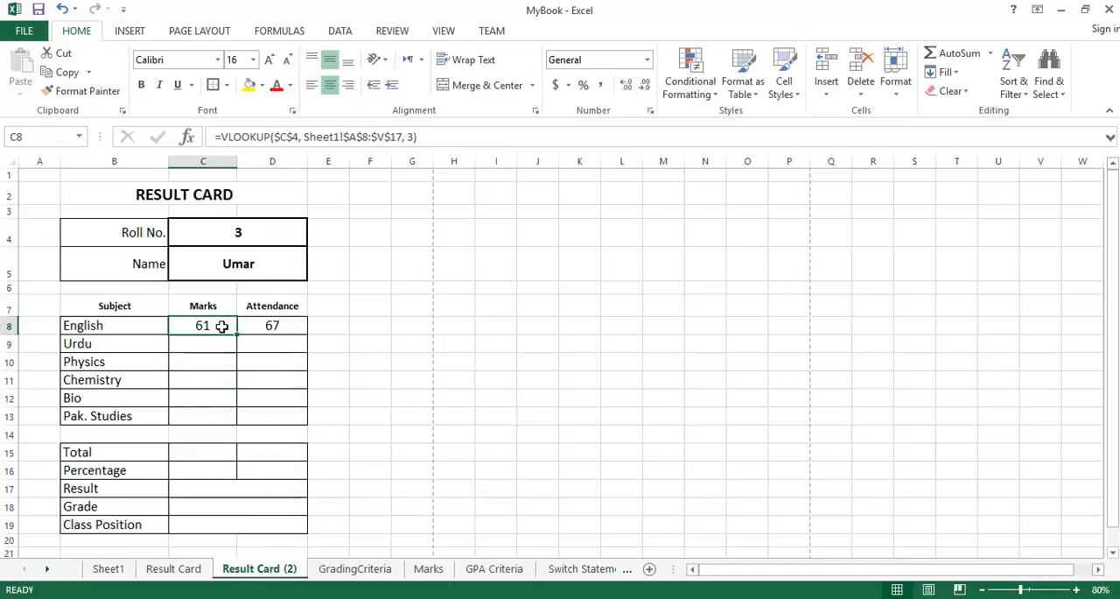
left_click(468, 136)
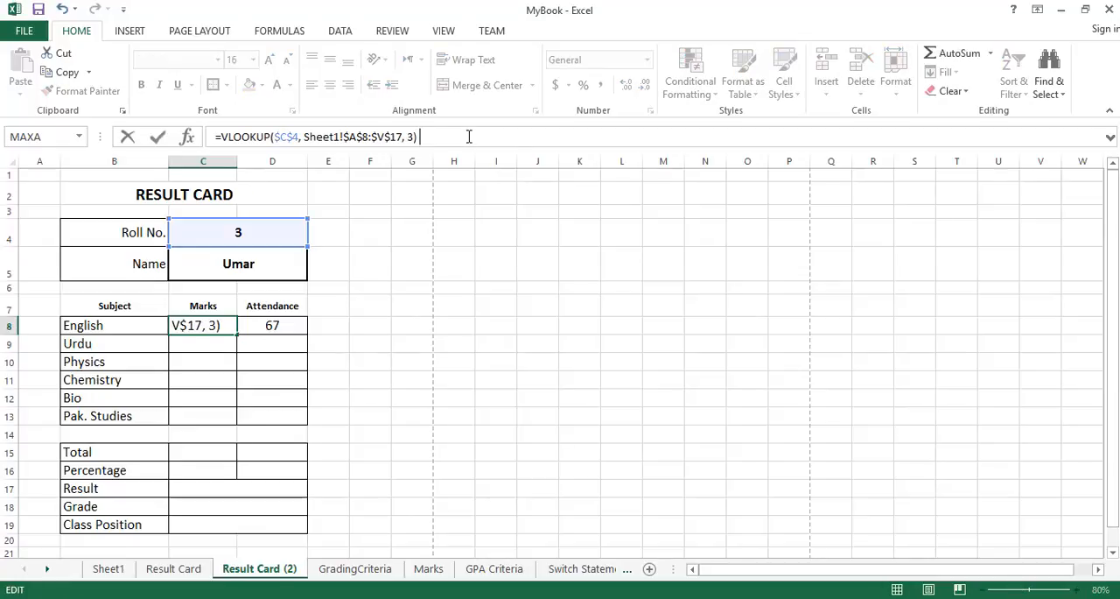
type("&")
left_click_drag(420, 137, 224, 140)
left_click(492, 135)
type("& \"")
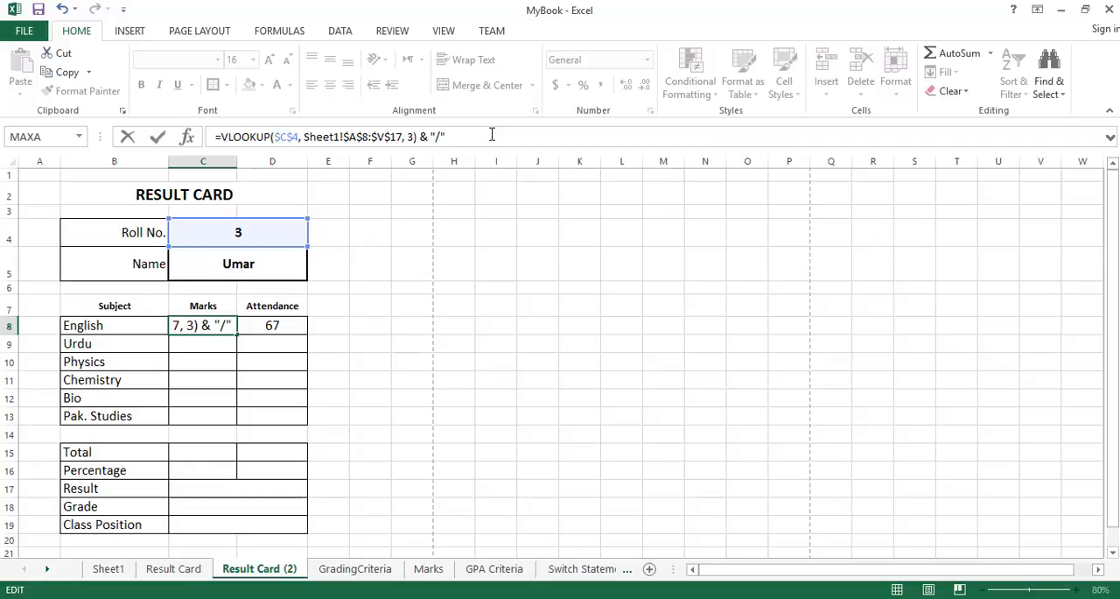
key("Return")
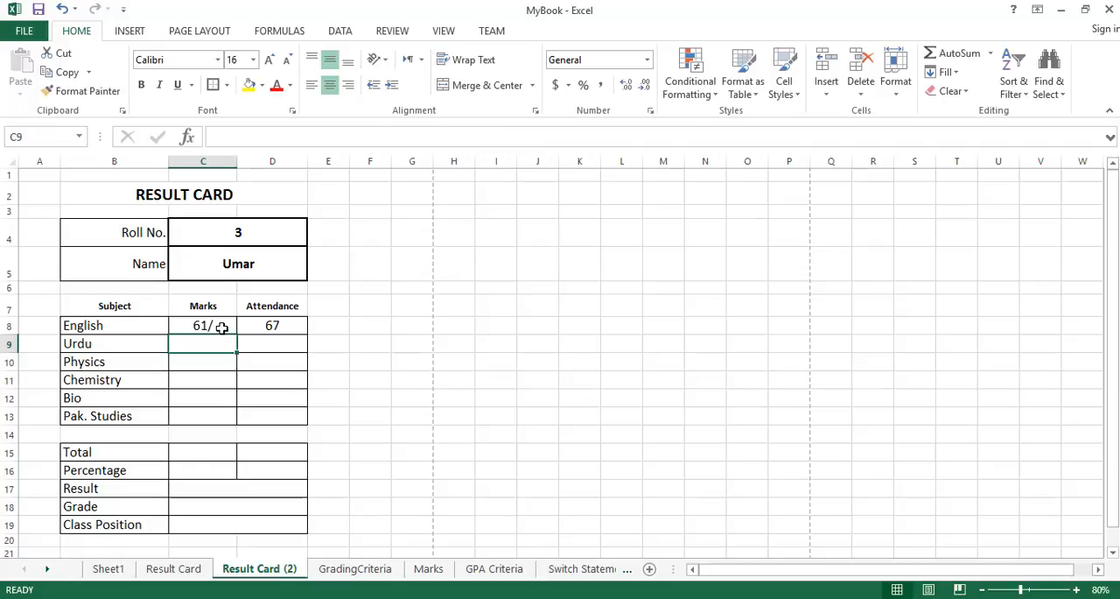
Append & Sheet1!$C$7 to the English marks formula in C8 so the maximum marks follow the slash.
left_click(223, 326)
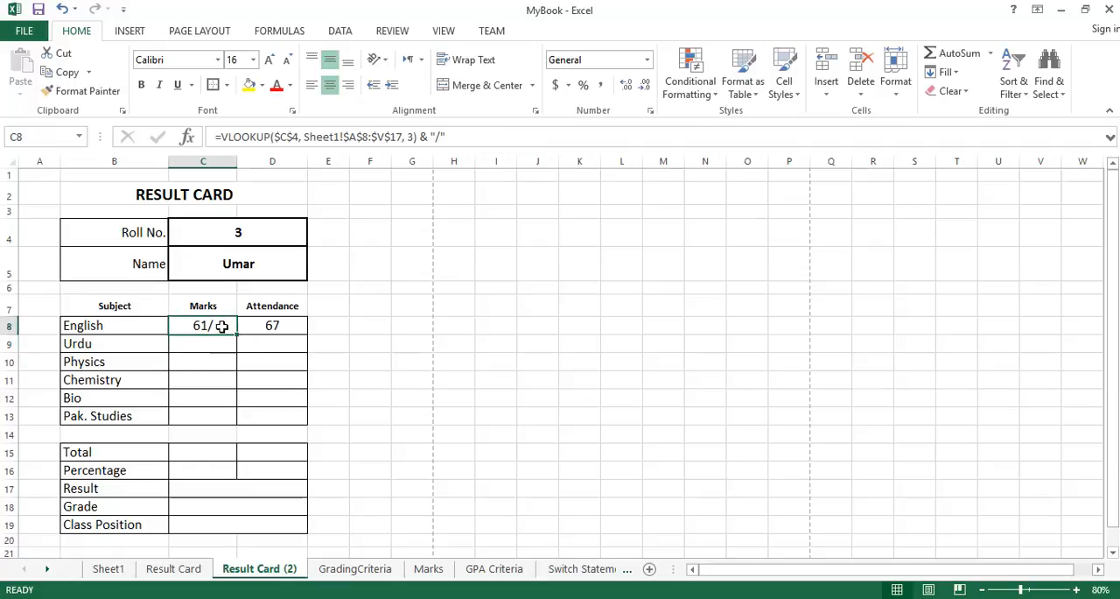
left_click(505, 130)
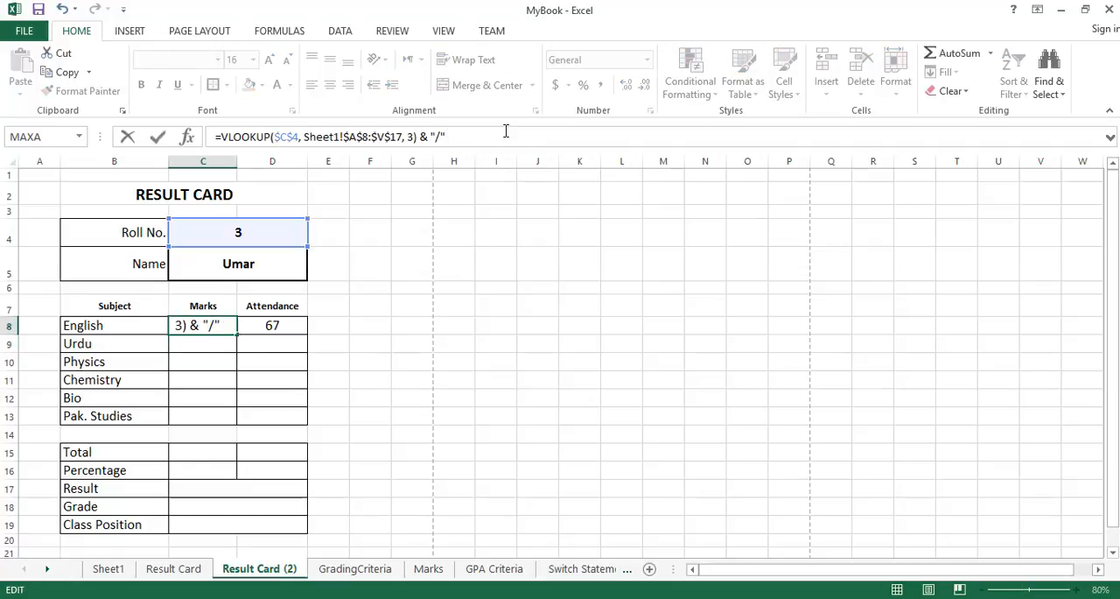
type("& \"/\" &")
left_click(127, 573)
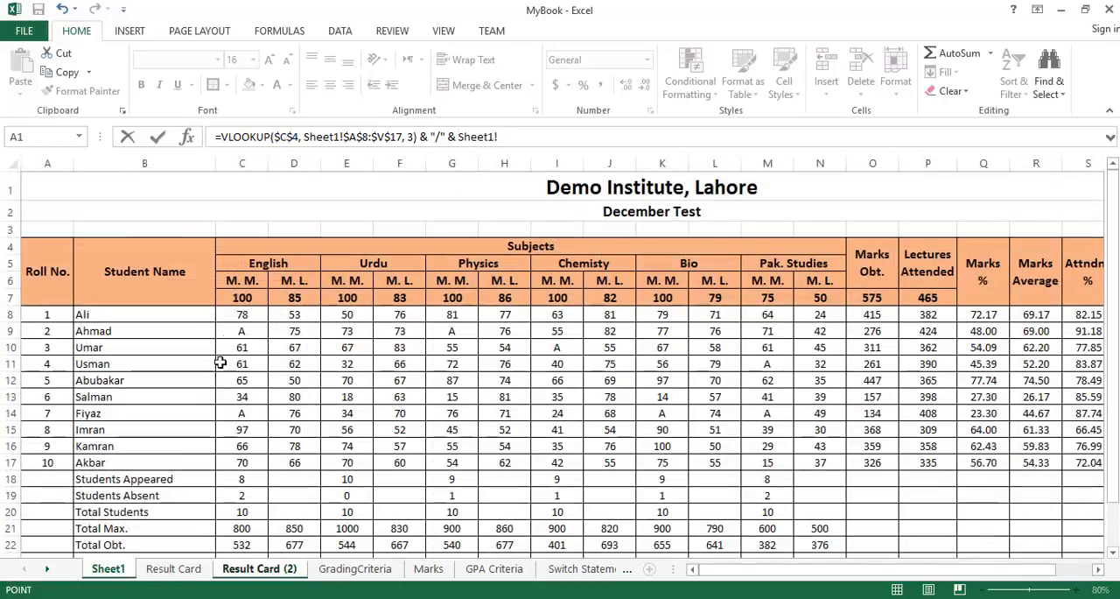
left_click(251, 298)
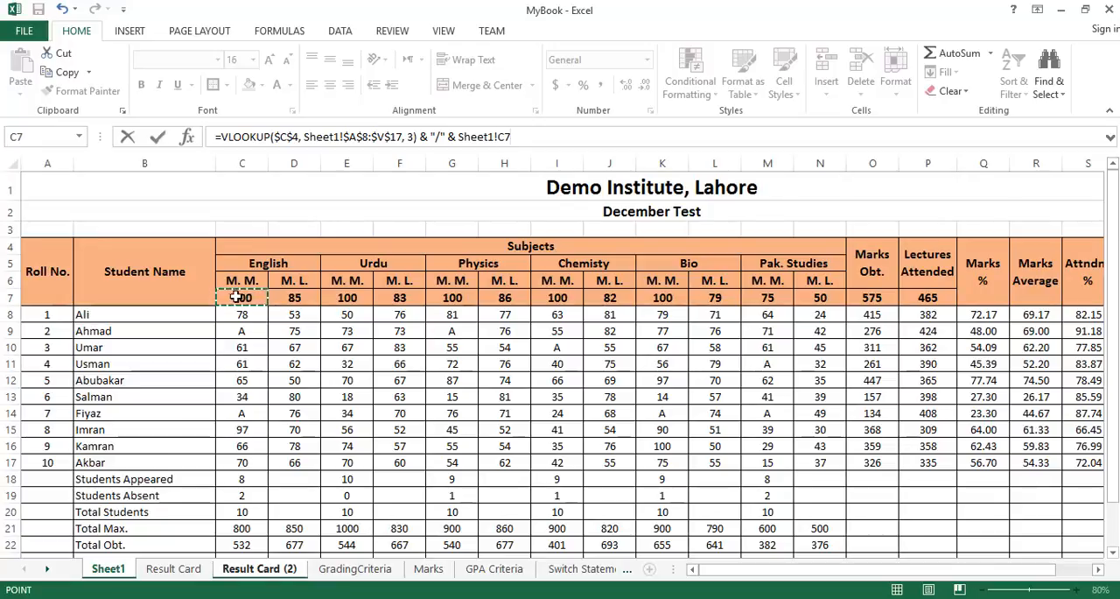
left_click(501, 137)
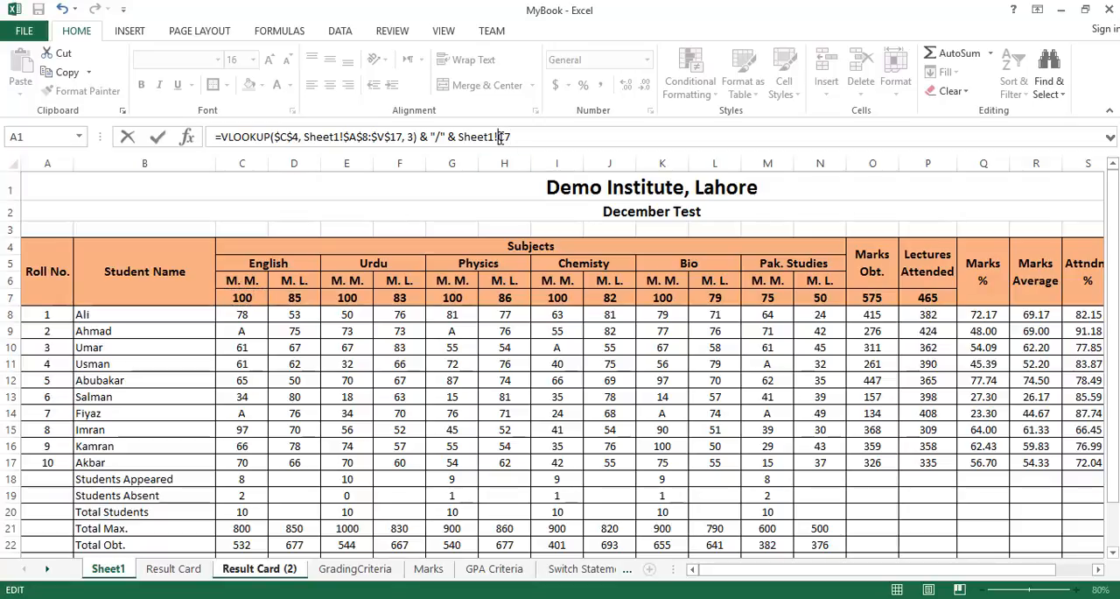
type("$C$")
key("Return")
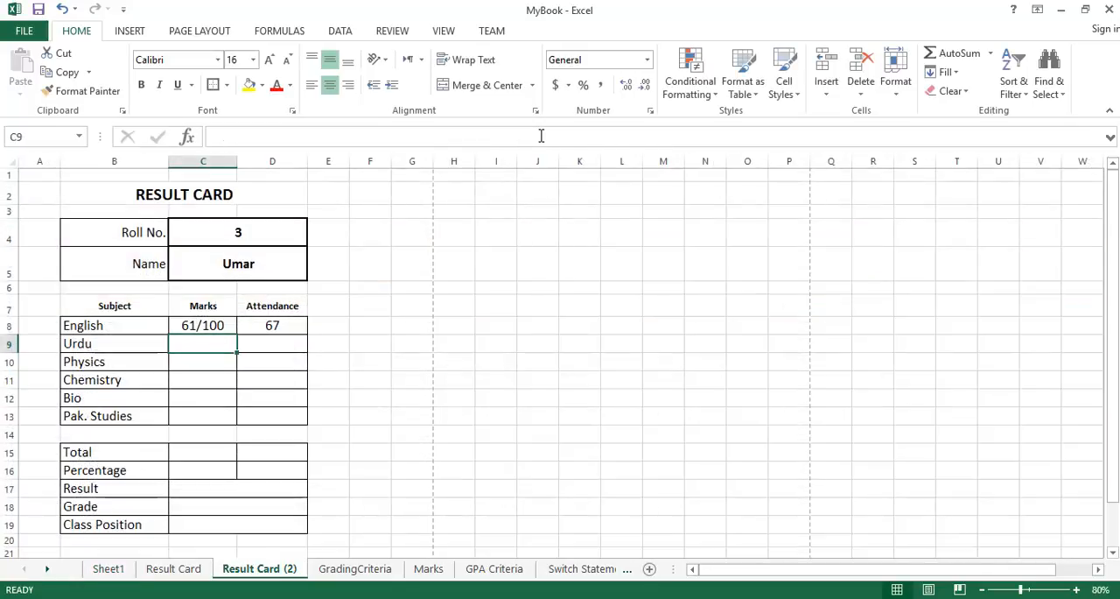
left_click(223, 325)
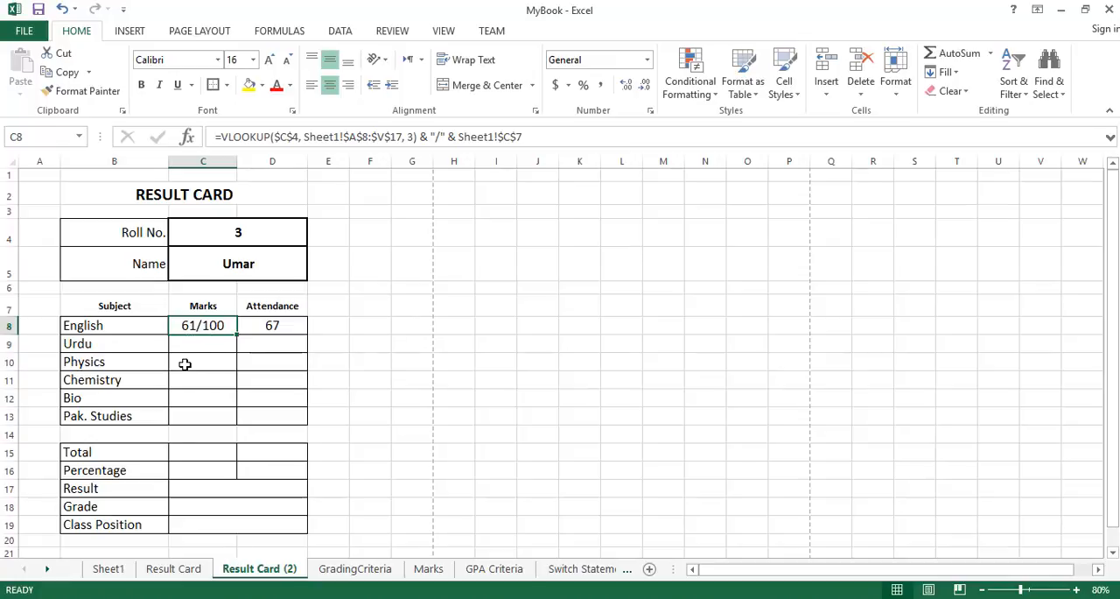
Append & "/" & Sheet1!$D$7 to the English attendance VLOOKUP formula in D8.
left_click(292, 322)
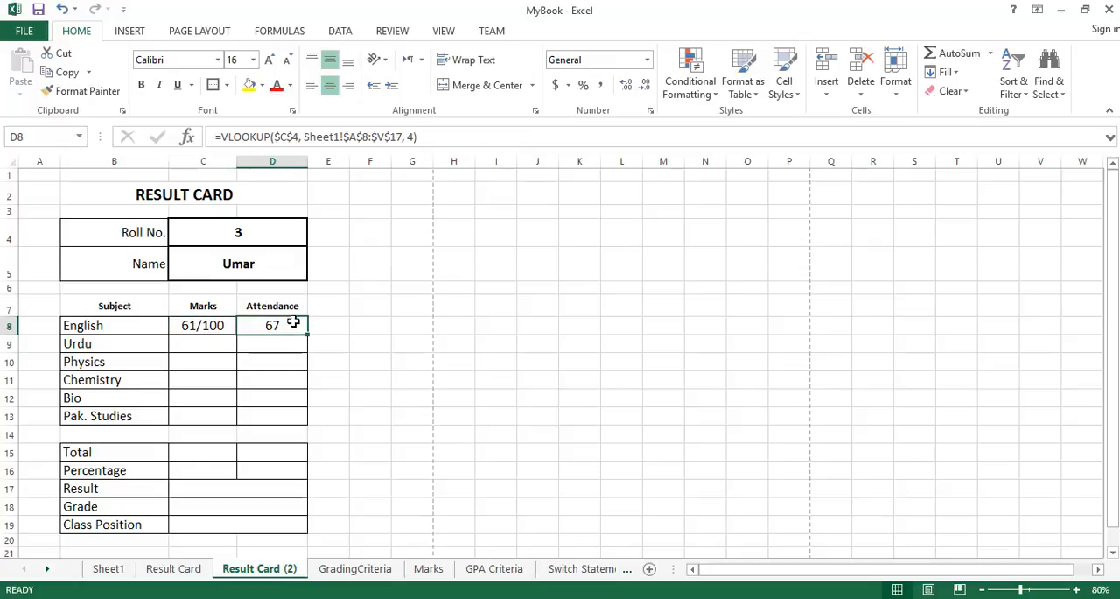
left_click(470, 138)
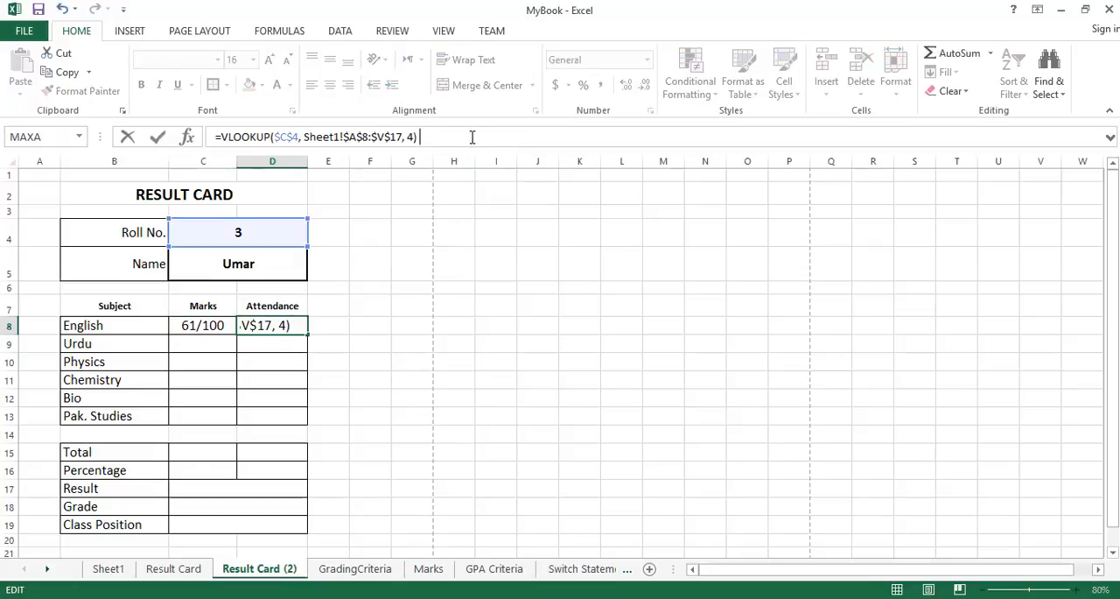
type("& \"/\" &")
left_click(109, 568)
left_click(295, 297)
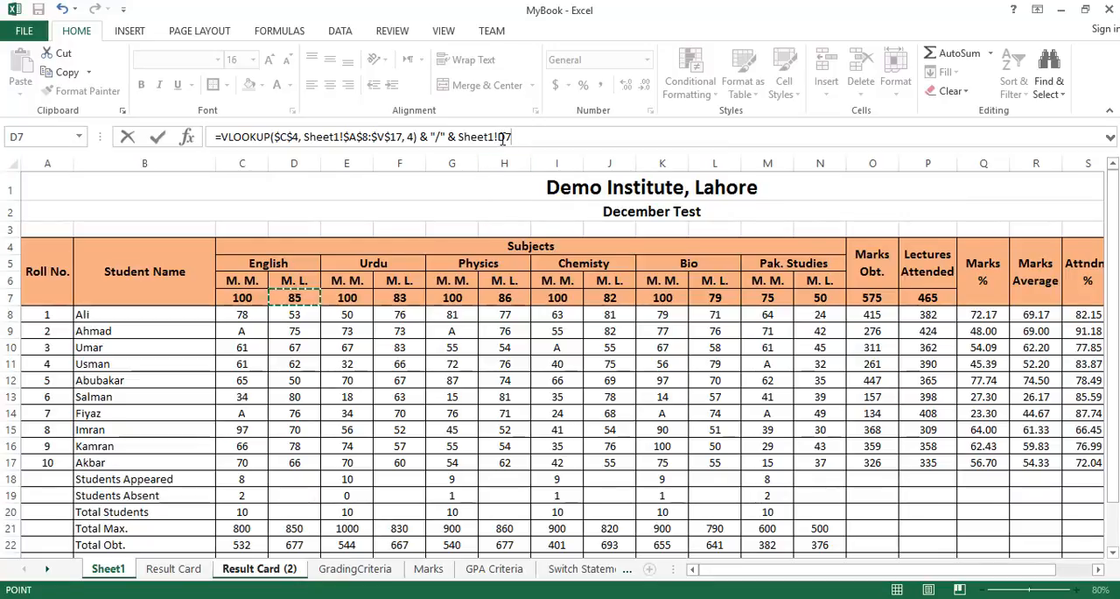
left_click(500, 138)
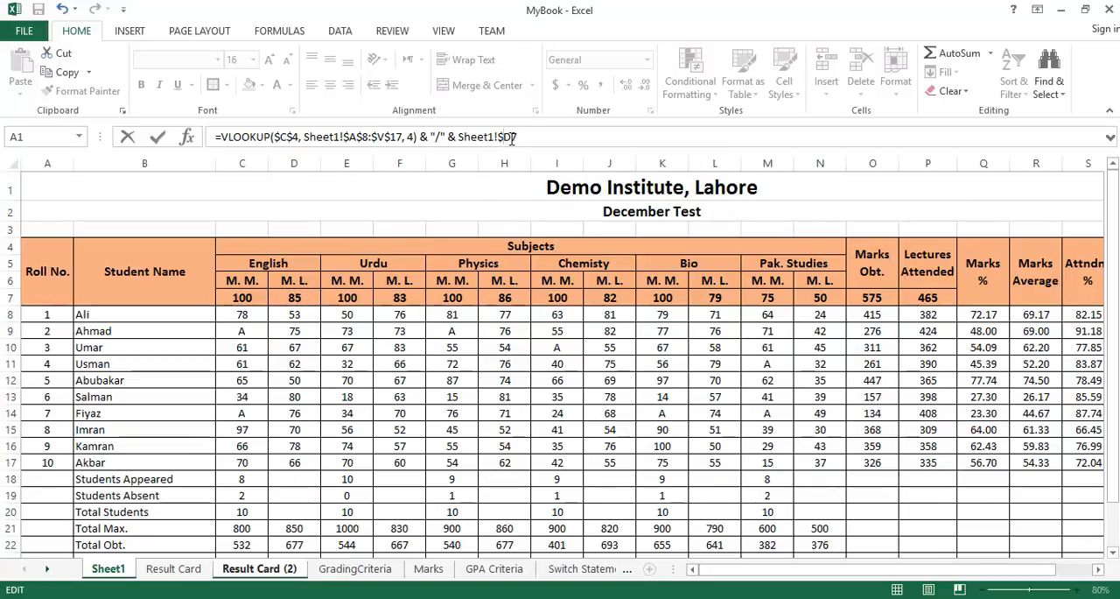
key("Return")
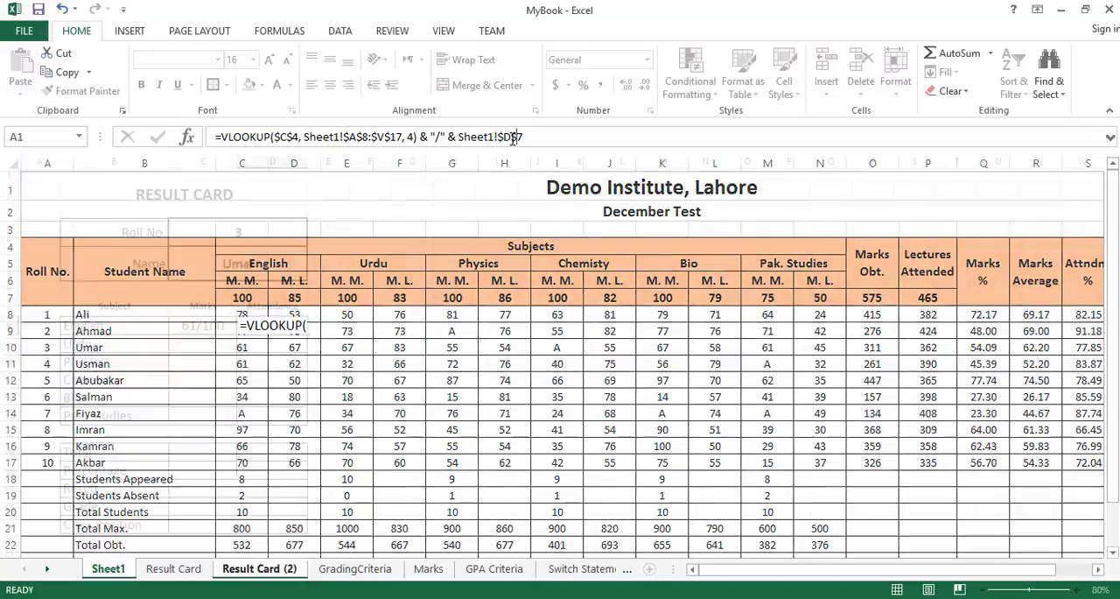
Copy the English attendance formula into the Urdu marks cell C9 and set its column index to 5.
left_click(286, 325)
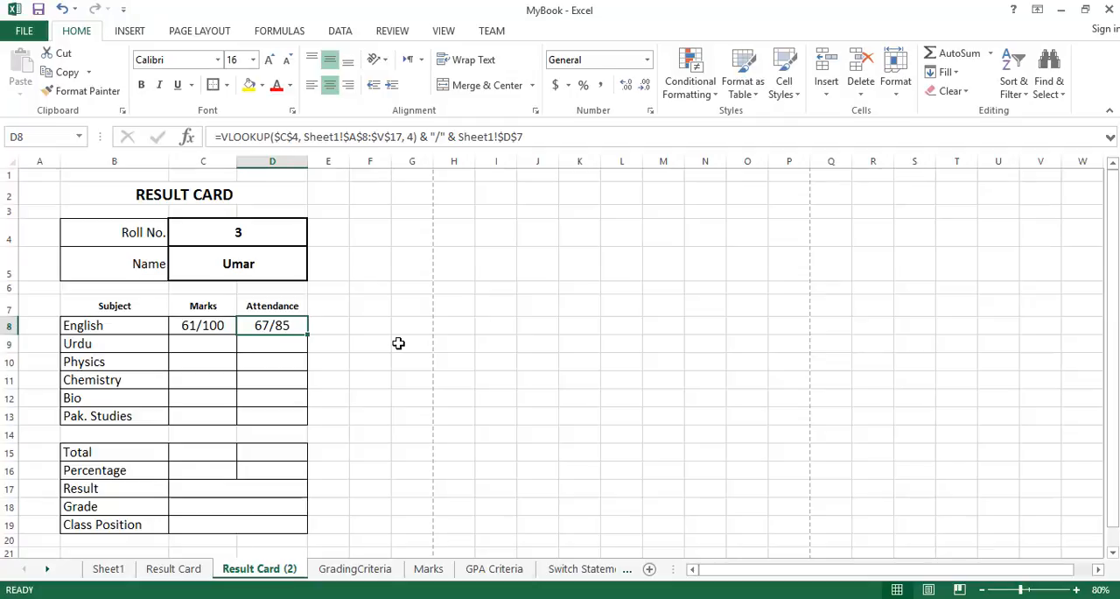
key("ctrl+c")
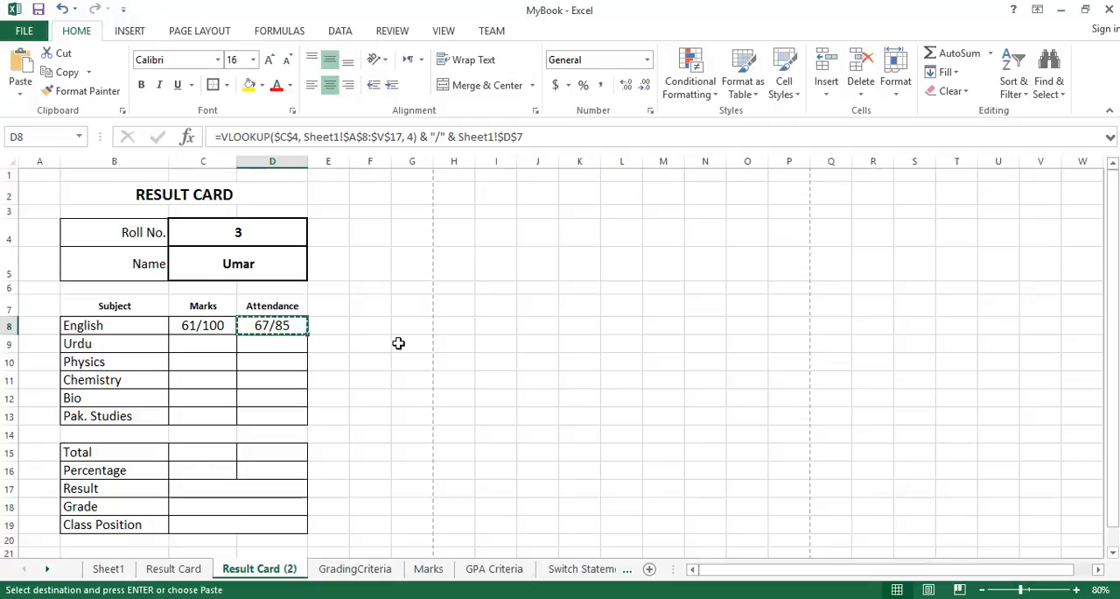
left_click(219, 341)
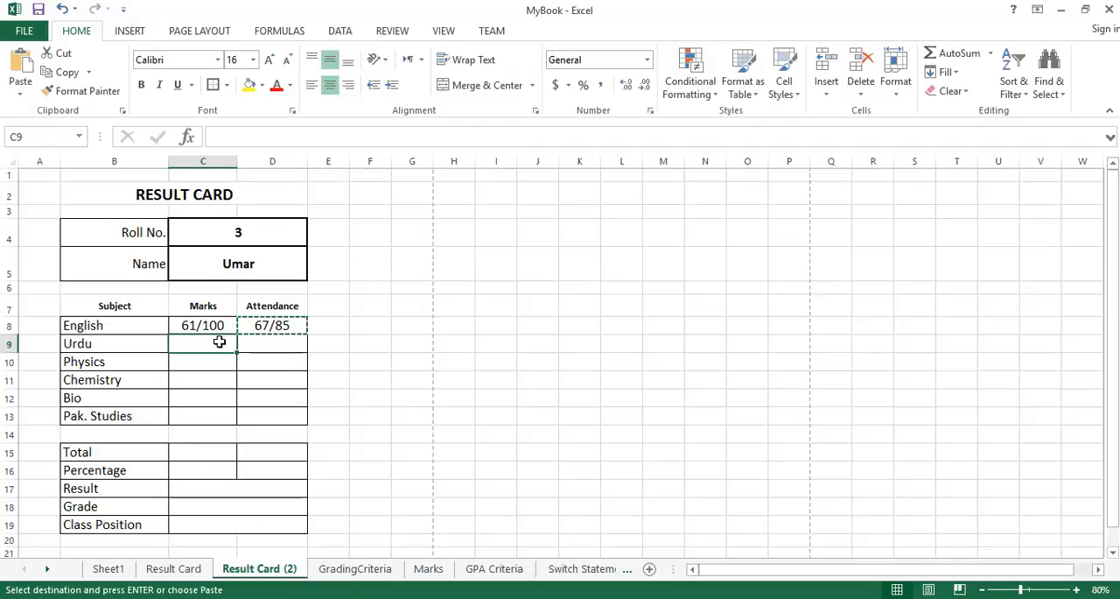
key("ctrl+v")
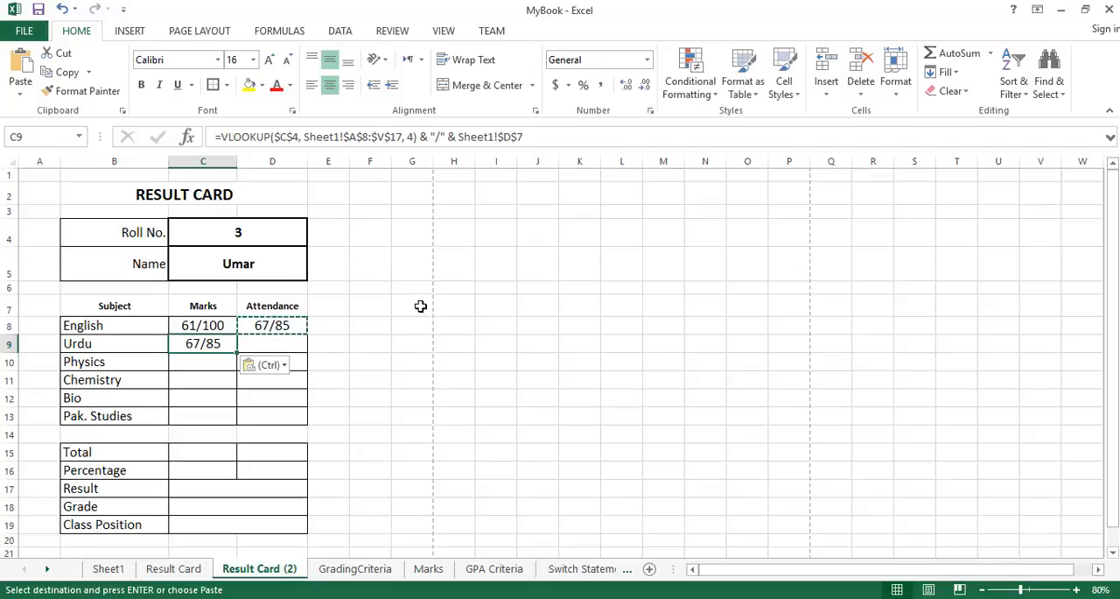
key("Escape")
left_click(412, 137)
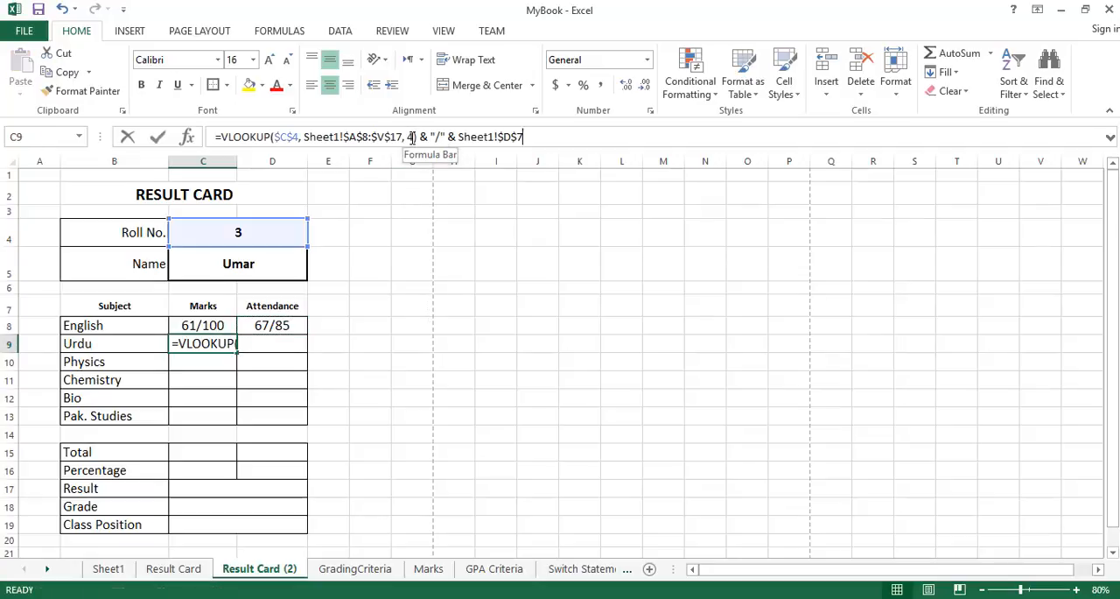
key("BackSpace")
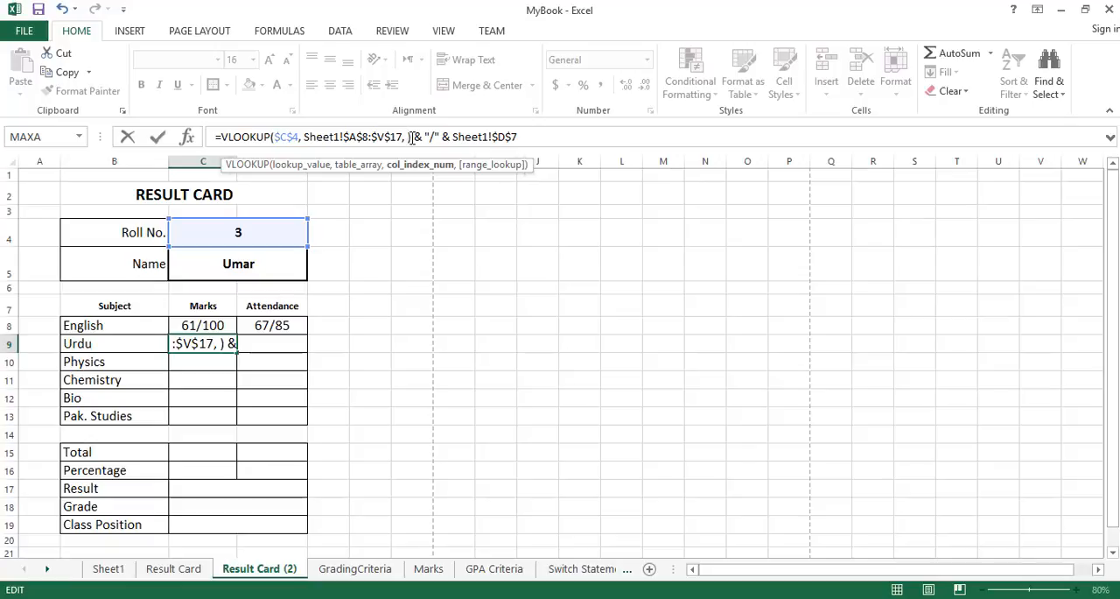
type("5")
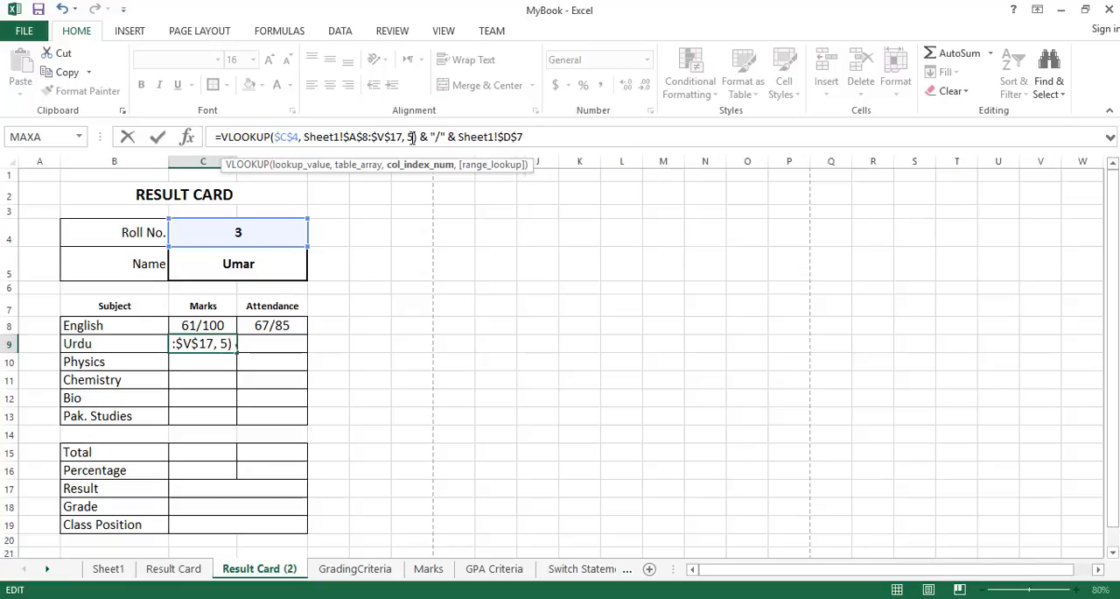
key("Return")
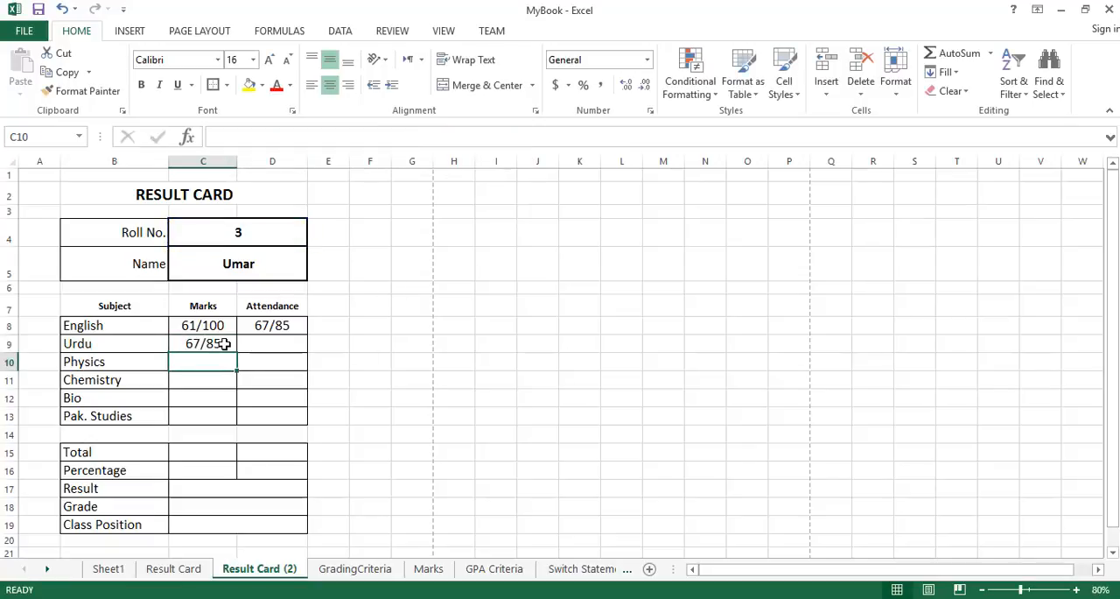
Check the Urdu marks for roll number 3 in Sheet1 and the maximum-value reference in the English attendance formula.
left_click(225, 344)
left_click(107, 568)
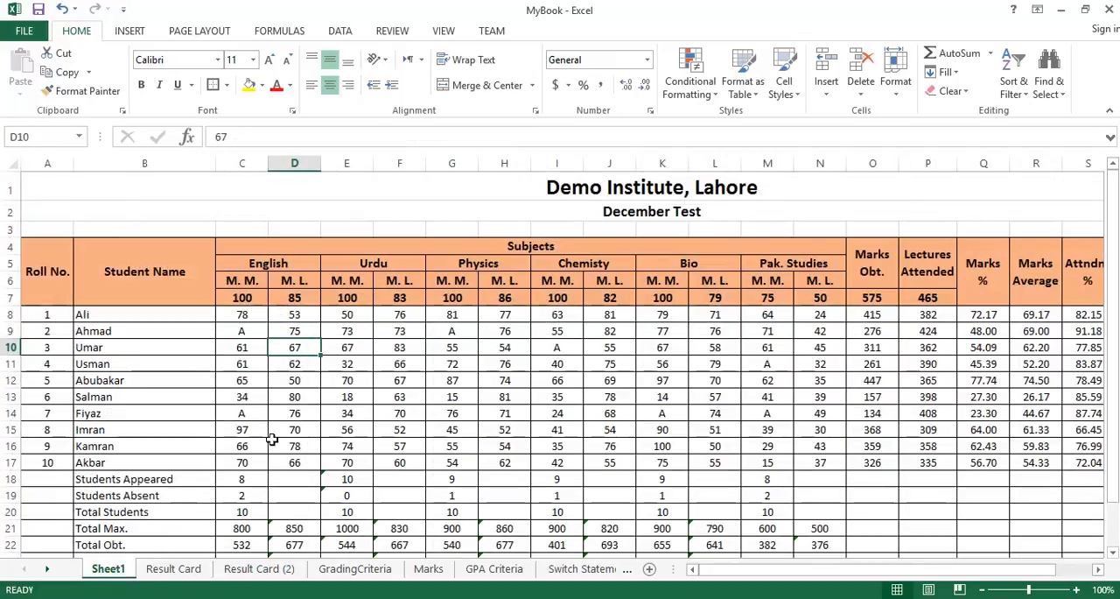
left_click(348, 347)
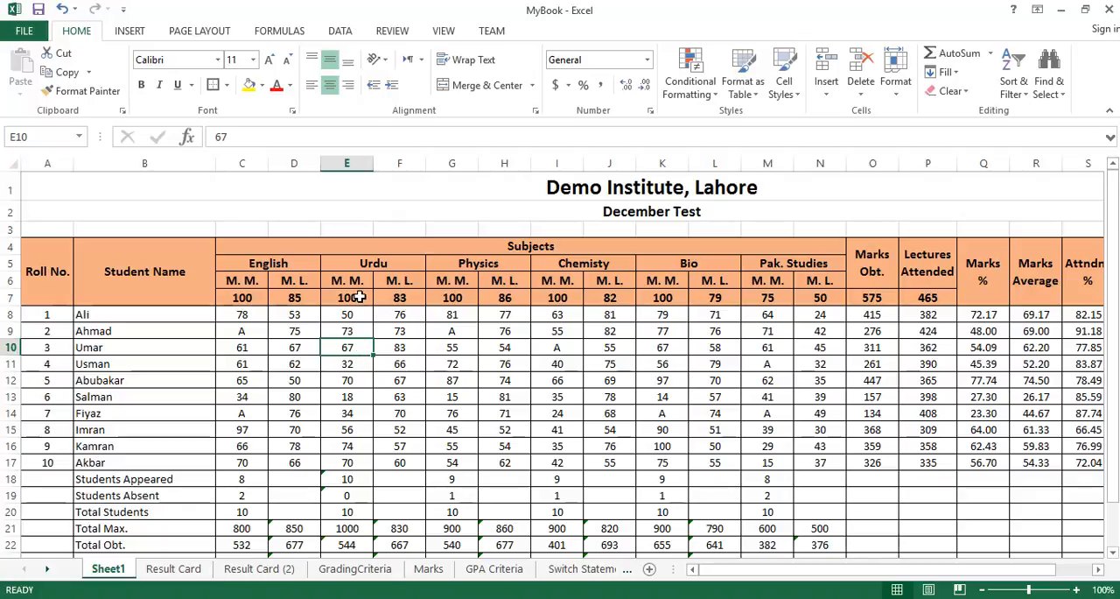
left_click(259, 569)
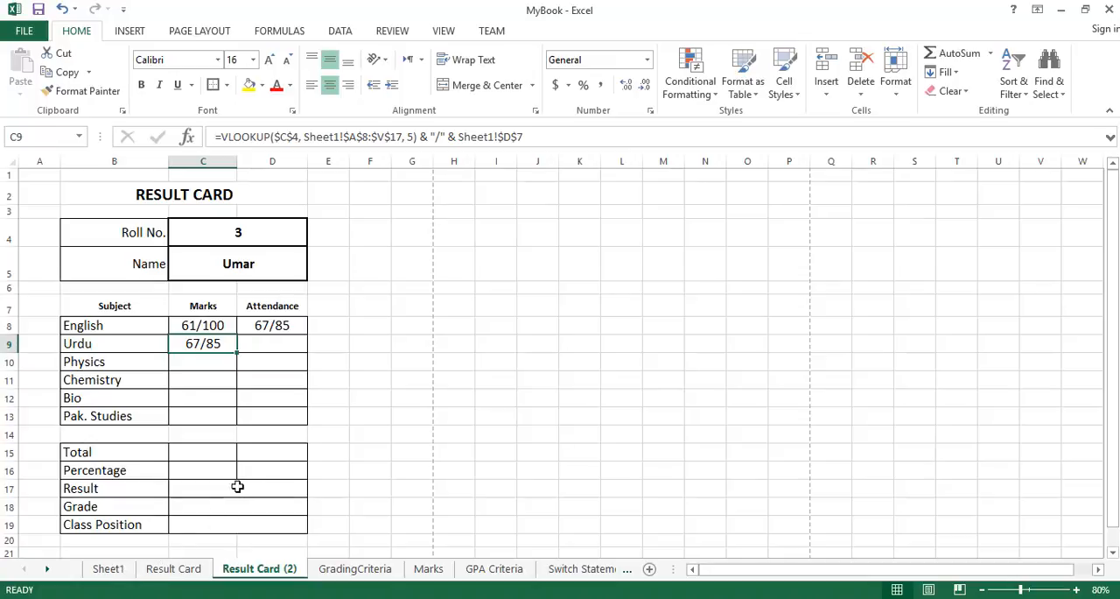
double_click(288, 326)
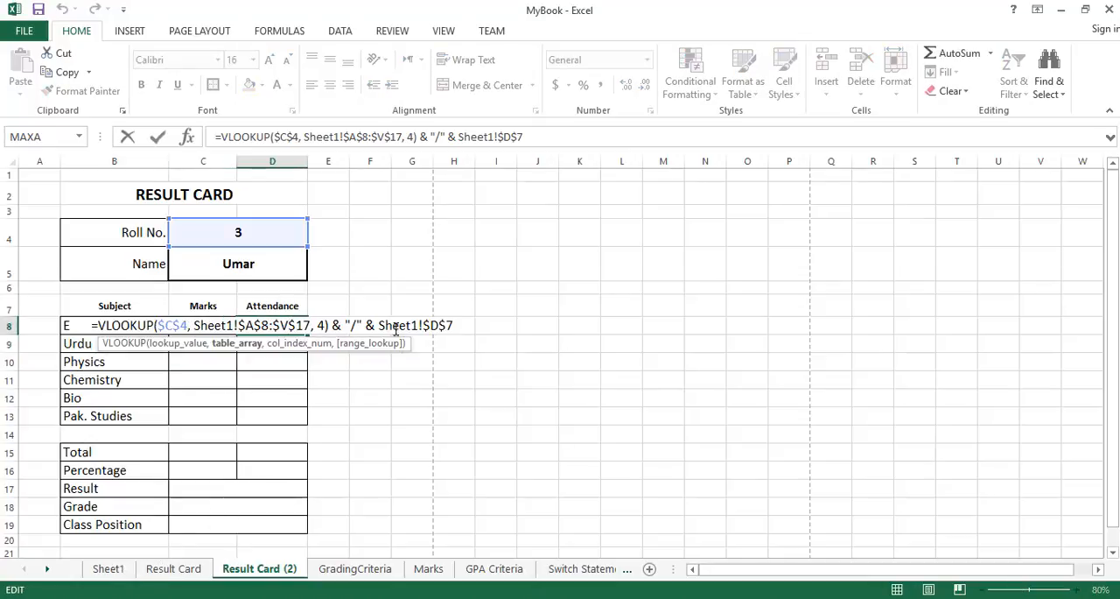
left_click_drag(379, 325, 456, 325)
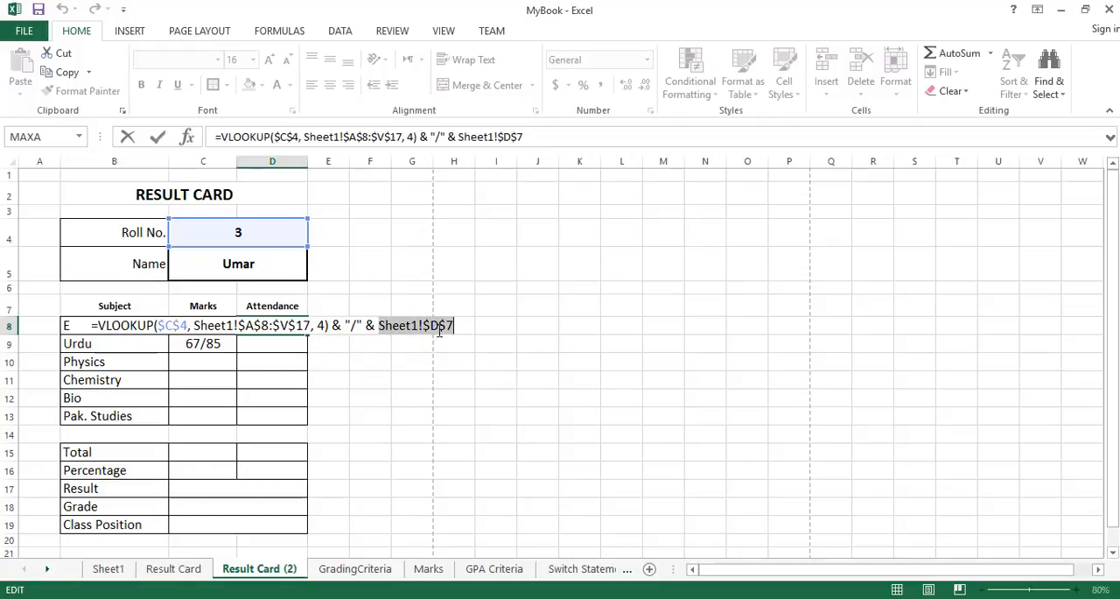
key("Escape")
Change the maximum marks reference in the Urdu marks formula in C9 to Sheet1!$E$7.
left_click(227, 344)
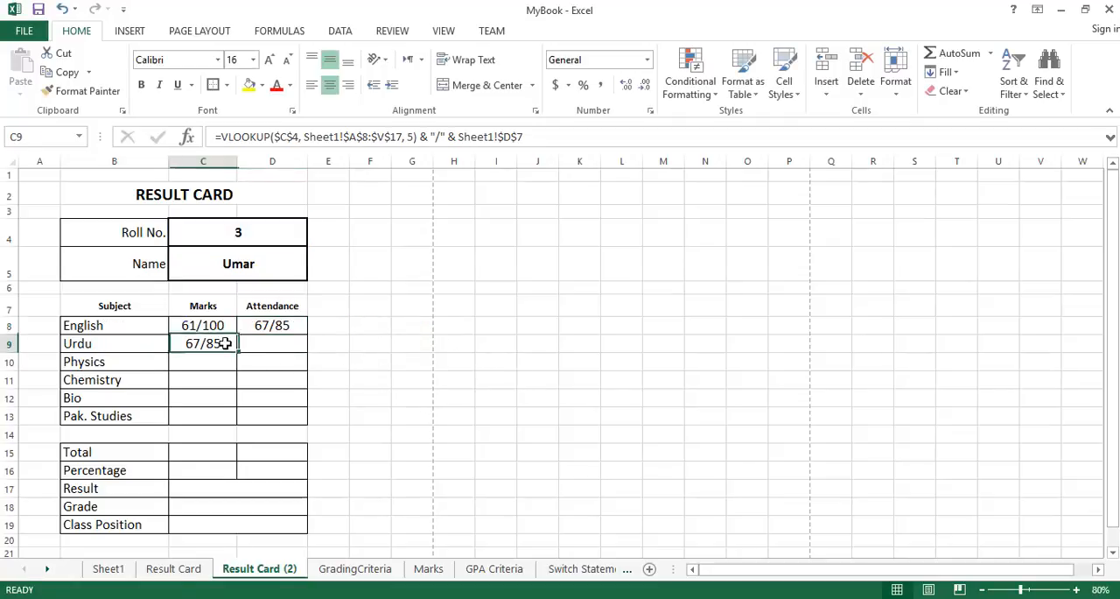
double_click(226, 344)
left_click_drag(363, 343, 370, 343)
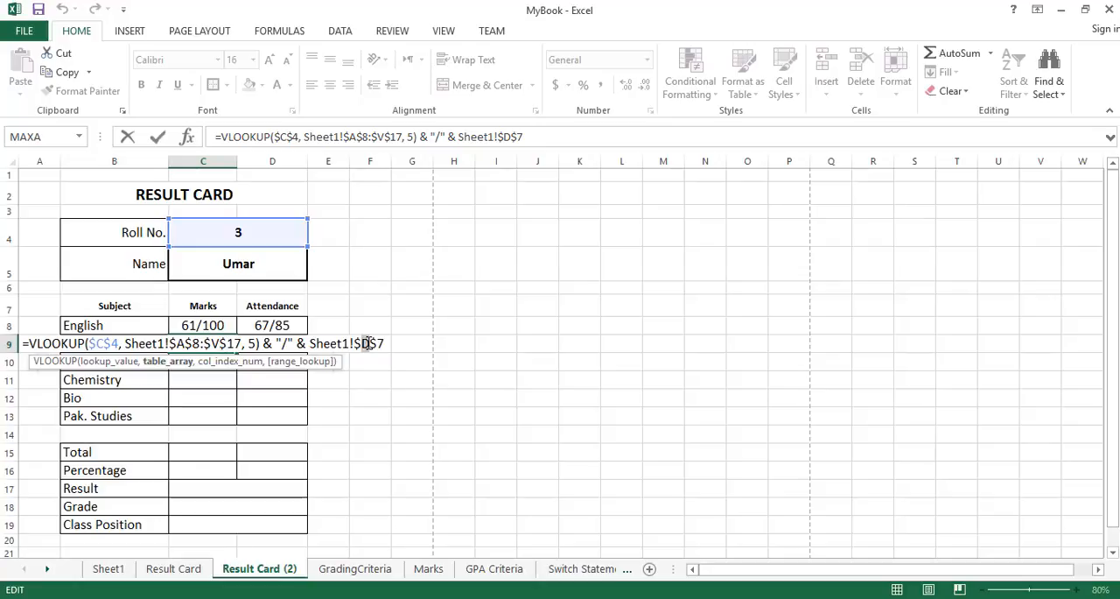
type("e")
key("shift+Left")
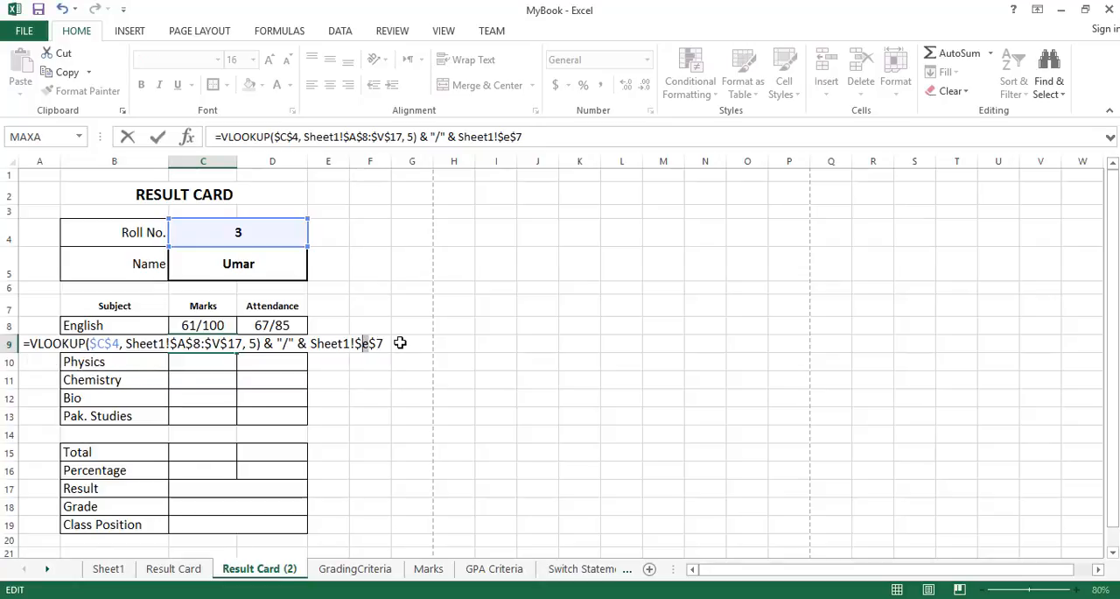
key("Caps_Lock")
type("E")
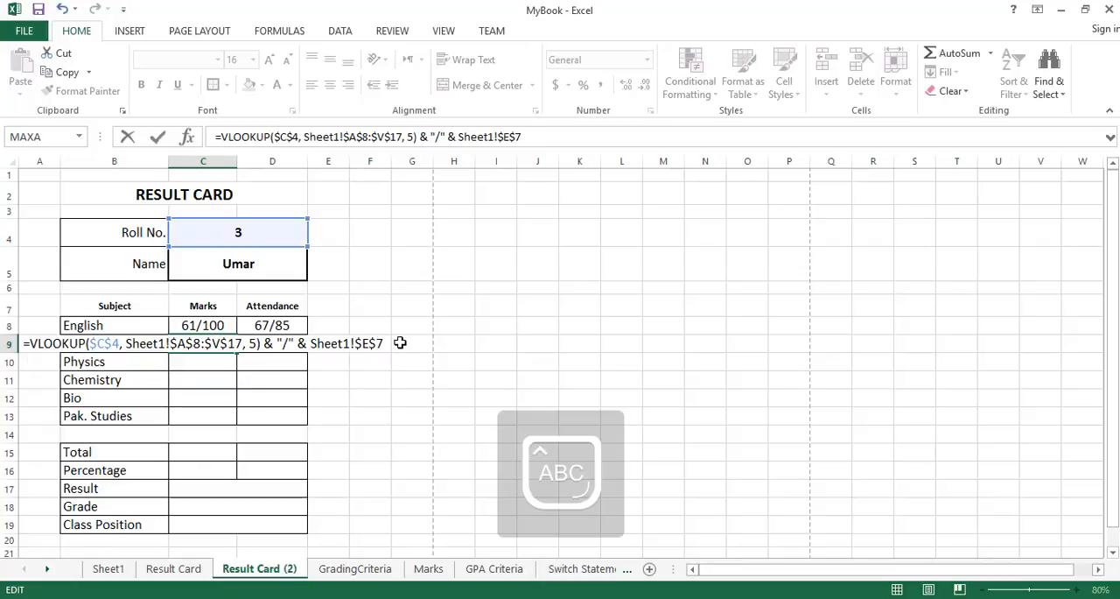
key("Return")
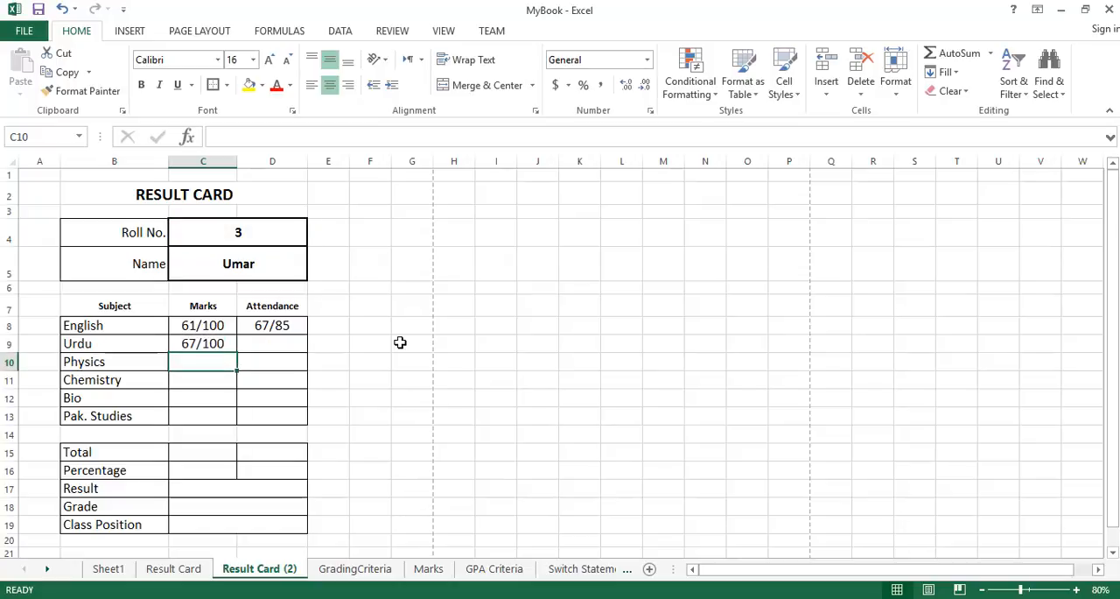
Compare the Urdu maximum marks in Sheet1 with the Urdu marks result on Result Card (2).
left_click(119, 574)
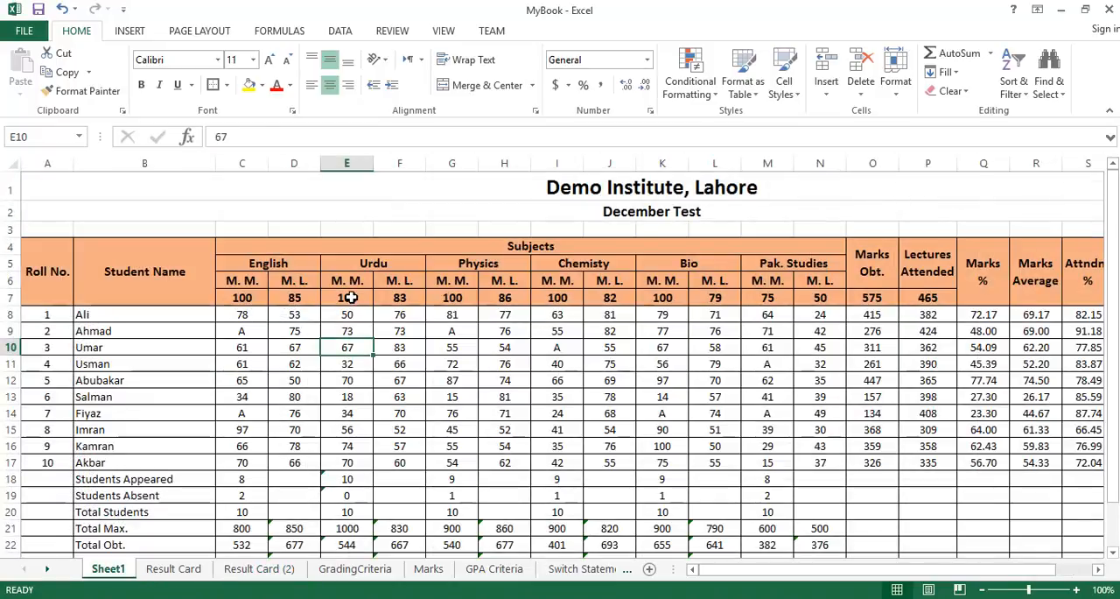
left_click(350, 297)
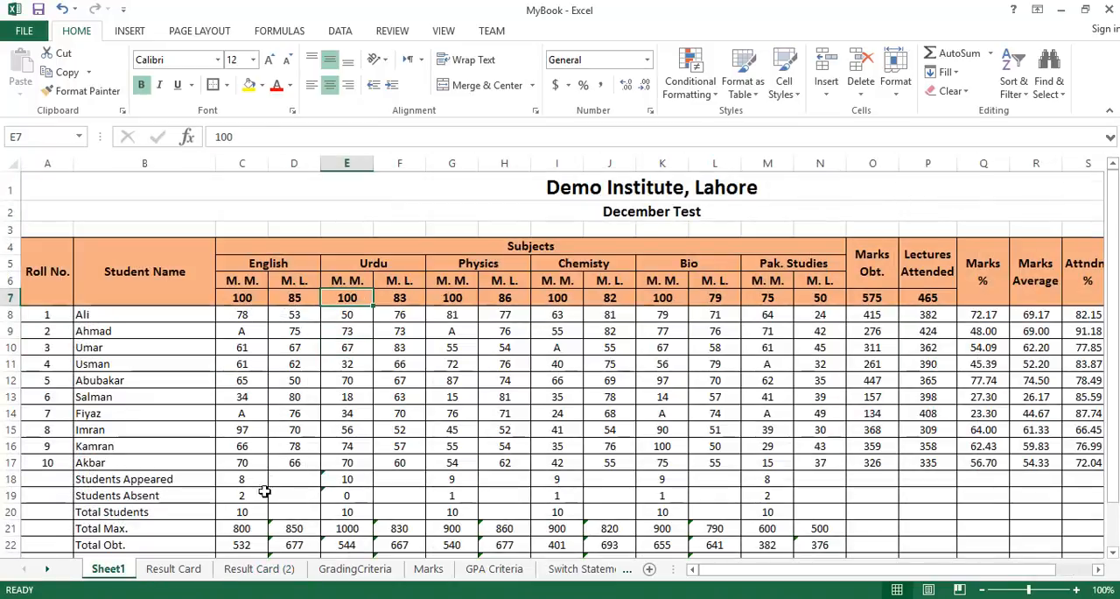
left_click(246, 568)
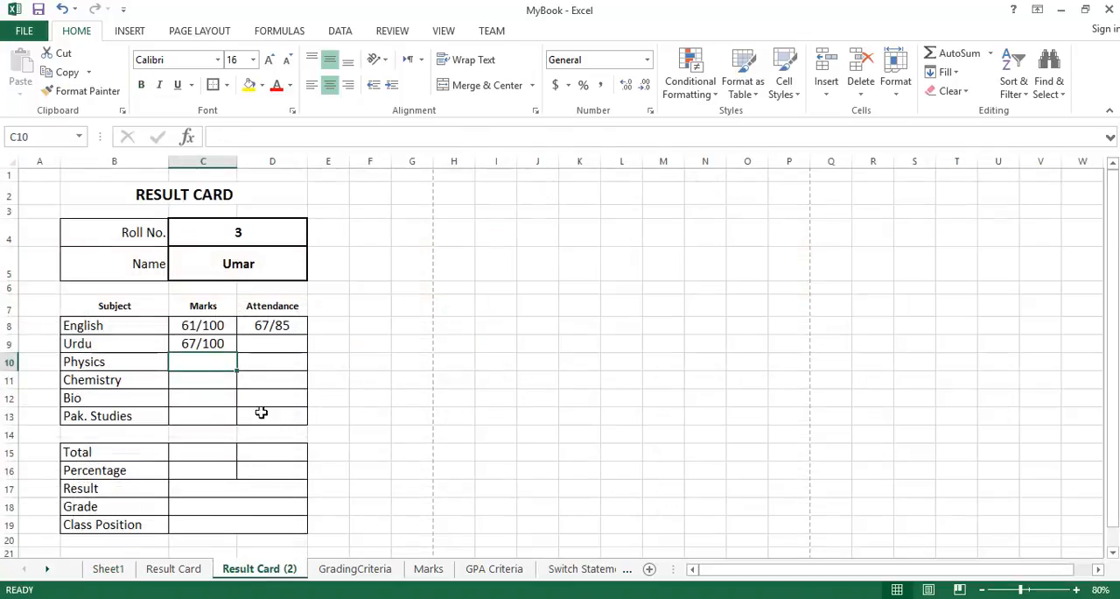
left_click(226, 343)
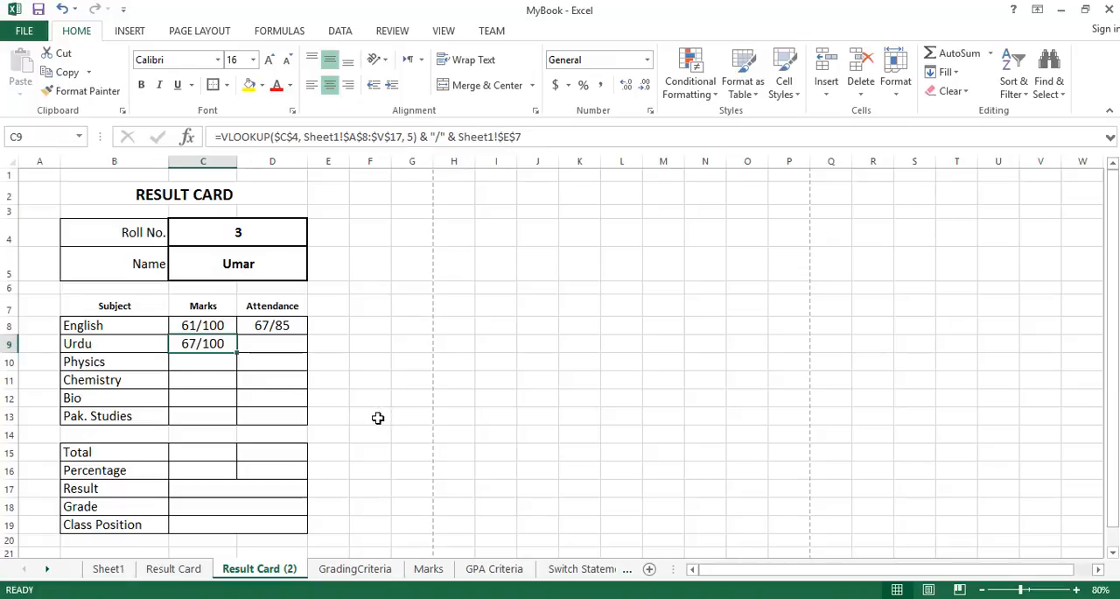
Copy the Urdu marks formula from C9 into D9 and into the marks and attendance cells C10:D13 of the remaining subjects.
key("ctrl+c")
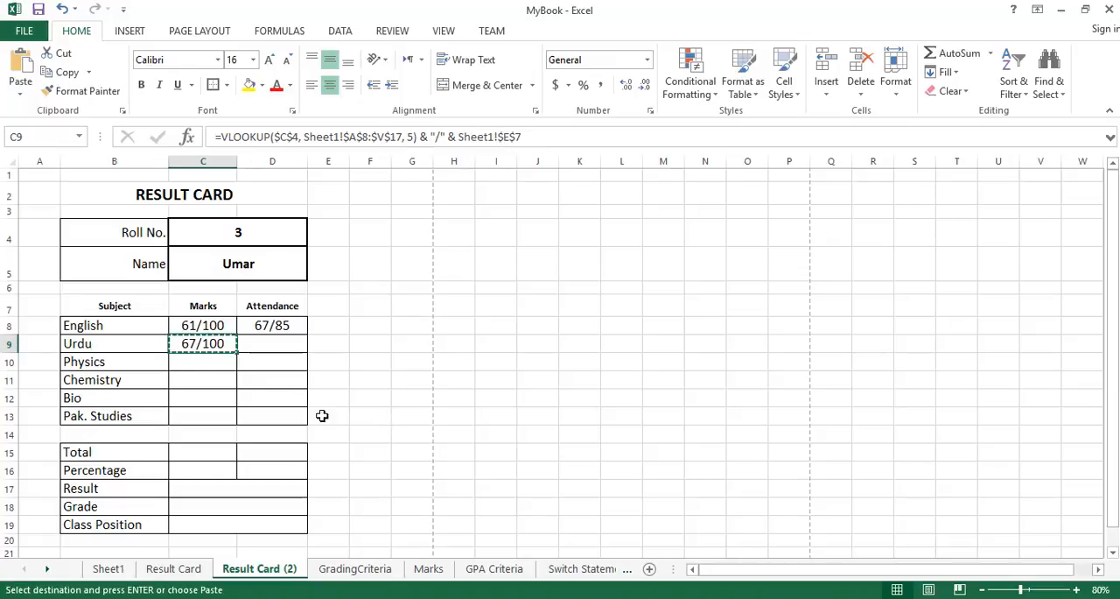
left_click(284, 343)
key("ctrl+v")
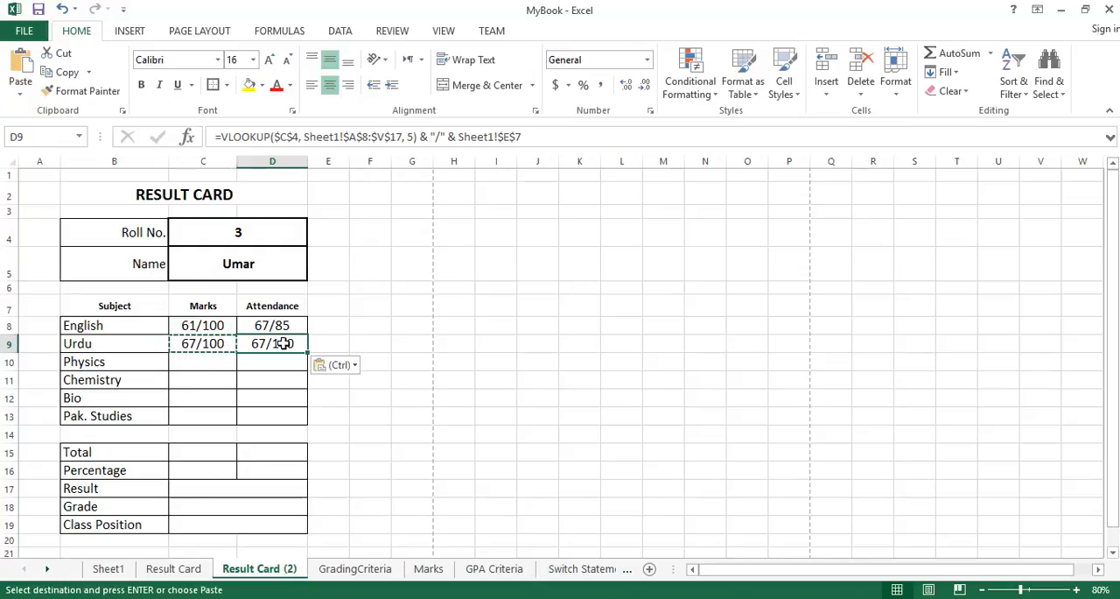
left_click(210, 360)
key("ctrl+v")
left_click(257, 361)
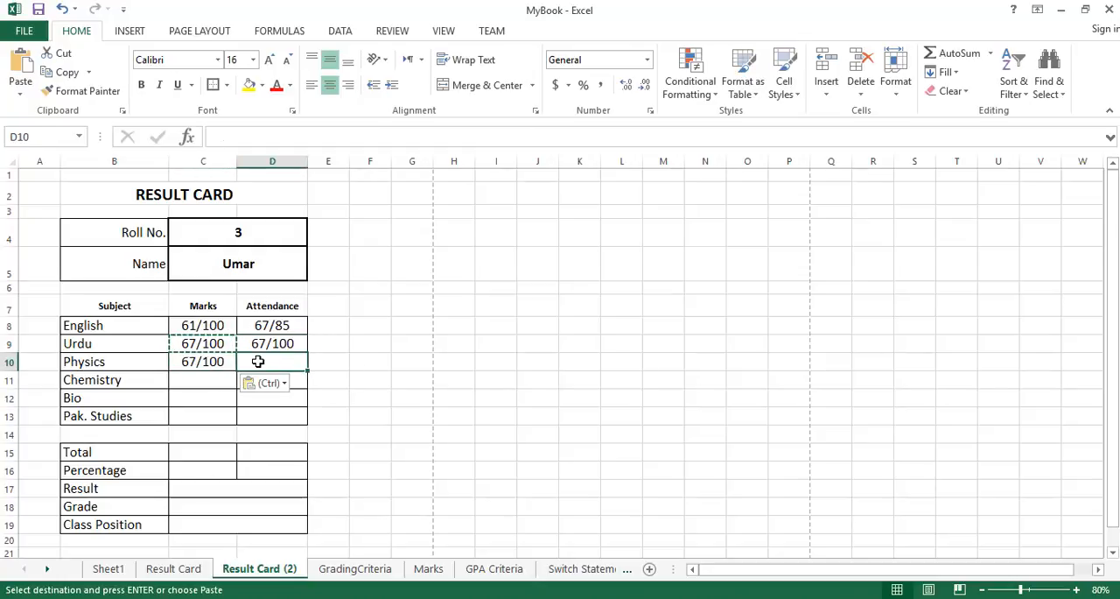
key("ctrl+v")
left_click(211, 380)
key("ctrl+v")
left_click(263, 380)
key("ctrl+v")
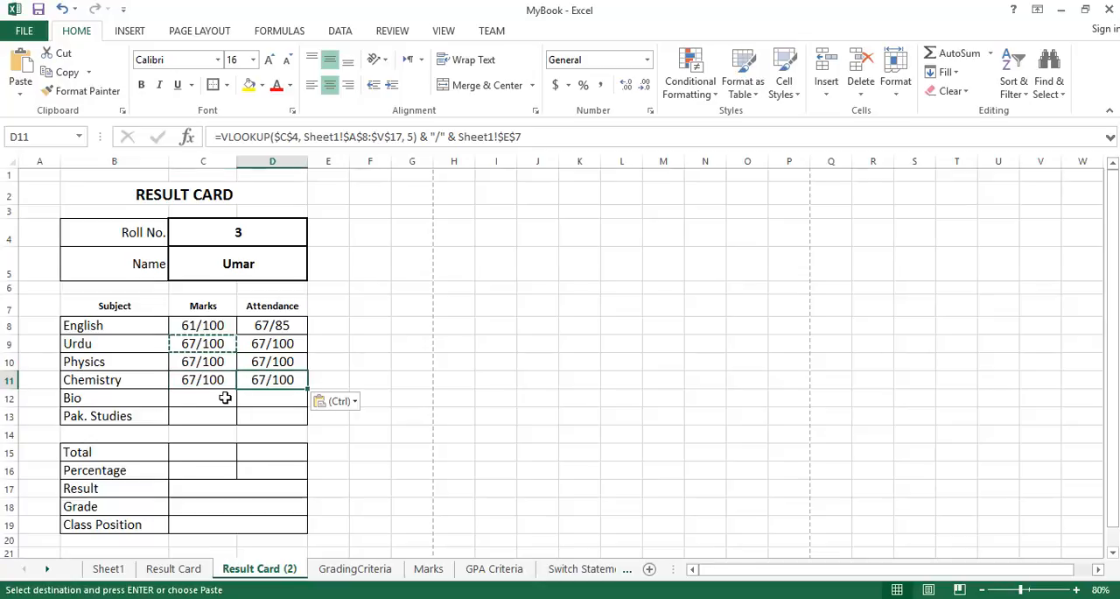
left_click(213, 398)
key("ctrl+v")
left_click(259, 398)
key("ctrl+v")
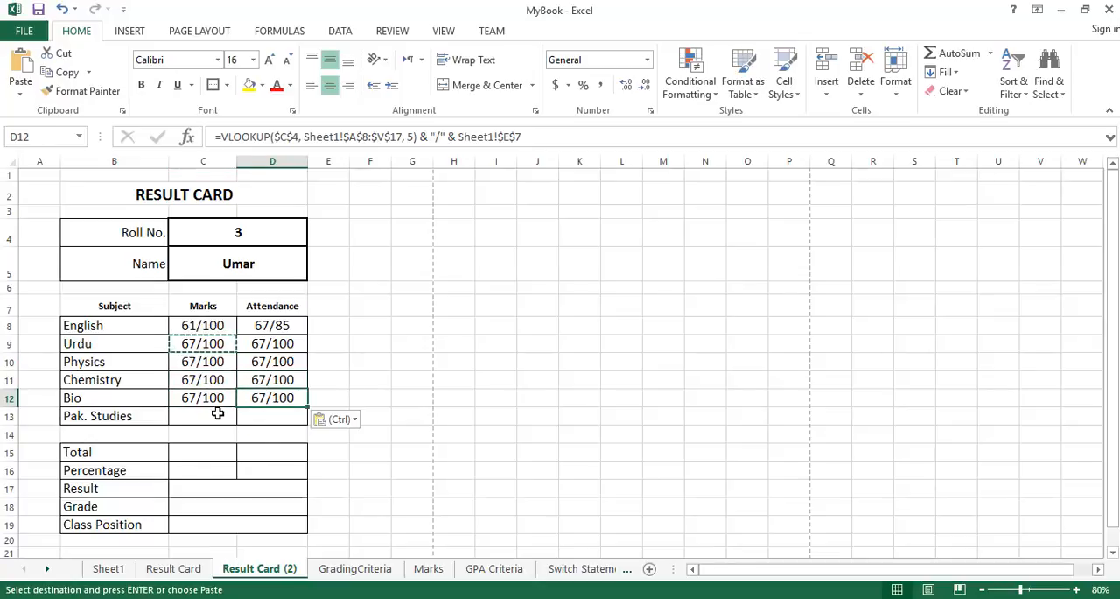
left_click(217, 415)
key("ctrl+v")
left_click(253, 414)
key("ctrl+v")
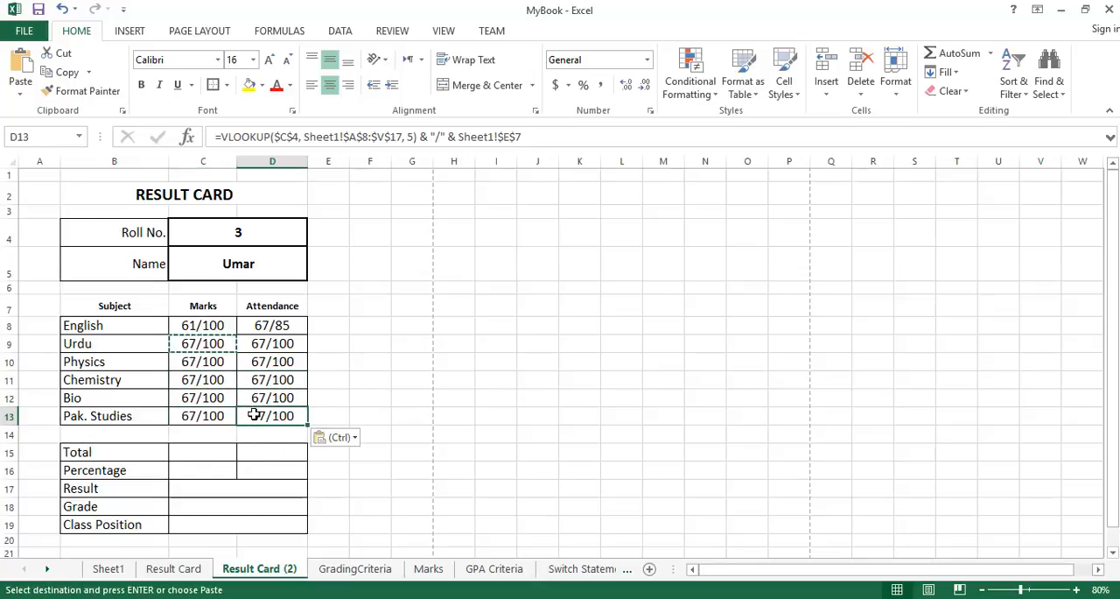
left_click(222, 449)
key("Escape")
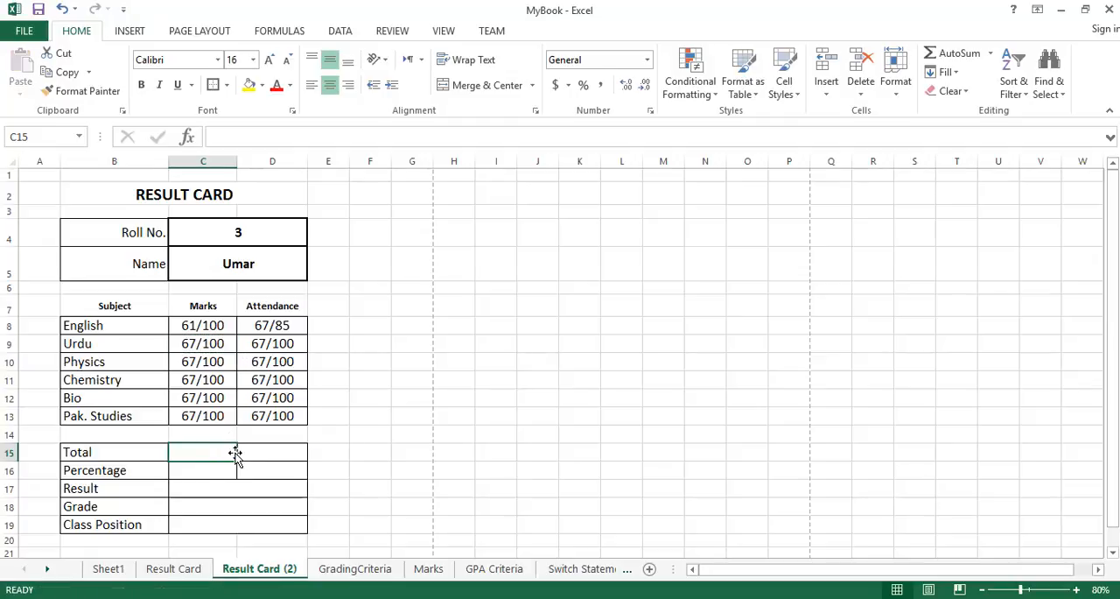
In the Urdu attendance formula in D9, set the column index to 6 and the maximum reference to Sheet1!$F$7.
left_click(259, 344)
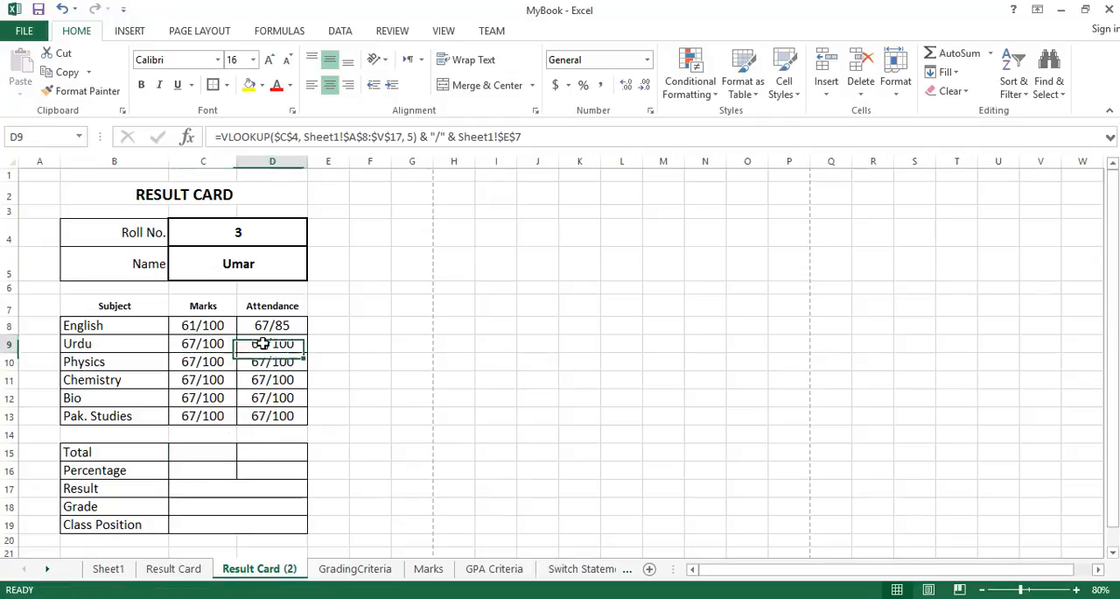
left_click(221, 345)
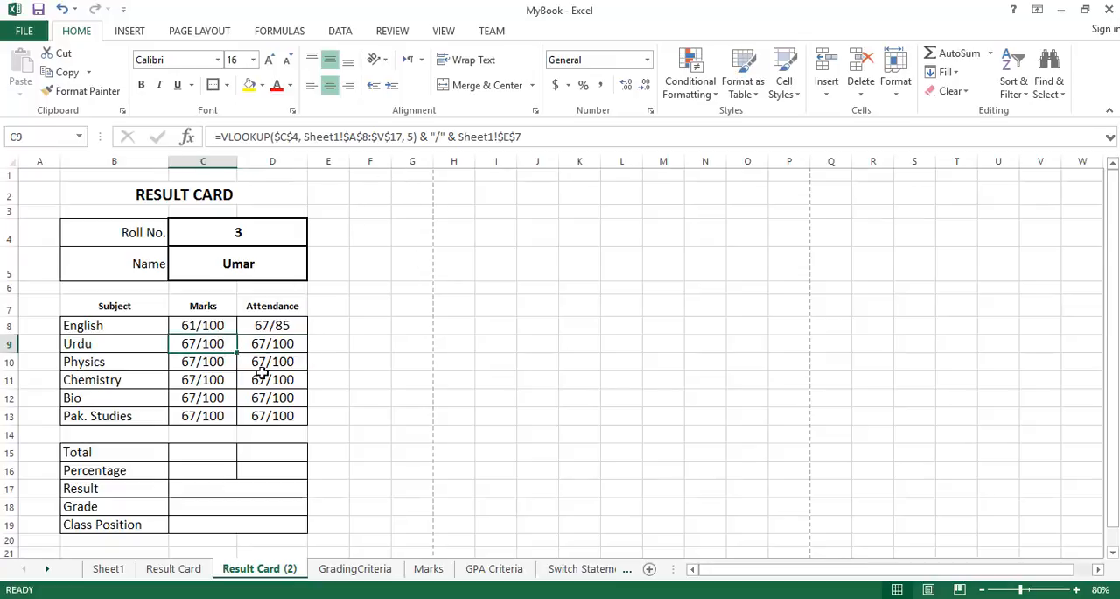
left_click(280, 341)
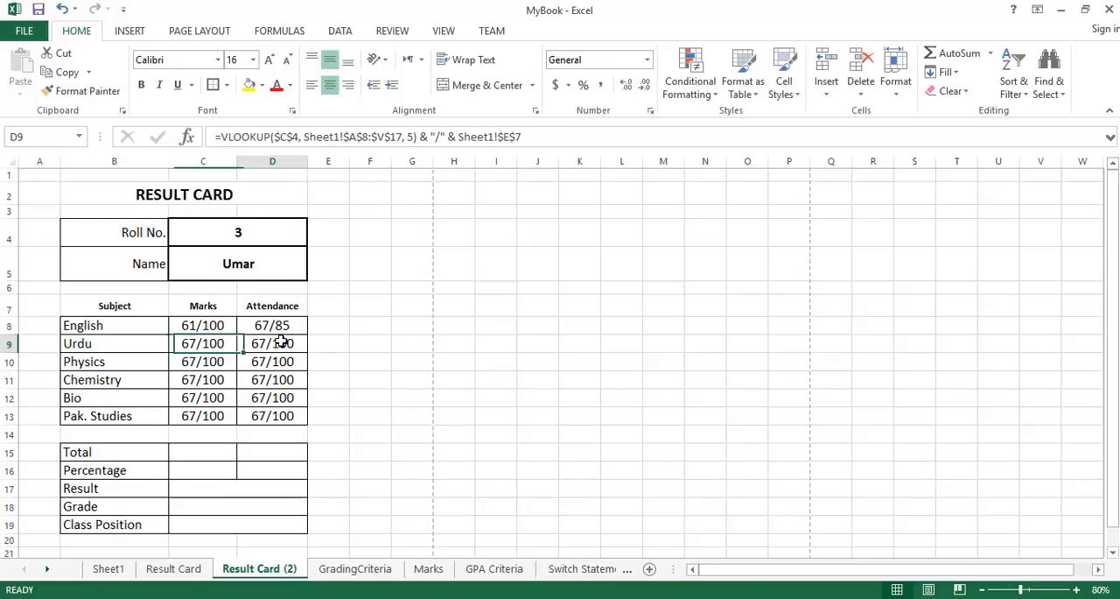
left_click(408, 138)
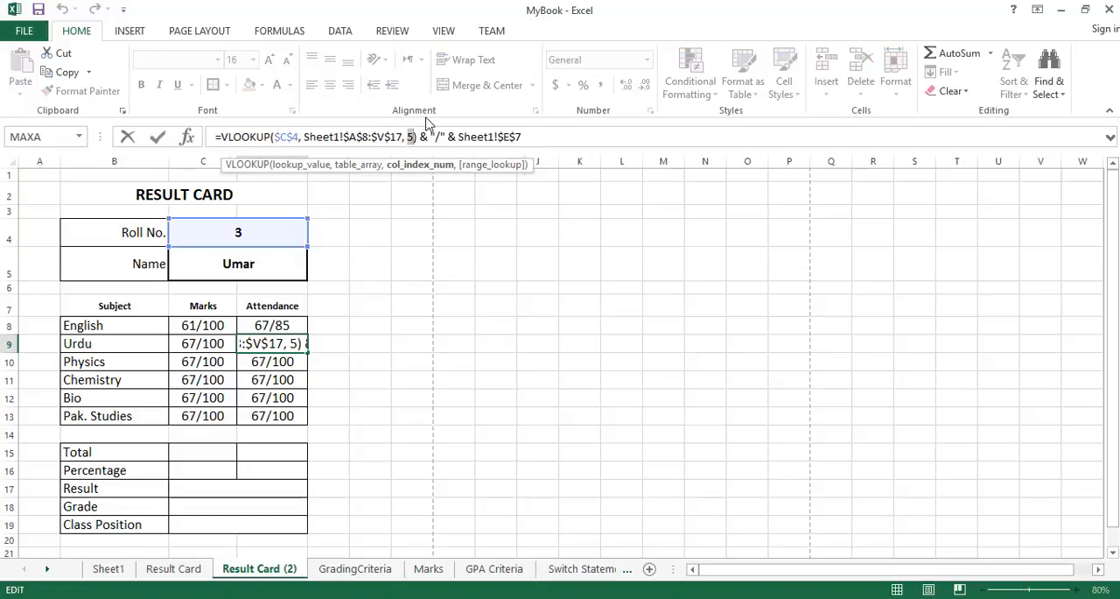
key("BackSpace")
type("6")
key("Right")
key("Right")
key("Right")
key("Right")
key("Right")
key("Right")
key("Right")
key("Right")
key("Right")
key("Right")
key("Right")
key("Right")
key("Right")
key("Right")
key("Right")
key("Right")
key("Right")
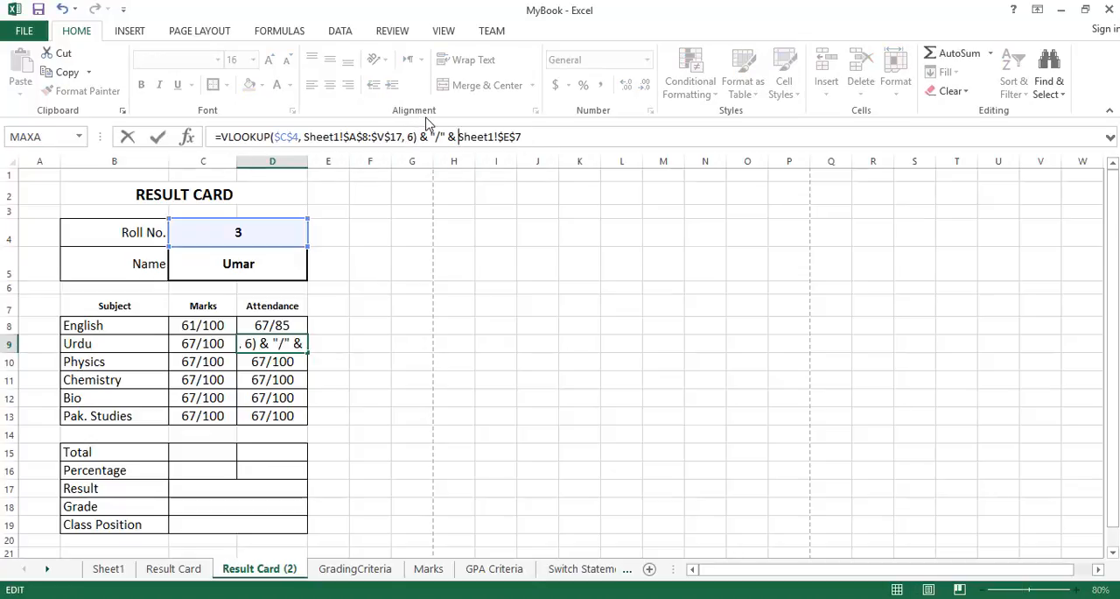
key("Caps_Lock")
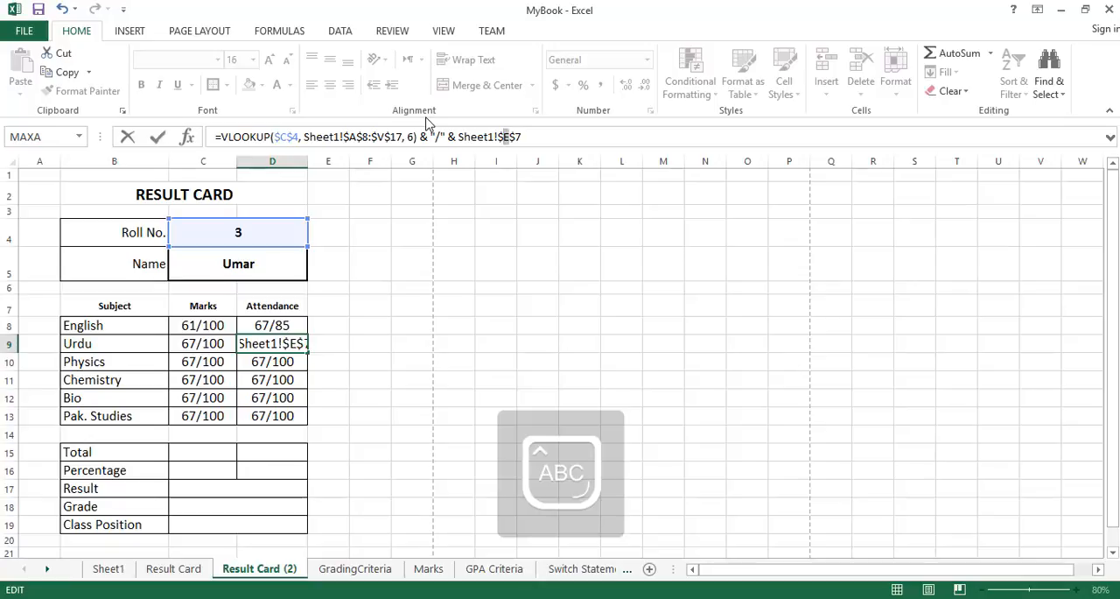
key("Return")
key("Left")
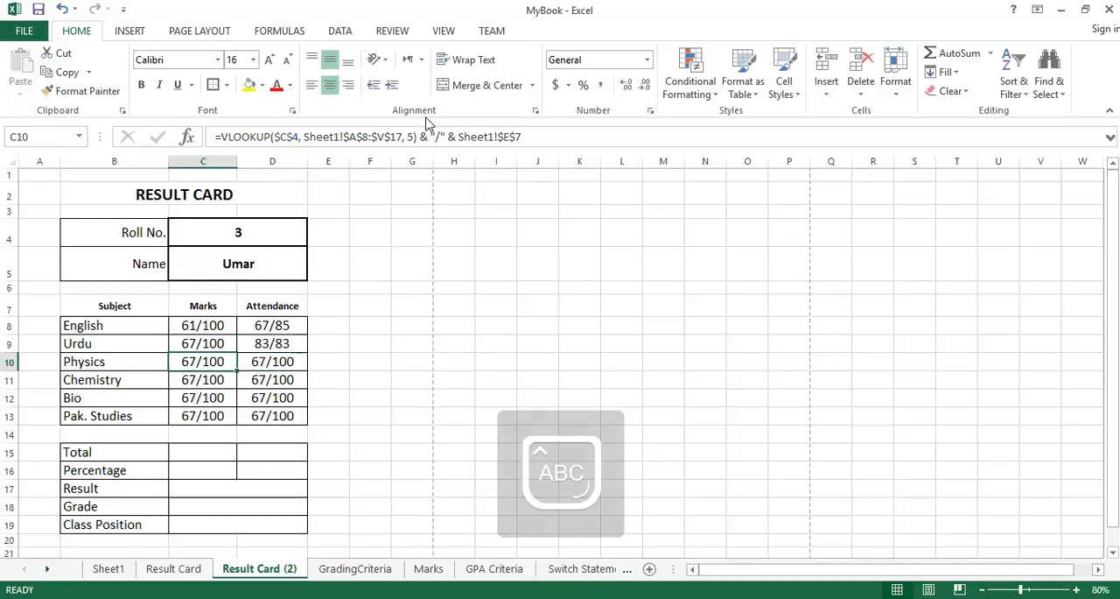
Compare the Urdu attendance for roll number 3 in Sheet1 with the Urdu attendance result on Result Card (2).
left_click(283, 343)
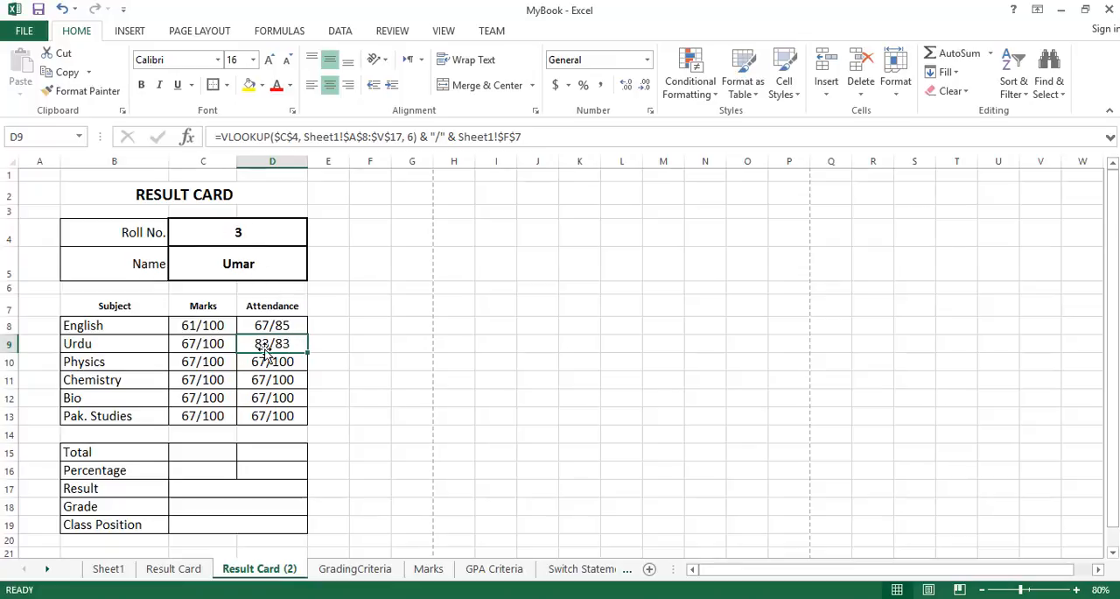
left_click(128, 578)
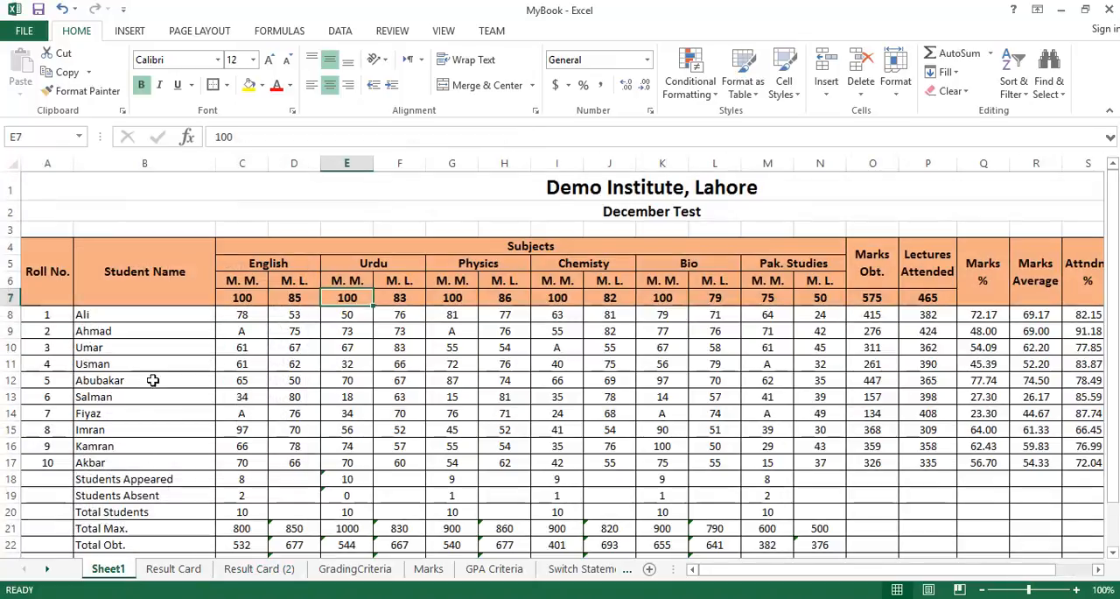
left_click_drag(51, 348, 263, 348)
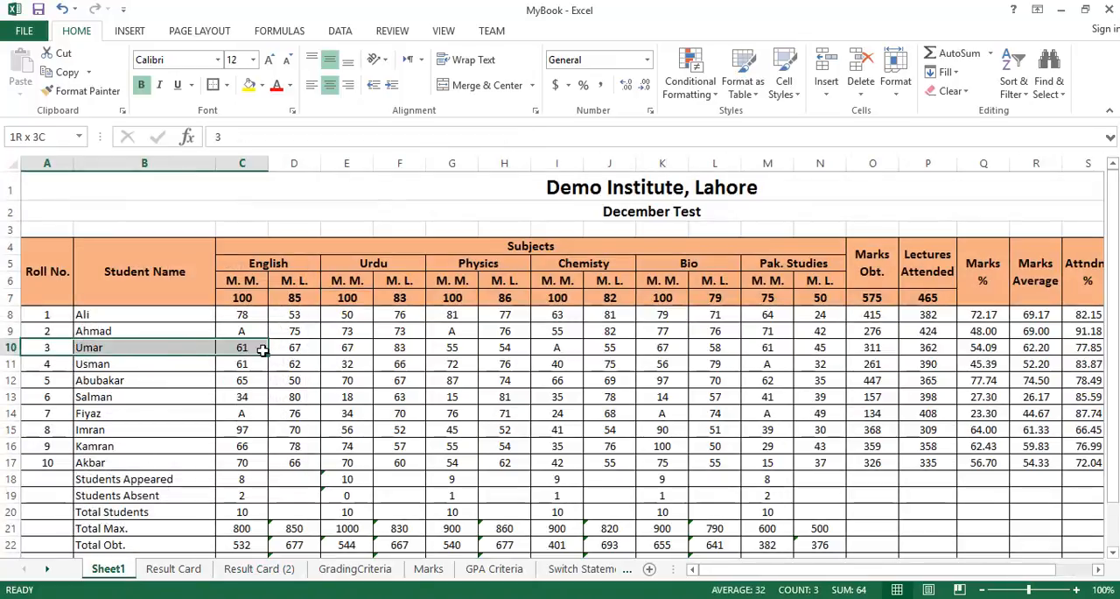
left_click(411, 348)
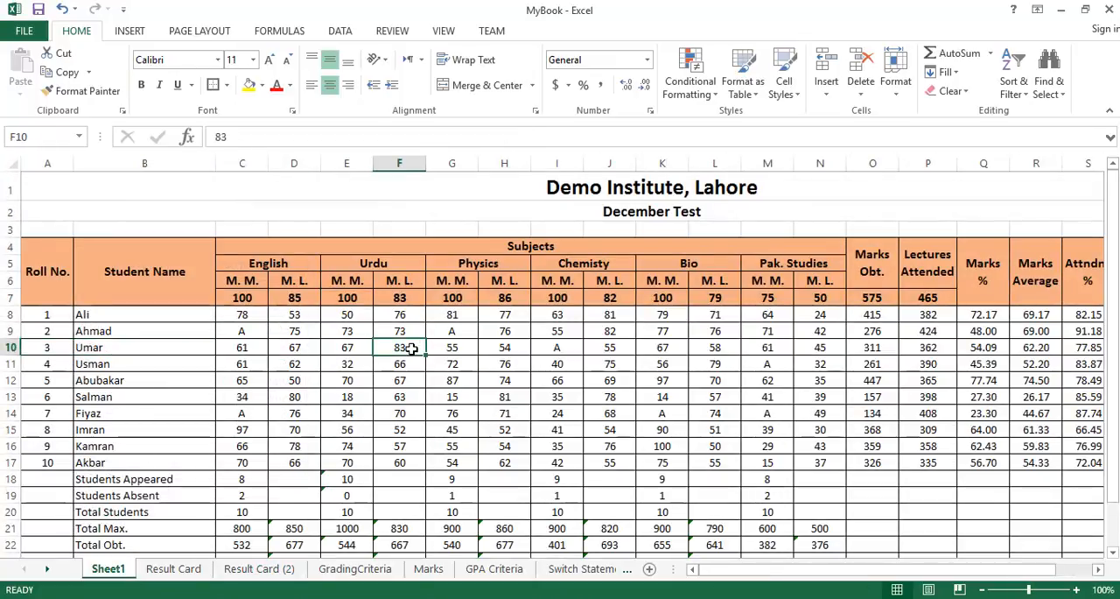
left_click(254, 569)
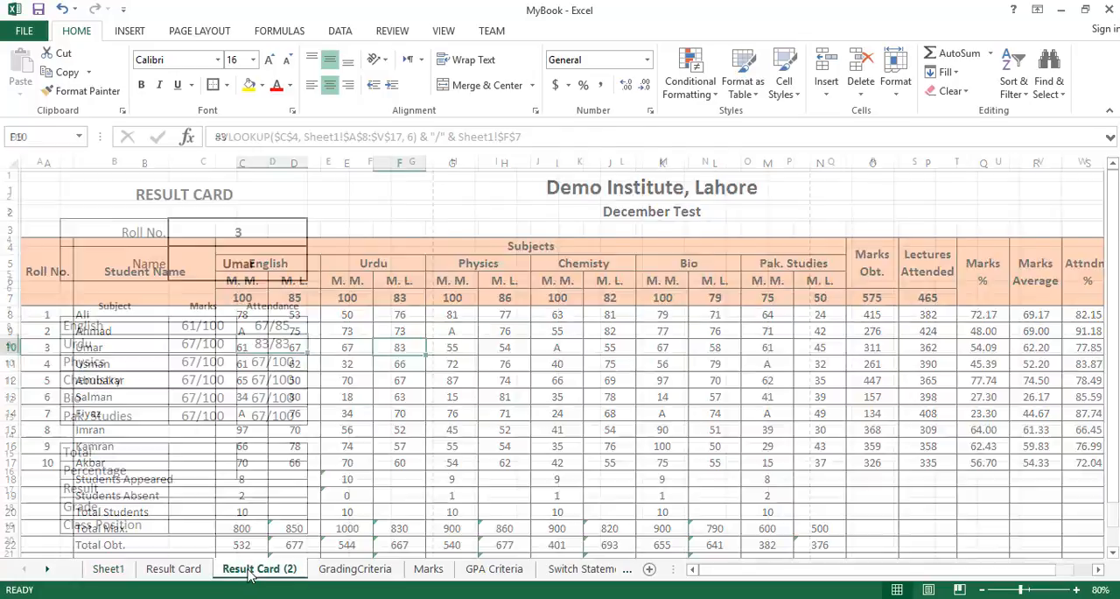
left_click(225, 358)
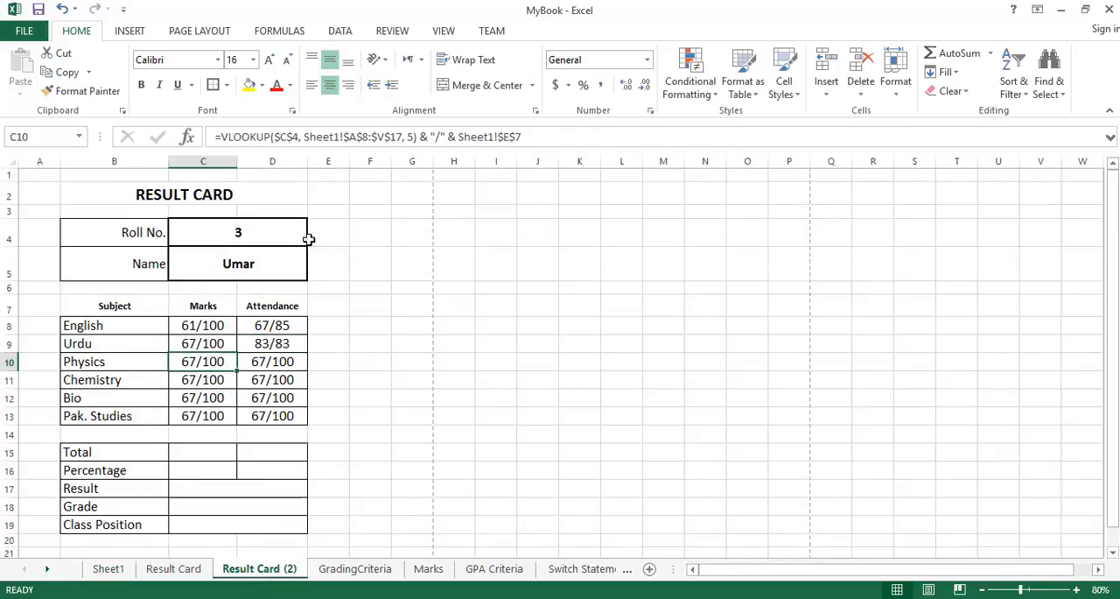
left_click(284, 343)
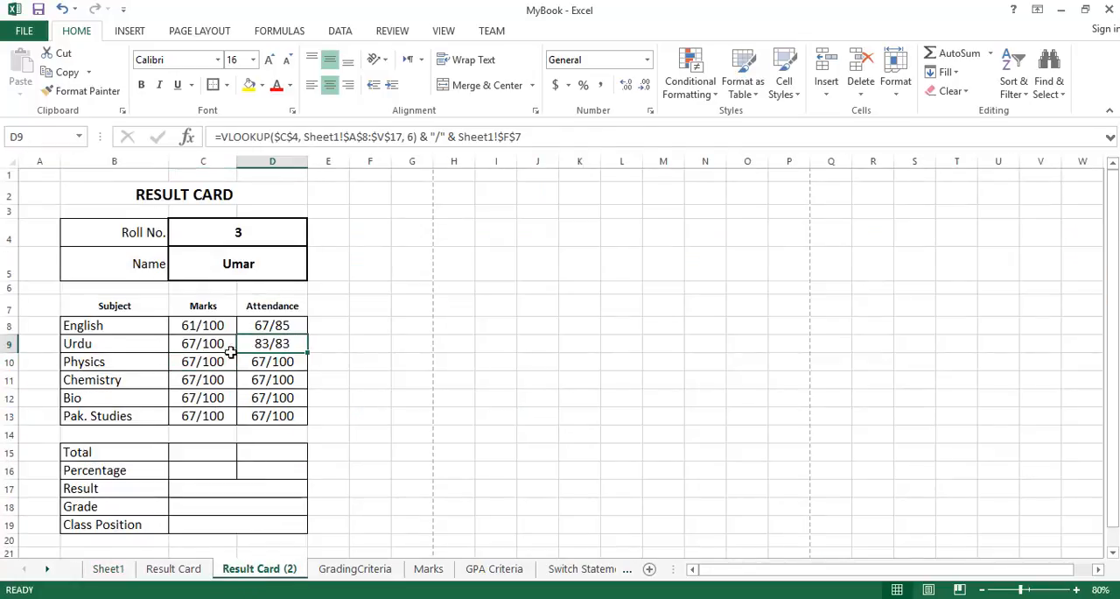
Change the column indexes in C10 and D10 to fetch the Physics marks and Physics attendance from Sheet1.
left_click(215, 362)
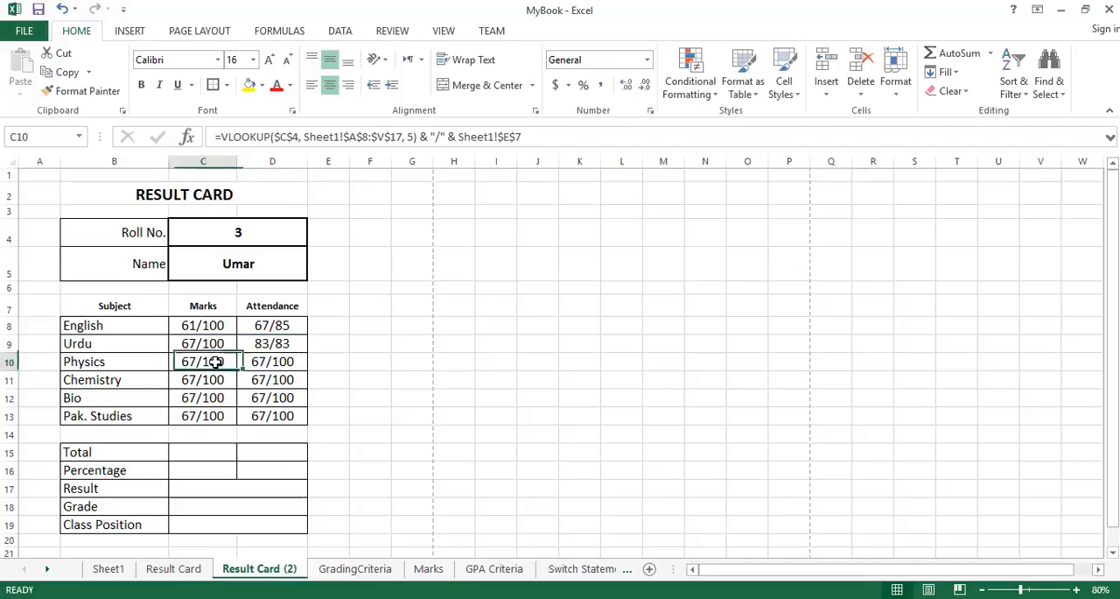
left_click(407, 138)
key("Right")
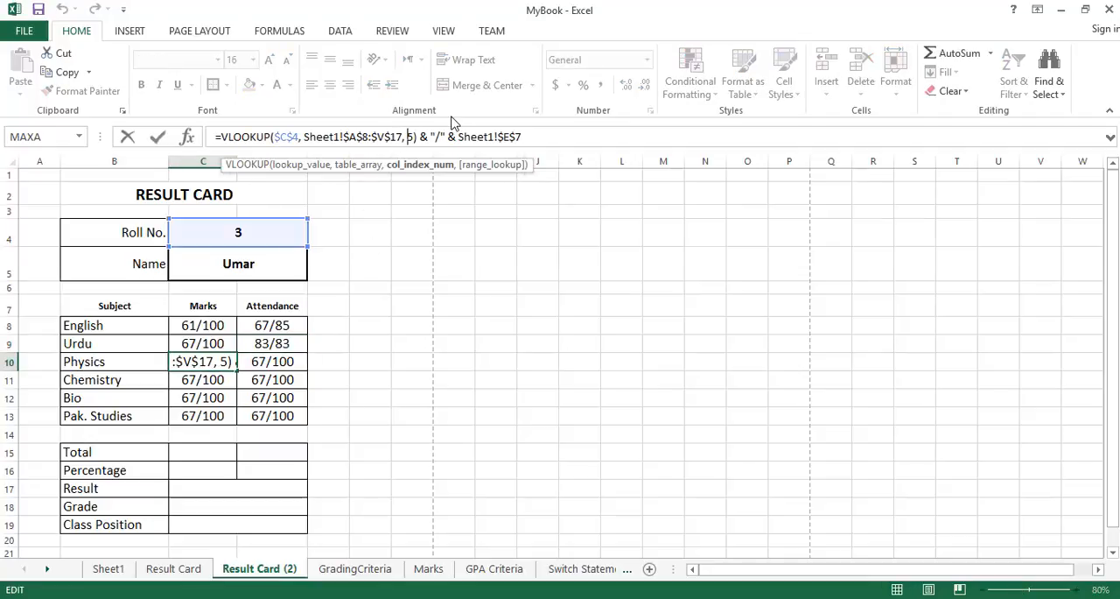
key("Return")
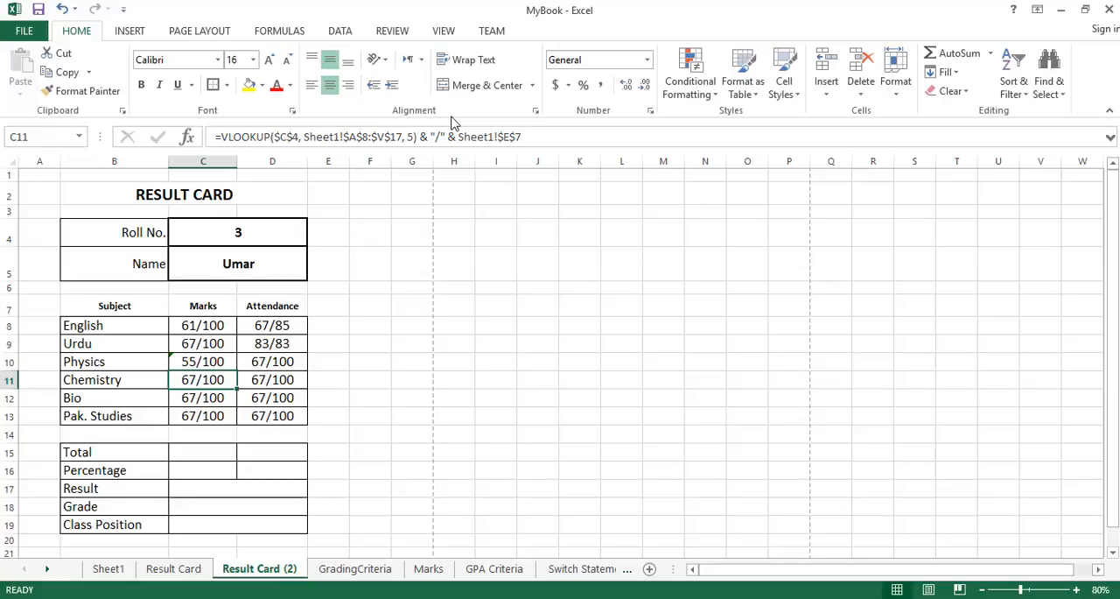
left_click(272, 362)
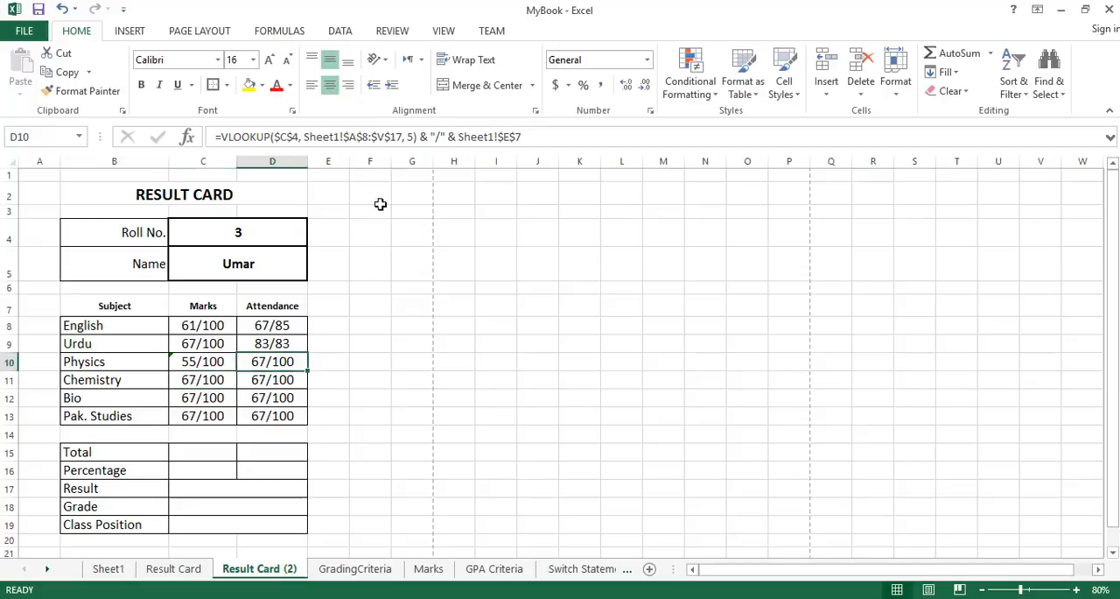
left_click(409, 136)
key("Return")
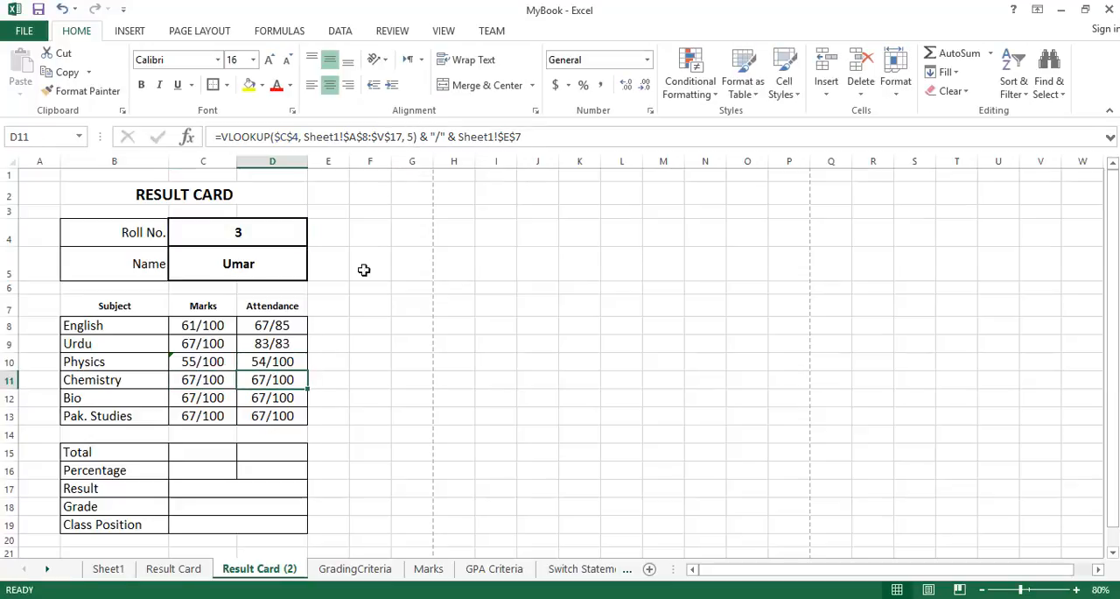
Set the column index to 9 in the Chemistry marks formula in C11 and to 10 in the Chemistry attendance formula in D11.
left_click(219, 379)
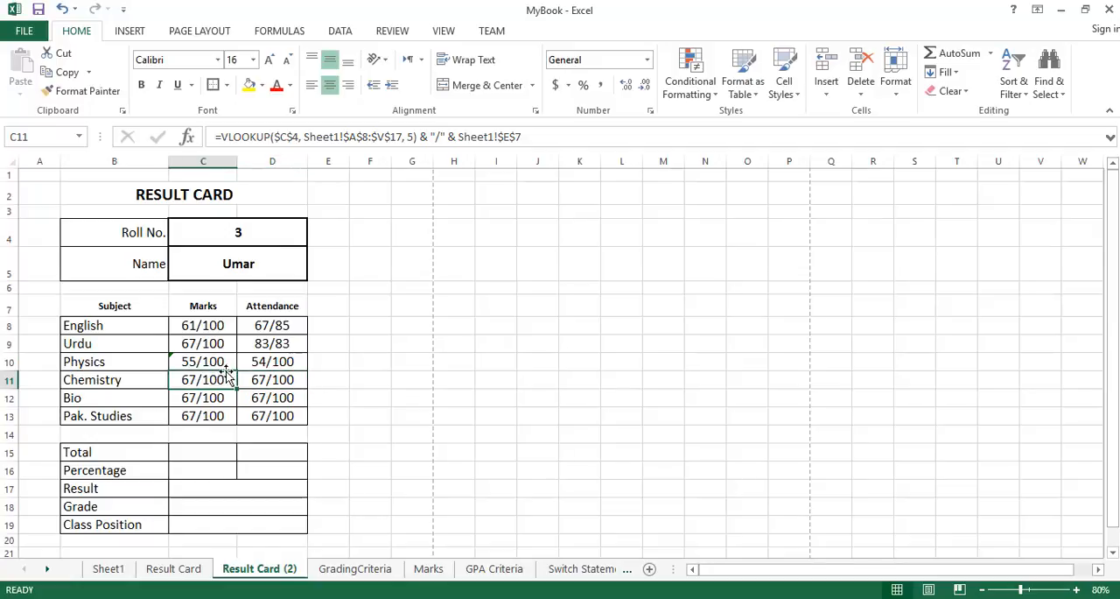
left_click(267, 362)
left_click(221, 383)
left_click_drag(408, 135, 413, 135)
type("9")
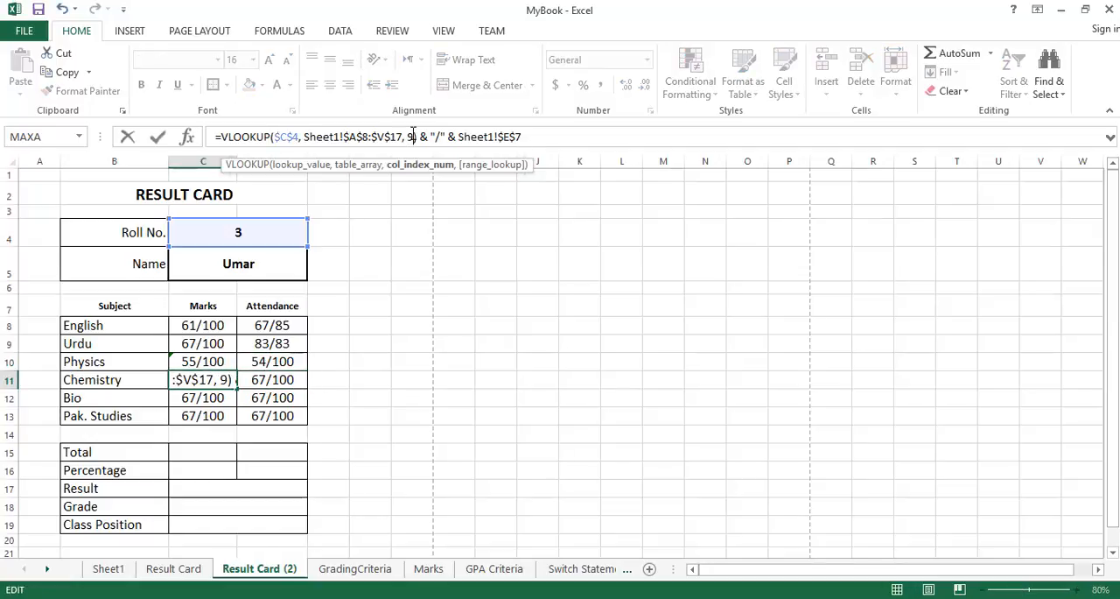
key("Return")
left_click(295, 376)
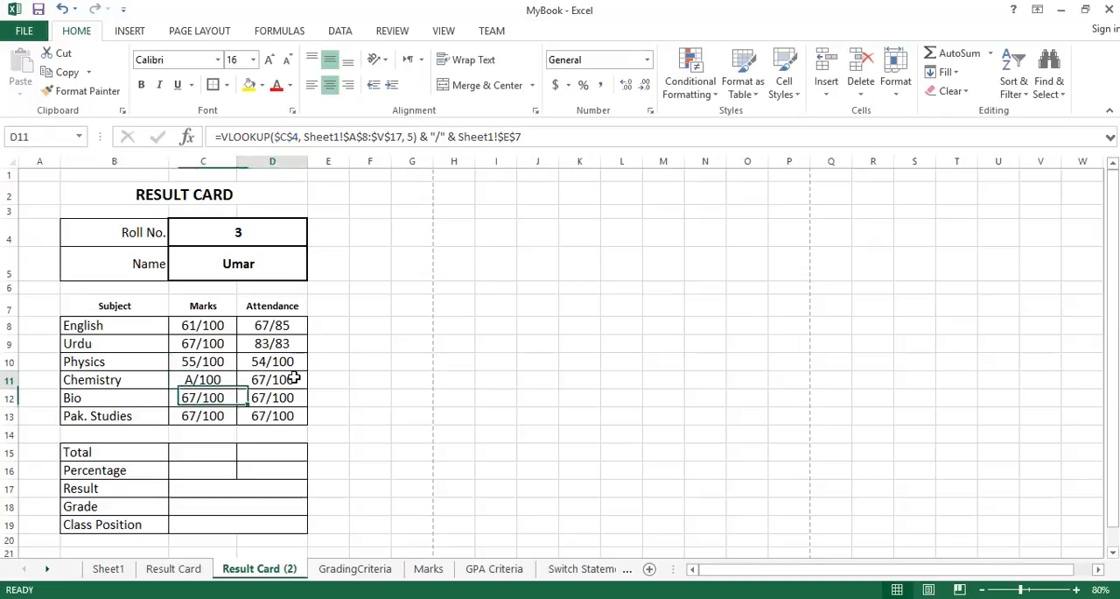
left_click(412, 137)
key("BackSpace")
type("5")
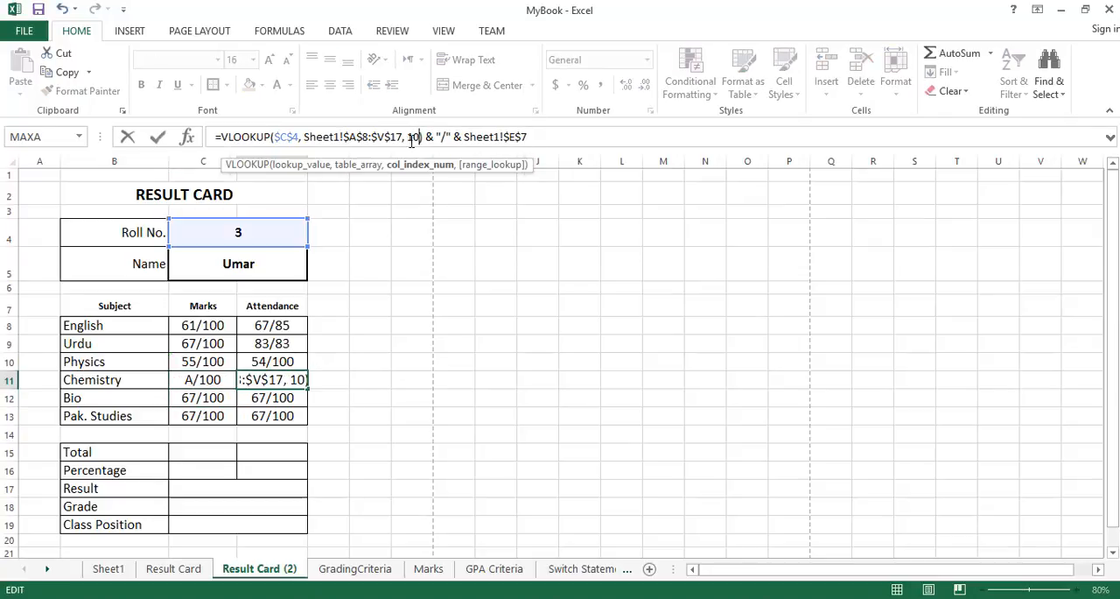
key("Return")
Set the Bio marks column index in C12 to 11 and change the one in D12 to fetch the Bio attendance.
left_click(223, 400)
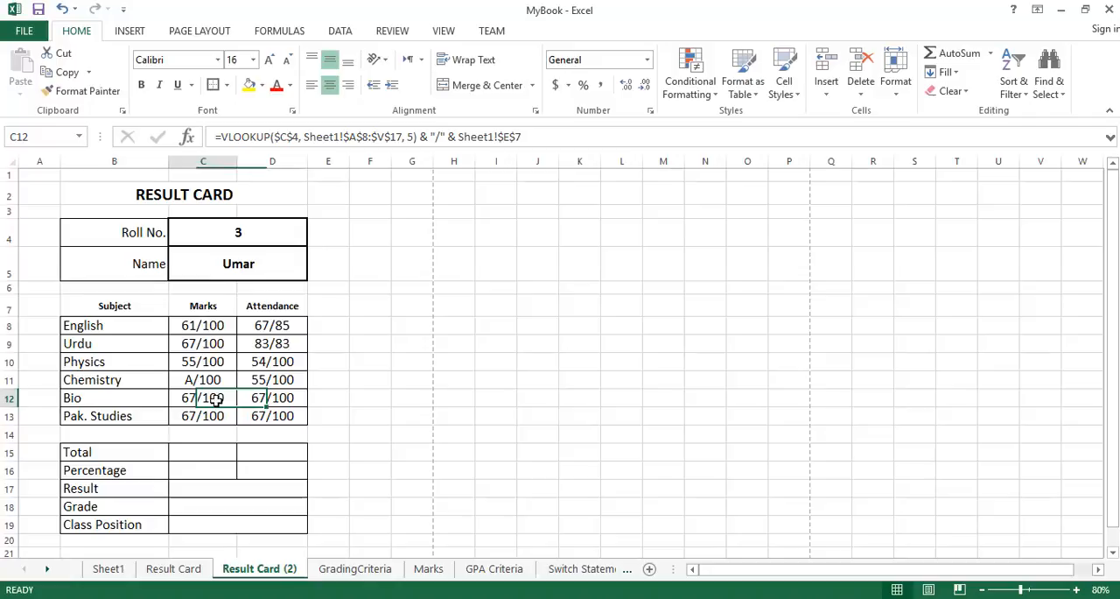
left_click(412, 137)
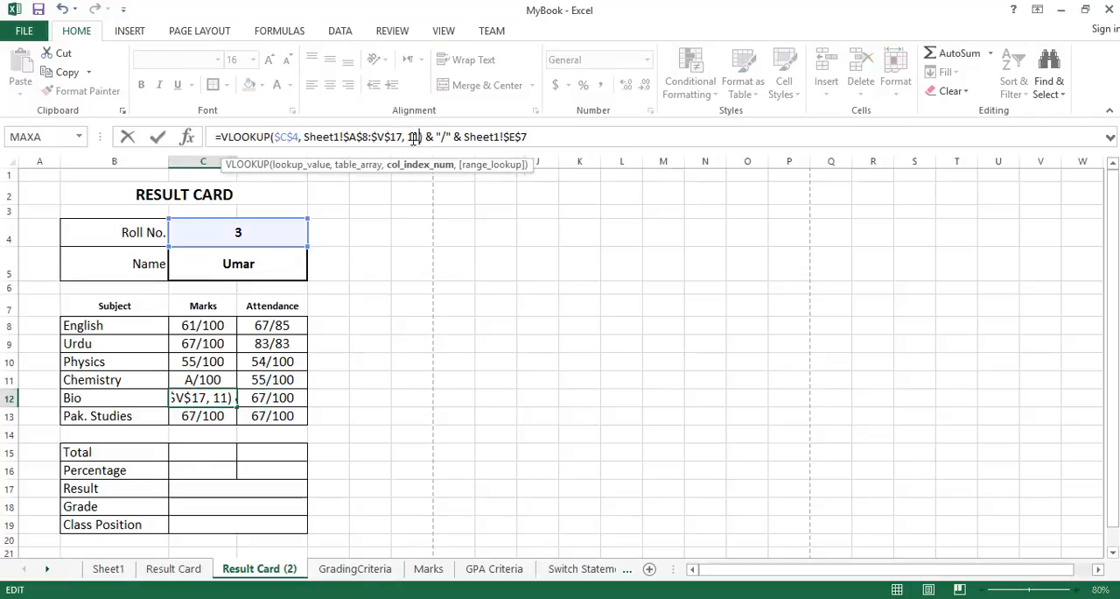
key("Return")
left_click(289, 398)
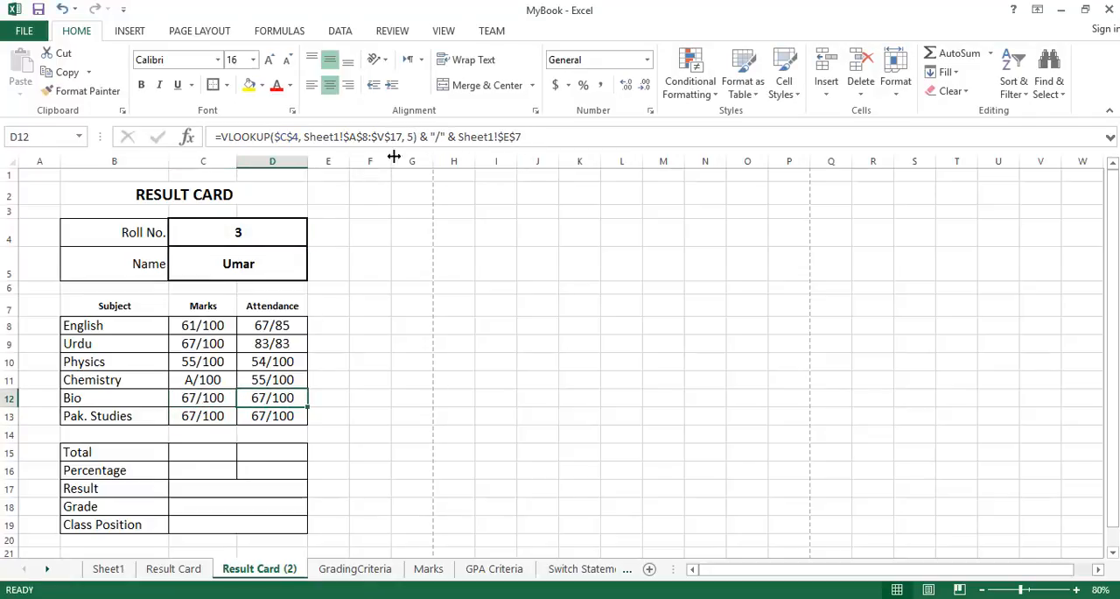
left_click(414, 138)
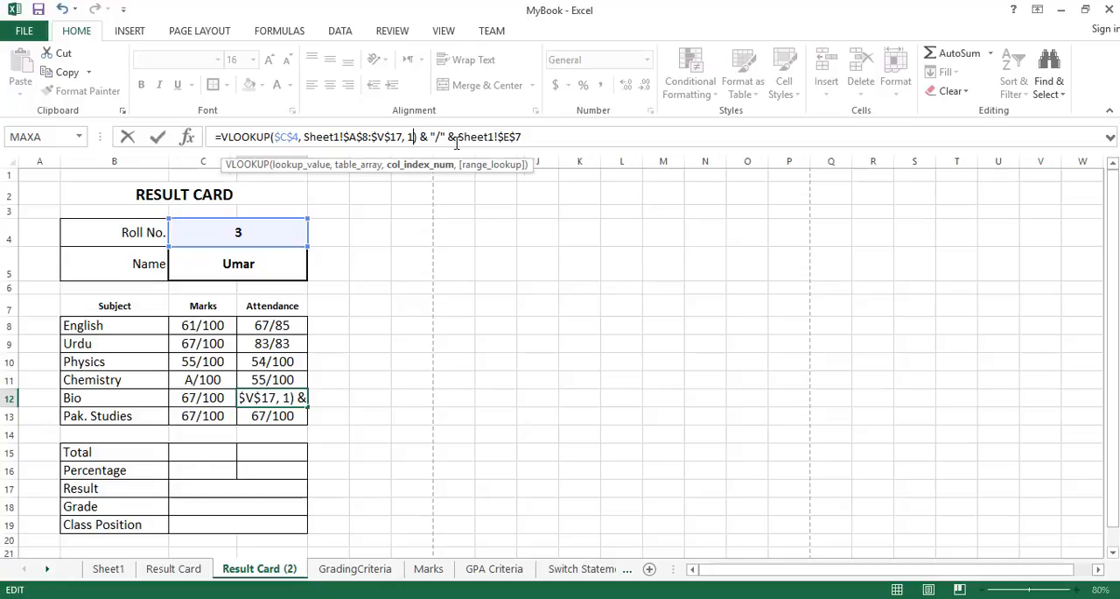
type(")")
key("Return")
Set the column index to 13 in the Pak. Studies marks formula in C13 and to 14 in the attendance formula in D13.
left_click(210, 418)
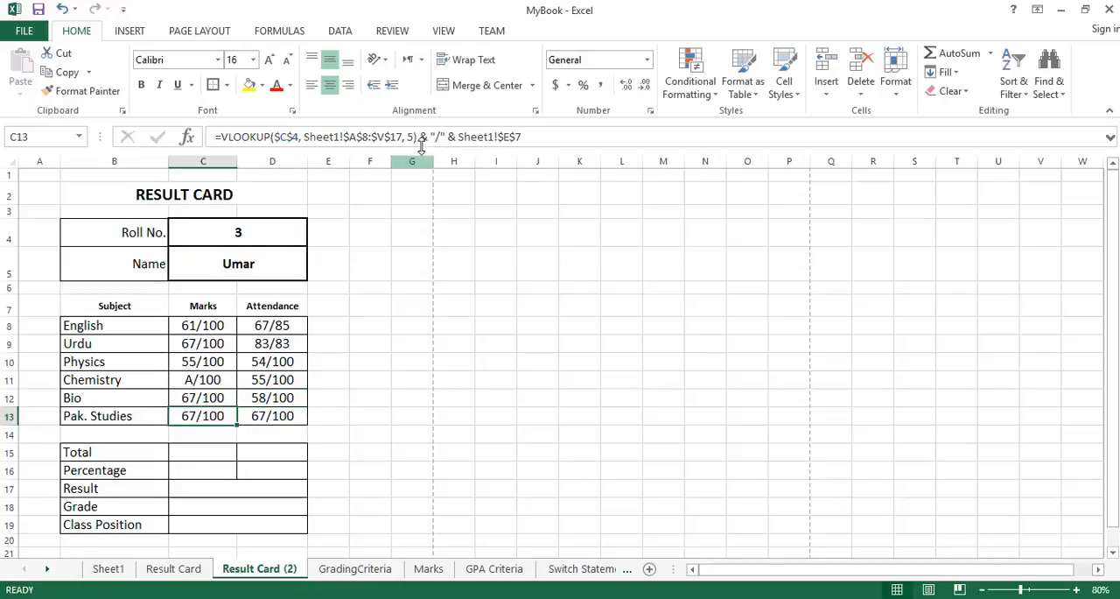
left_click(411, 137)
type(")")
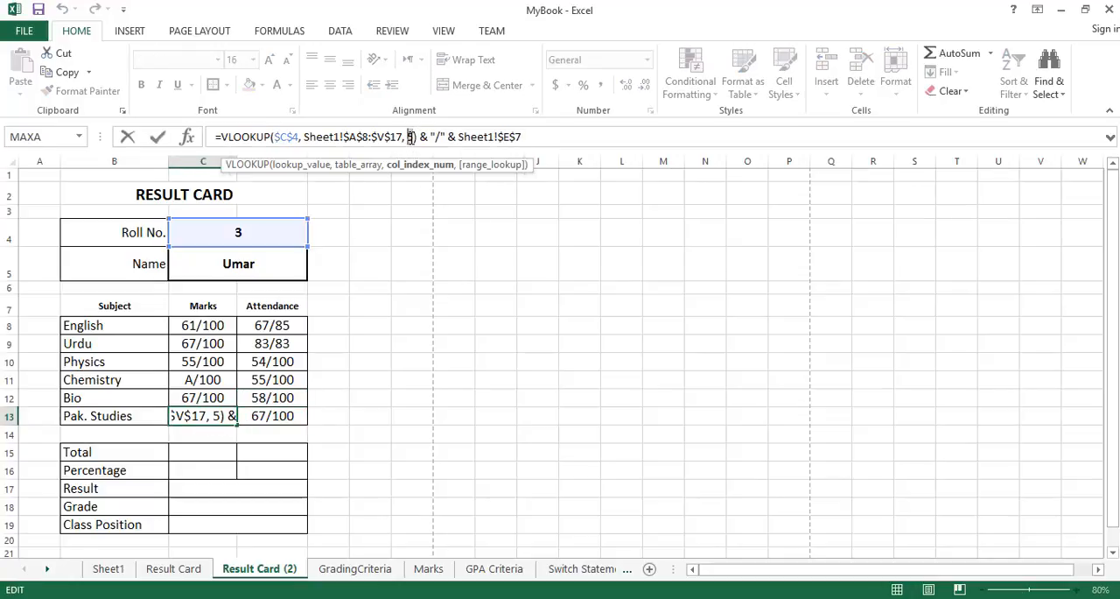
key("Return")
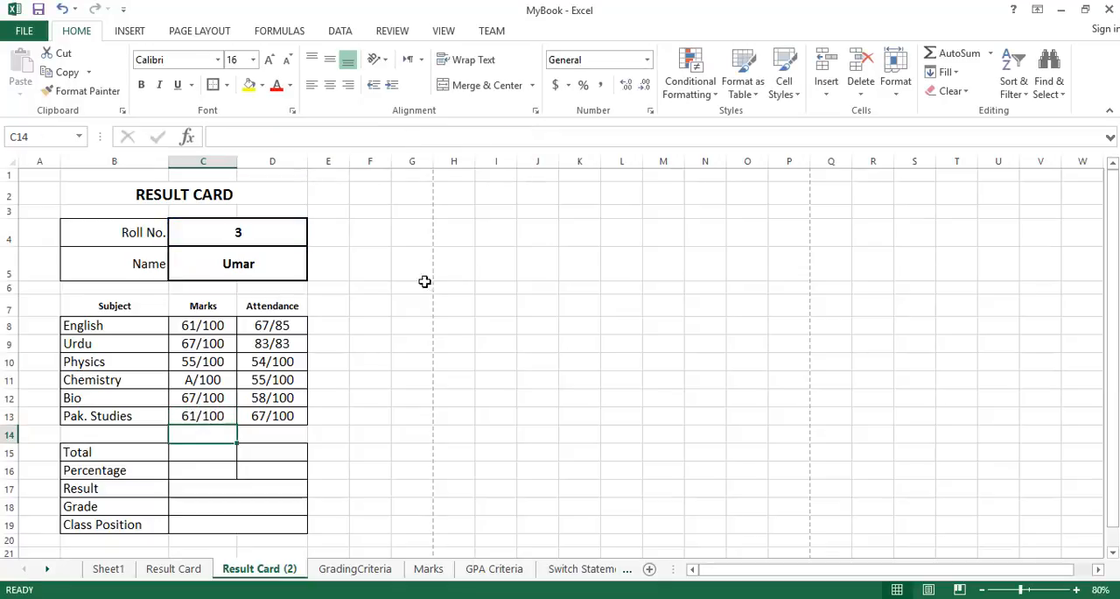
left_click(296, 412)
left_click(407, 138)
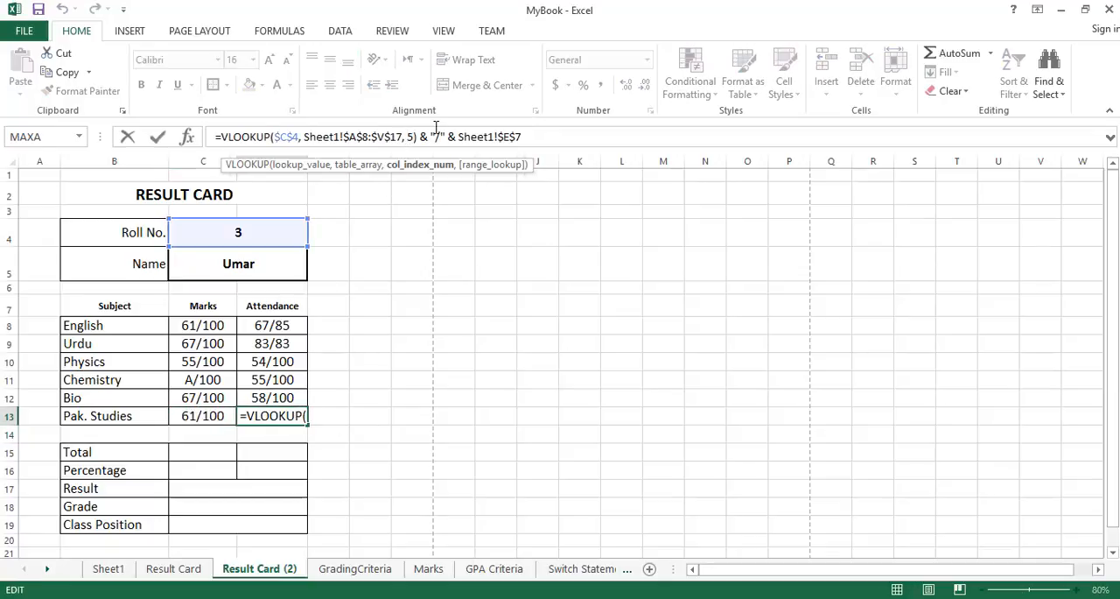
key("shift+Right")
type("16")
key("Return")
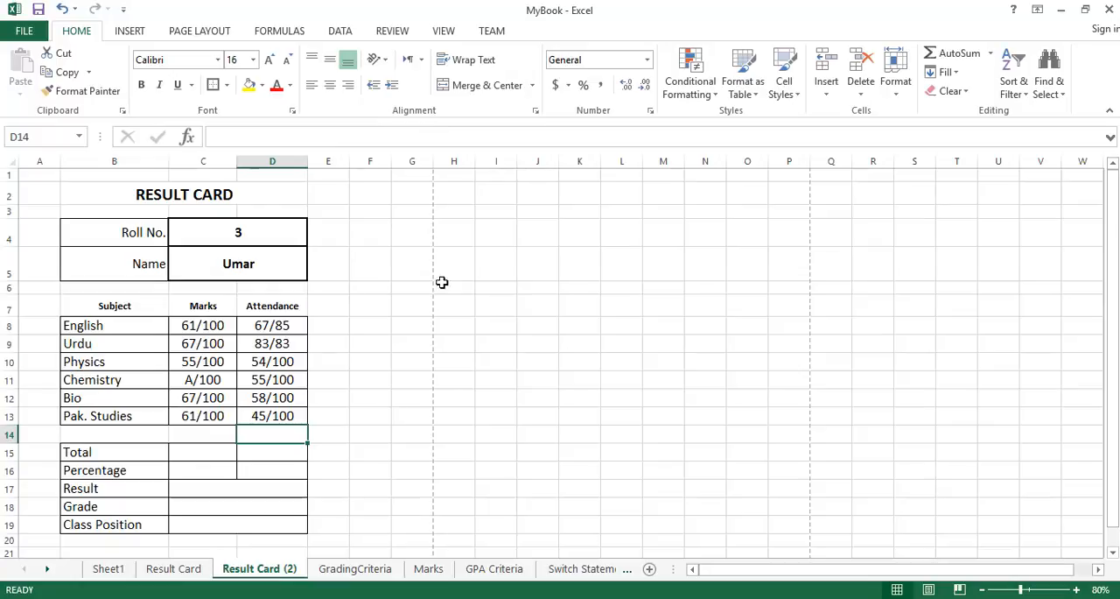
Review the Urdu attendance formula in D9 and update the maximum-marks reference in the Physics marks formula in C10.
left_click(296, 346)
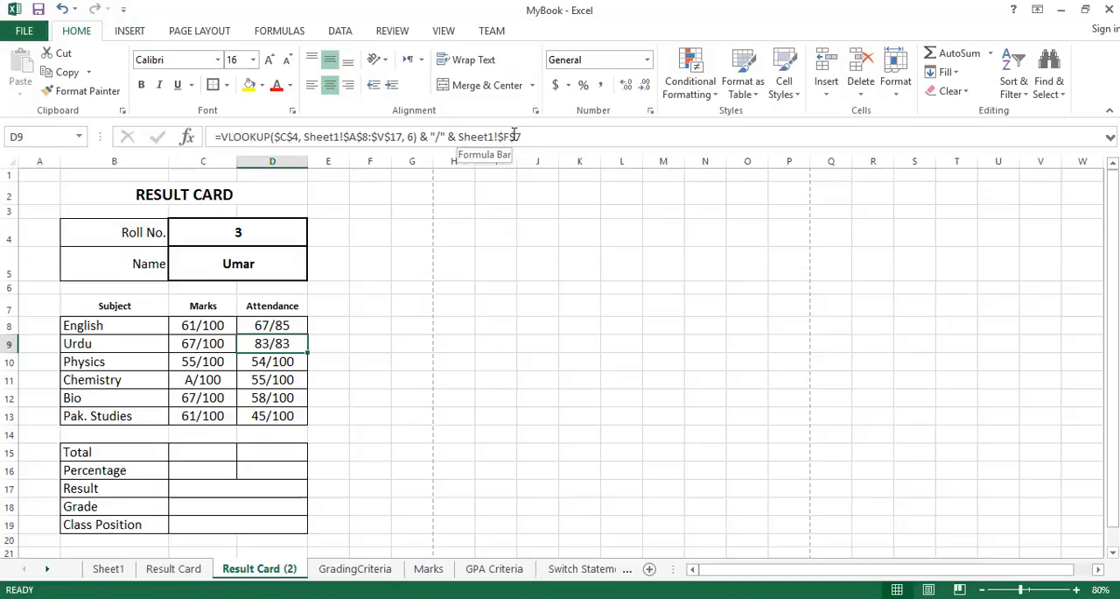
left_click(222, 363)
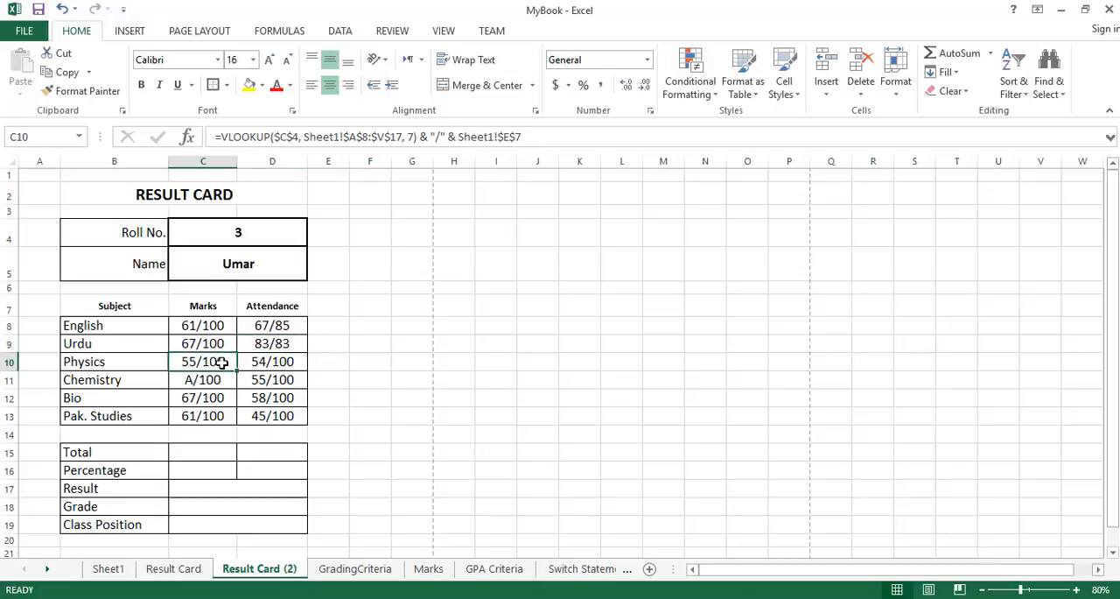
left_click(220, 348)
left_click(249, 345)
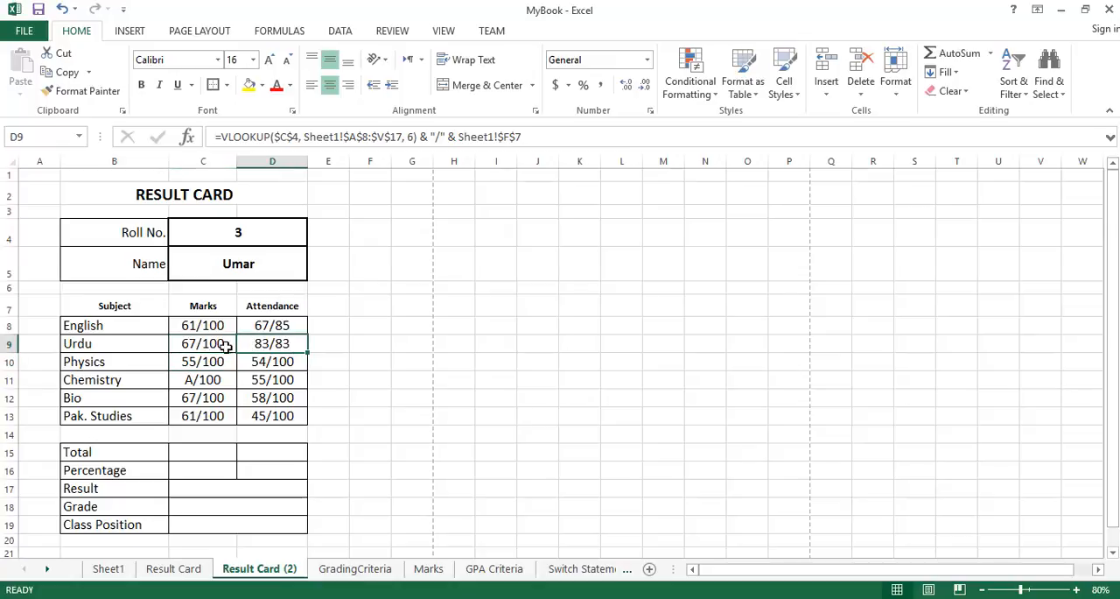
left_click(211, 361)
left_click(507, 137)
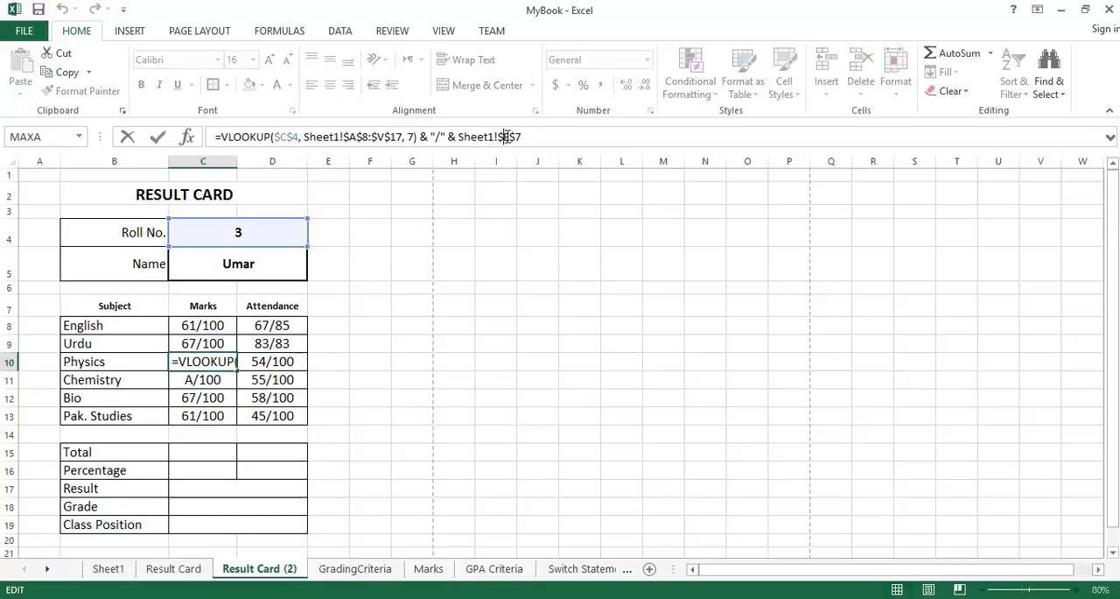
key("Return")
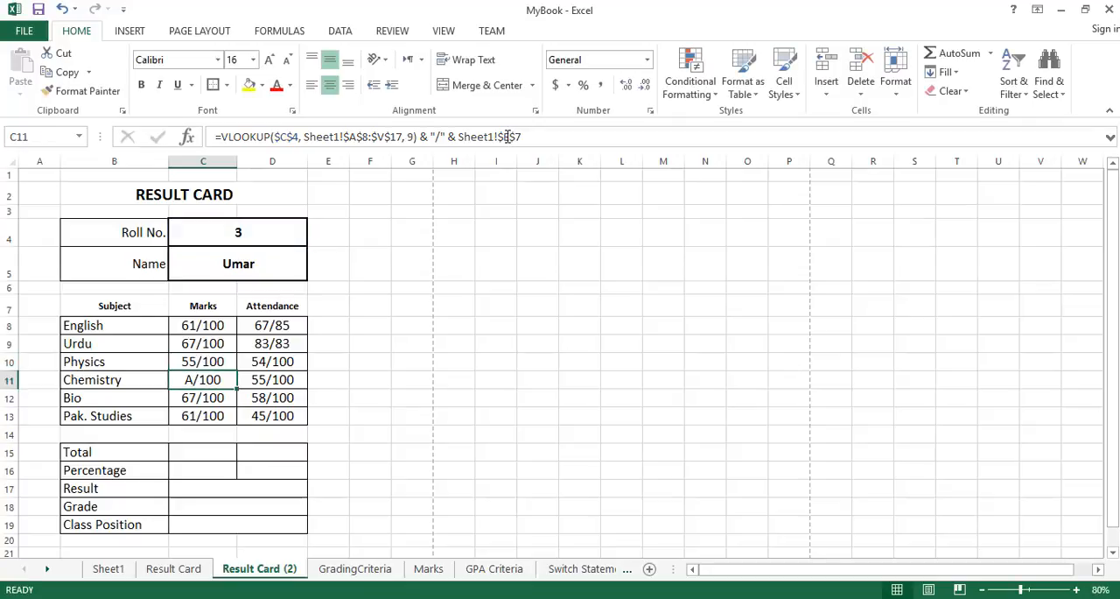
Set the maximum-lectures reference in the Physics attendance formula in D10 to Sheet1!$H$7.
left_click(273, 363)
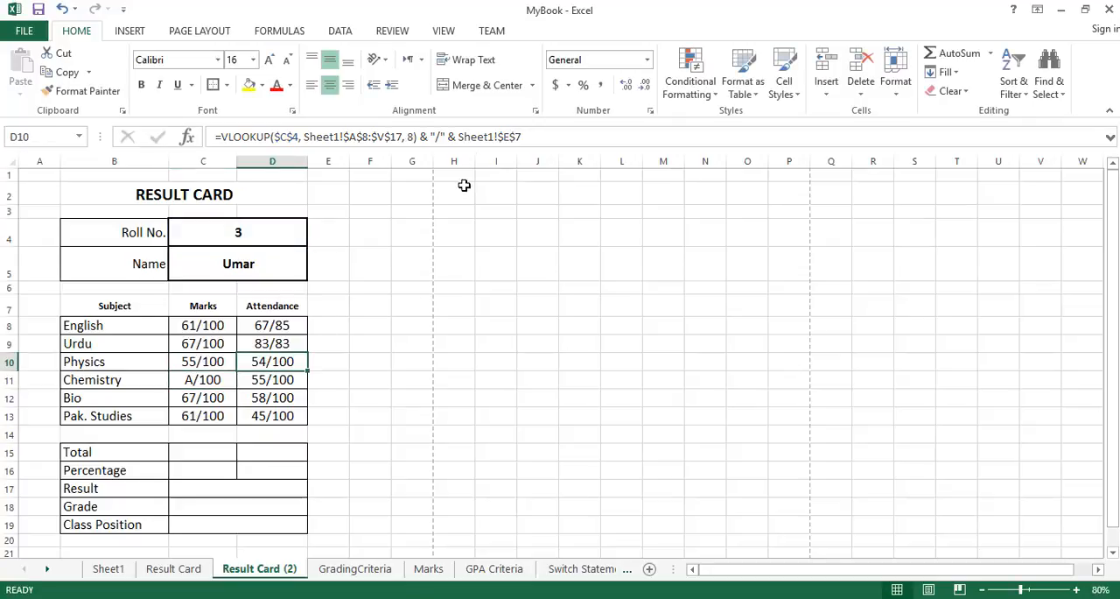
left_click(506, 136)
key("Right")
key("BackSpace")
type("h")
key("Return")
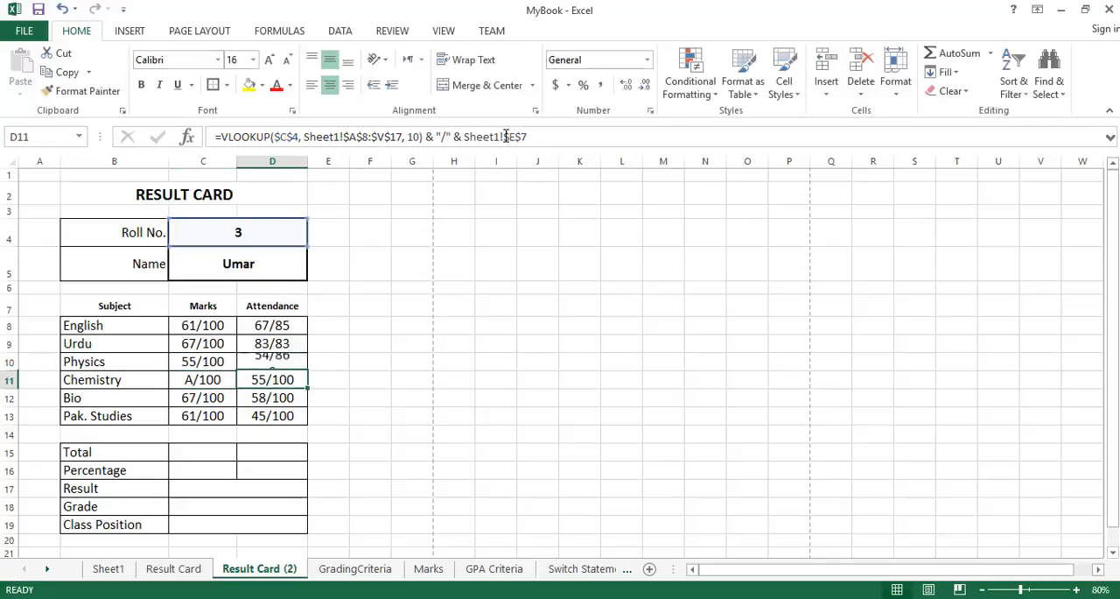
Set the Chemistry marks maximum in C11 to Sheet1!$I$7 and point D11 to the Chemistry attendance maximum in row 7 of Sheet1.
left_click(220, 378)
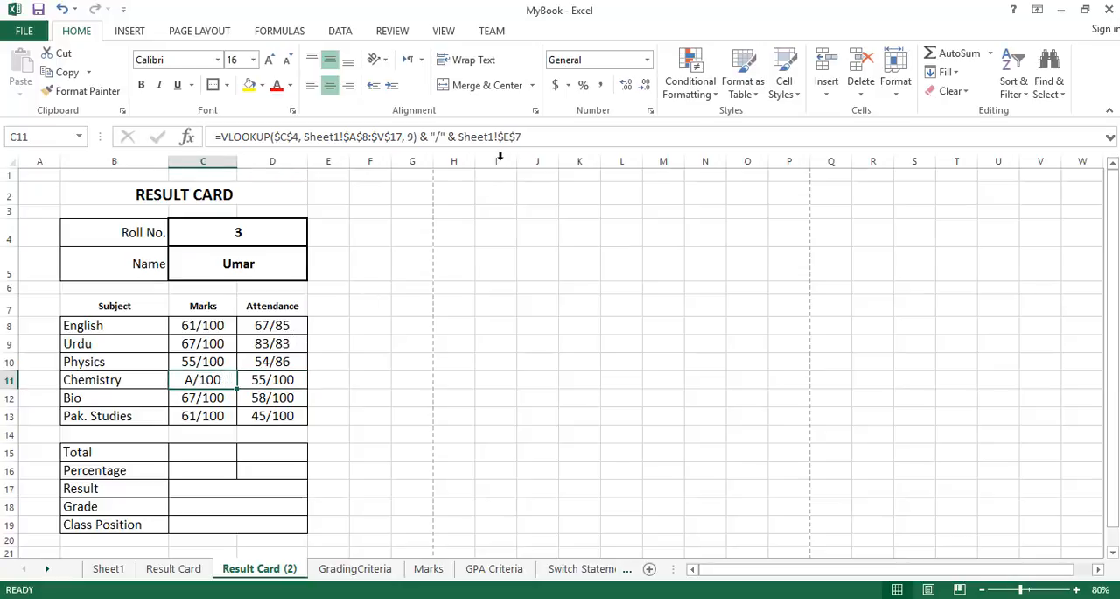
left_click(506, 136)
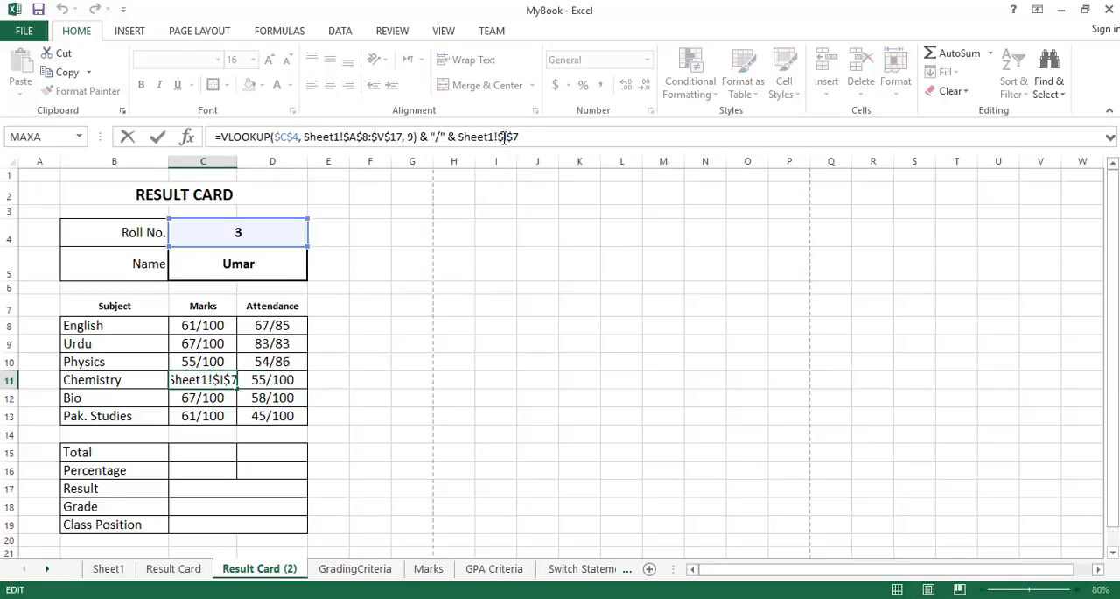
key("Return")
left_click(296, 379)
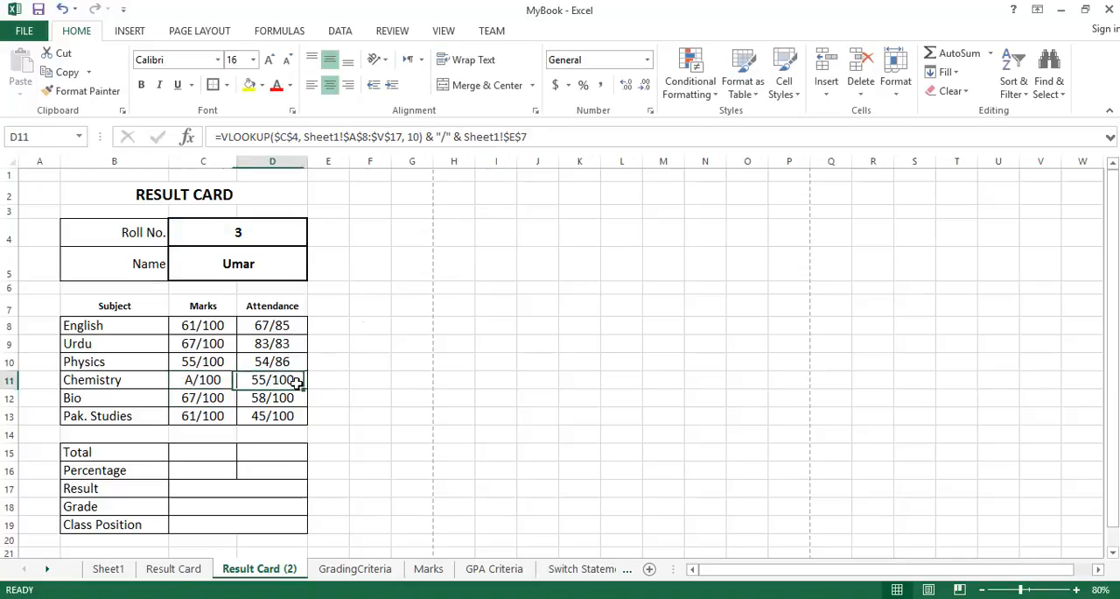
left_click(511, 137)
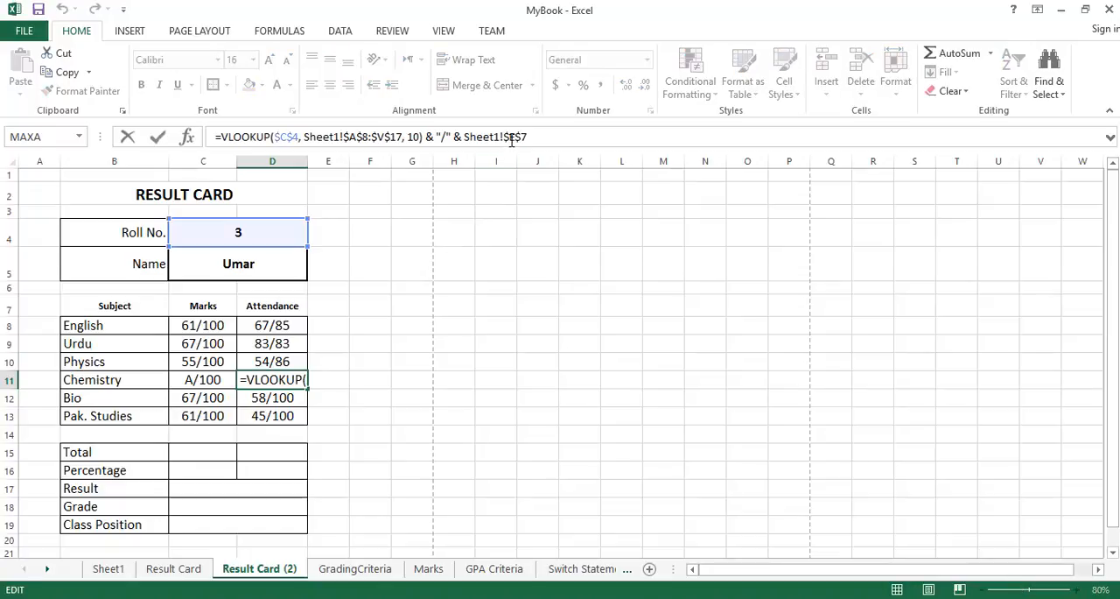
left_click(511, 140)
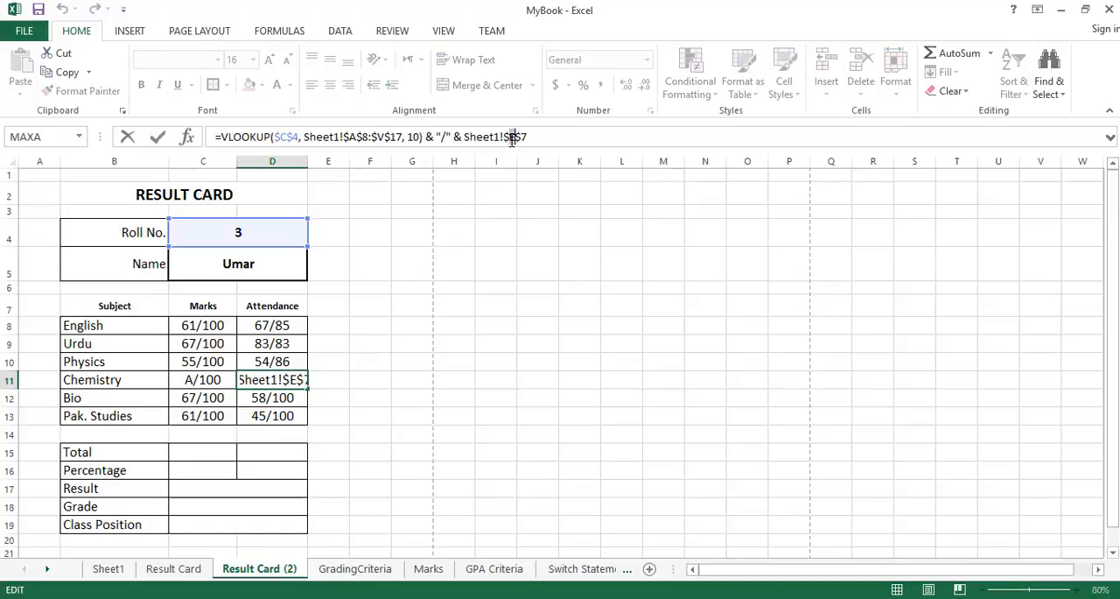
key("Return")
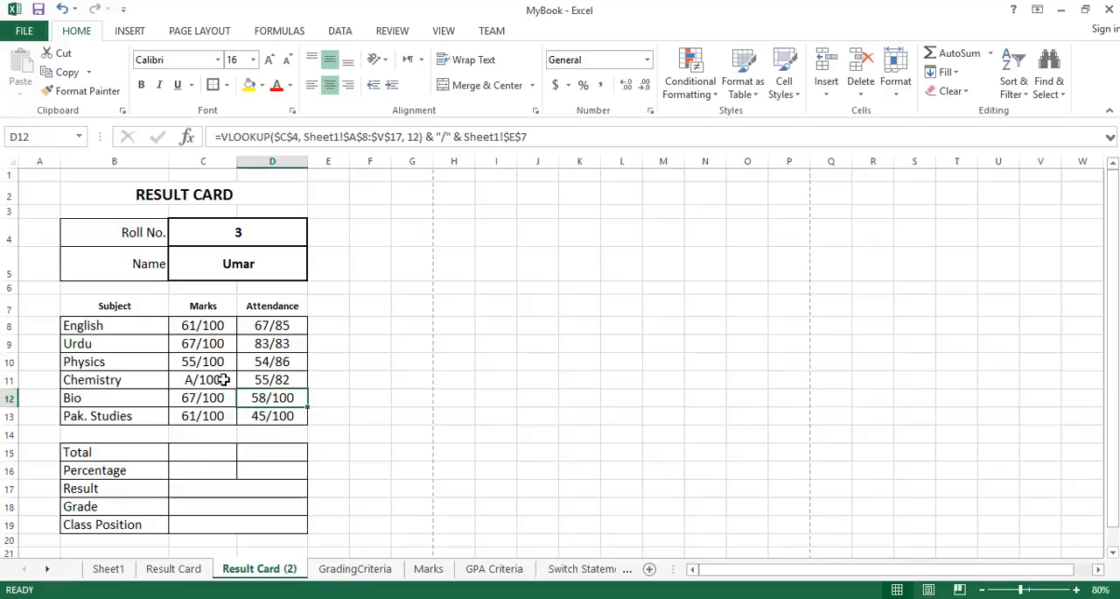
Set the maximum reference in the Bio marks formula in C12 to Sheet1!$K$7 and in the Bio attendance formula in D12 to Sheet1!$L$7.
left_click(218, 396)
left_click(508, 138)
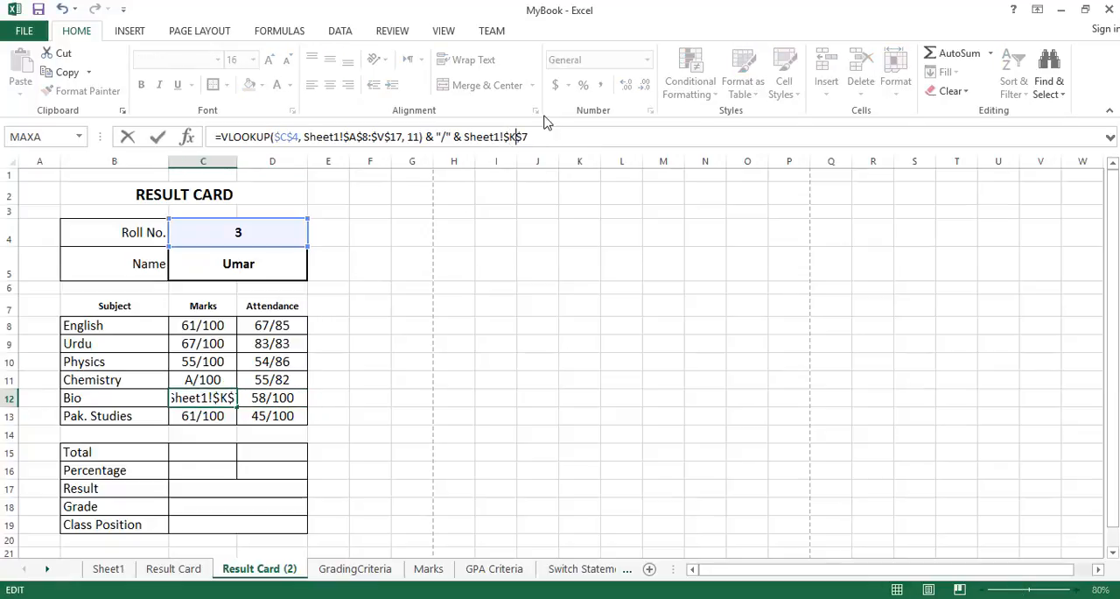
key("Return")
left_click(293, 396)
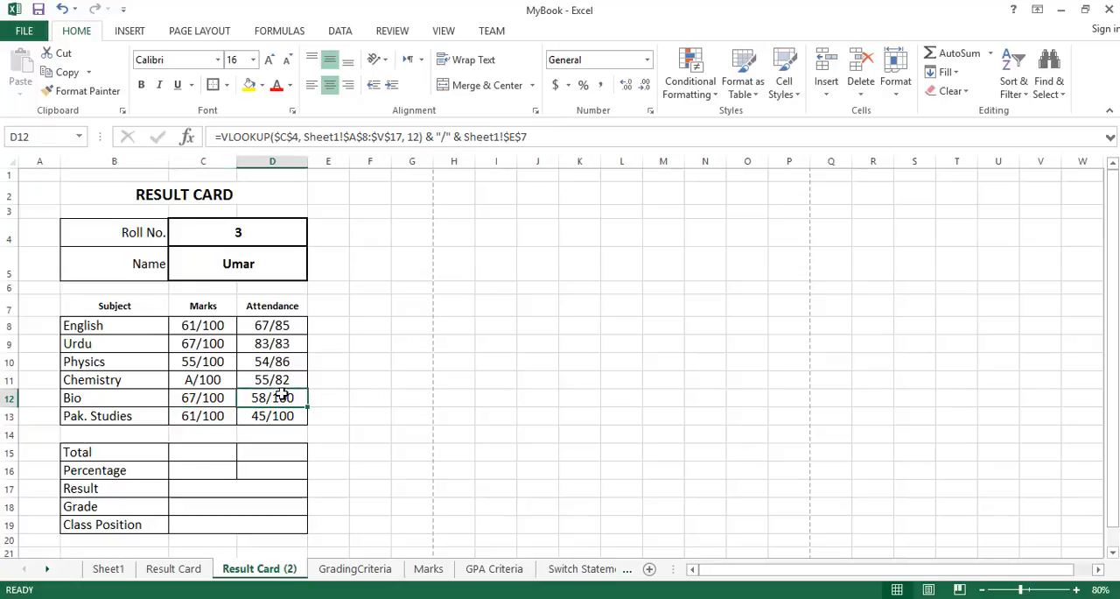
left_click(512, 136)
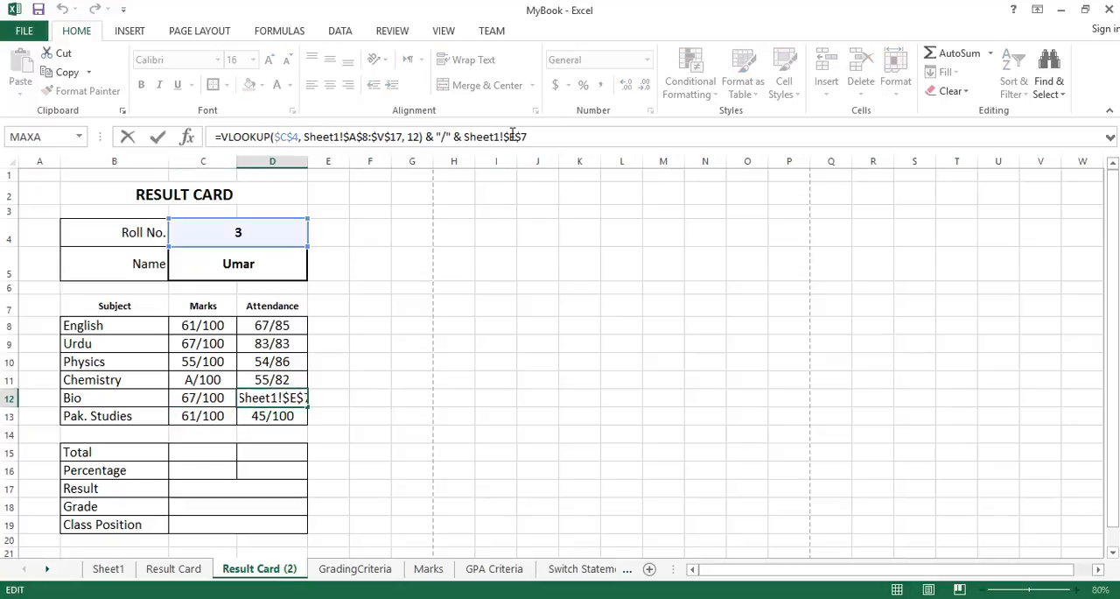
key("BackSpace")
type("L")
key("Return")
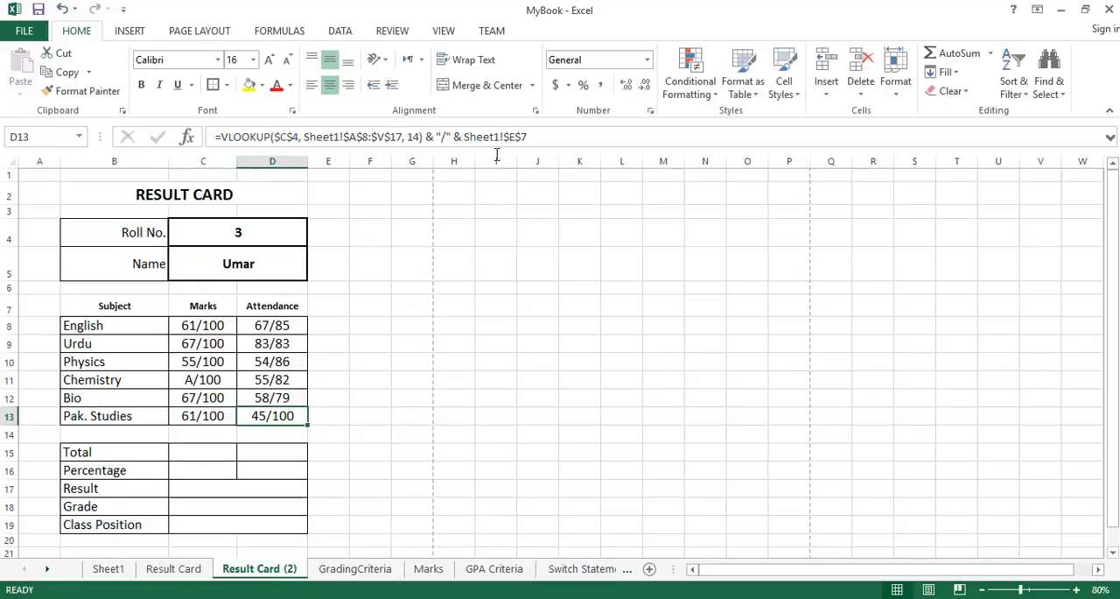
Set the maximum reference in the Pak. Studies marks formula in C13 to Sheet1!$M$7 and in the attendance formula in D13 to Sheet1!$N$7.
left_click(216, 414)
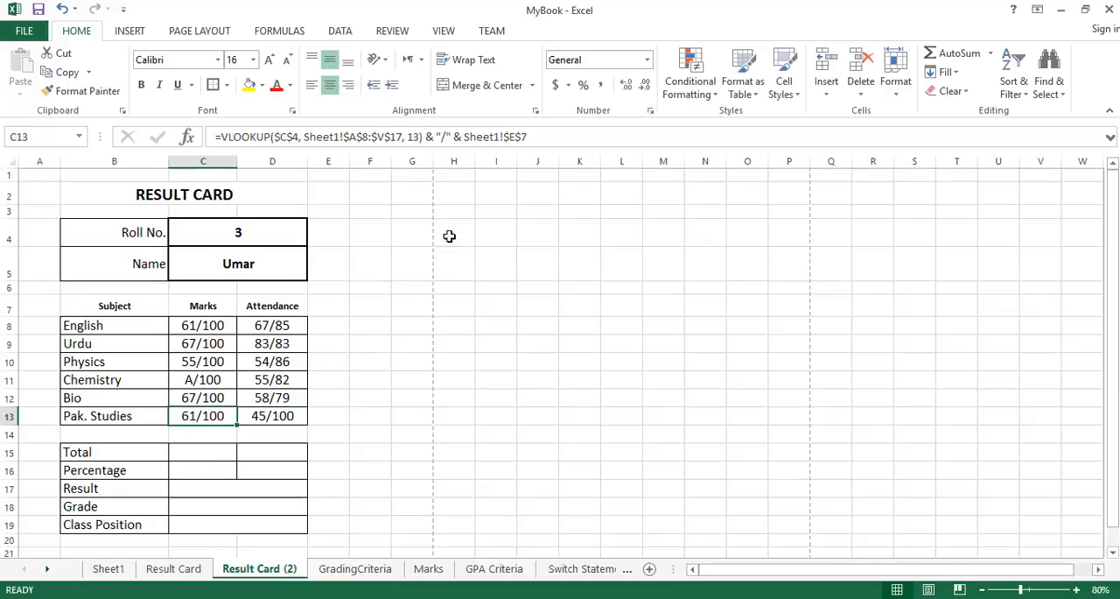
left_click(515, 138)
key("BackSpace")
type("M")
key("Return")
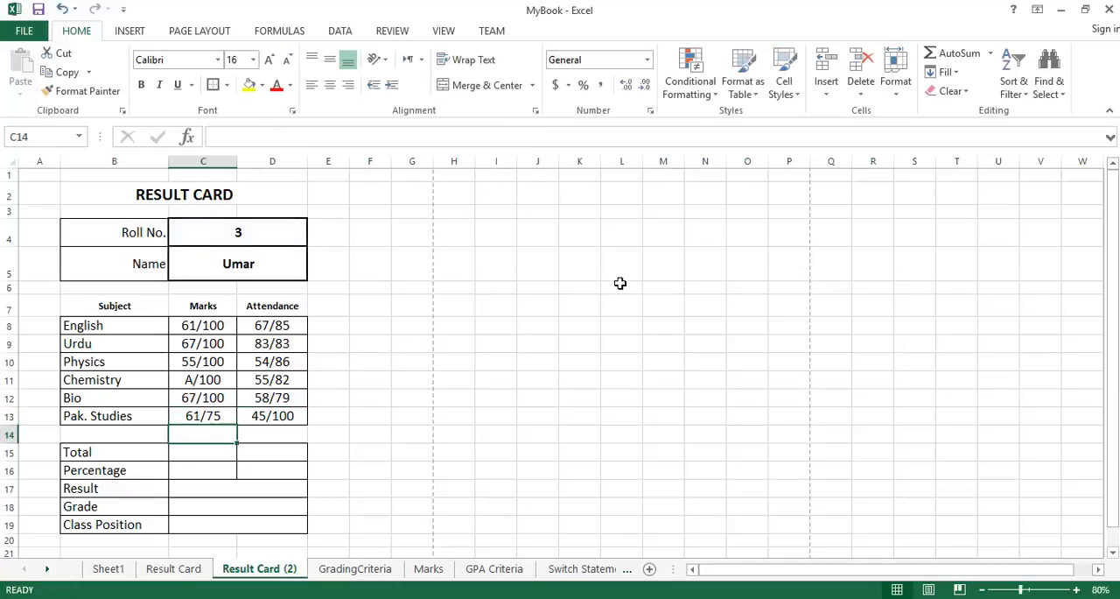
left_click(280, 416)
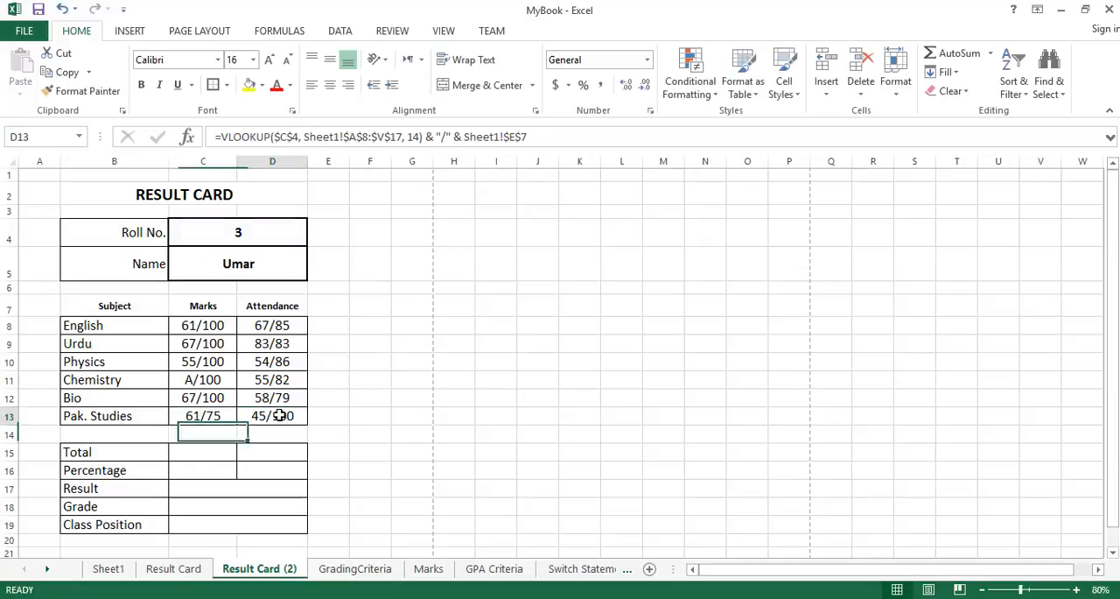
left_click(515, 137)
key("BackSpace")
type("N")
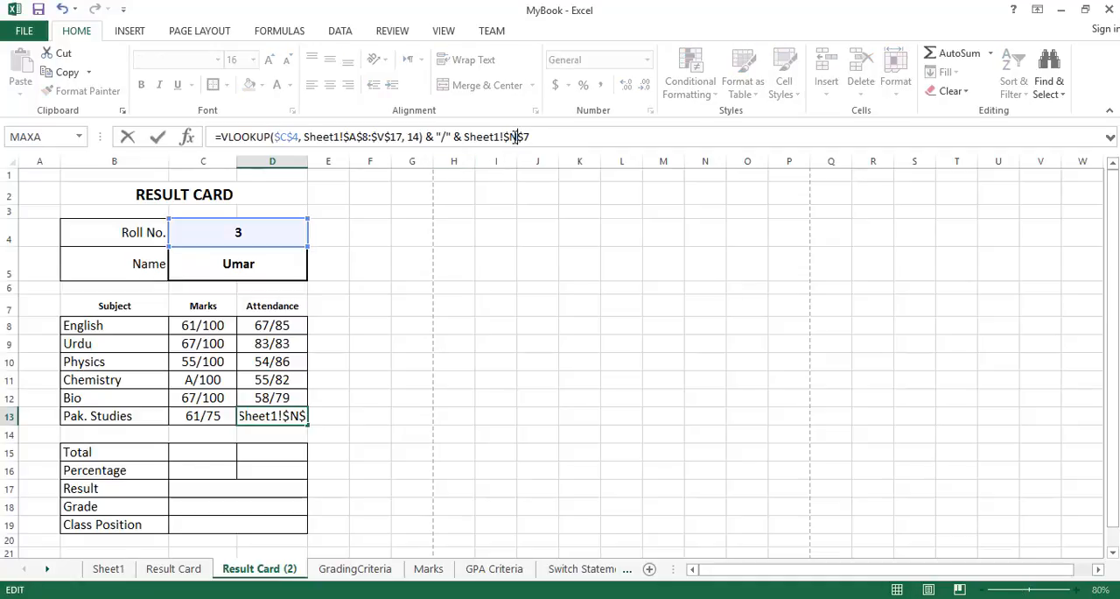
key("Return")
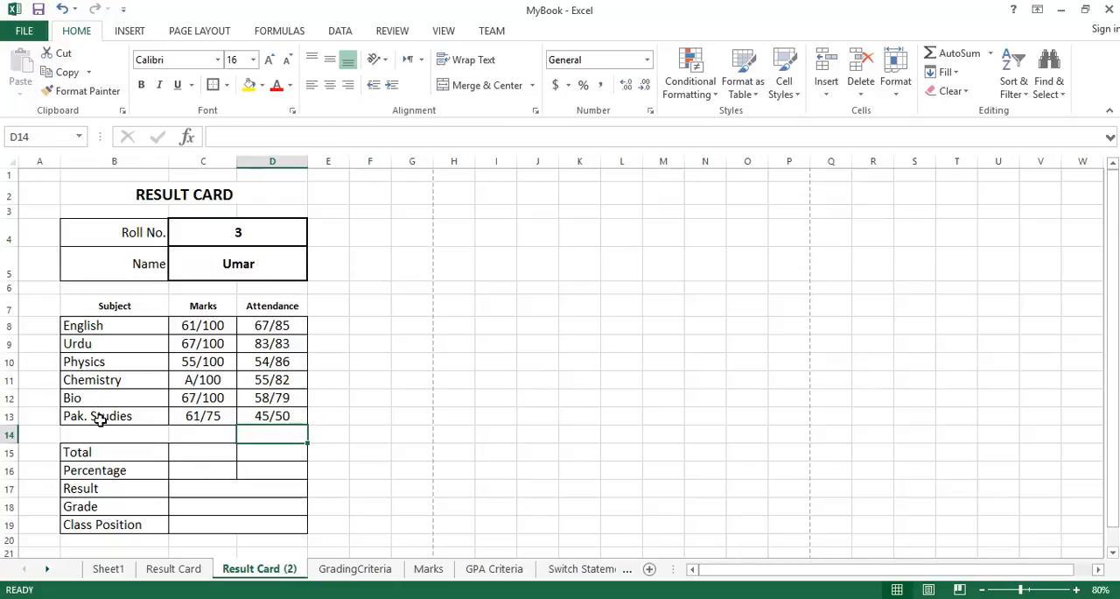
Compare the Pak. Studies marks and attendance on Result Card (2) with the roll number 3 row and the maximums in Sheet1.
left_click_drag(94, 415, 268, 415)
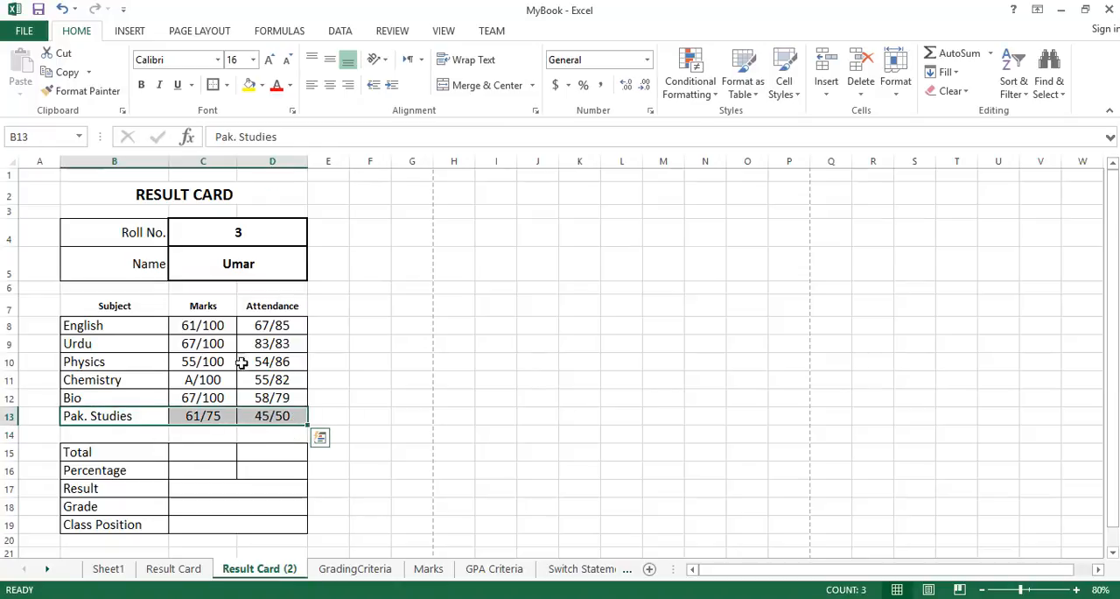
left_click(108, 569)
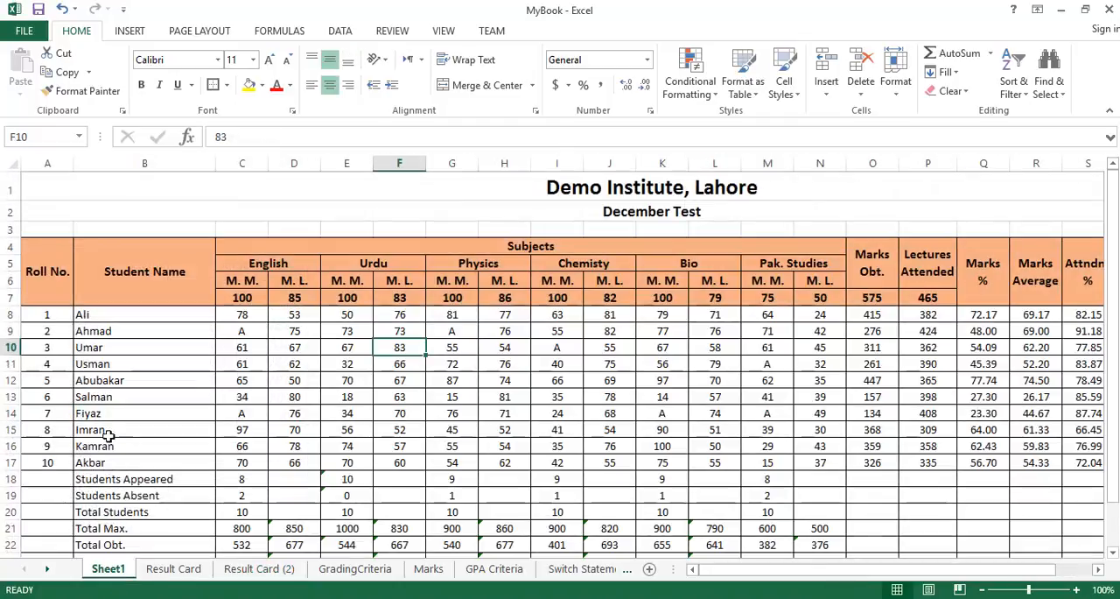
left_click(12, 347)
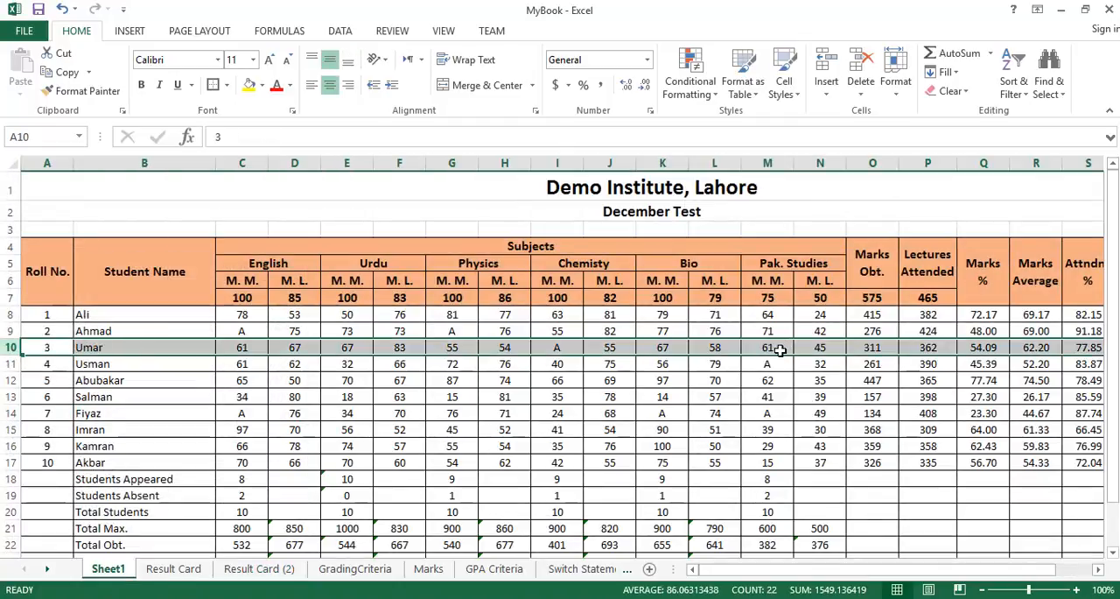
left_click(282, 569)
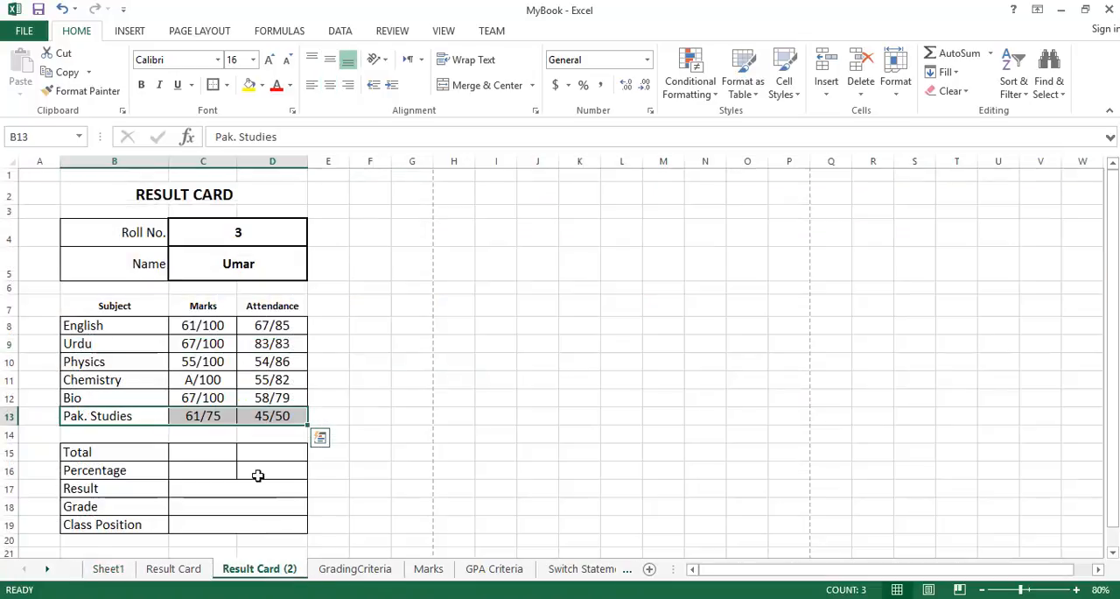
left_click(108, 569)
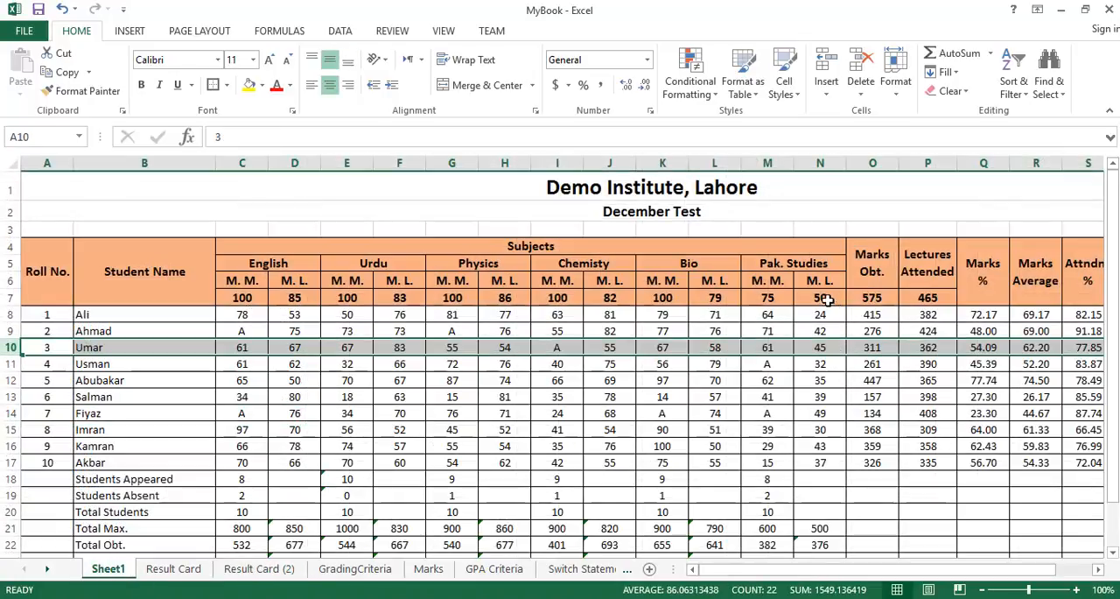
left_click(231, 568)
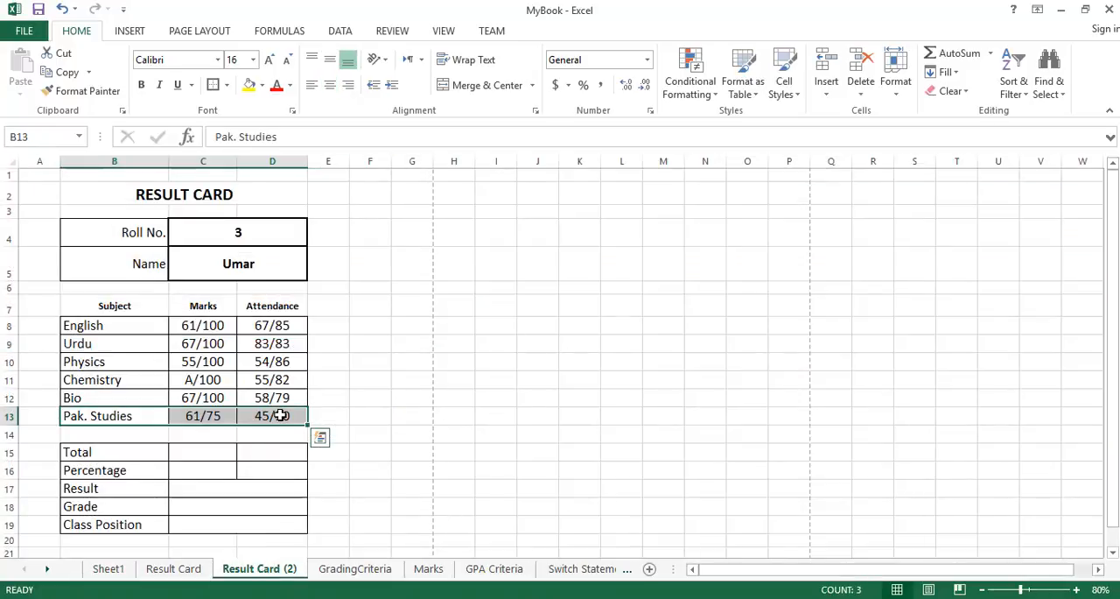
Copy the Pak. Studies attendance formula from D13 into the marks Total cell C15.
left_click(212, 453)
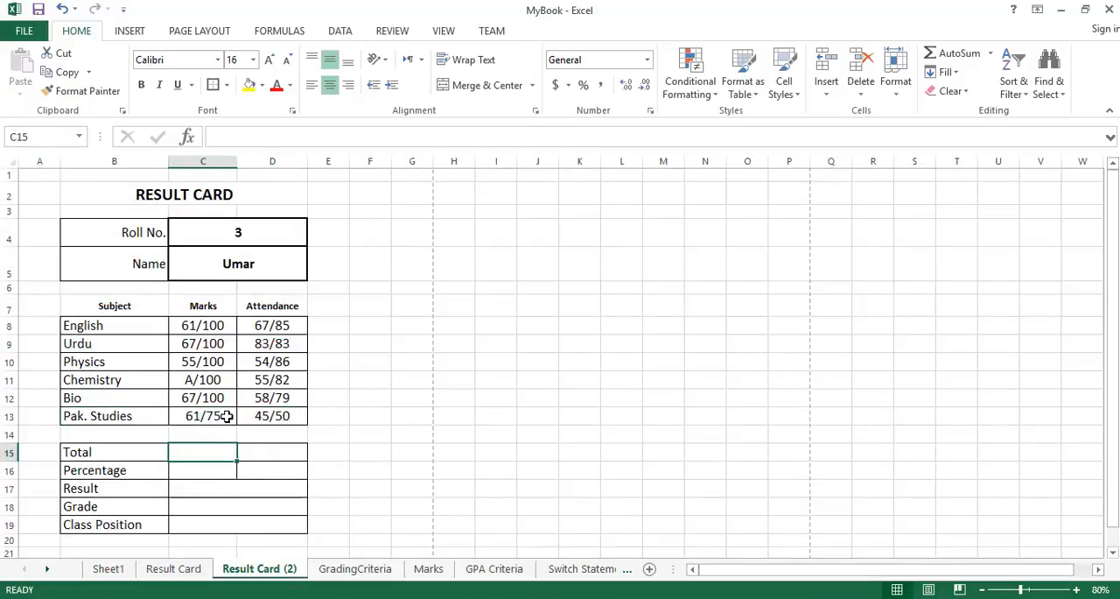
left_click(226, 416)
left_click(298, 415)
key("ctrl+c")
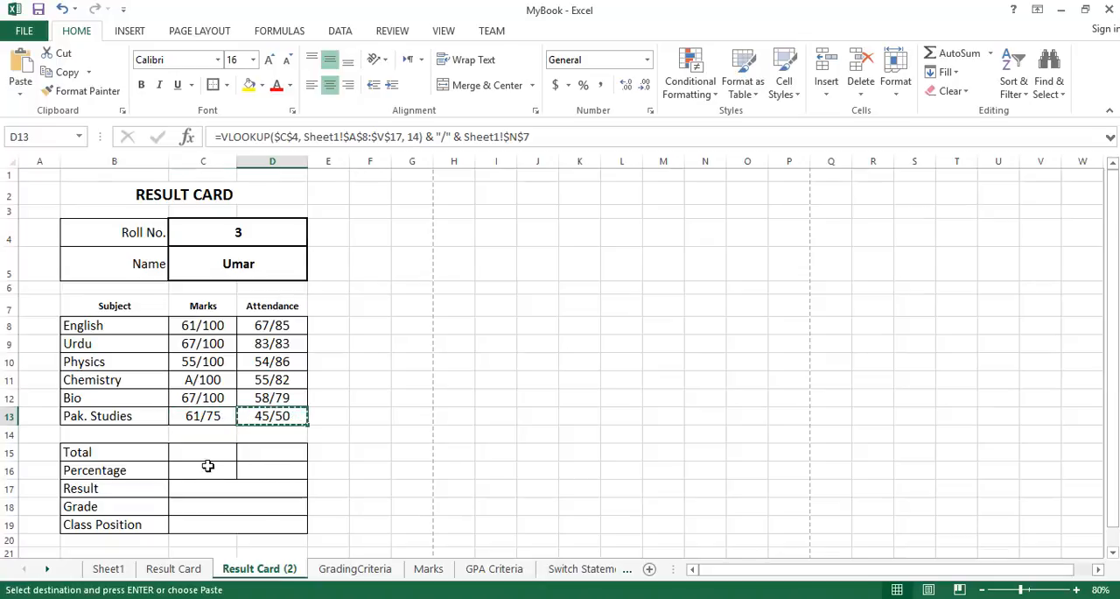
left_click(208, 452)
key("ctrl+v")
key("Escape")
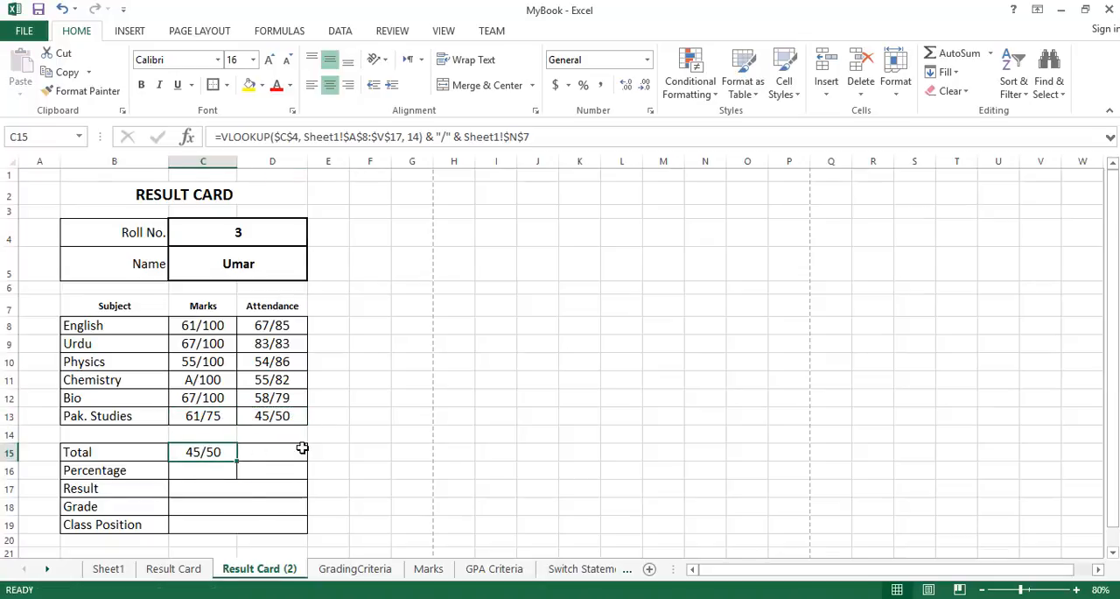
Review the & "/" & Sheet1!$N$7 portion of the formula in C15.
left_click(419, 138)
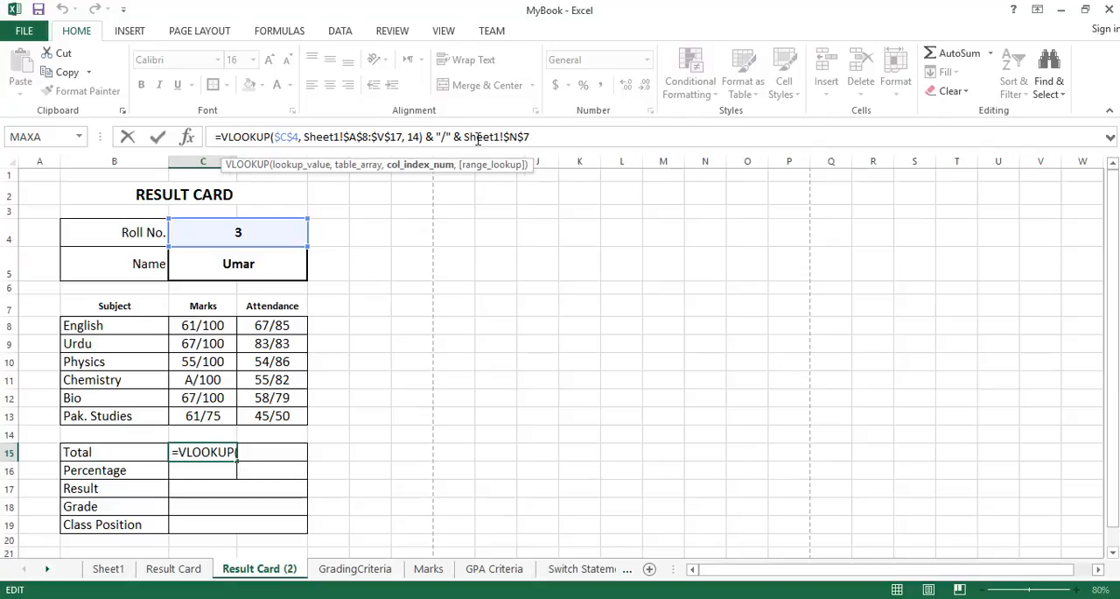
key("Right")
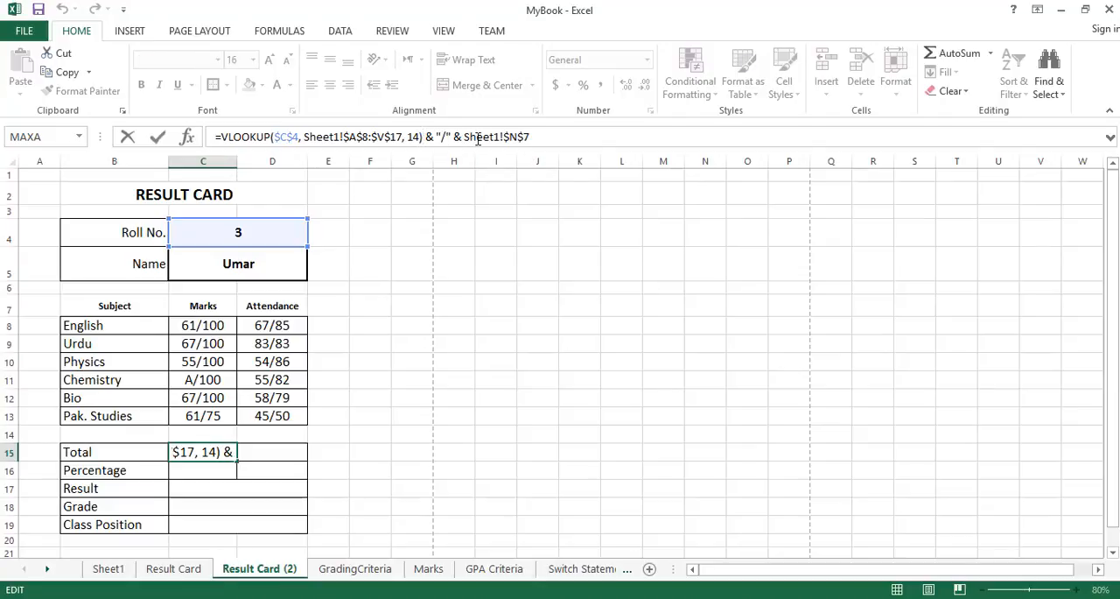
key("shift+Right")
key("shift+Right")
key("shift+Right")
key("shift+Right")
key("shift+Right")
key("shift+Right")
key("shift+Right")
key("shift+Right")
key("shift+Right")
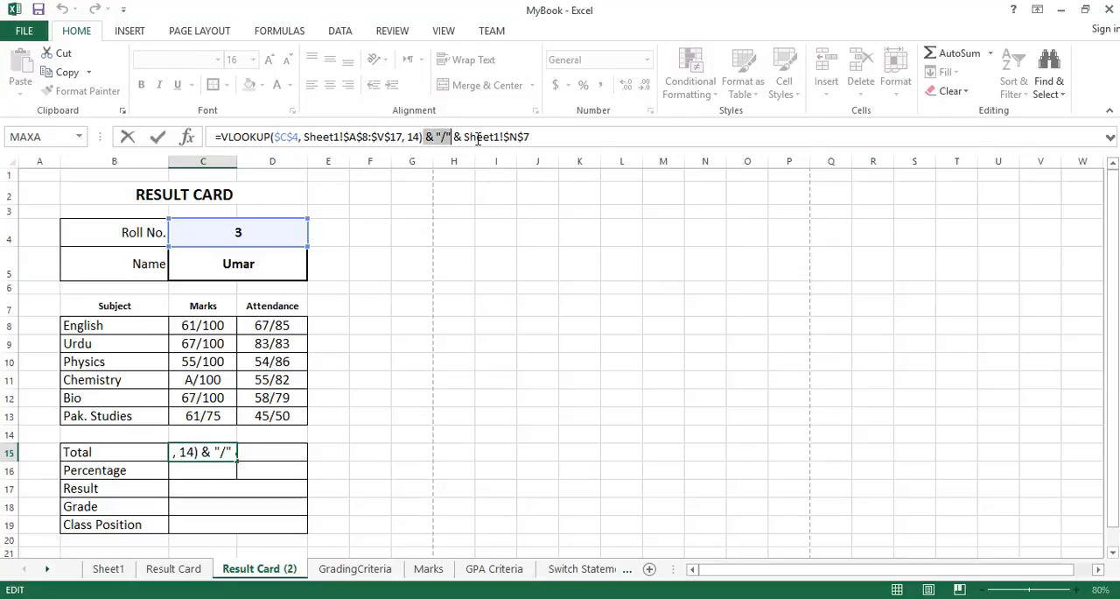
key("shift+End")
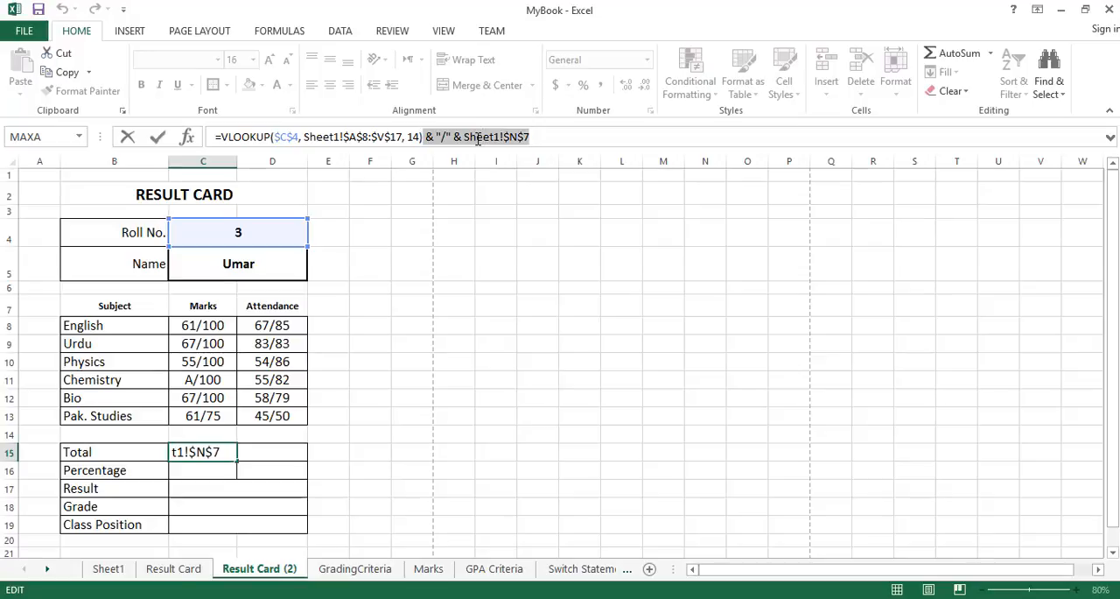
key("ctrl+Return")
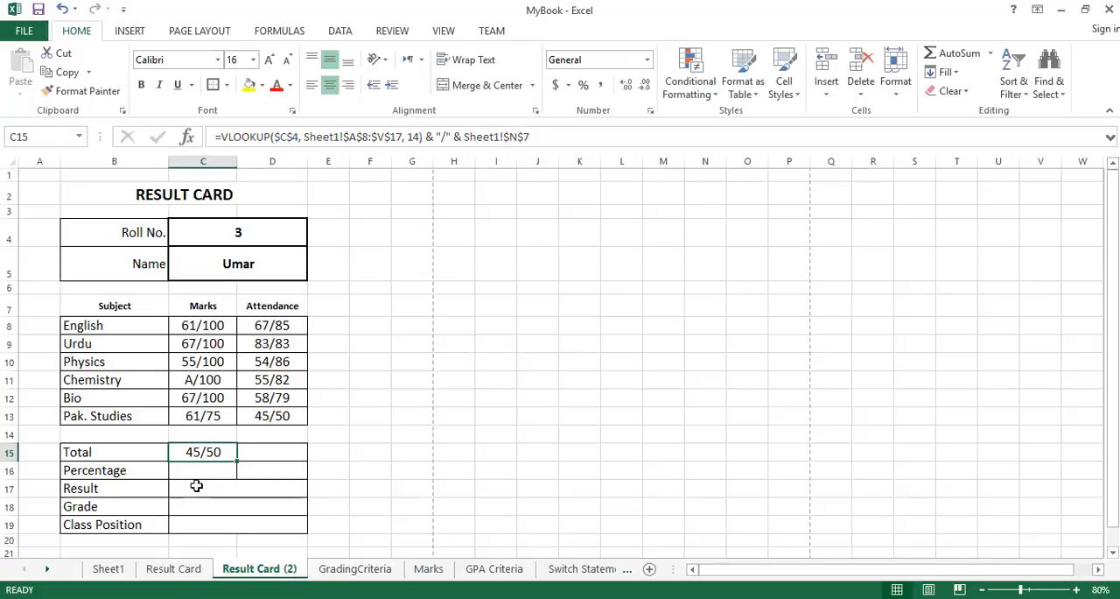
Set the C15 marks total formula to lookup column 15 with maximum Sheet1!$O$7, and check it against Sheet1.
left_click(109, 568)
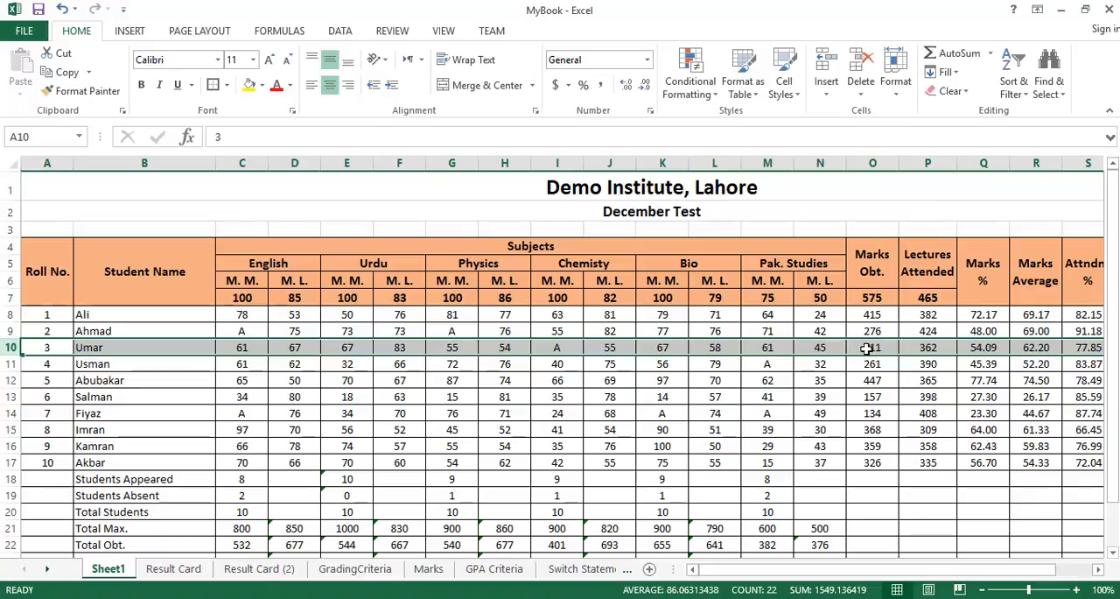
left_click(257, 569)
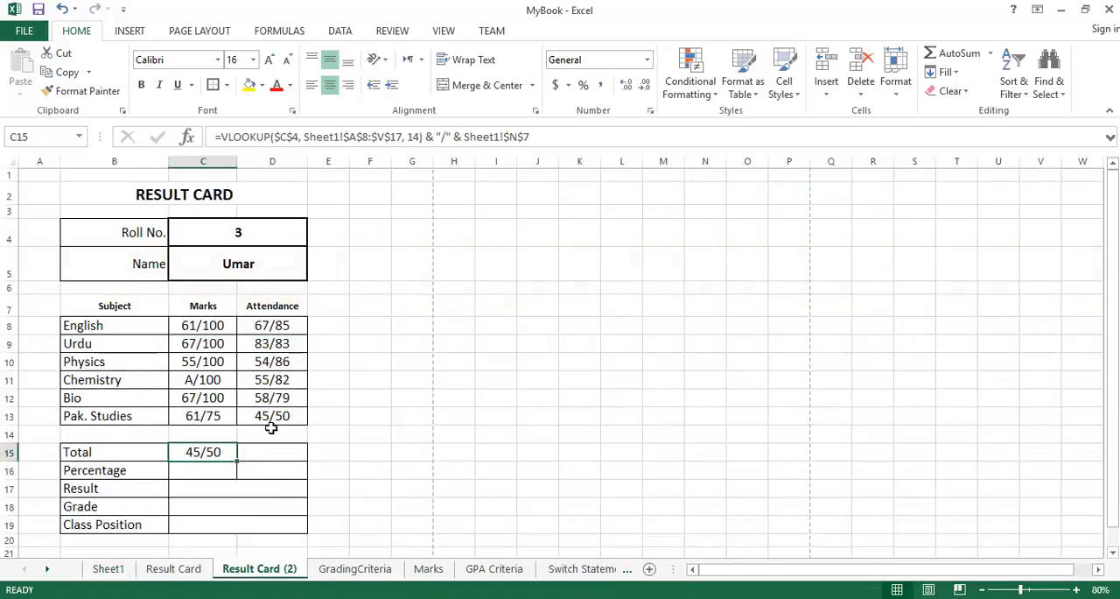
left_click(414, 140)
key("BackSpace")
type("5")
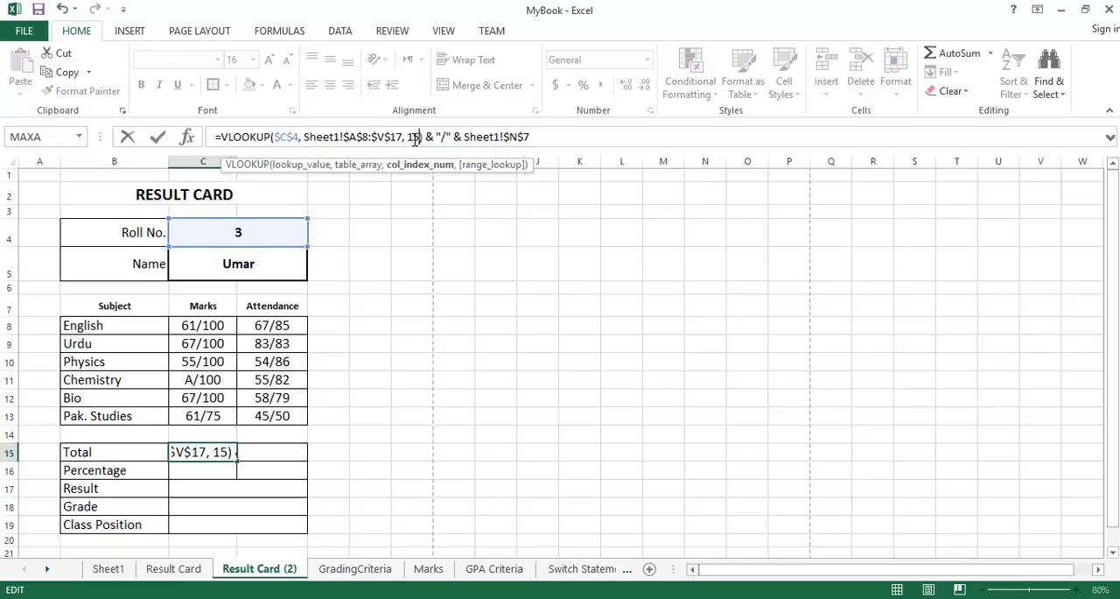
left_click(518, 137)
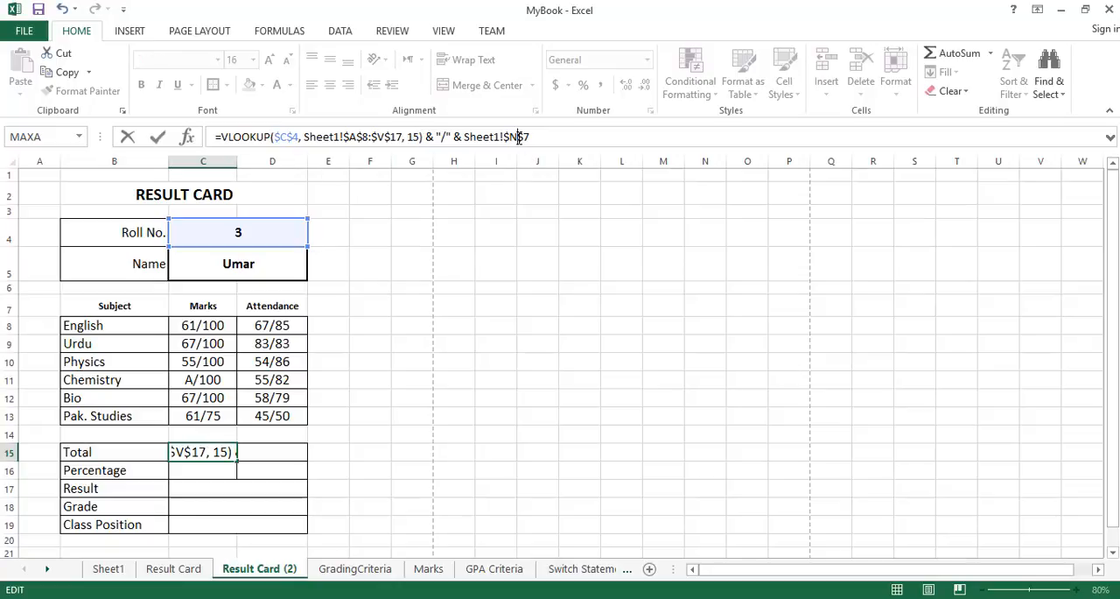
key("BackSpace")
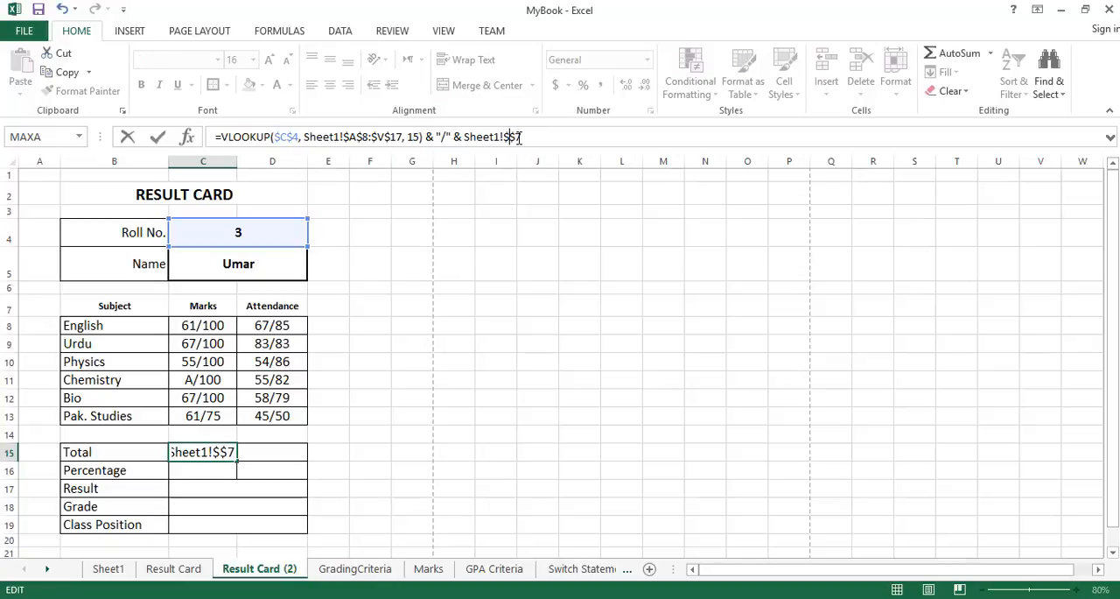
type("O")
key("Return")
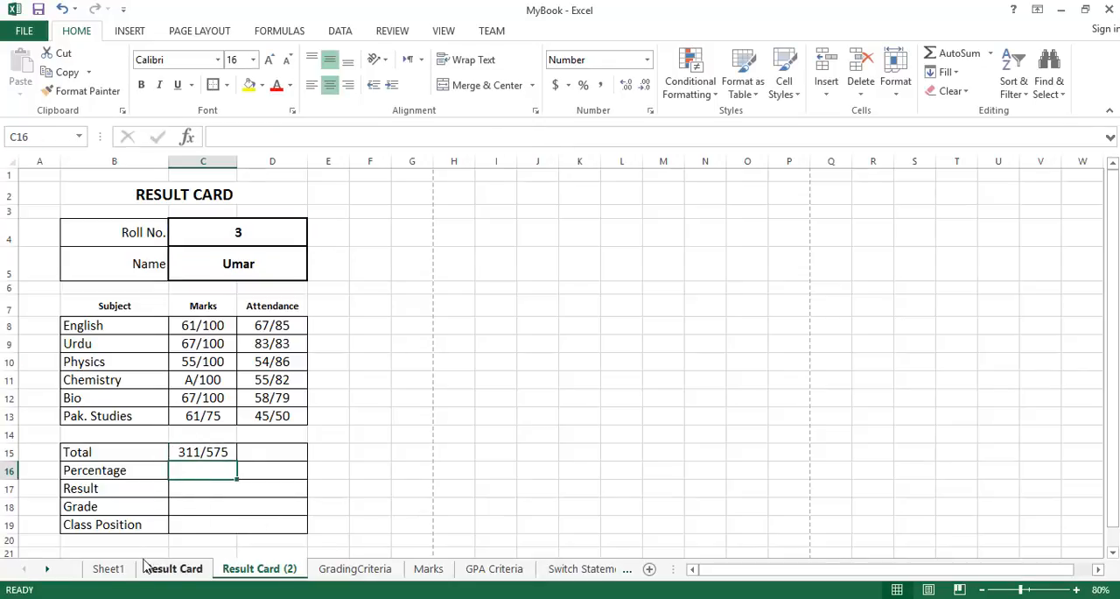
left_click(109, 568)
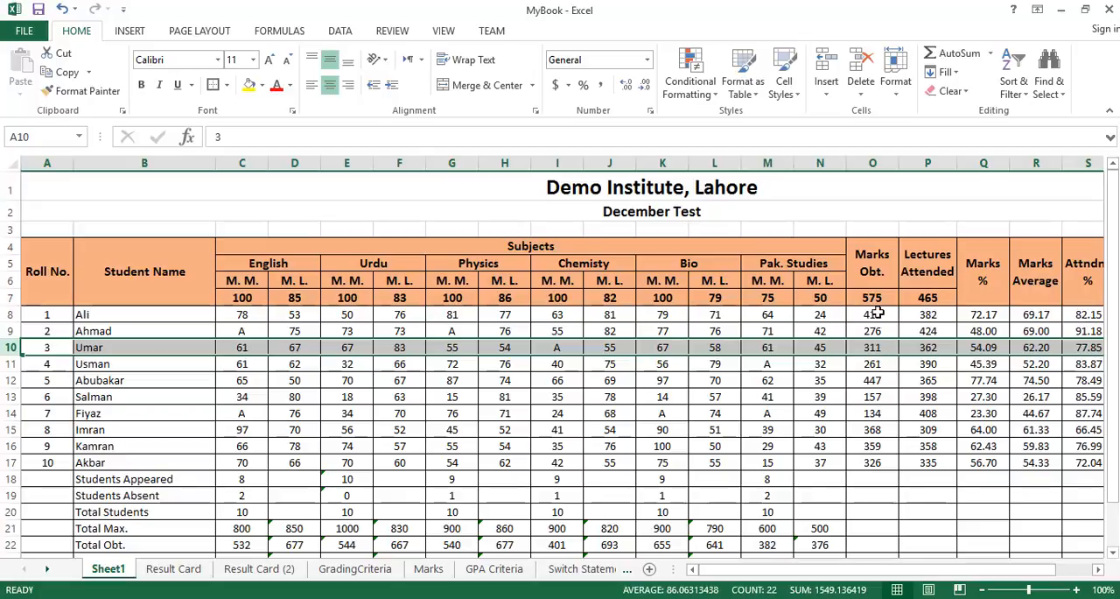
left_click(254, 569)
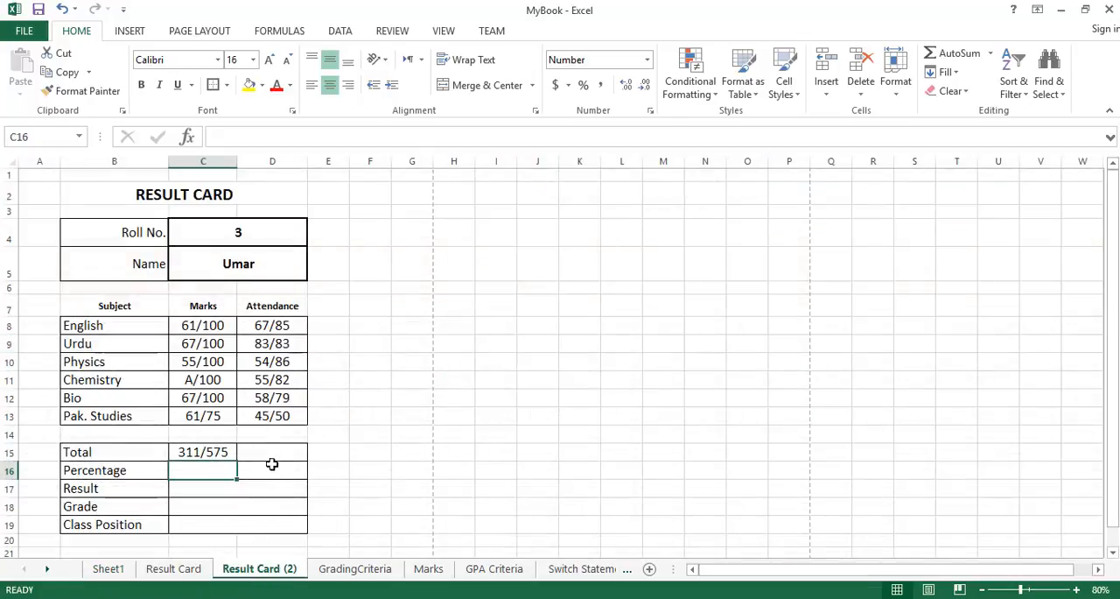
Copy the marks total formula from C15 into the attendance Total cell D15.
left_click(273, 451)
left_click(220, 453)
key("ctrl+c")
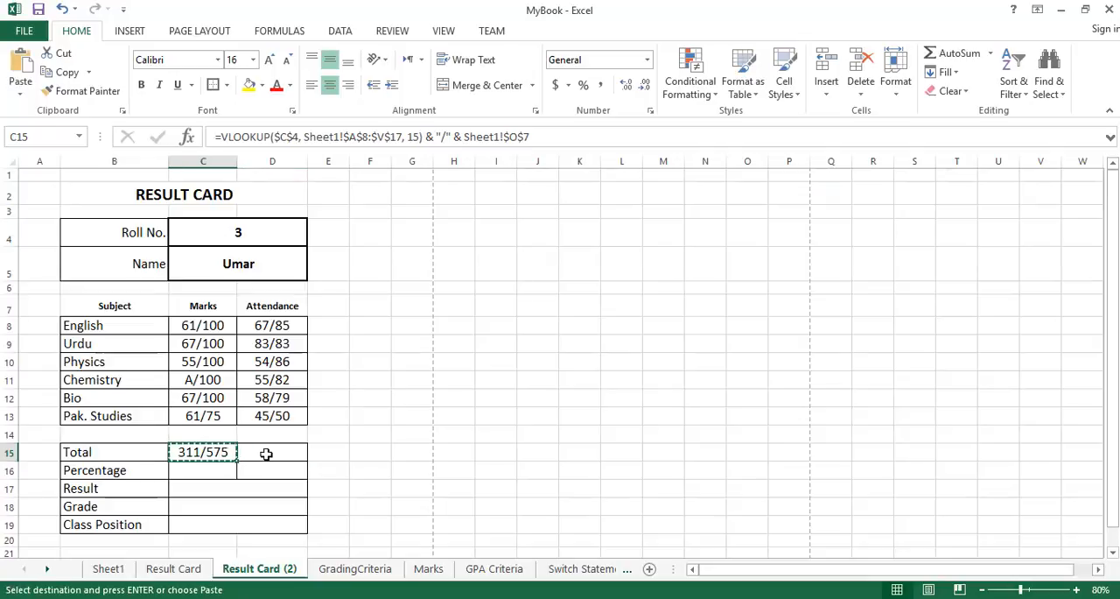
left_click(272, 450)
key("ctrl+v")
key("Escape")
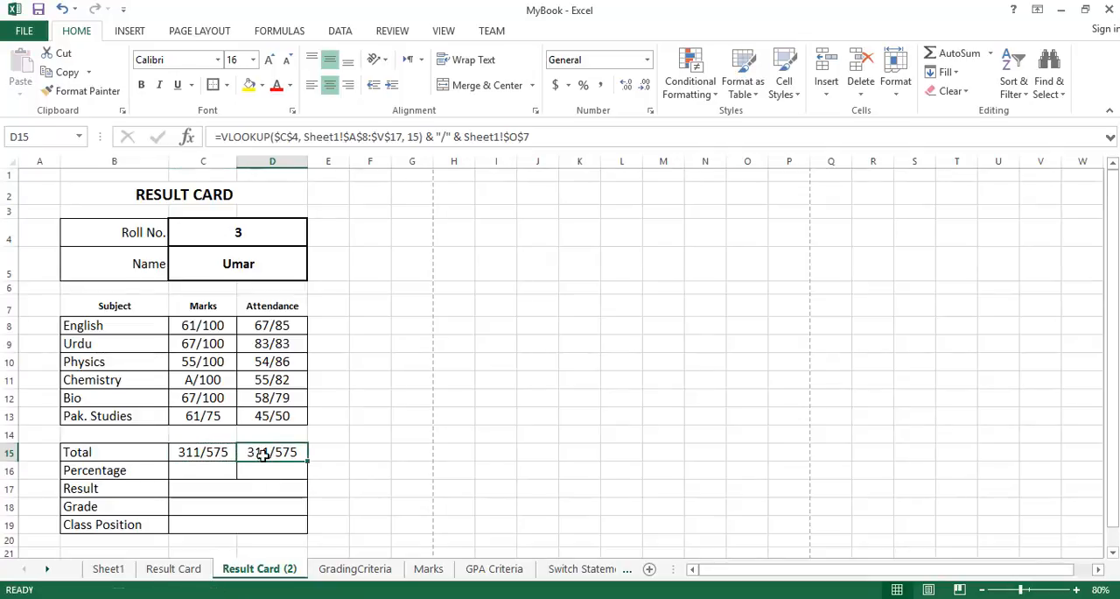
Set the D15 attendance total formula to lookup column 16 with maximum Sheet1!$P$7, and check it against Lectures Attended in Sheet1.
left_click(417, 137)
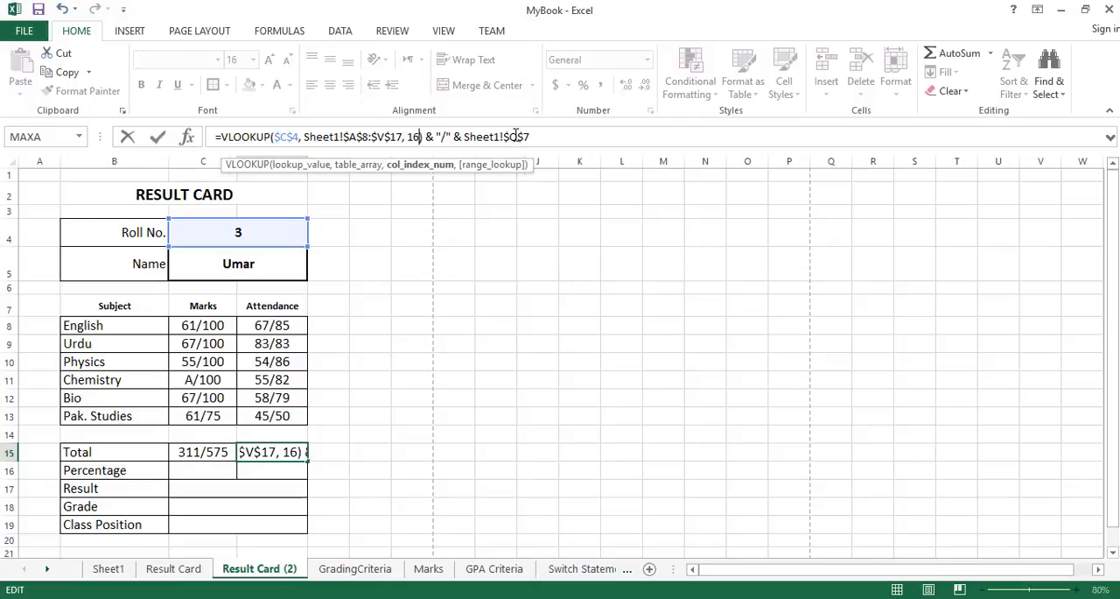
left_click(516, 135)
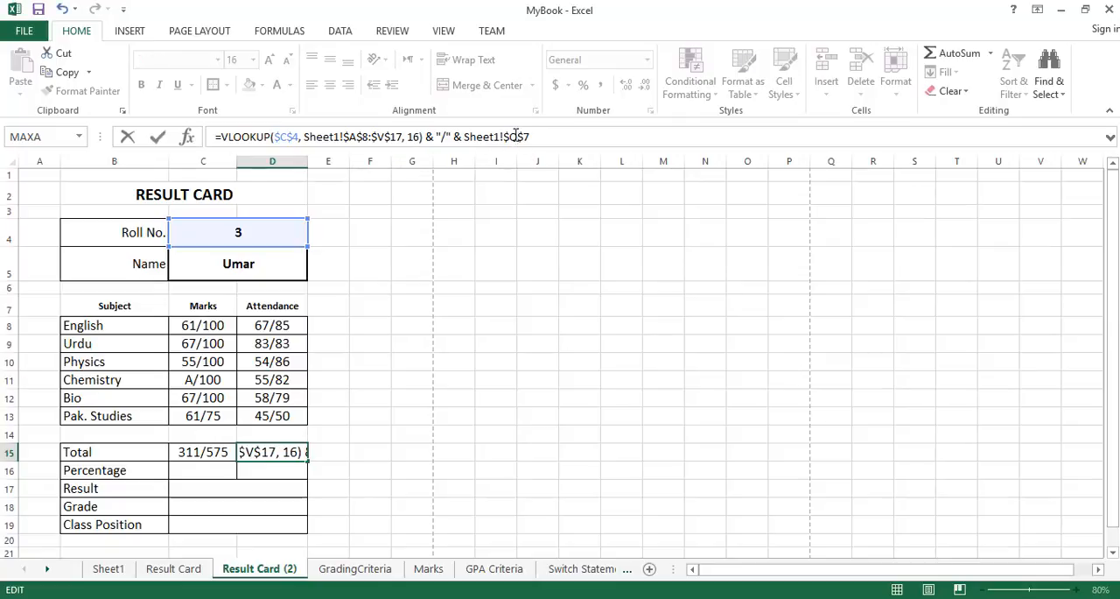
key("BackSpace")
type("P")
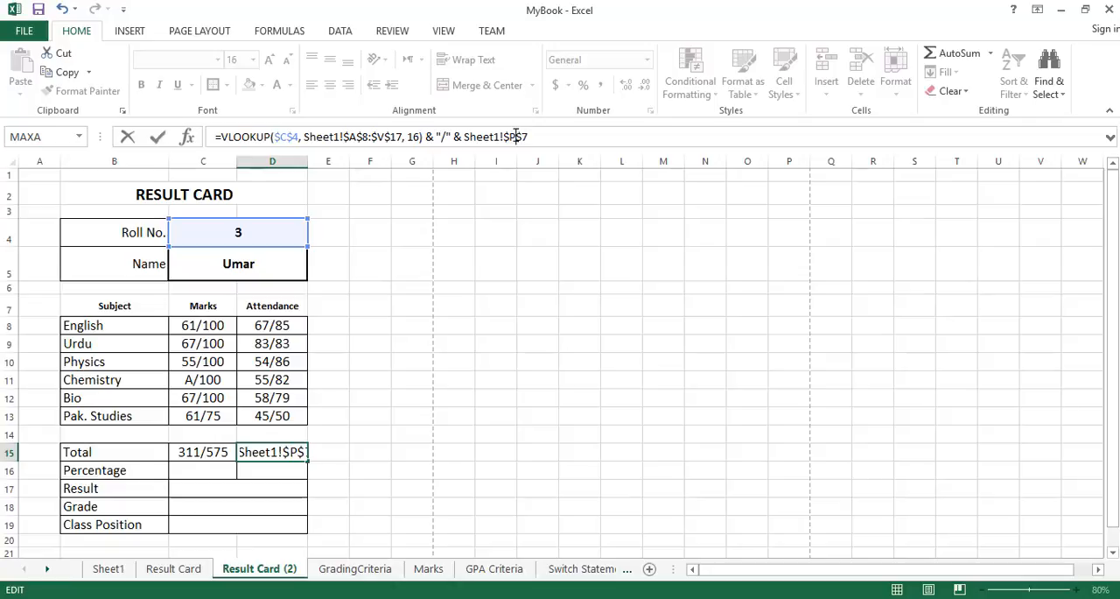
key("Return")
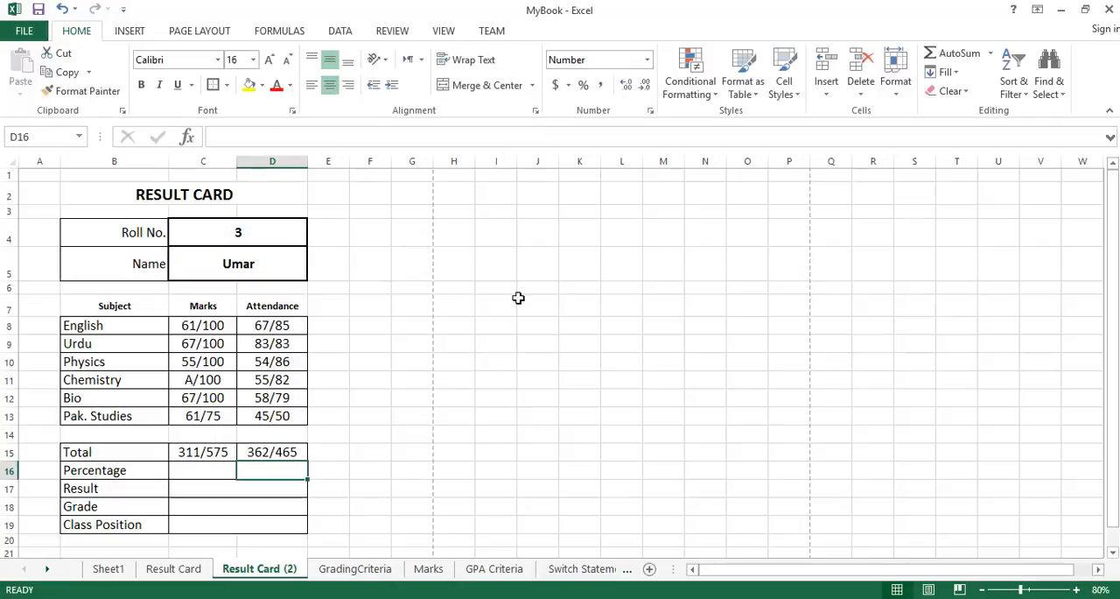
left_click(273, 451)
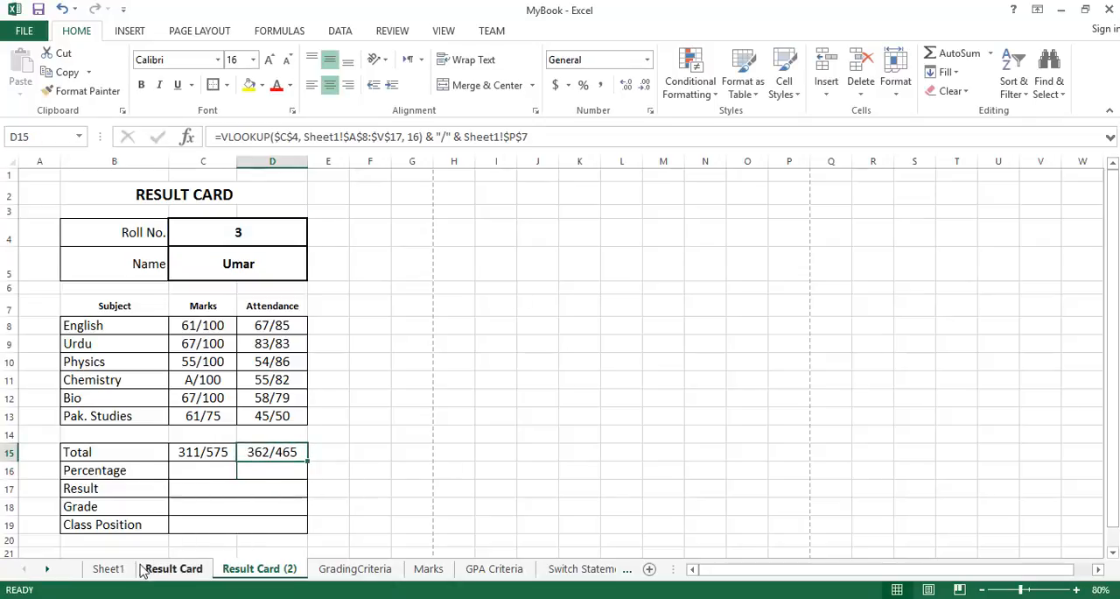
left_click(109, 568)
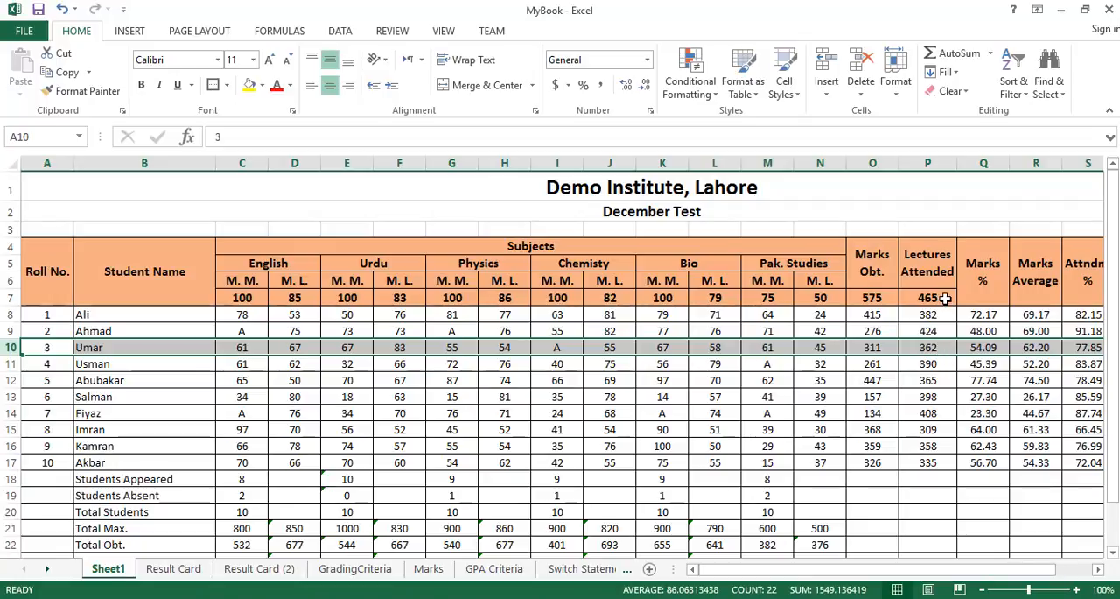
left_click(256, 569)
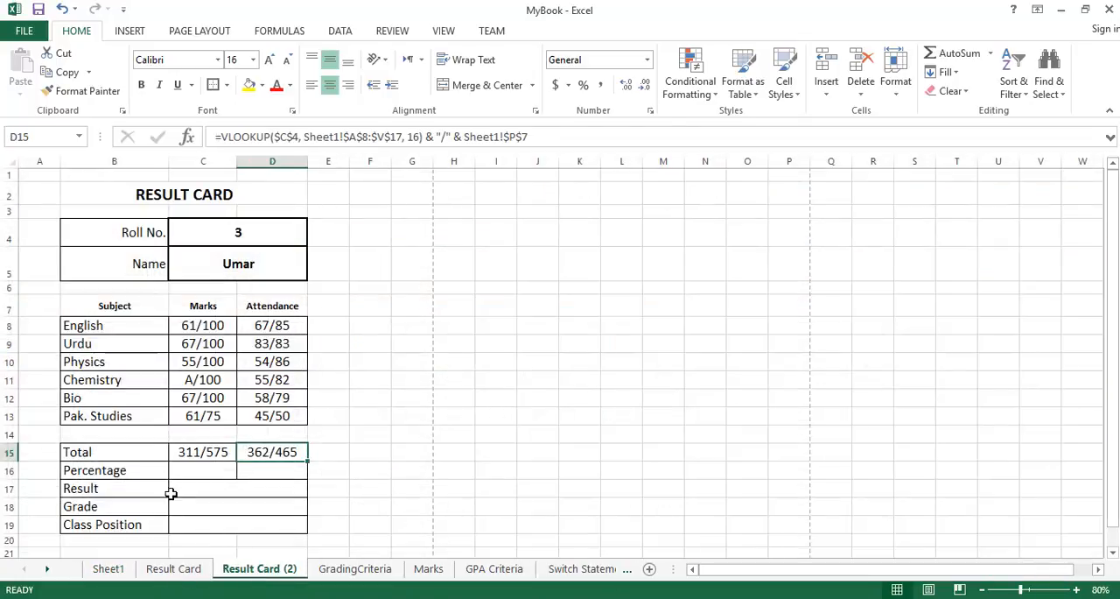
Locate the Marks % column in Sheet1 and copy the attendance total formula from D15 into the marks Percentage cell C16.
left_click(199, 470)
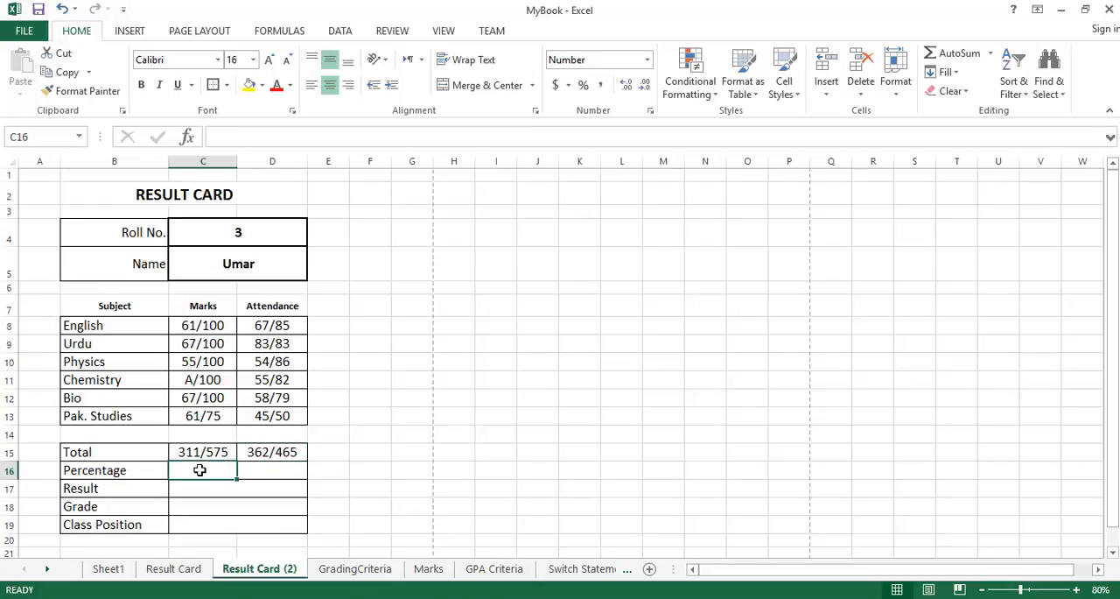
left_click(281, 469)
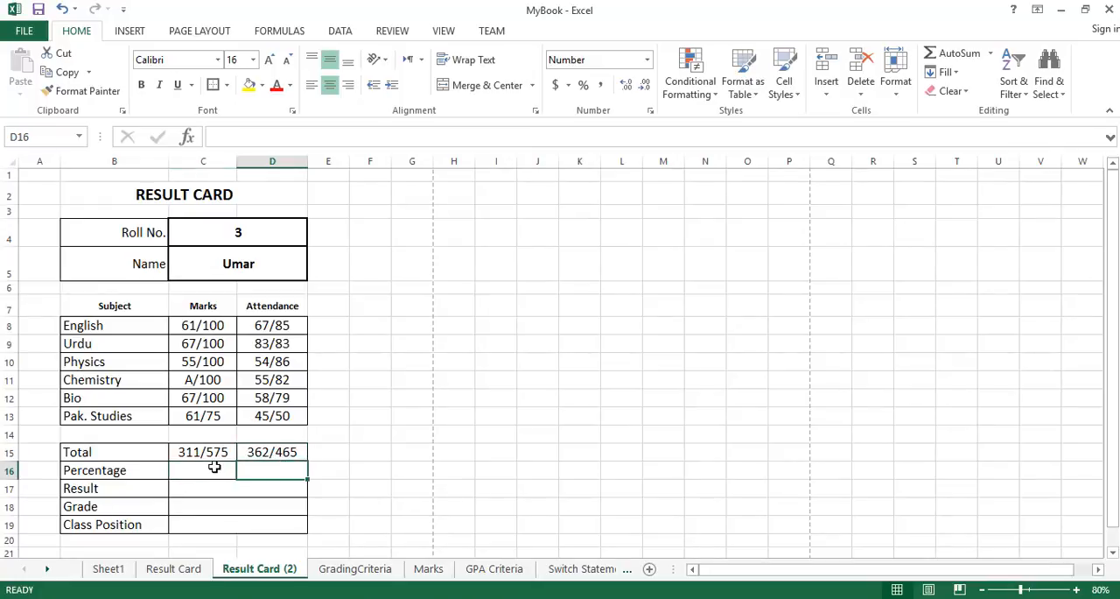
left_click(109, 569)
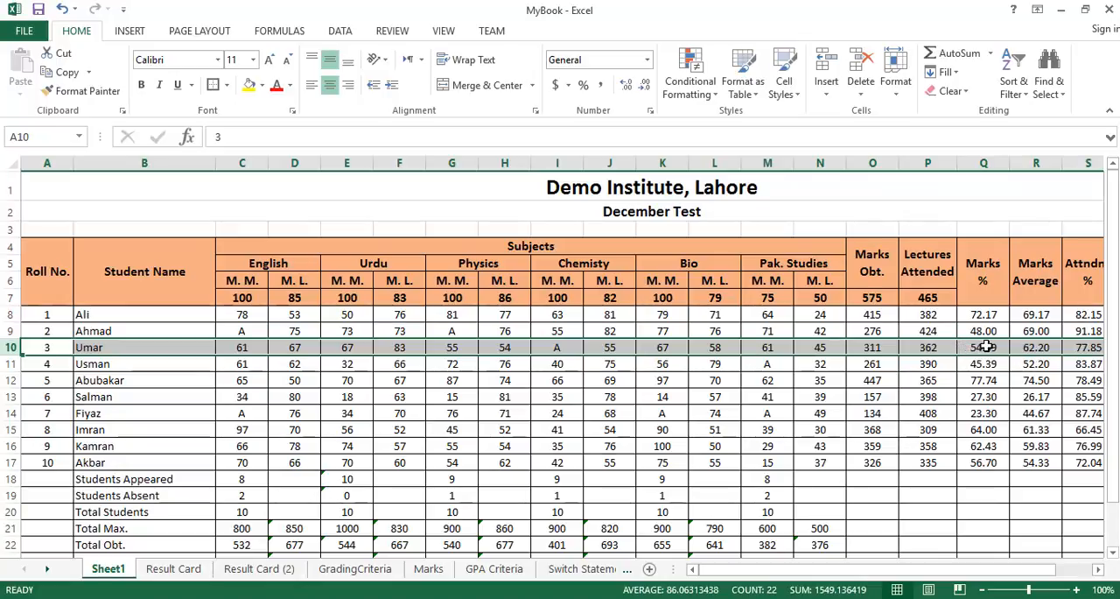
left_click(253, 569)
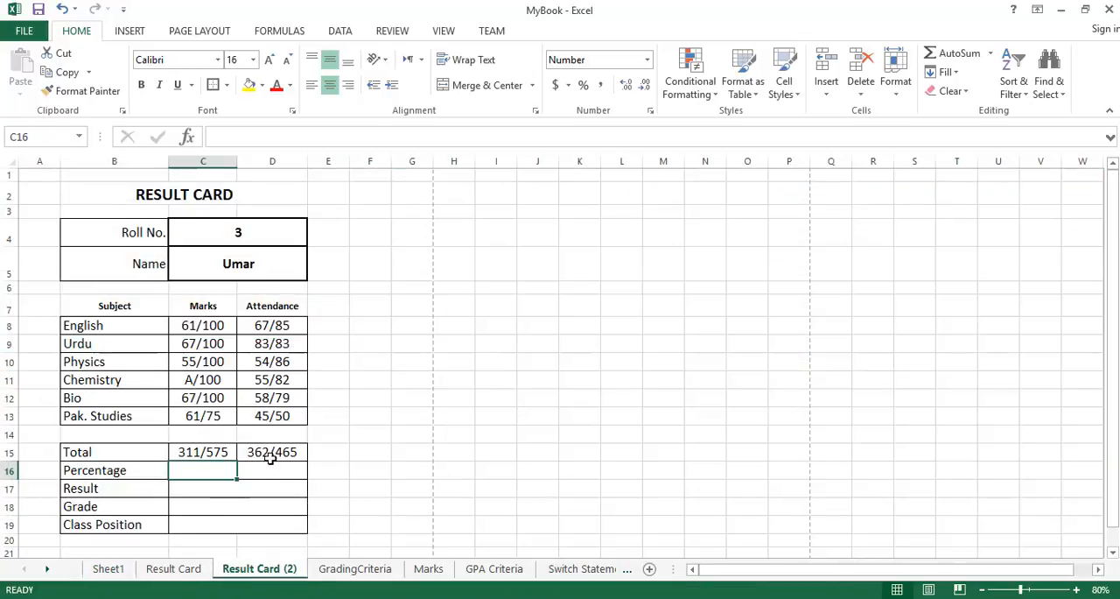
left_click(271, 457)
key("ctrl+c")
left_click(199, 474)
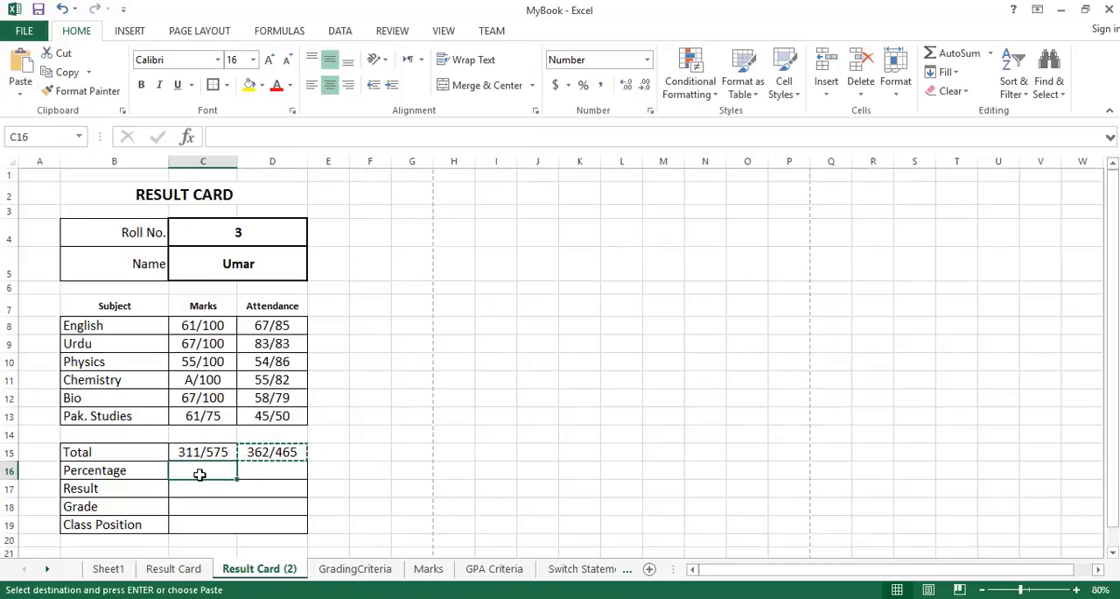
key("ctrl+v")
key("Escape")
Set the C16 marks percentage formula to lookup column 17 and change its maximum reference to Sheet1!$Q$7.
left_click(419, 137)
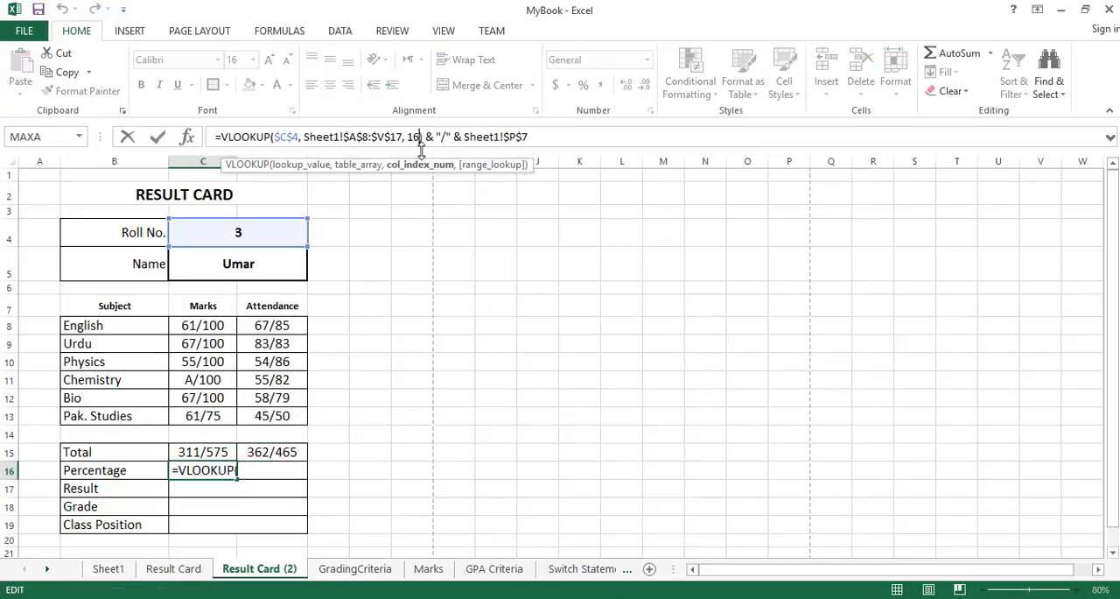
key("BackSpace")
type("7")
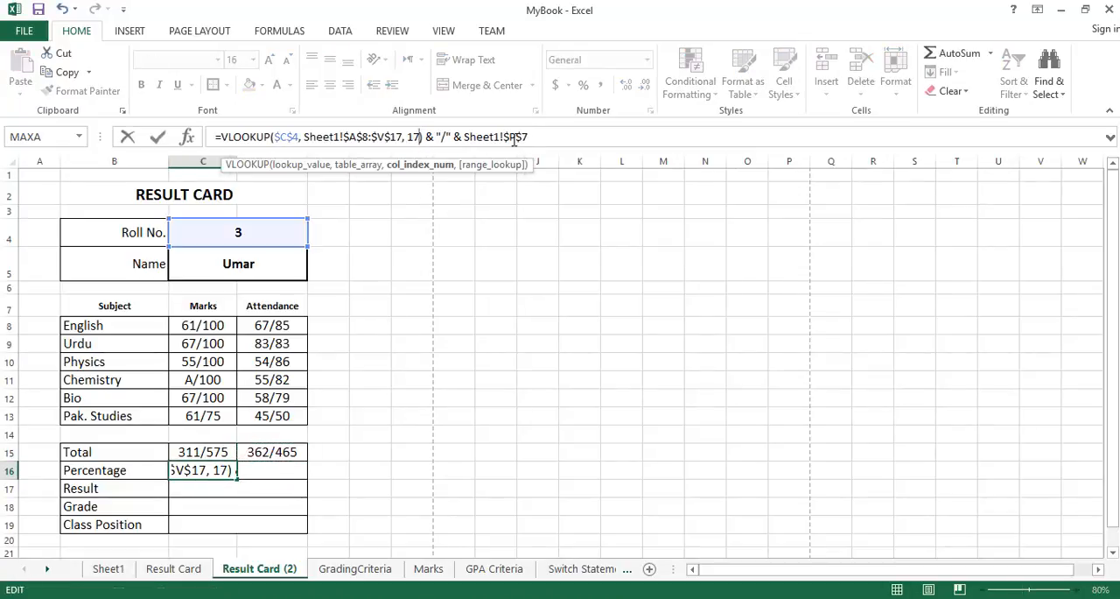
left_click(514, 137)
key("BackSpace")
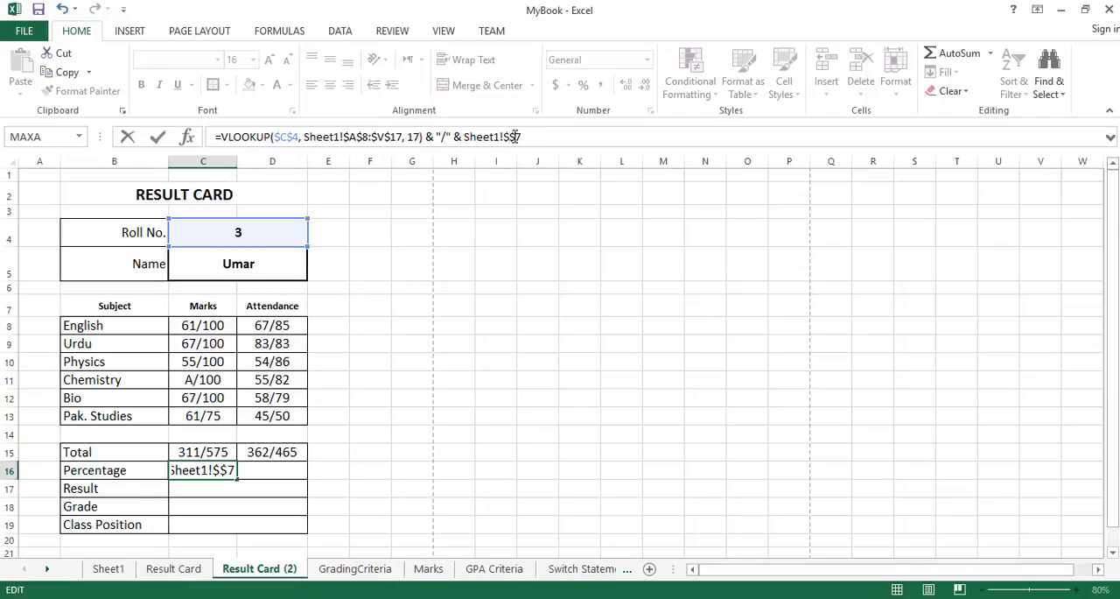
type("Q")
key("Return")
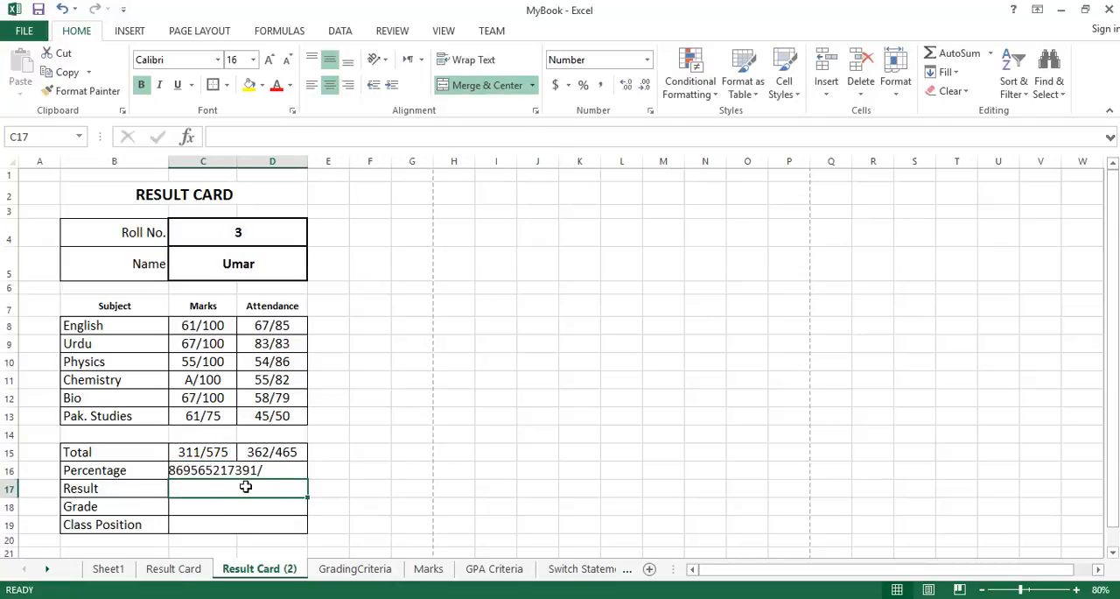
left_click(221, 469)
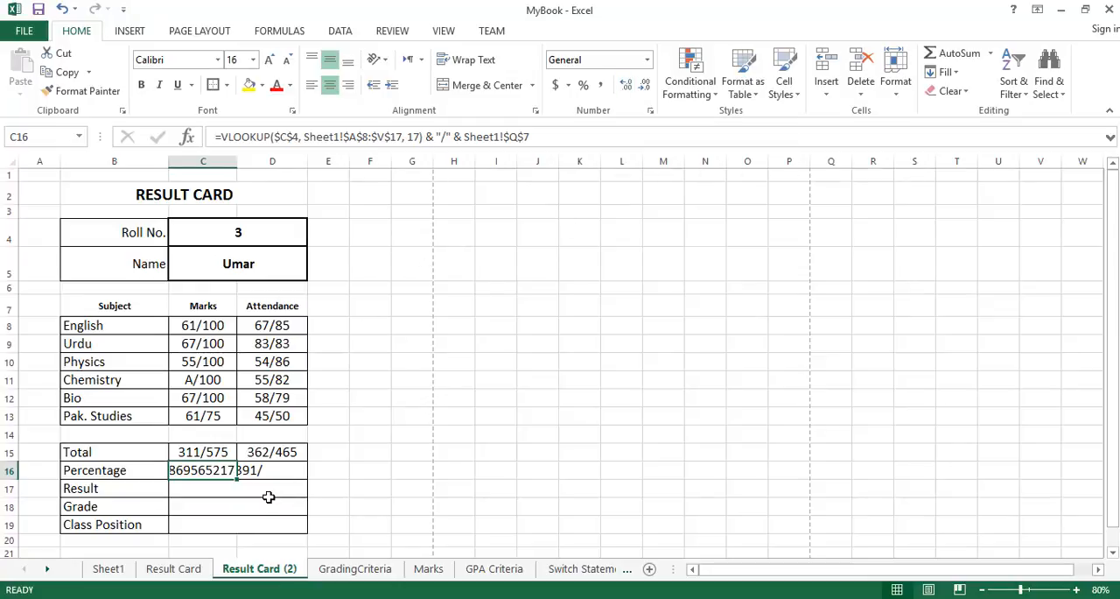
Compare with the percentage row on the original Result Card sheet and remove the "/" and Sheet1!$Q$7 part from the C16 formula.
left_click(193, 573)
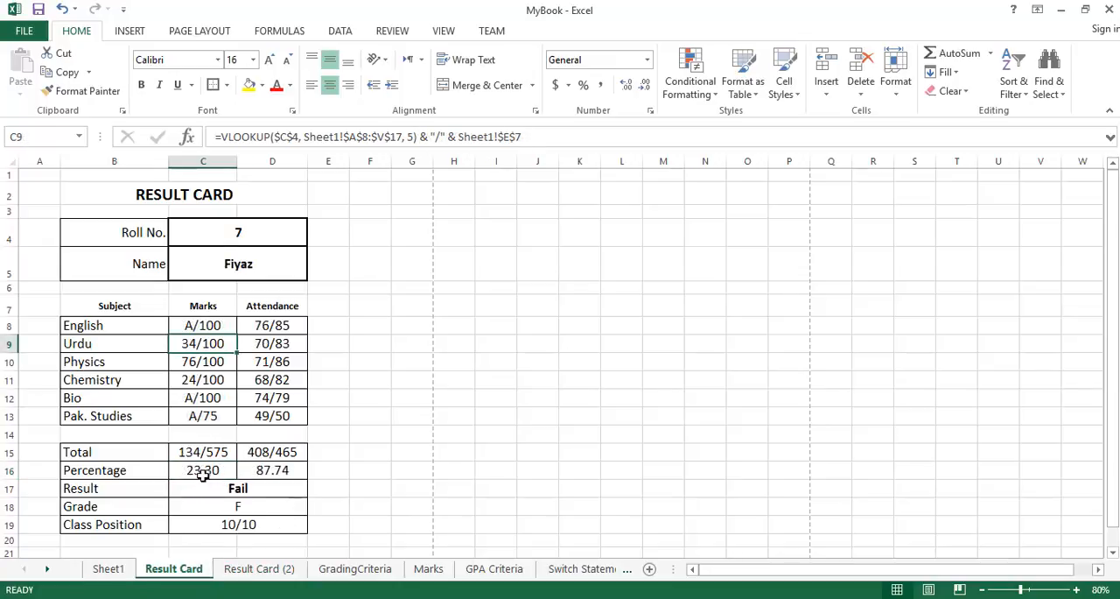
left_click(254, 569)
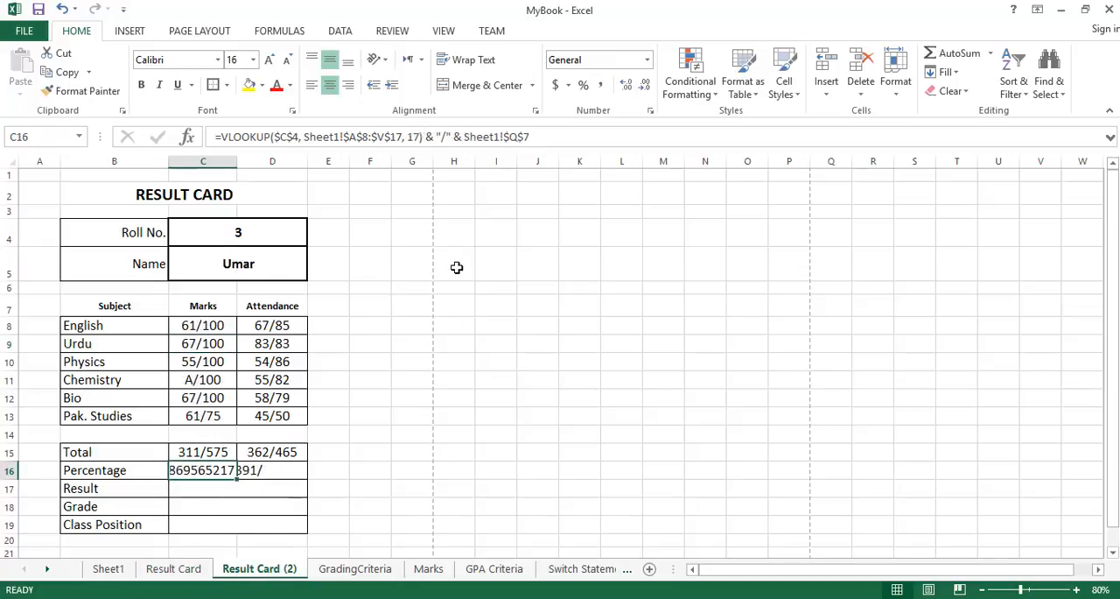
left_click(427, 138)
key("shift+End")
key("Delete")
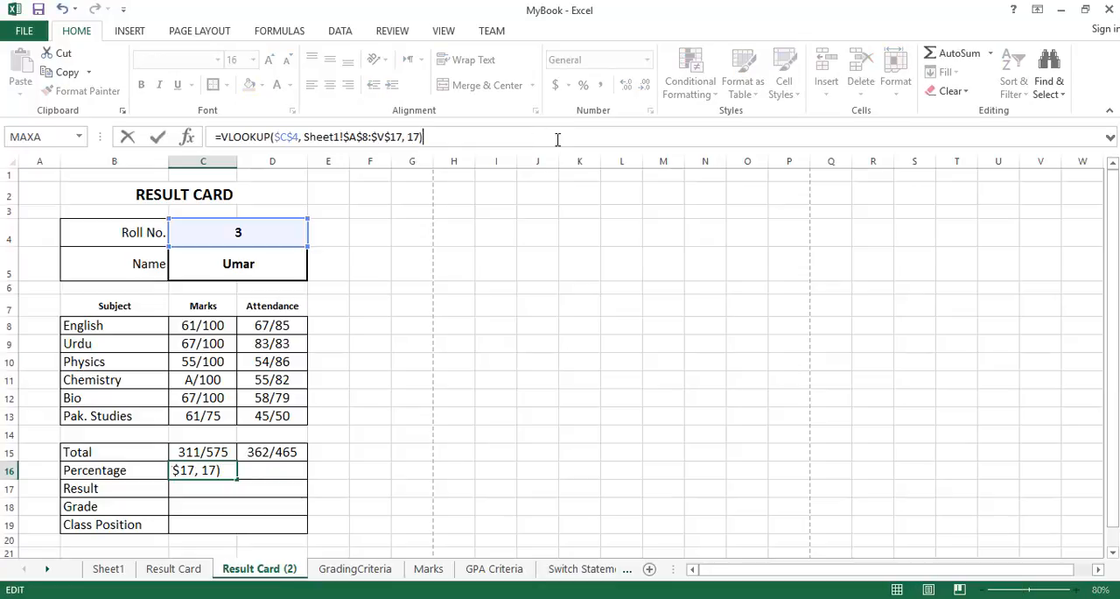
key("Return")
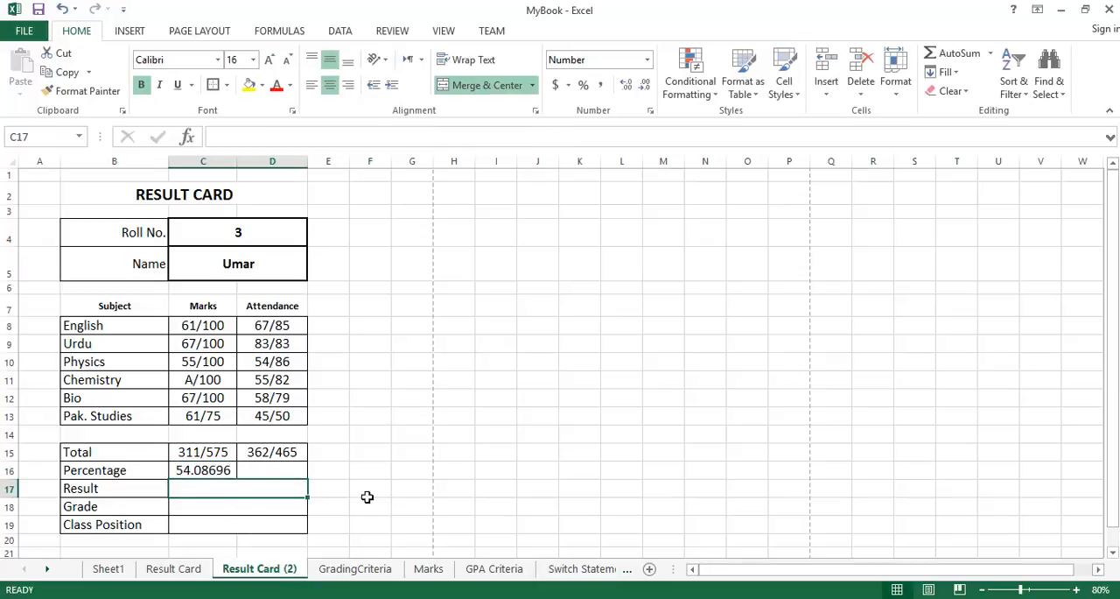
Check the marks percentage in C16 against Sheet1 and reduce its display to two decimal places.
left_click(220, 470)
left_click(109, 569)
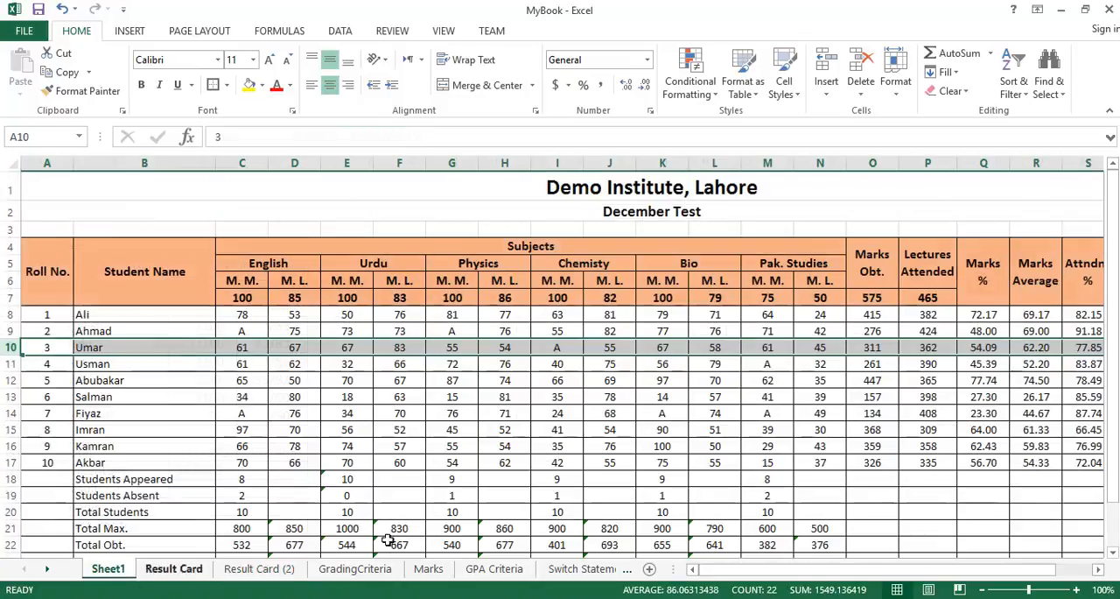
left_click(256, 570)
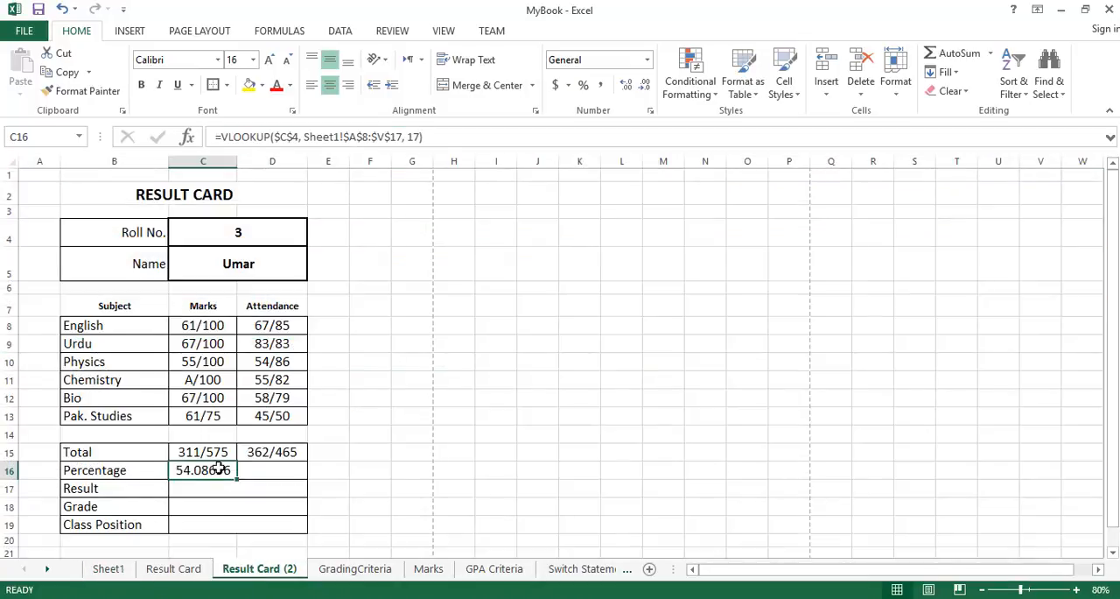
left_click(644, 86)
left_click(645, 86)
left_click(648, 88)
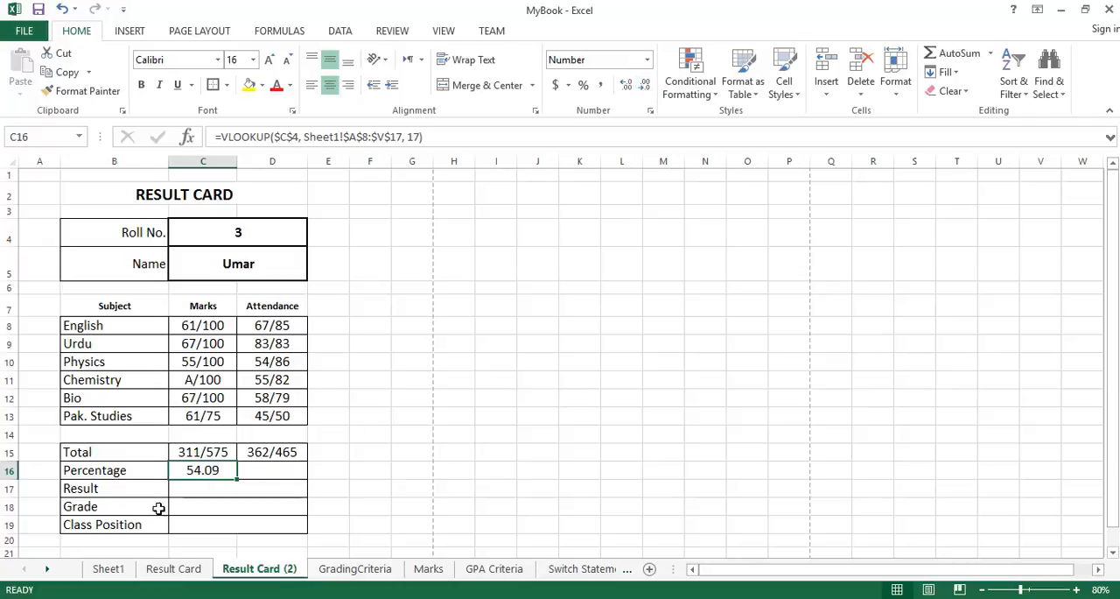
Locate the attendance % column in Sheet1 and copy the marks percentage formula from C16 into the attendance Percentage cell D16.
left_click(109, 569)
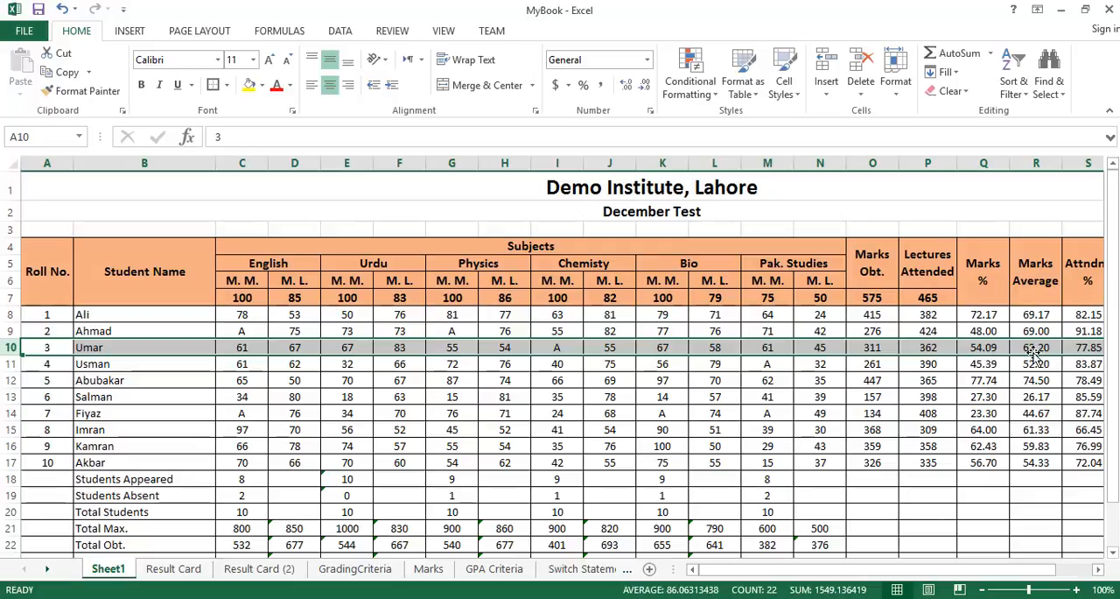
left_click(1098, 570)
left_click(1098, 570)
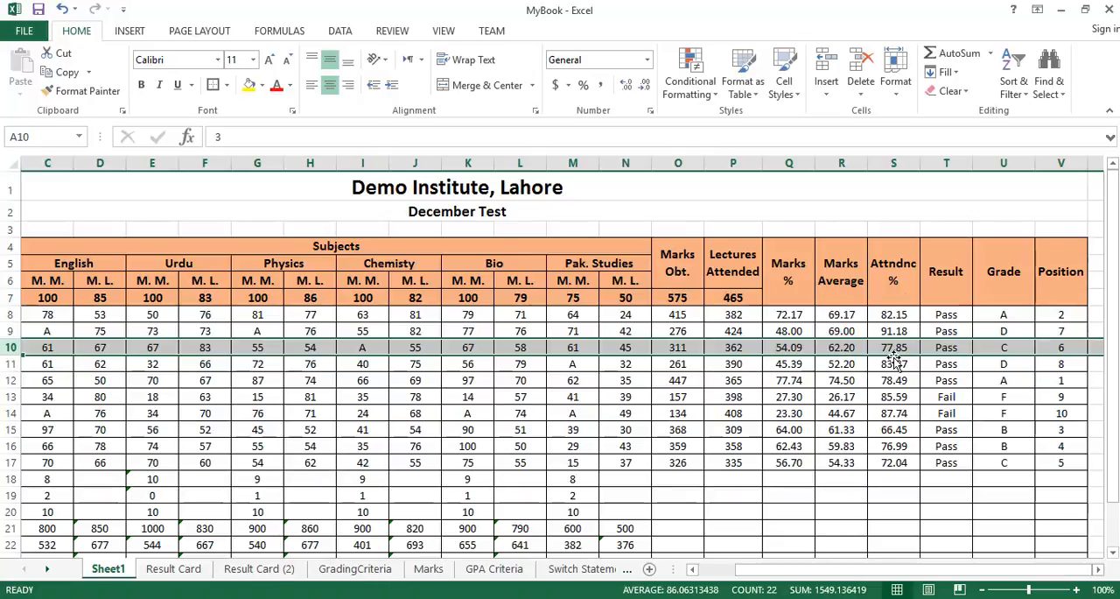
left_click(292, 569)
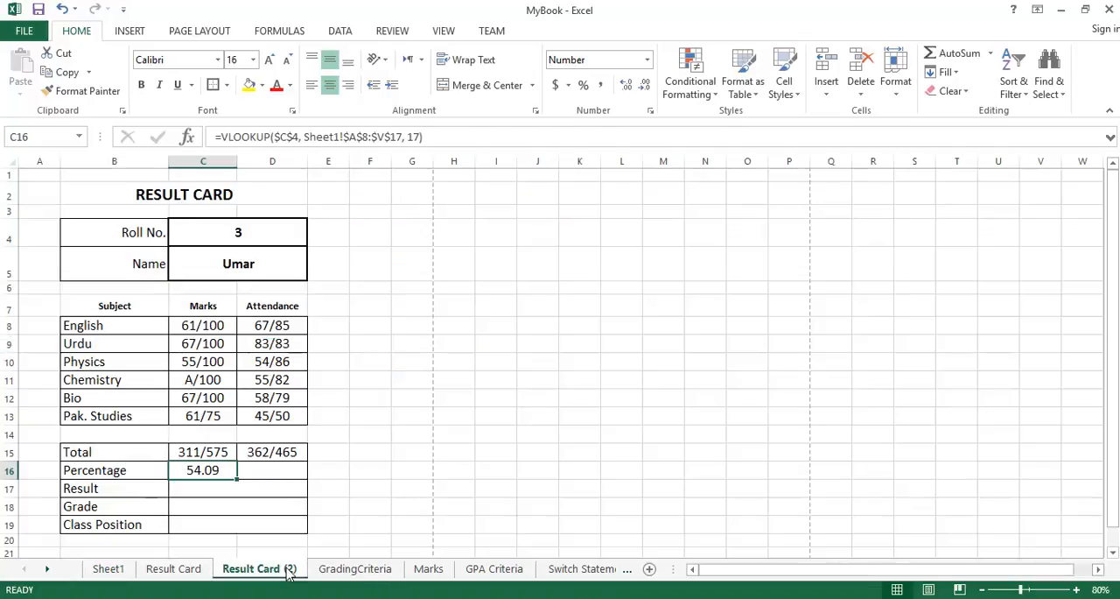
left_click(257, 470)
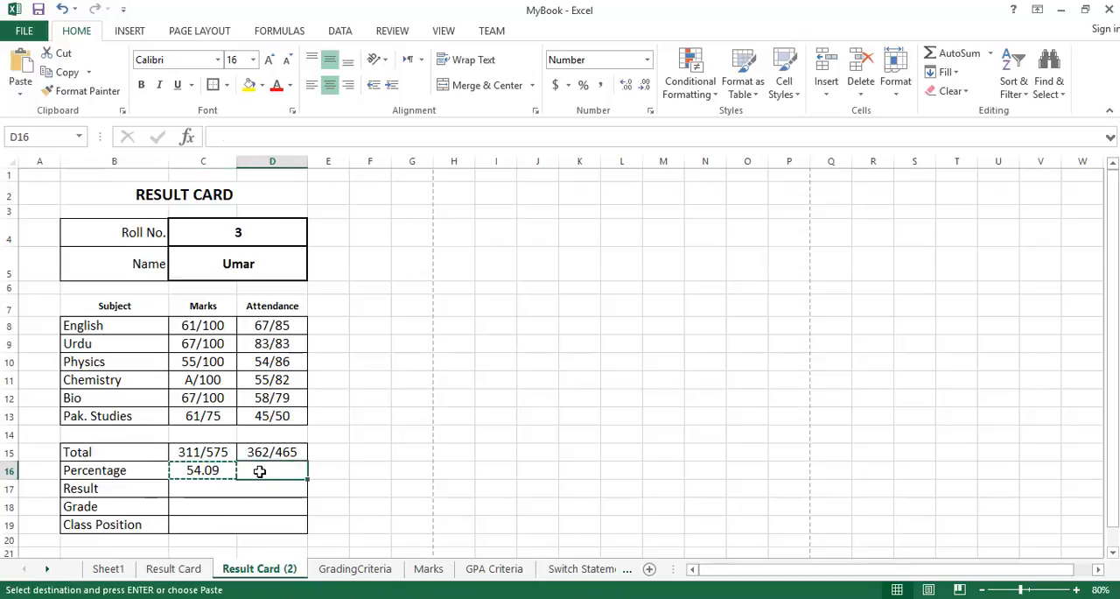
key("ctrl+v")
key("Escape")
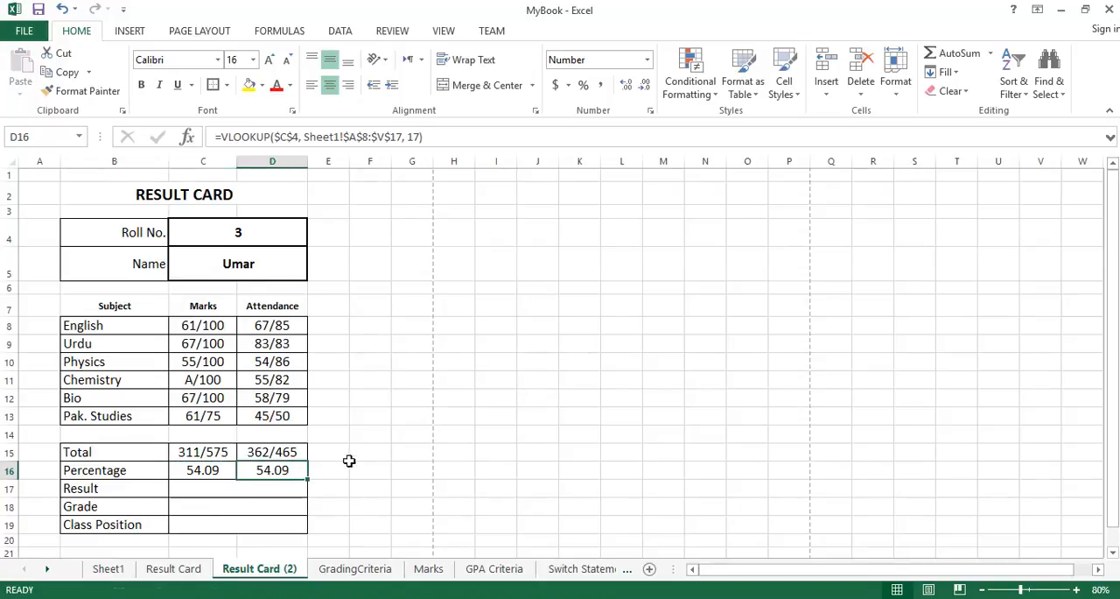
Set the D16 attendance percentage formula to lookup column 19, and check Sheet1 for its attendance %, Result, Grade and Position columns.
left_click(414, 136)
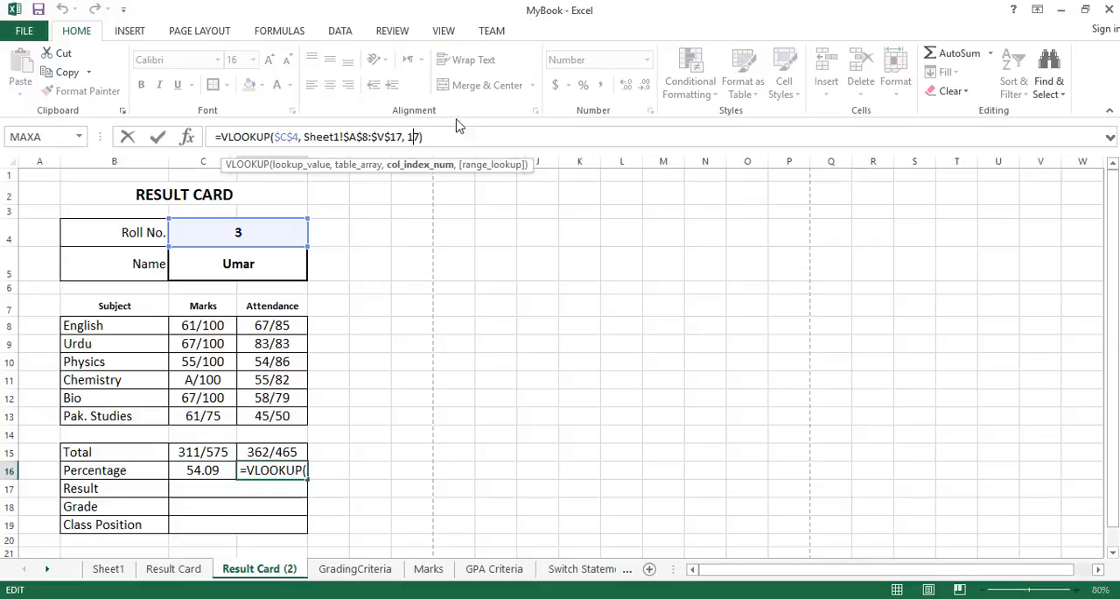
key("BackSpace")
type("9")
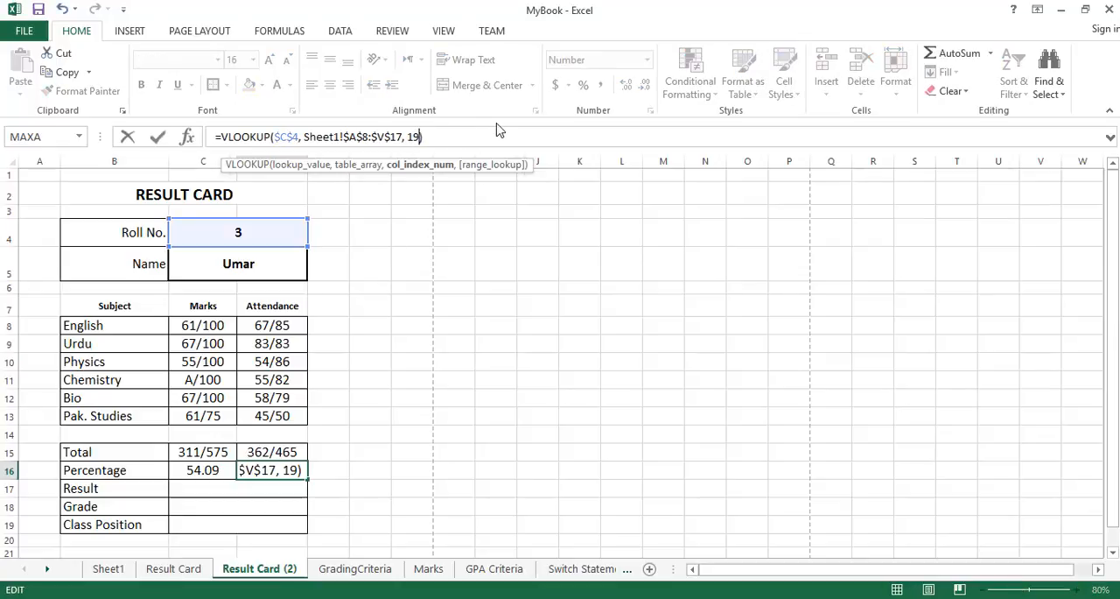
key("Return")
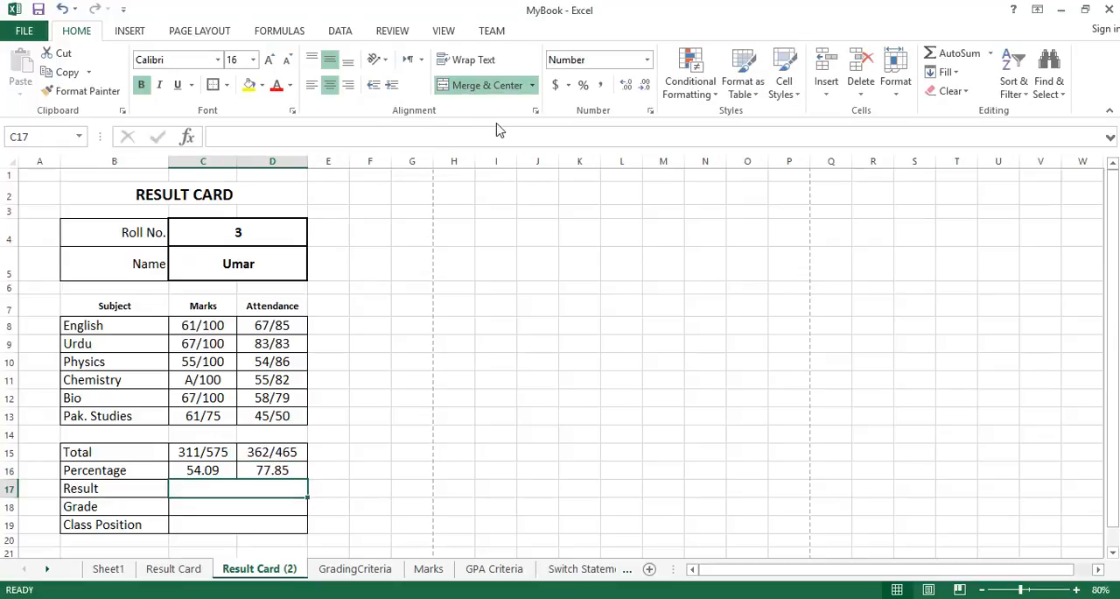
left_click(278, 473)
left_click(112, 568)
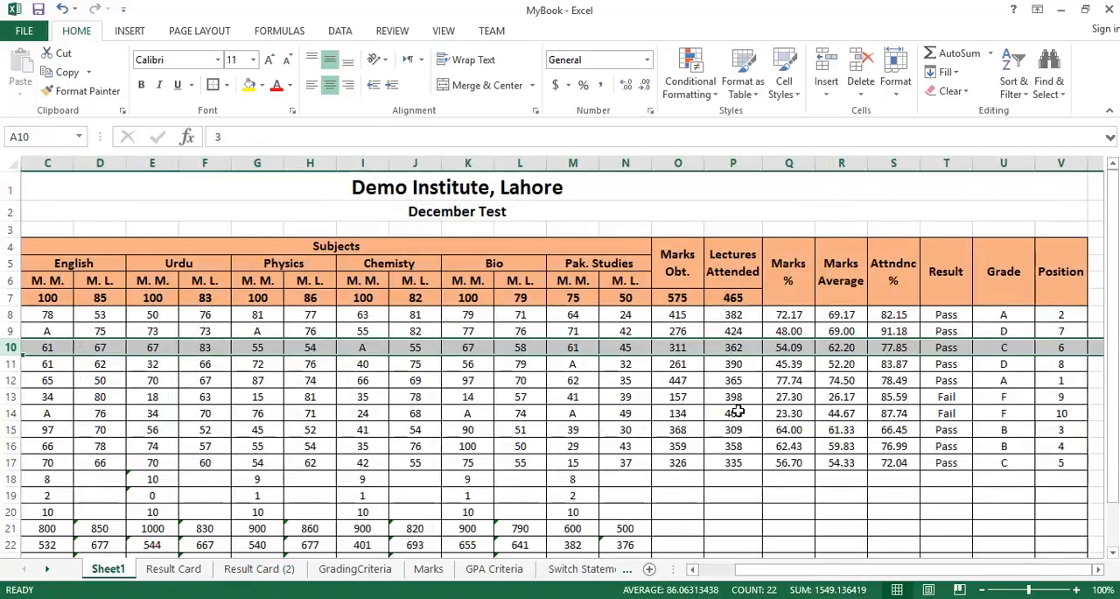
left_click(252, 568)
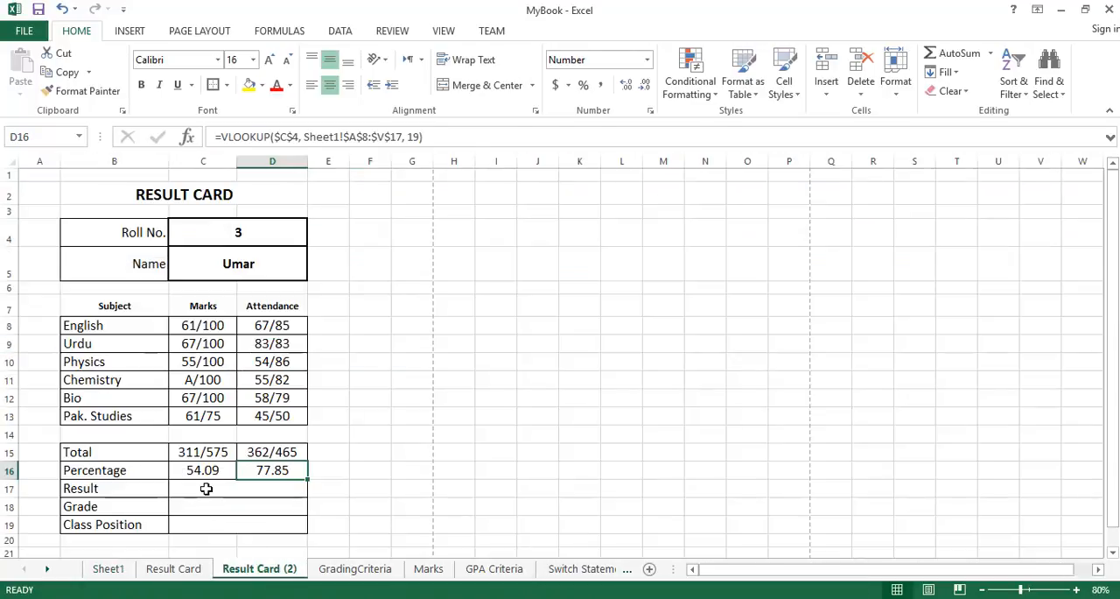
left_click(109, 568)
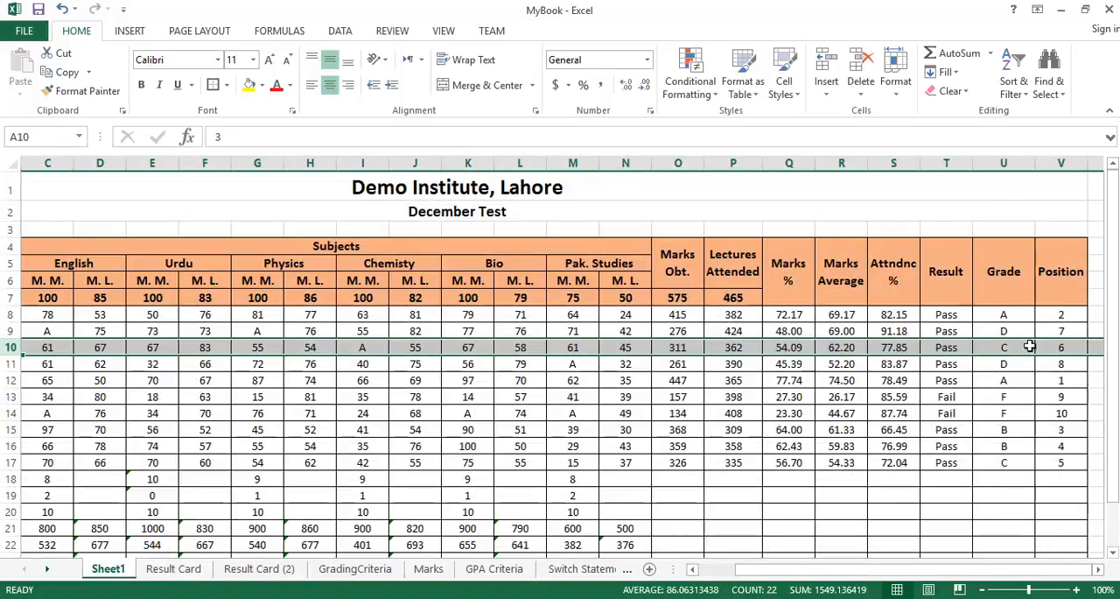
left_click(259, 568)
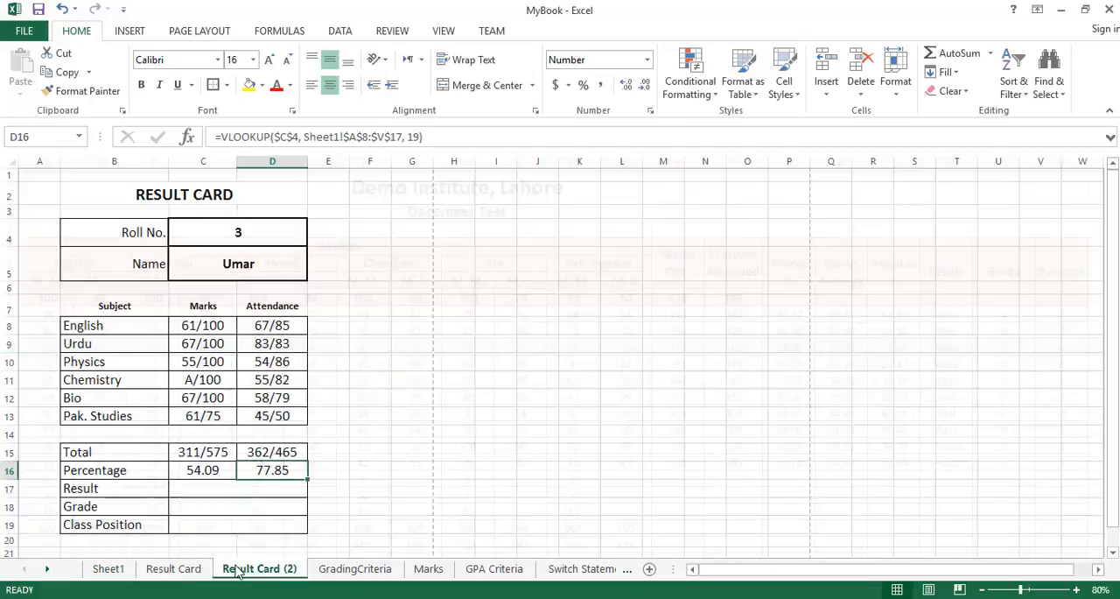
Try twice to copy cell D16 into the merged Result cell C17, clearing C17 after each attempt.
left_click(244, 487)
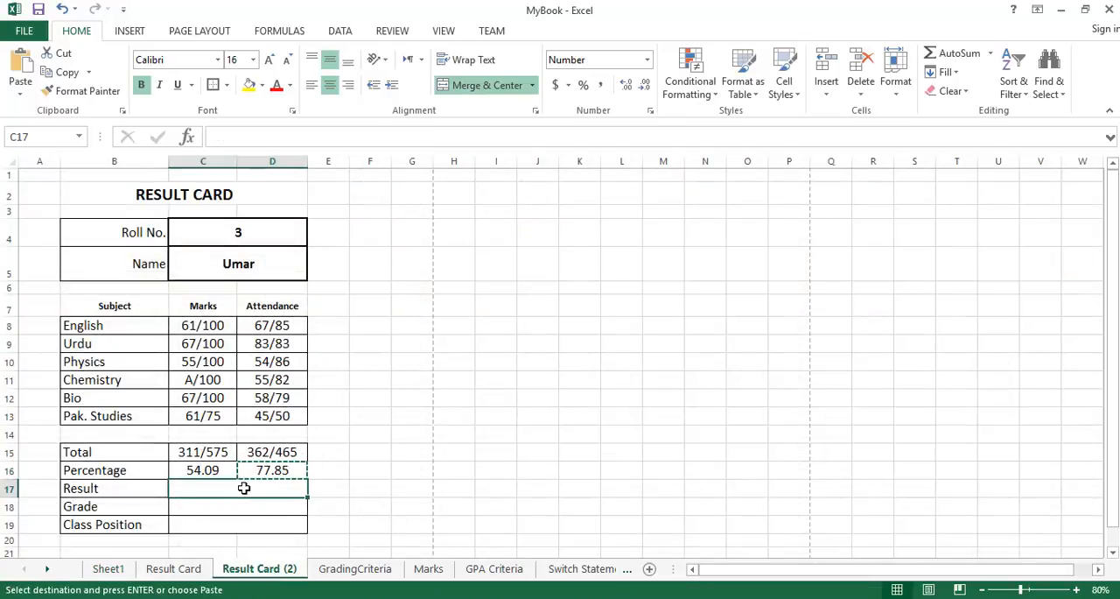
type("77.85")
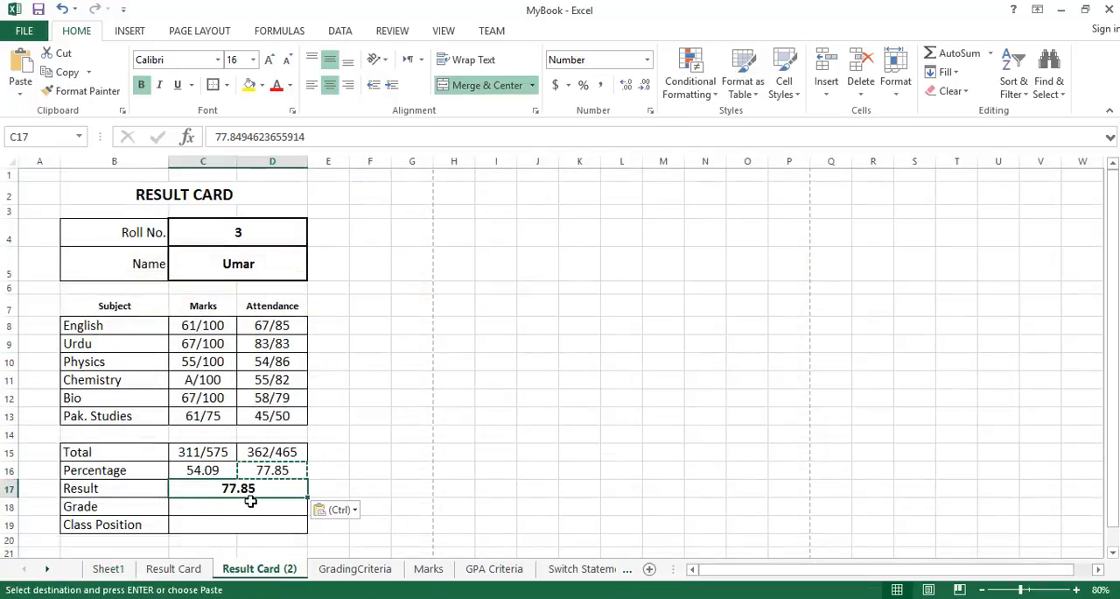
key("Escape")
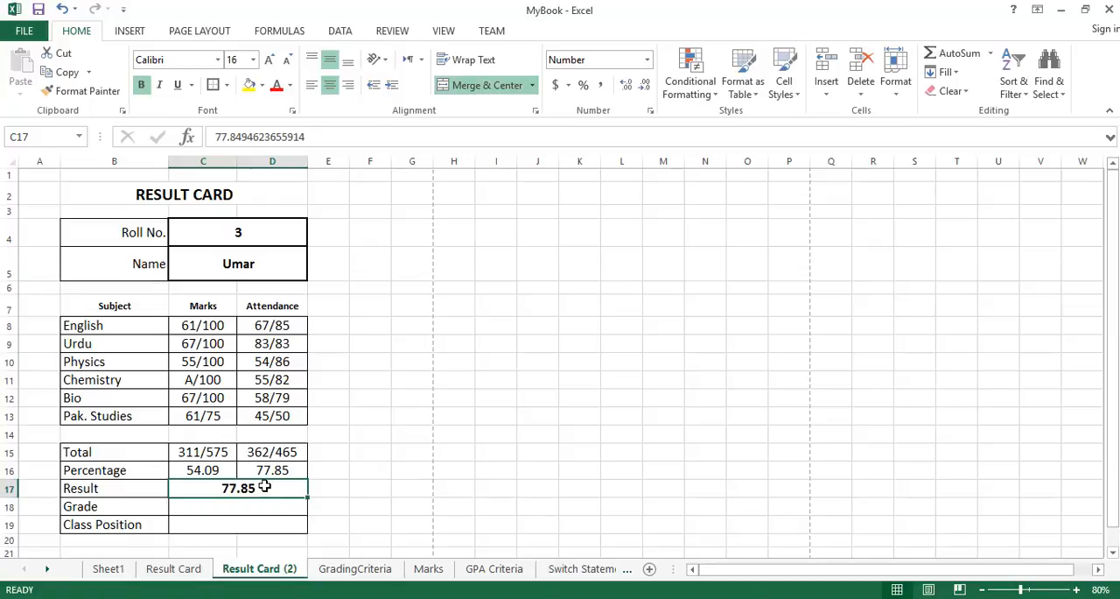
key("Delete")
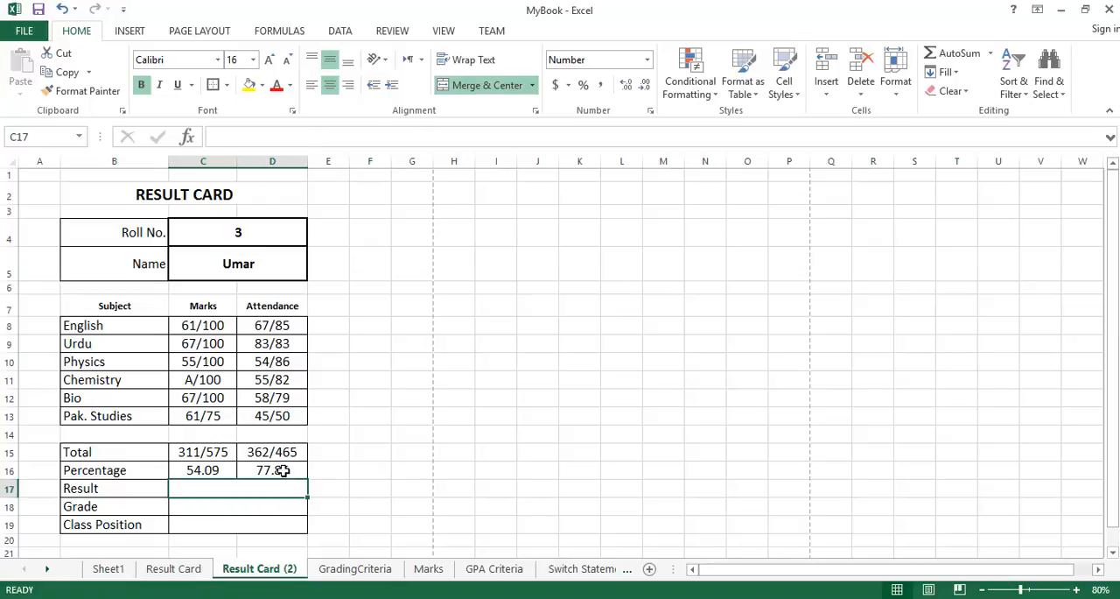
left_click(282, 470)
key("ctrl+c")
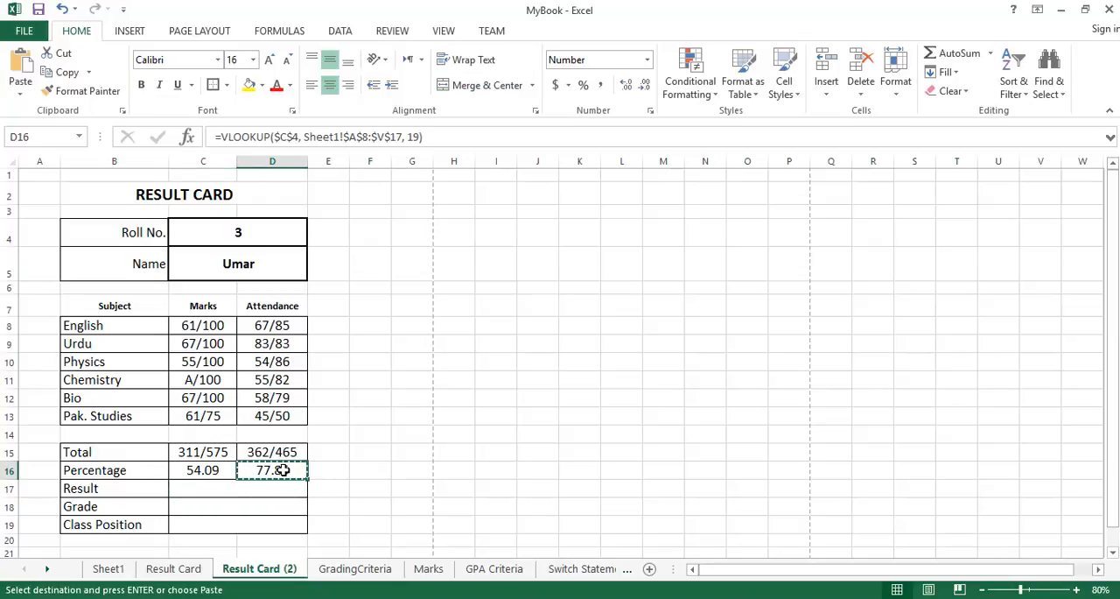
left_click(258, 491)
key("ctrl+v")
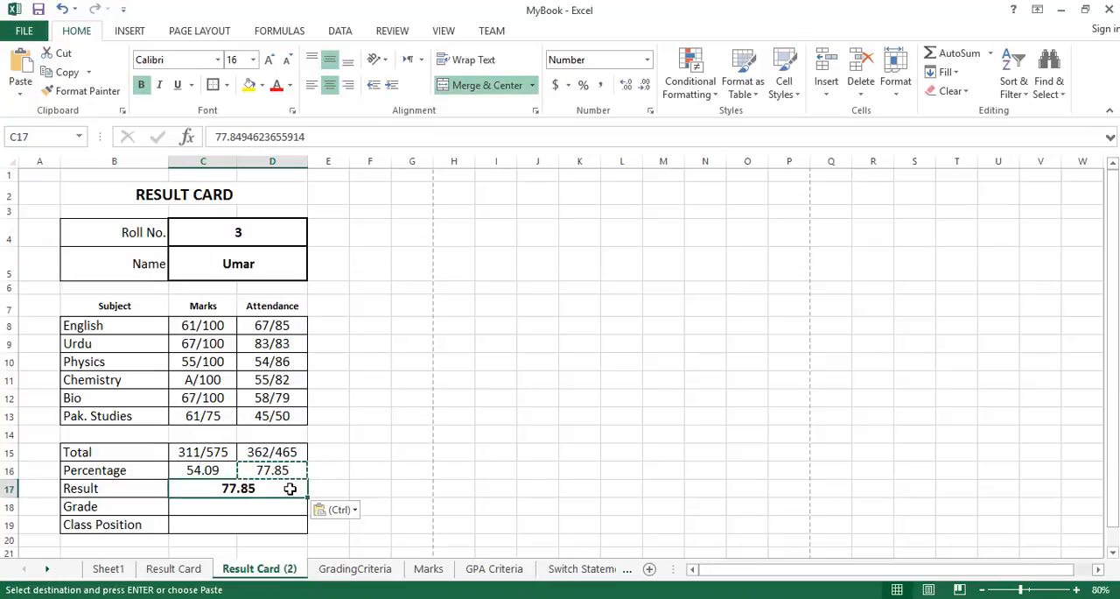
key("Escape")
key("Delete")
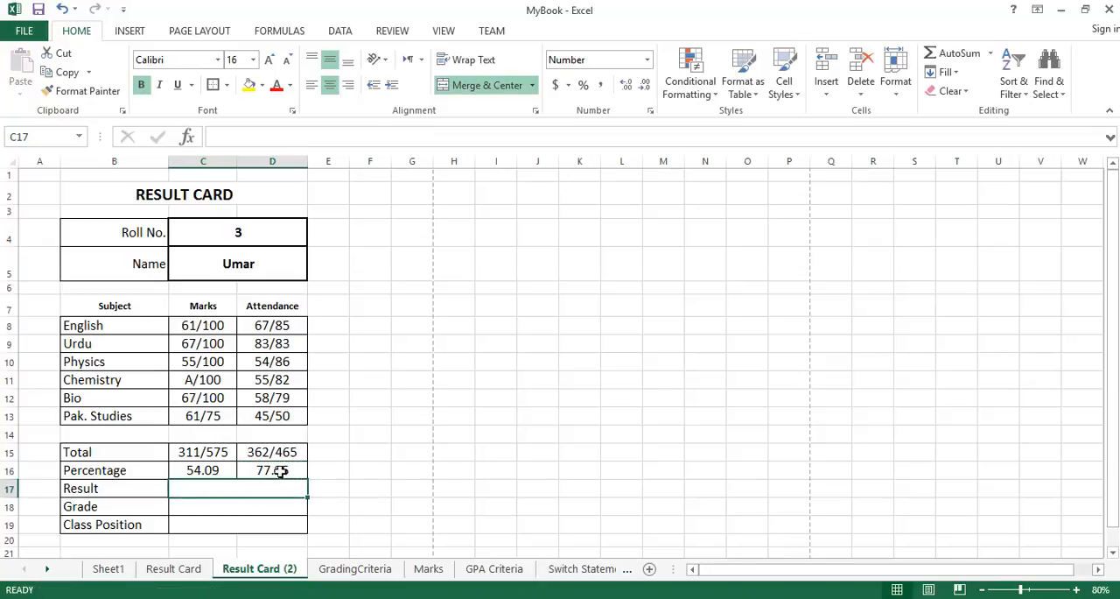
Try once more to paste the copied D16 cell into the Result cell C17, and undo the paste.
left_click(283, 469)
key("ctrl+c")
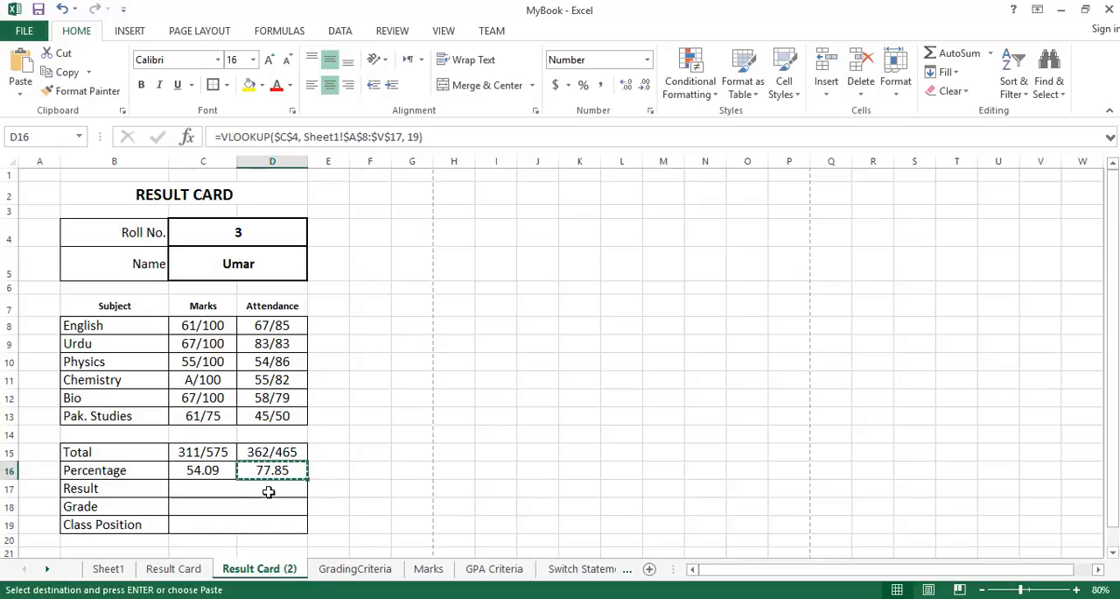
left_click(244, 488)
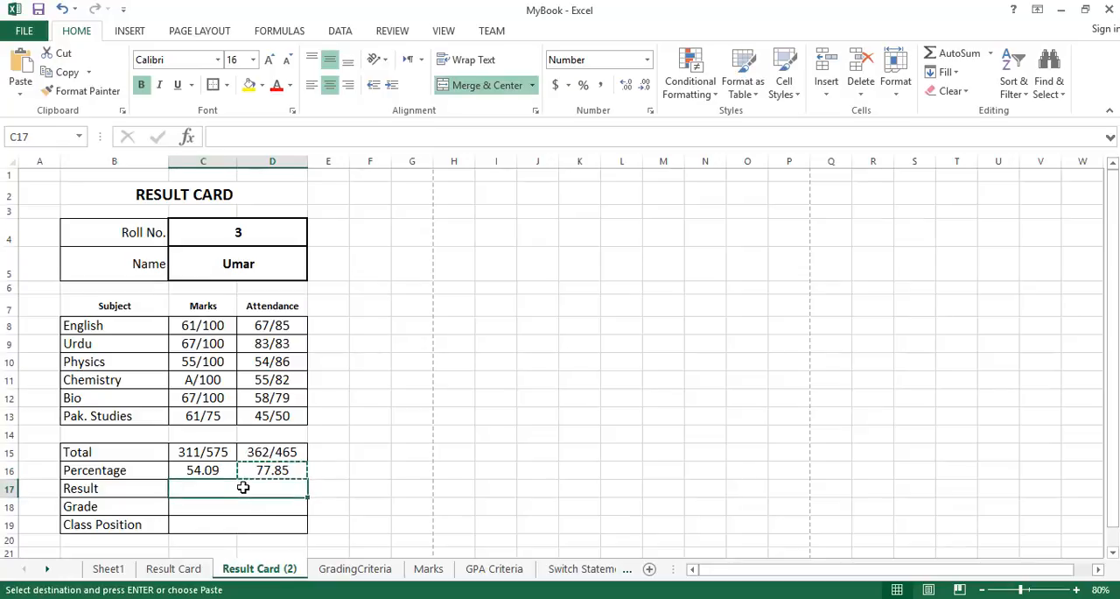
left_click(21, 70)
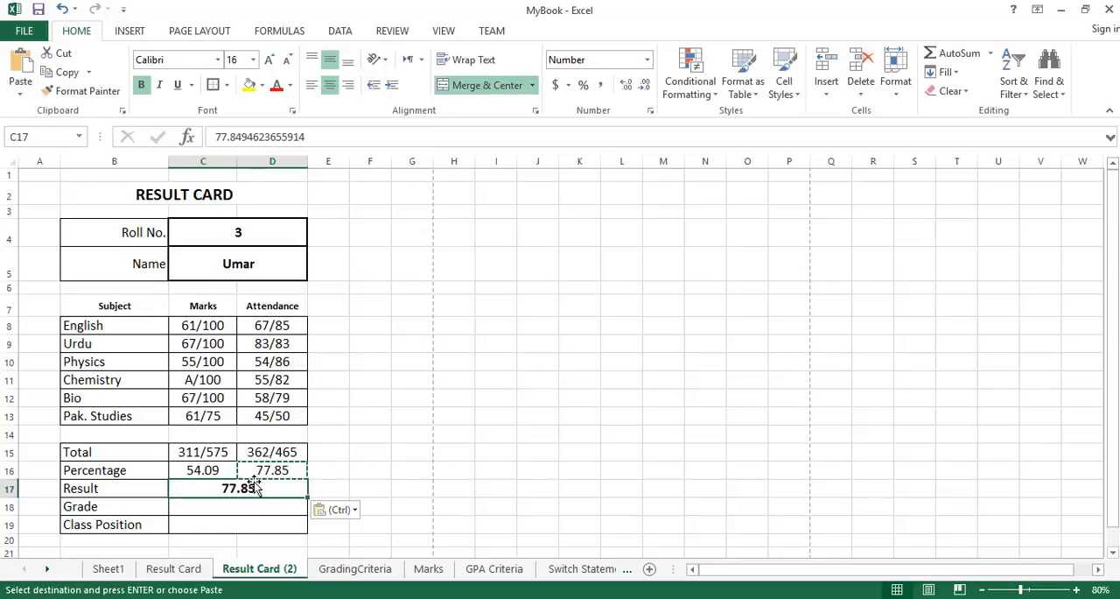
key("ctrl+z")
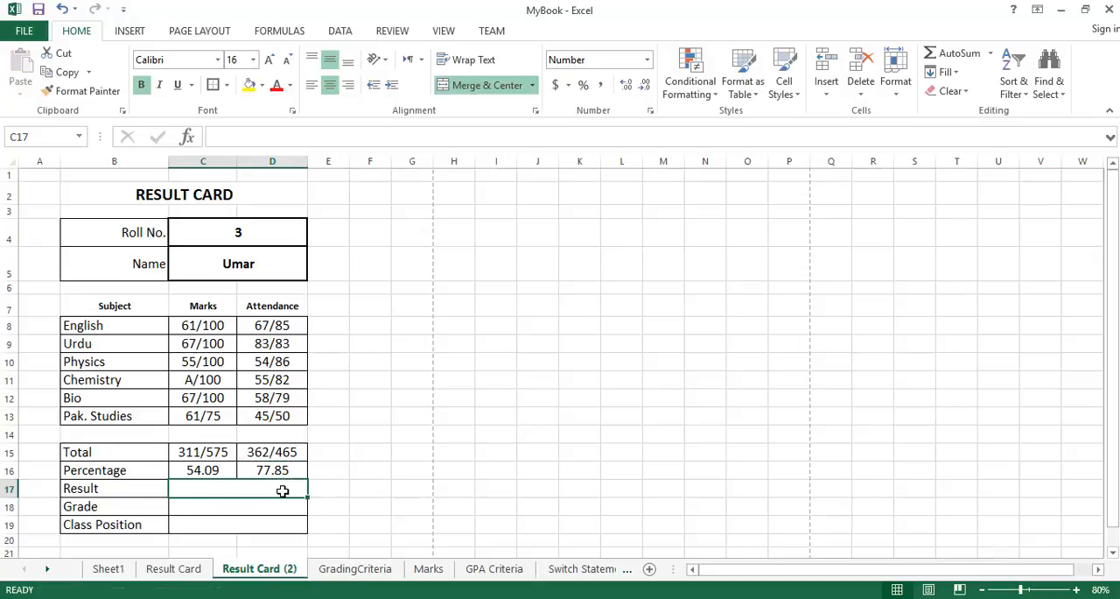
Copy the VLOOKUP formula text of D16 and enter it as the formula of the merged Result cell C17.
left_click(289, 470)
left_click_drag(426, 137, 168, 138)
key("Escape")
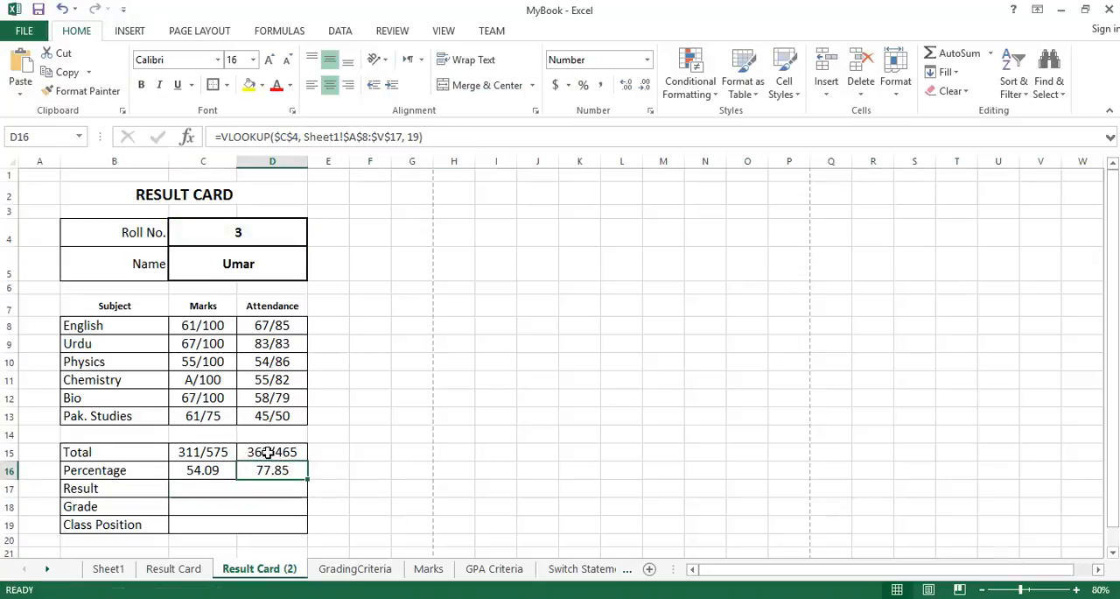
double_click(237, 487)
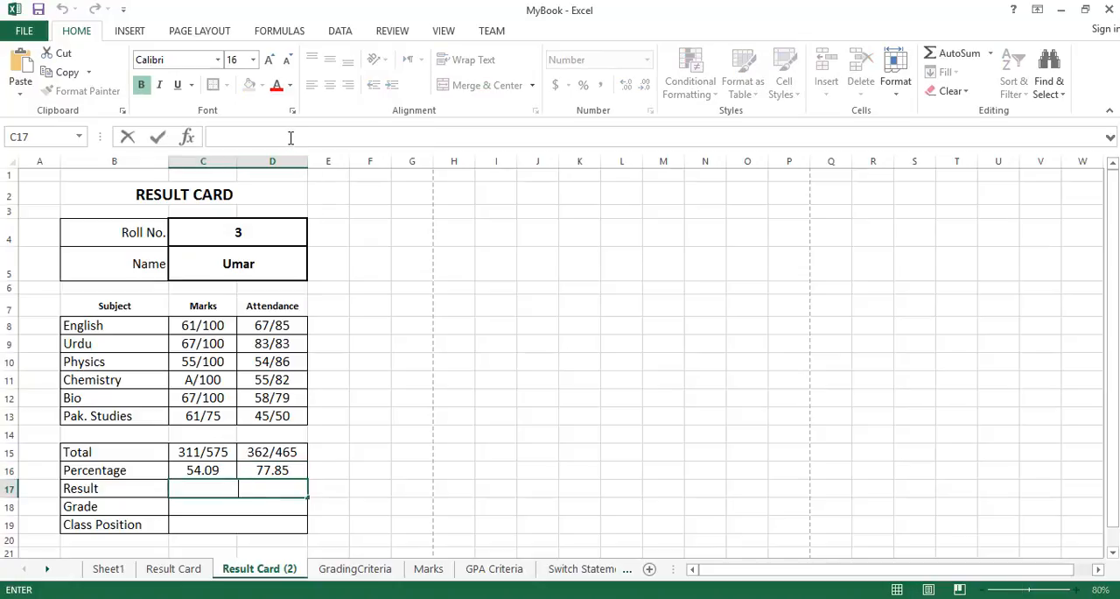
key("ctrl+v")
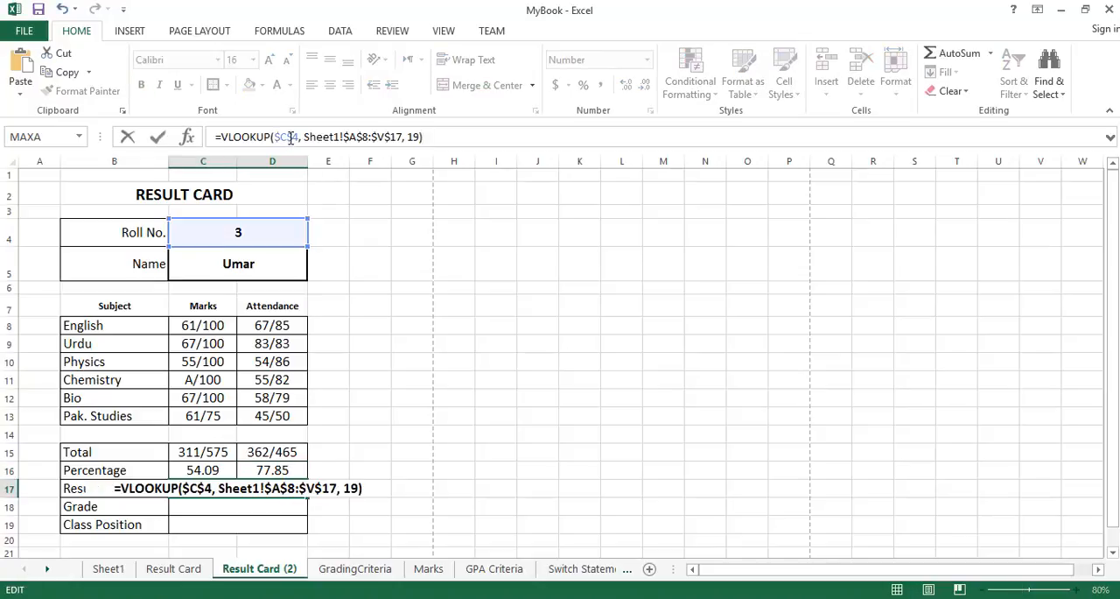
key("Return")
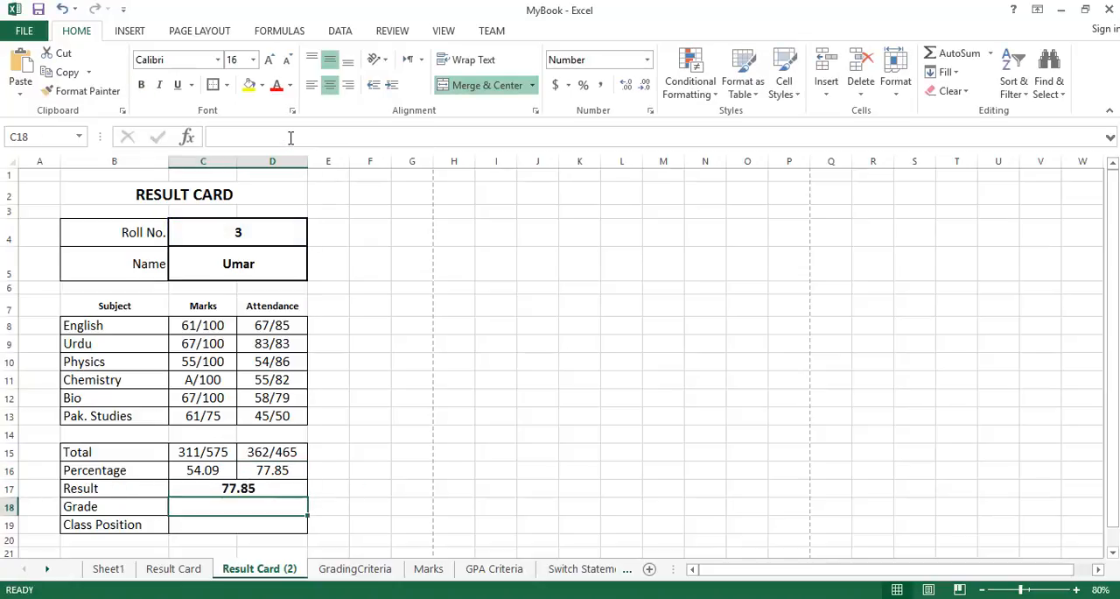
Fill the Result formula from C17 down to the Grade and Class Position cells C18 and C19, and reselect C17.
left_click(253, 488)
left_click_drag(310, 499, 302, 533)
left_click(265, 490)
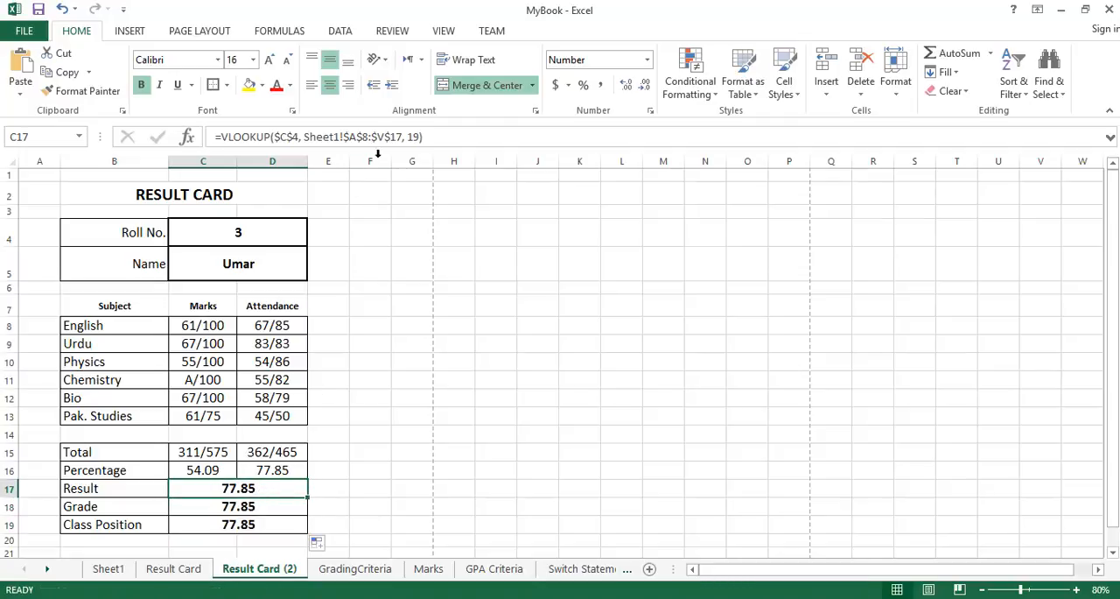
Set the VLOOKUP column index to 20 in the Result cell C17 and to 21 in the Grade cell C18.
left_click(416, 138)
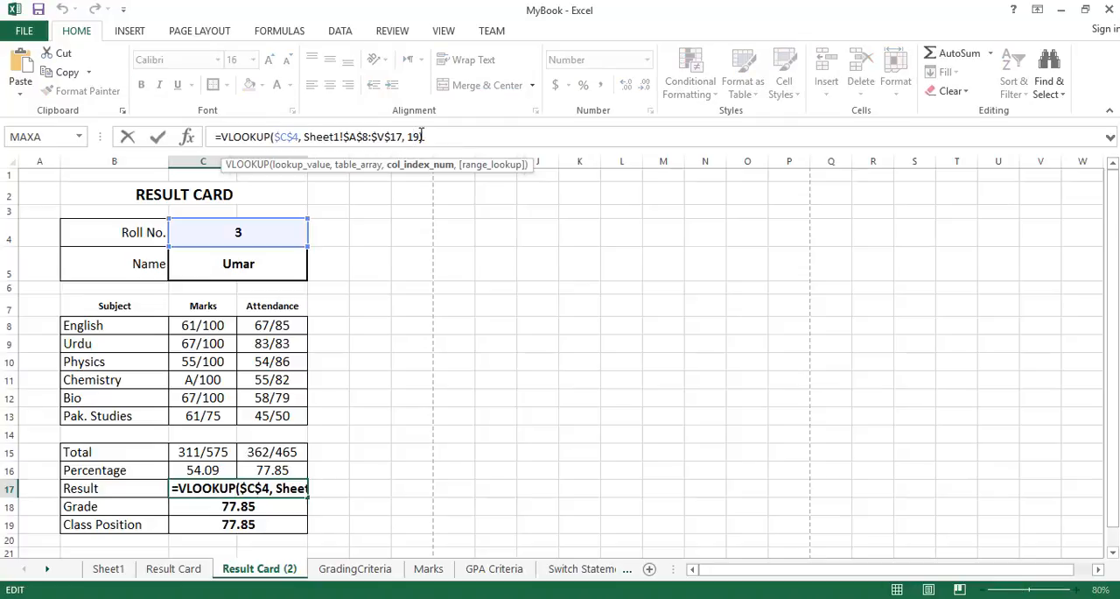
type(")")
type("20")
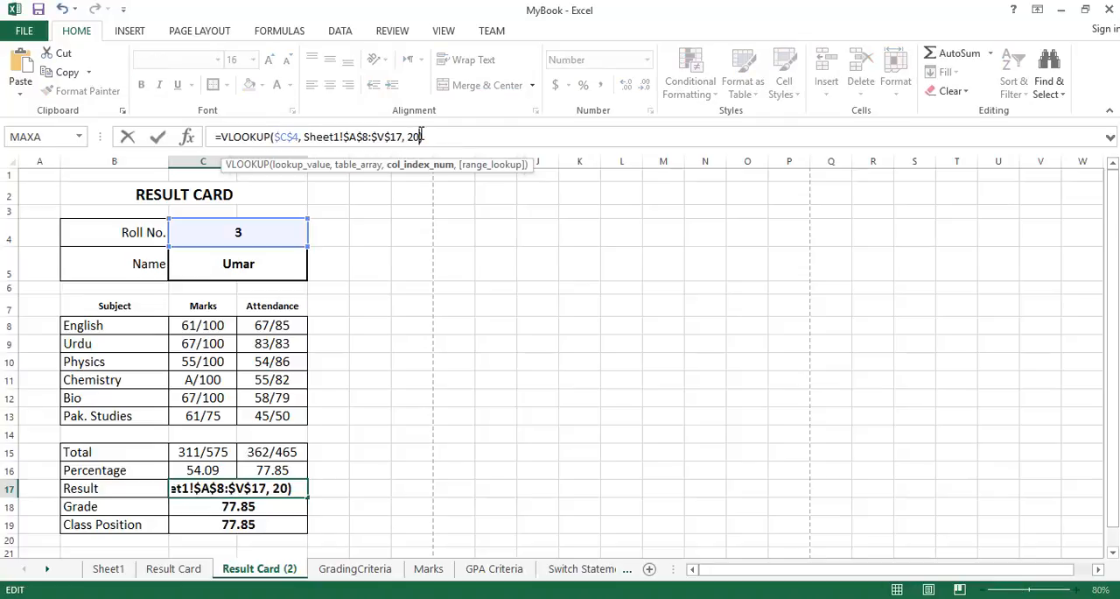
key("Return")
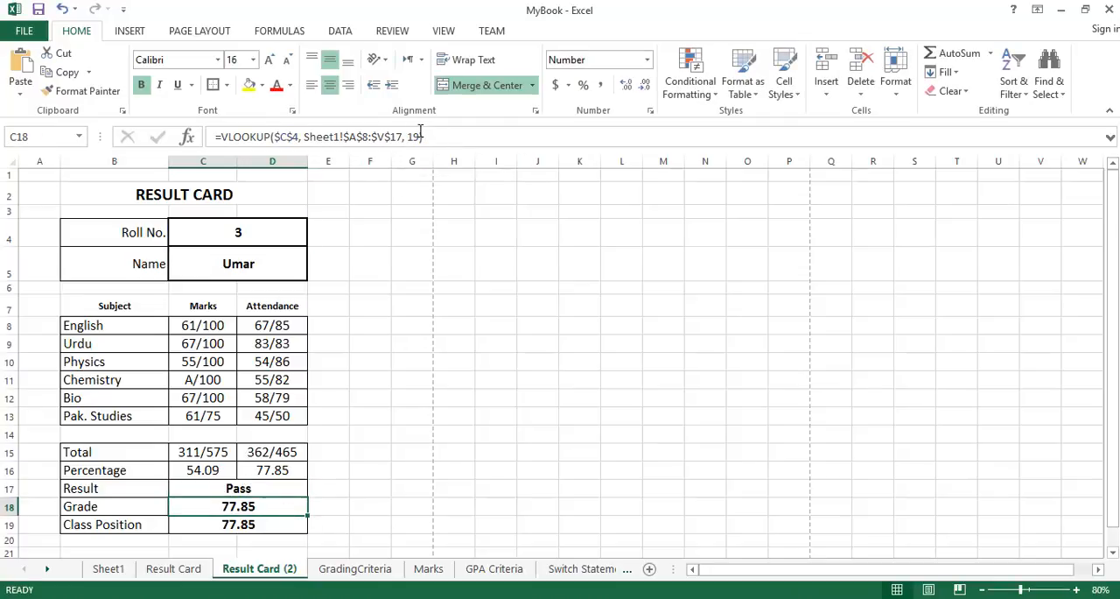
double_click(415, 135)
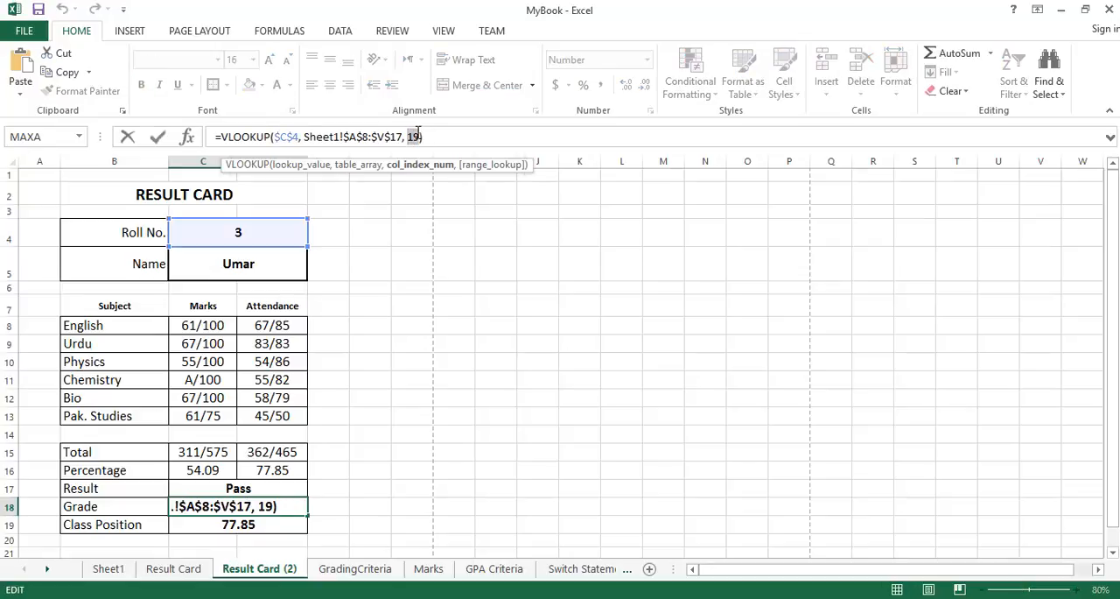
type("21")
key("Return")
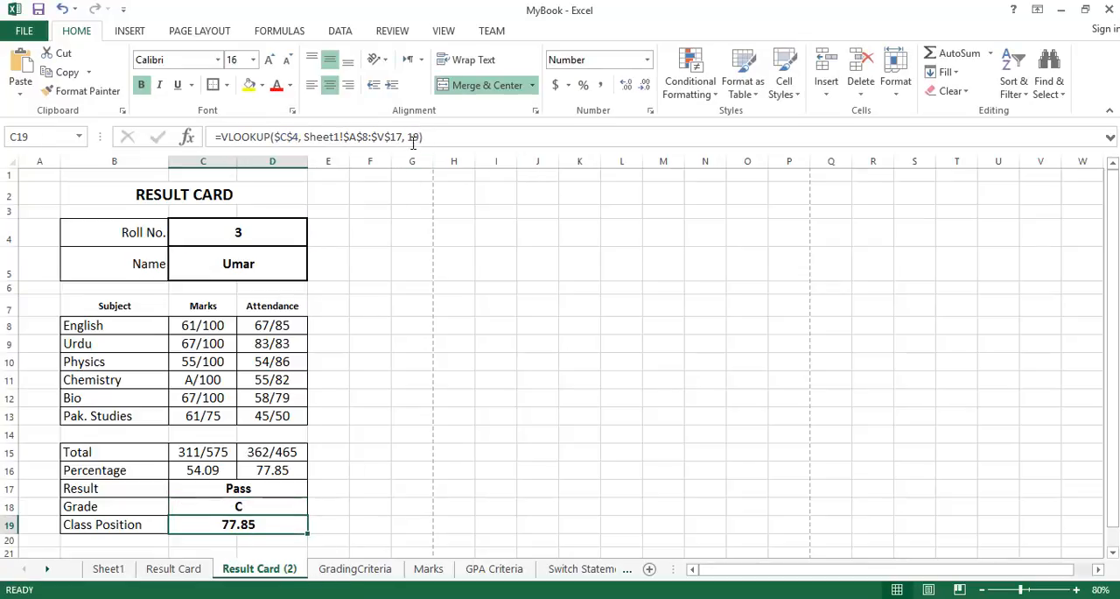
Set the VLOOKUP column index of the Class Position cell C19 to 22 and format the cell without decimal places.
left_click(416, 136)
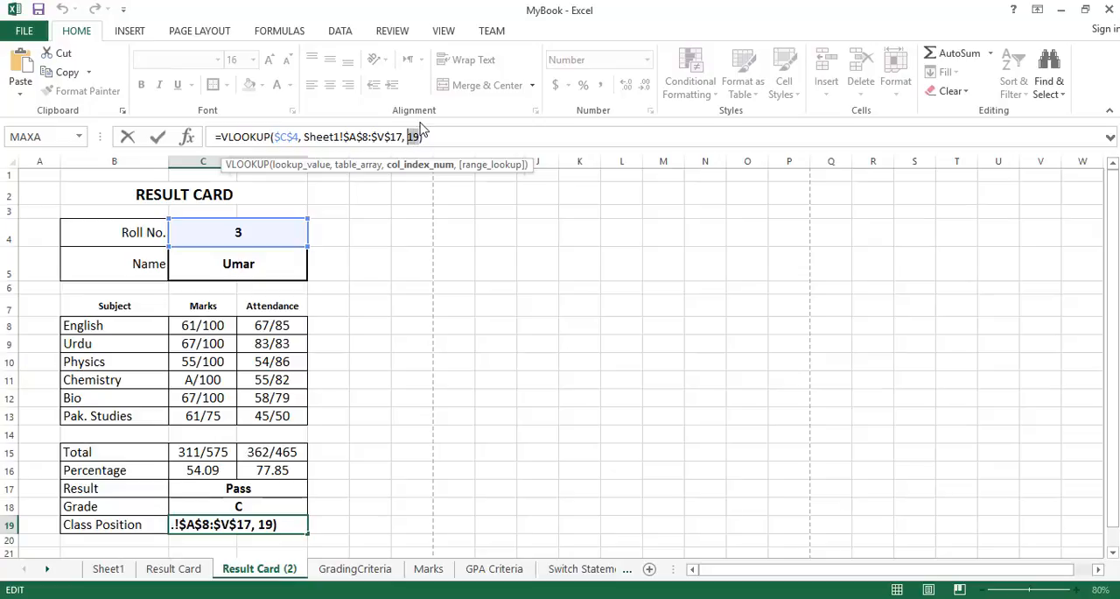
type("2")
key("Return")
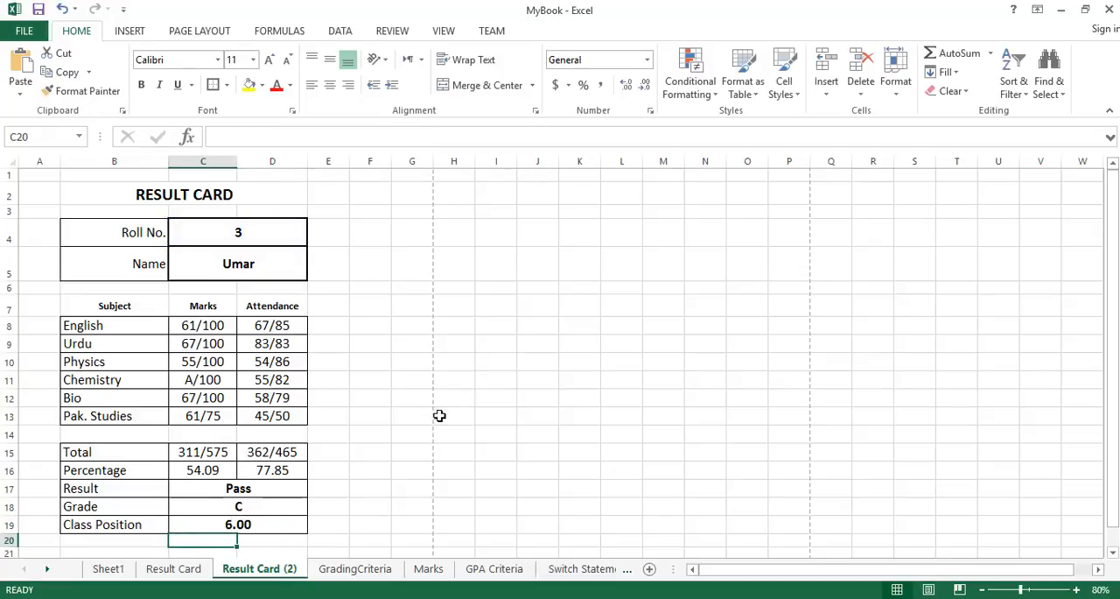
left_click(274, 524)
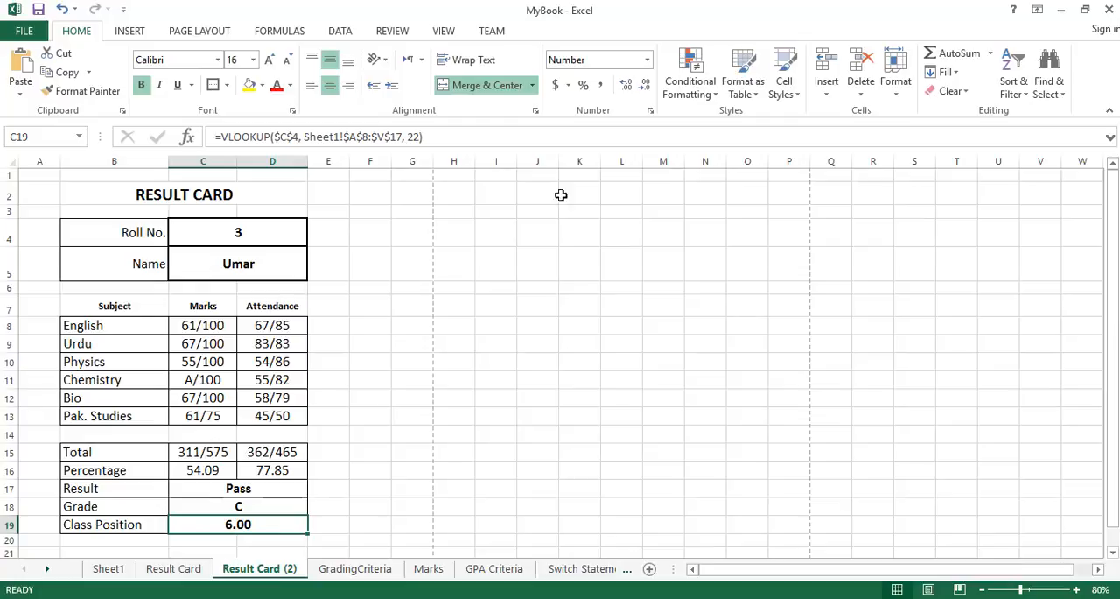
left_click(645, 86)
left_click(646, 87)
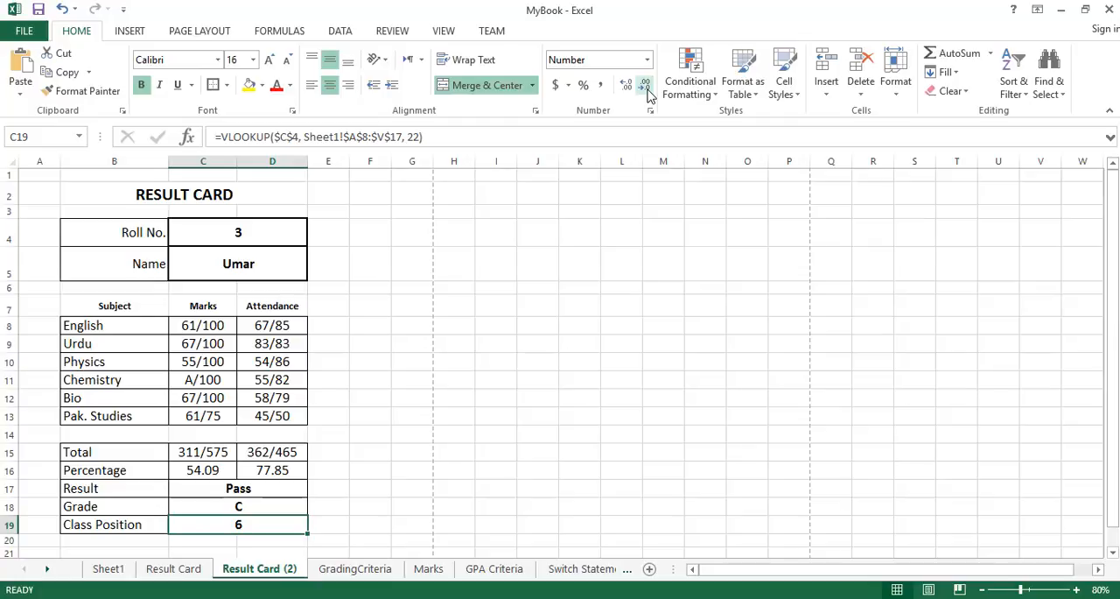
Extend the Class Position formula in C19 with & "/" & COUNT(Sheet1!A8:A17), following the format on the original Result Card sheet.
left_click(178, 567)
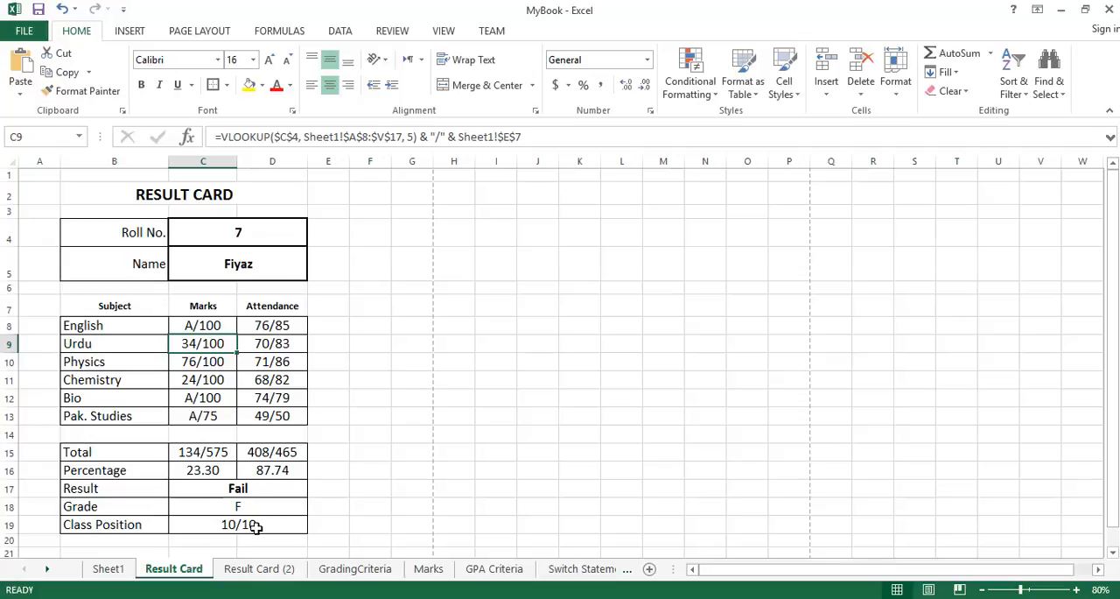
left_click(251, 569)
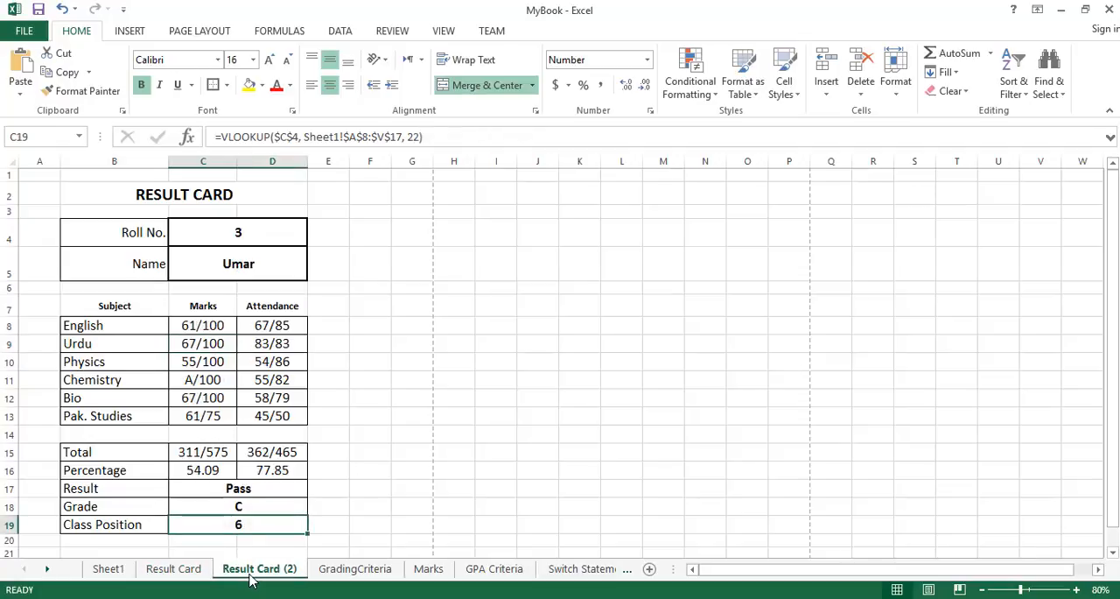
left_click(456, 136)
type("&")
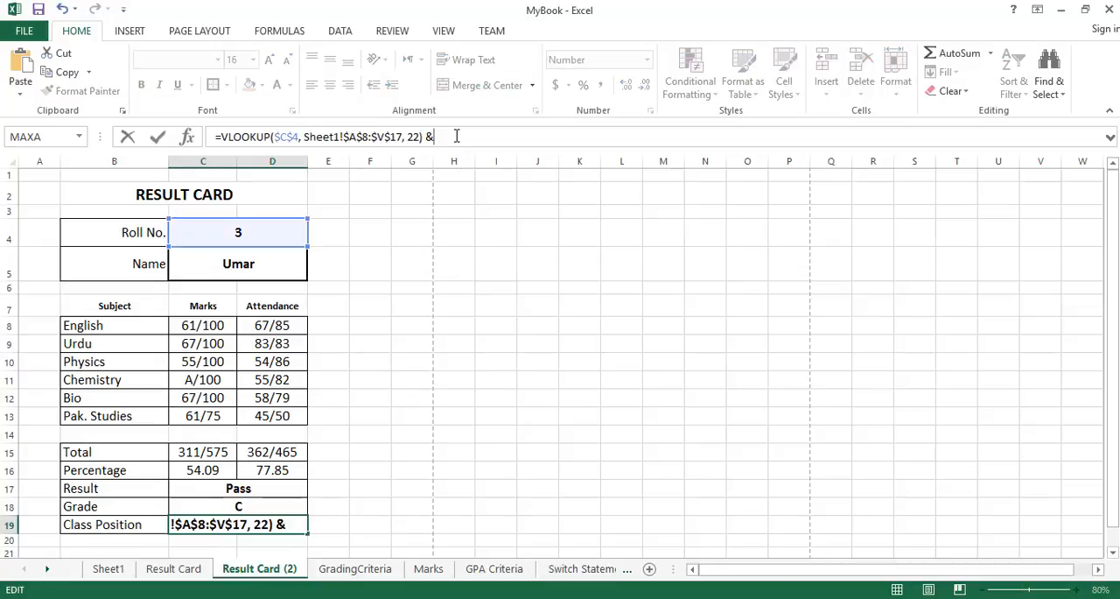
type(" \"/\" &")
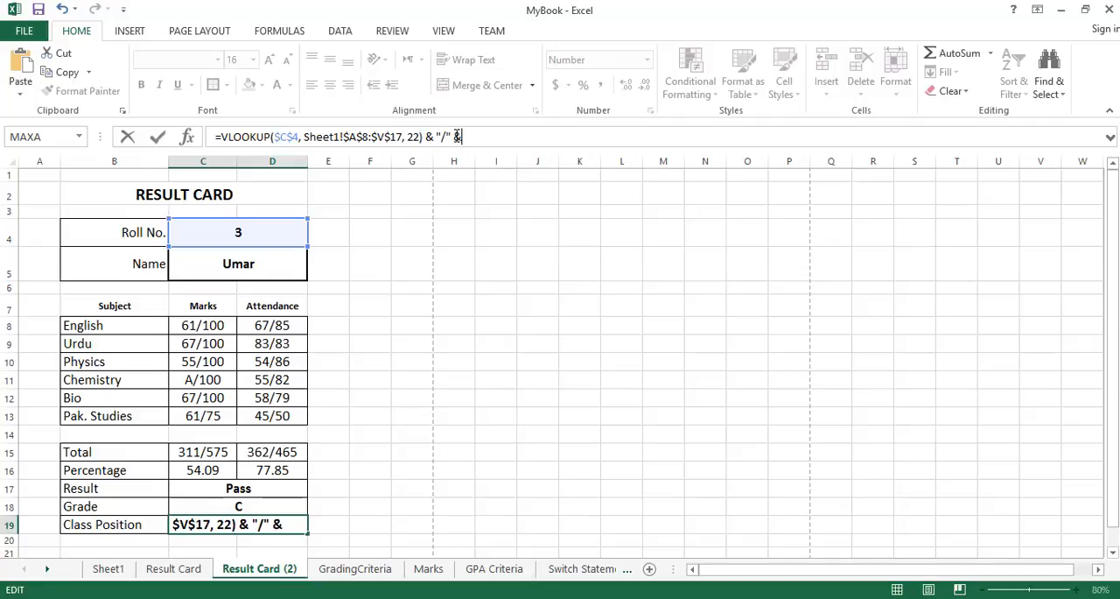
type(" COUNT(")
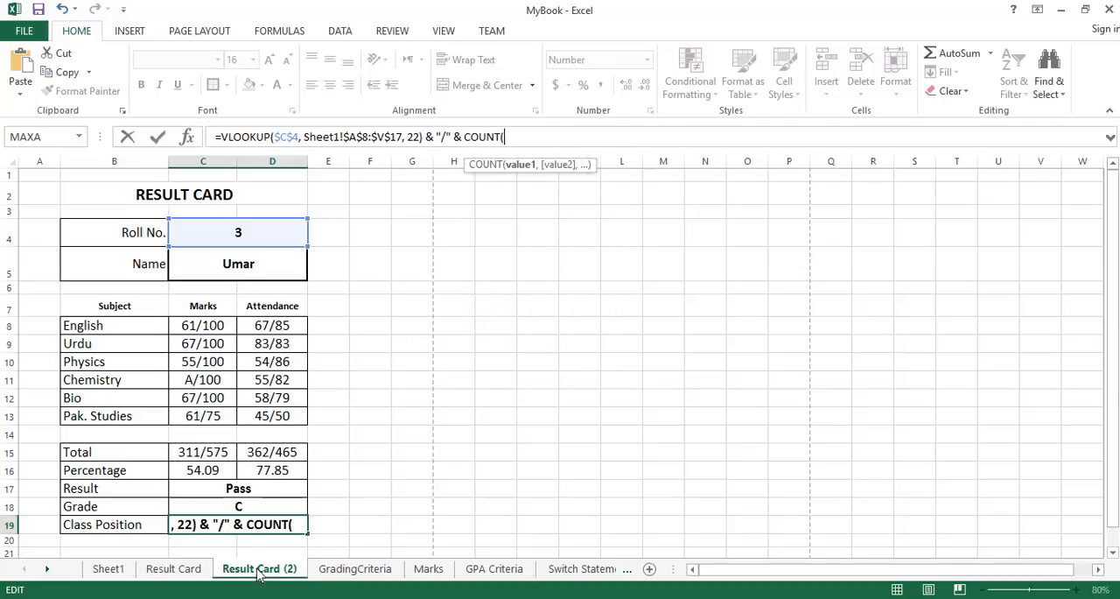
left_click(108, 568)
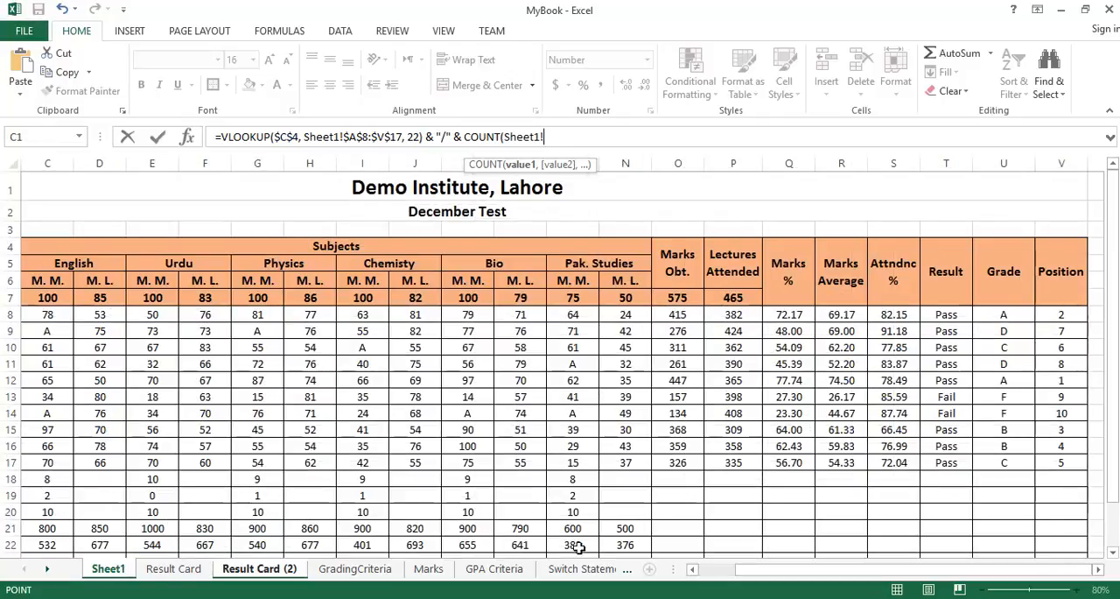
left_click(697, 569)
left_click_drag(52, 315, 54, 467)
type(")")
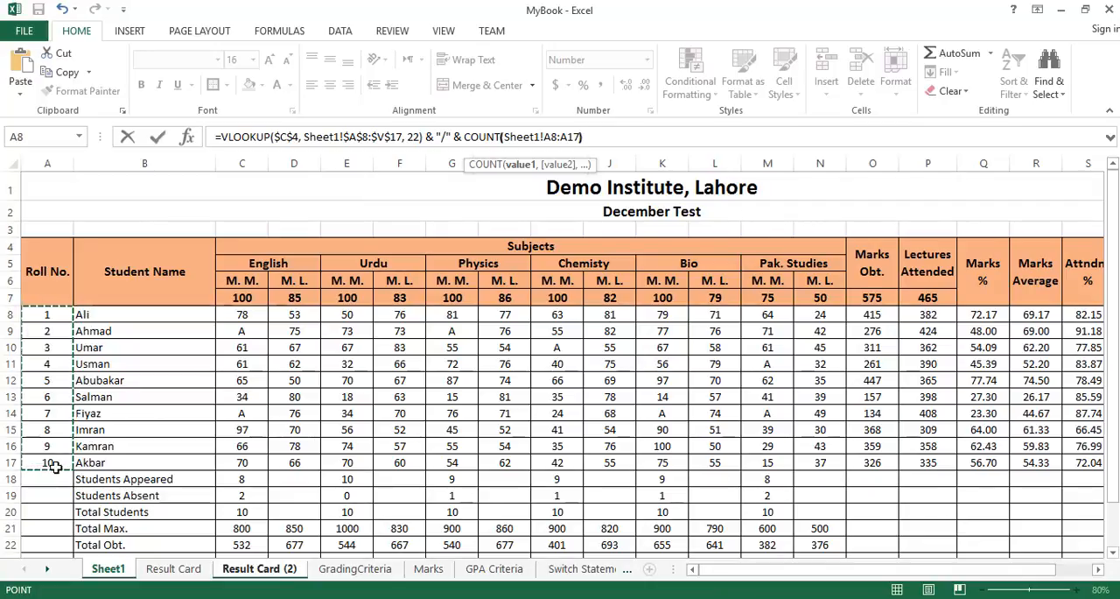
key("Return")
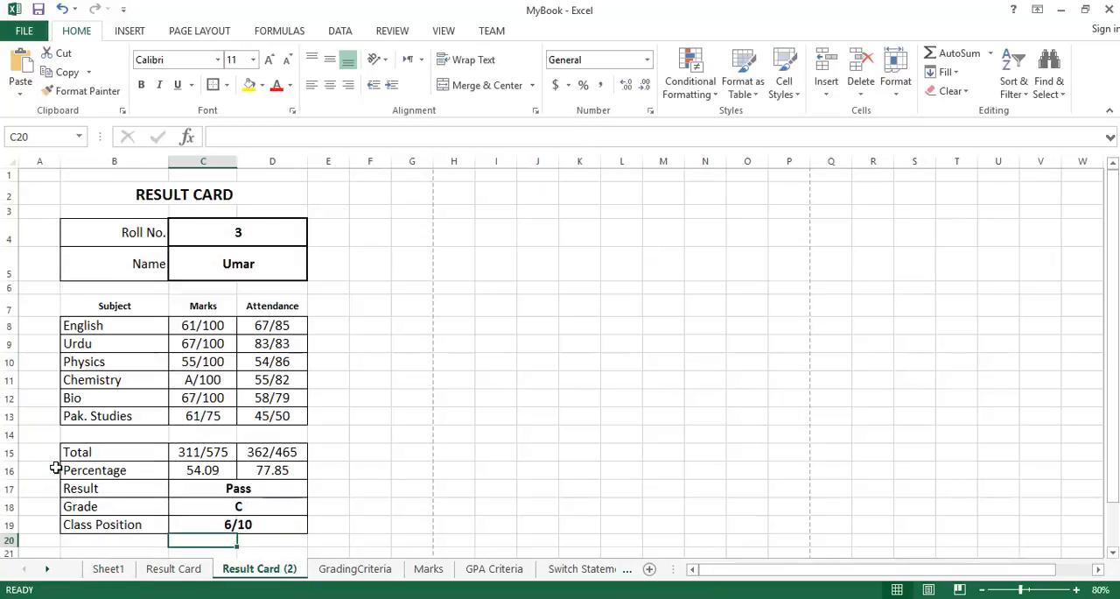
Remove bold from the Grade and Class Position values in C18:C19 and compare the card with the original Result Card sheet.
left_click(271, 523)
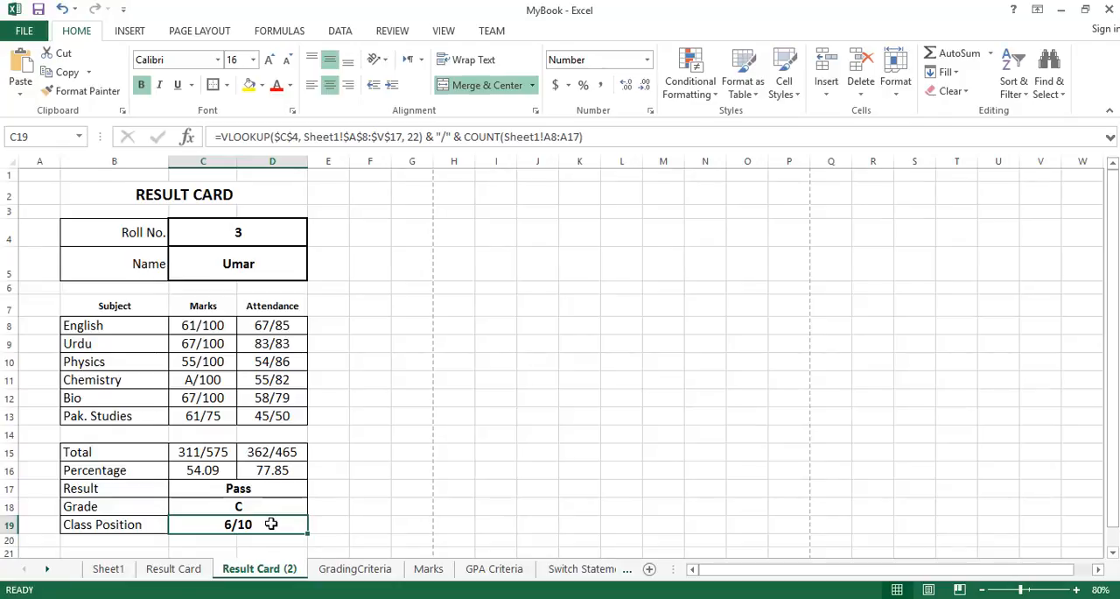
left_click_drag(265, 506, 265, 518)
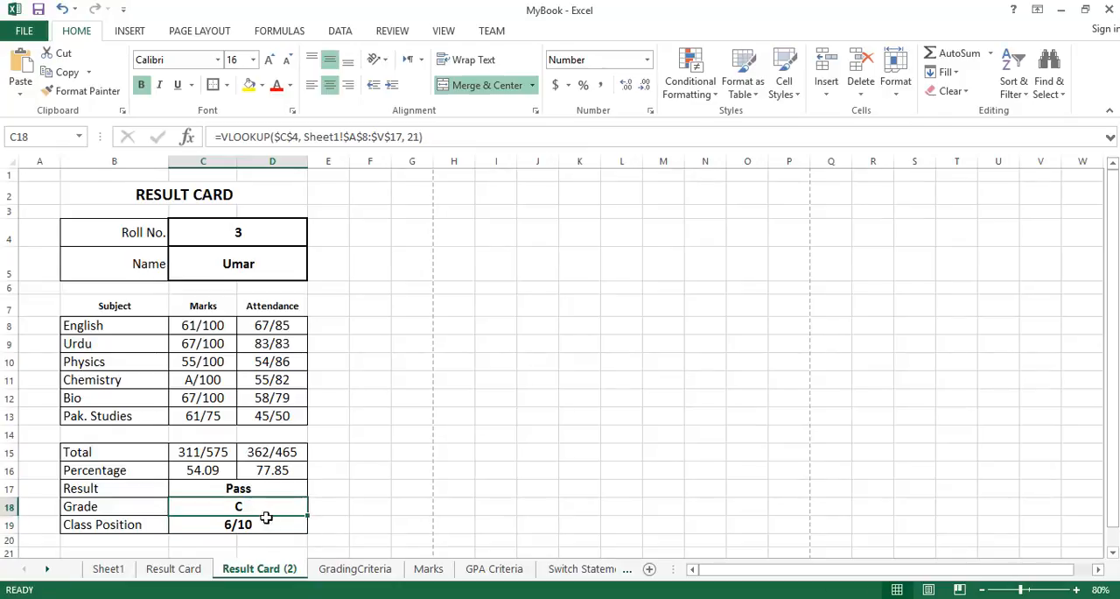
left_click(141, 85)
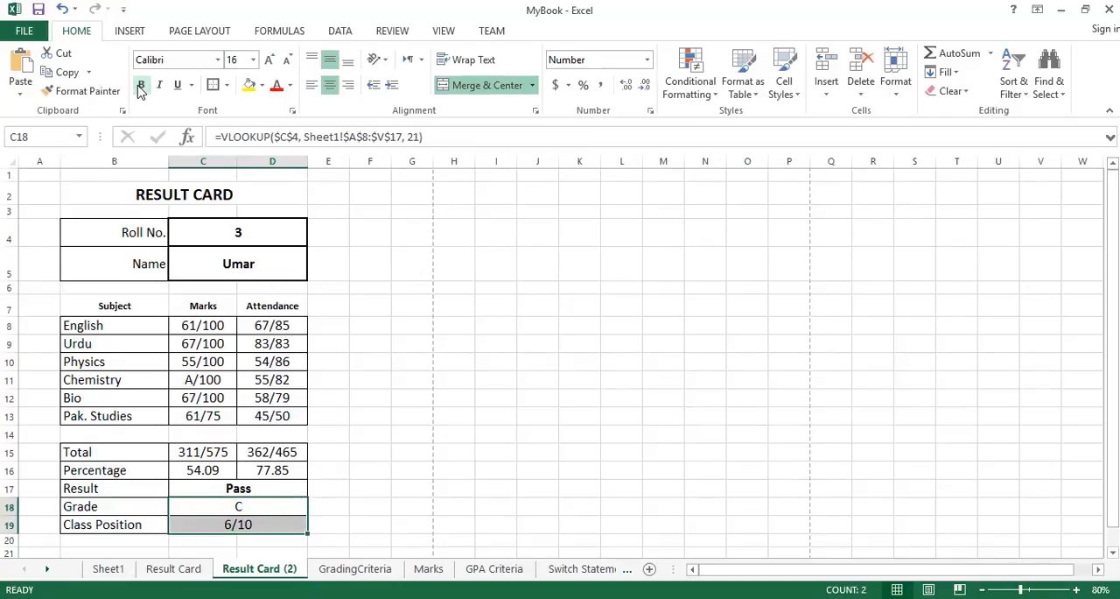
left_click(268, 488)
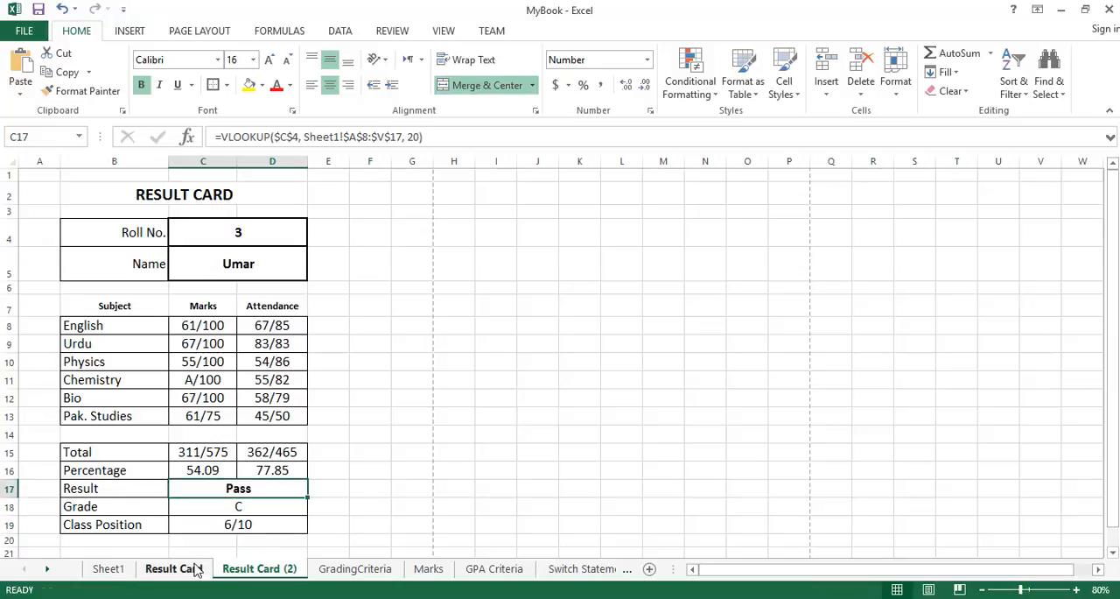
left_click(191, 569)
left_click(250, 573)
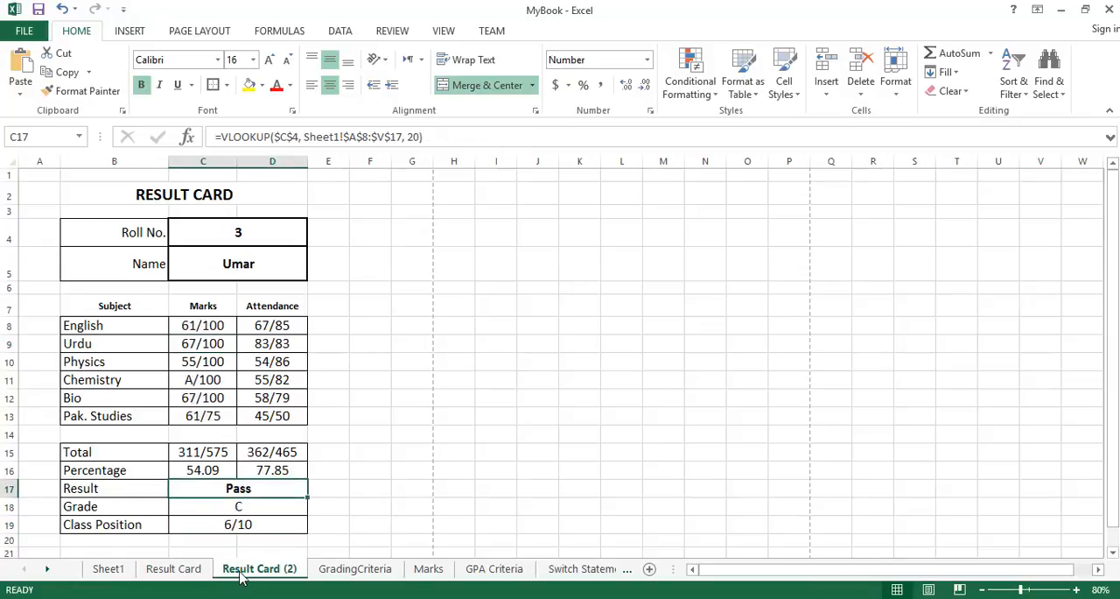
left_click(184, 573)
left_click(247, 573)
Test the result card by entering roll numbers 4, 1 and 2 in turn in the Roll No. cell C4.
left_click(262, 230)
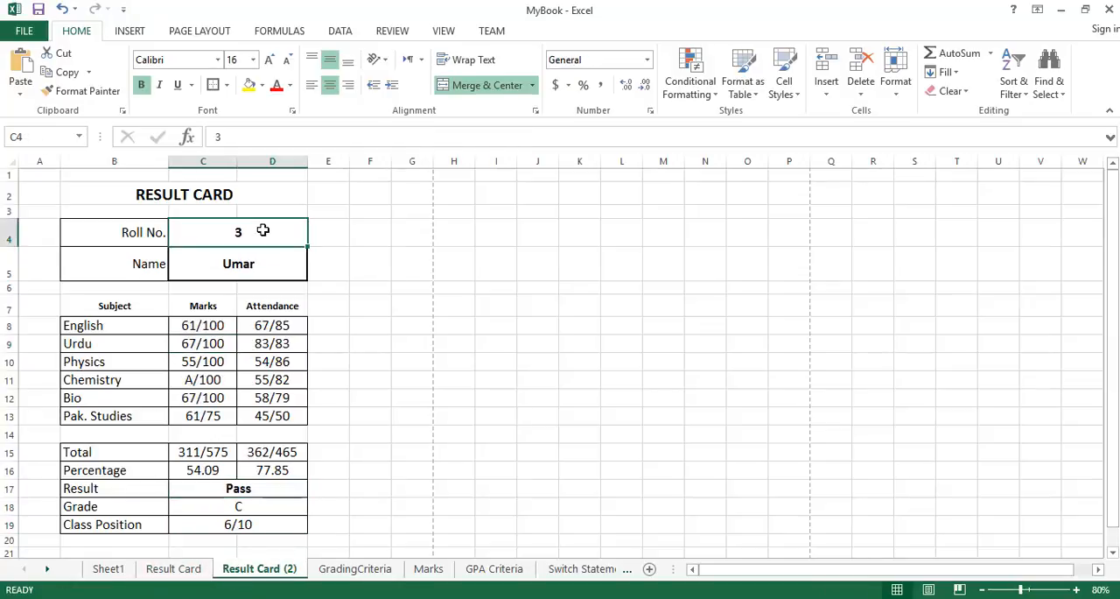
type("4")
key("Return")
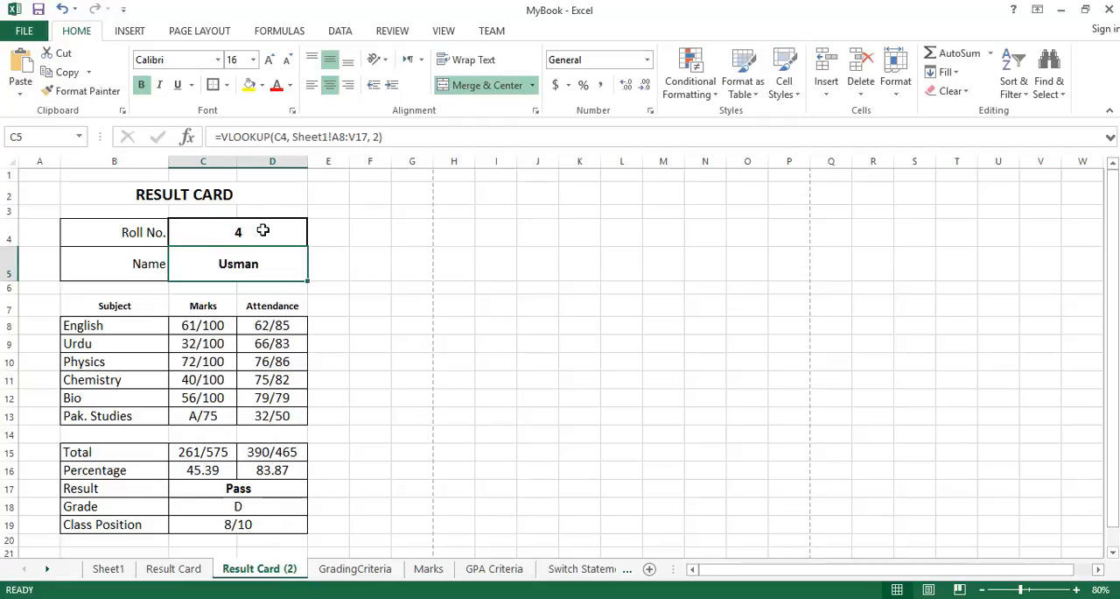
left_click(263, 230)
type("1")
key("Return")
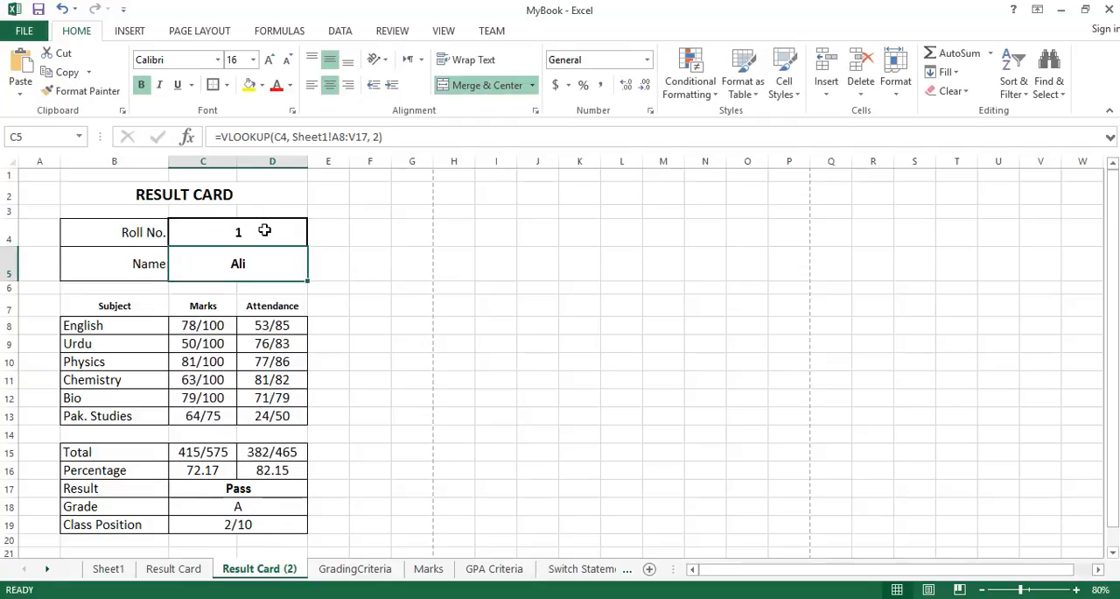
left_click(263, 230)
type("2")
key("Return")
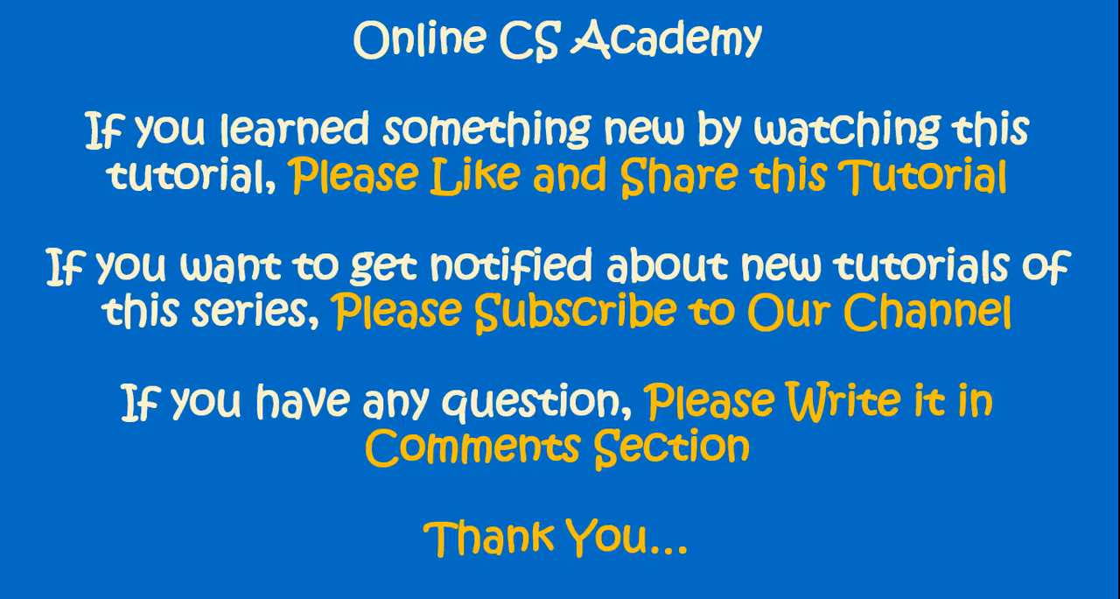